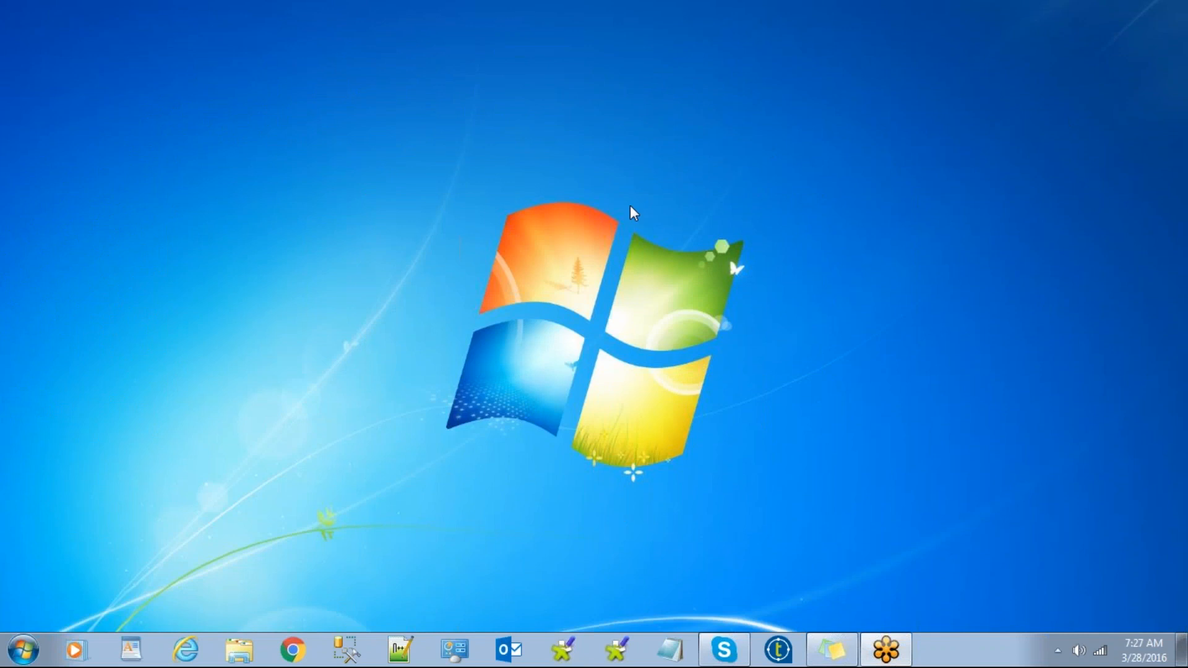
Refresh the Windows desktop four times from its right-click menu.
{"action": "right_click", "coordinate": [488, 173]}
{"action": "left_click", "coordinate": [540, 224]}
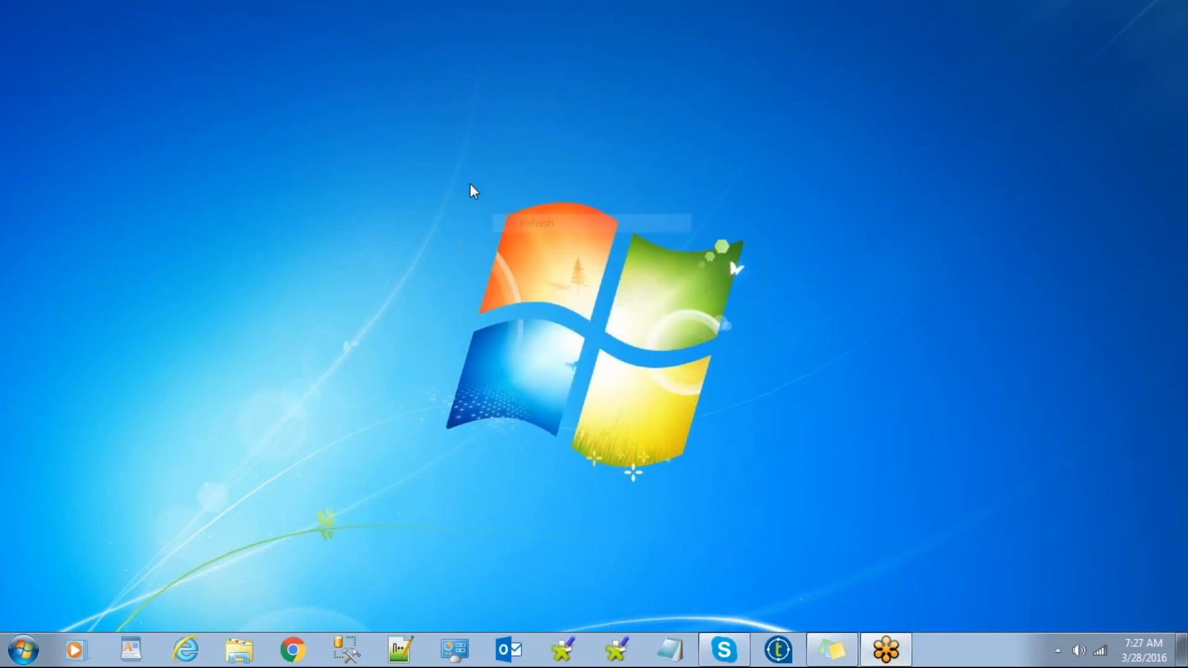
{"action": "right_click", "coordinate": [461, 173]}
{"action": "left_click", "coordinate": [507, 226]}
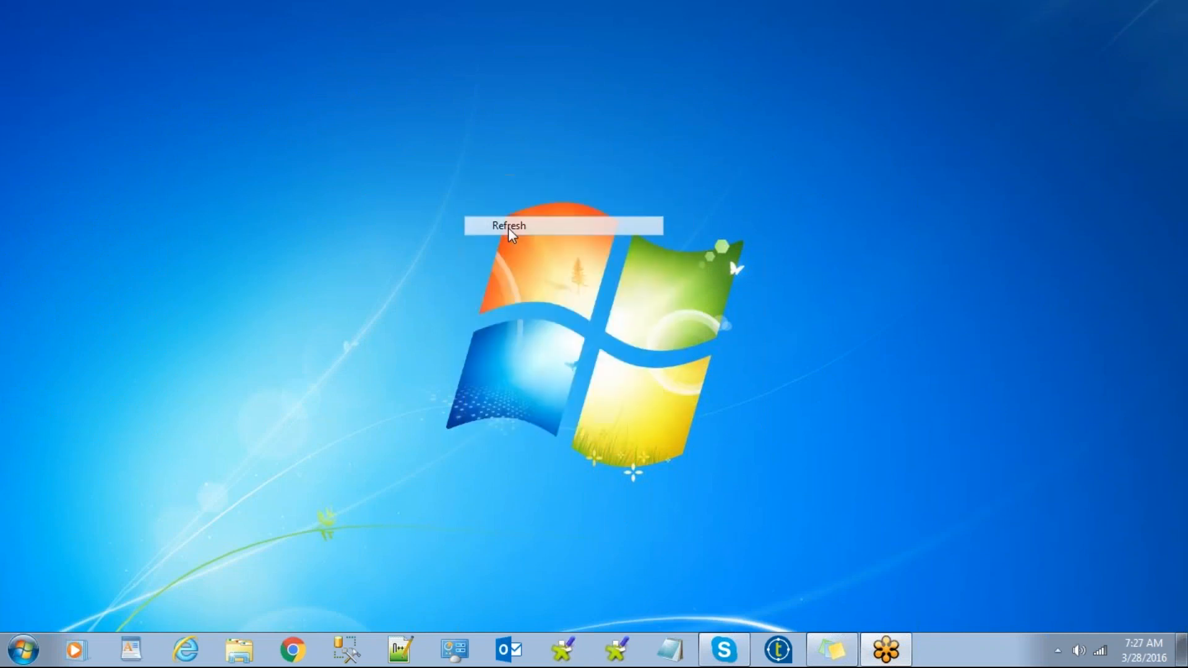
{"action": "right_click", "coordinate": [442, 159]}
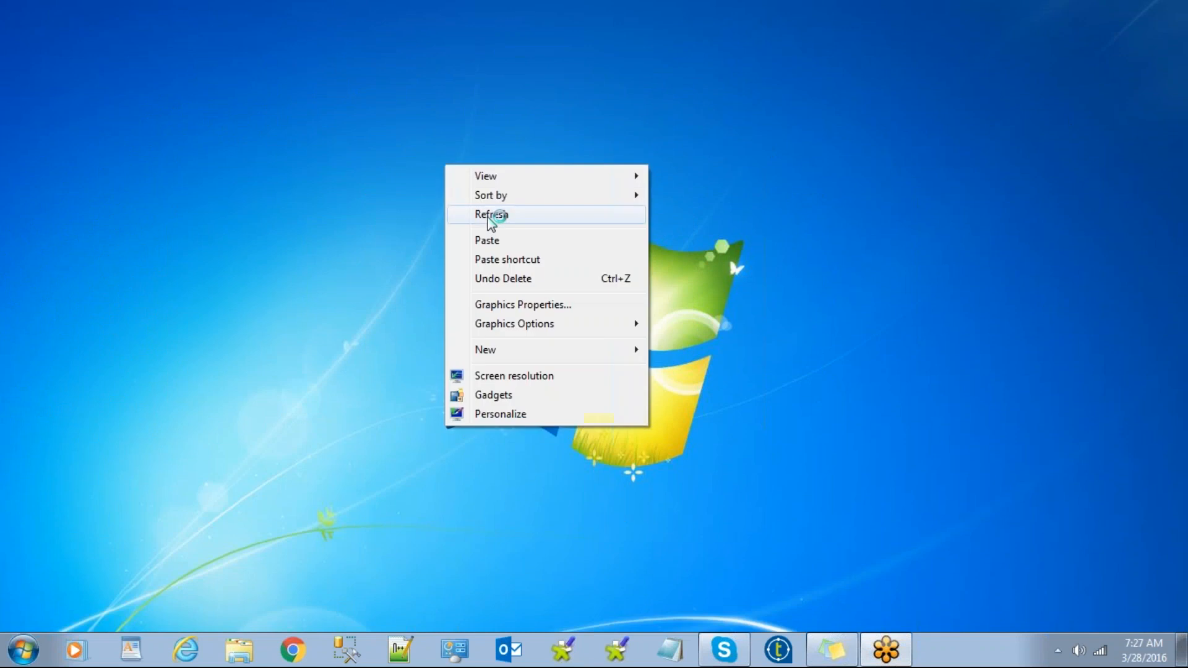
{"action": "left_click", "coordinate": [485, 214]}
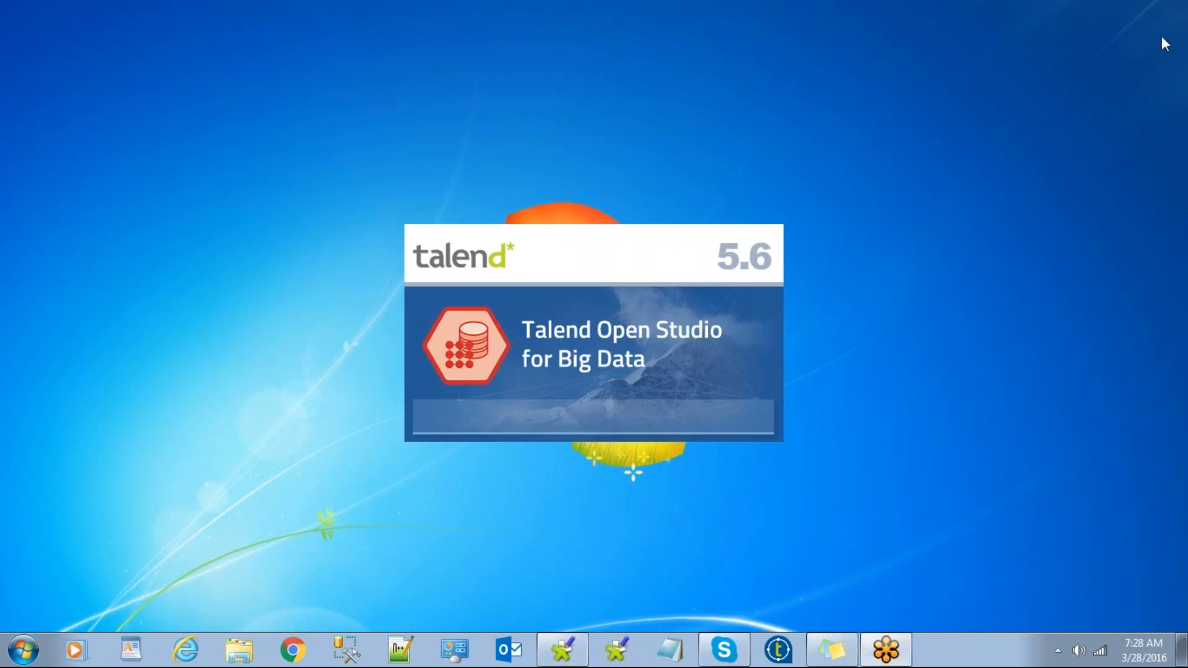
{"action": "right_click", "coordinate": [324, 106]}
{"action": "left_click", "coordinate": [341, 158]}
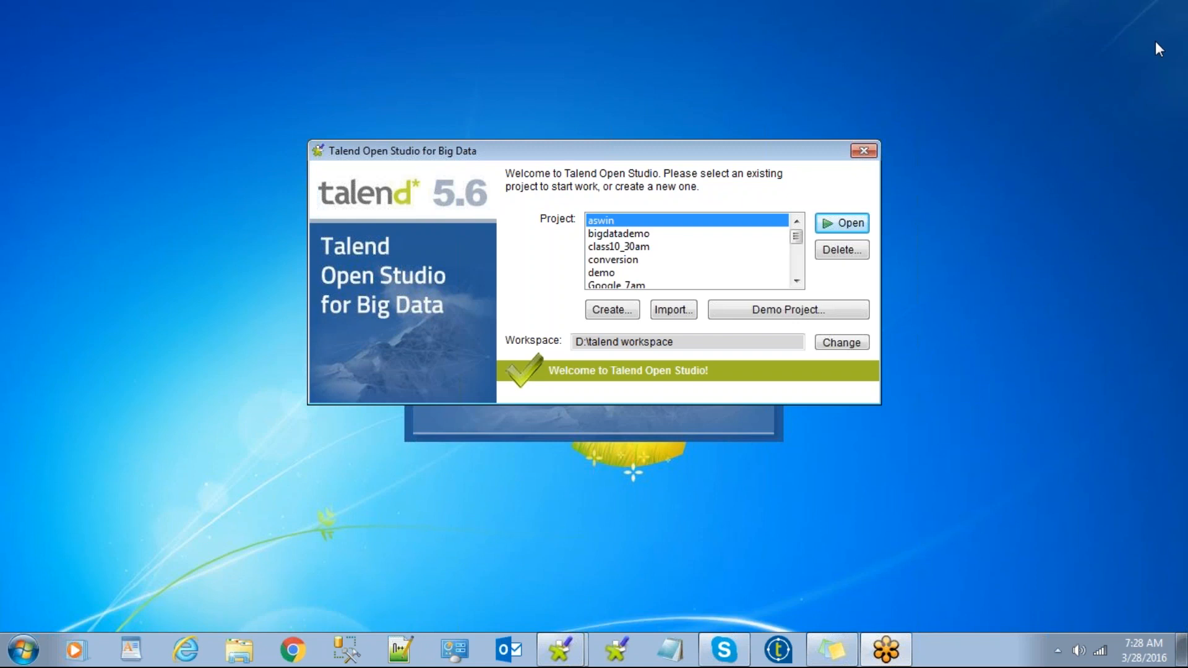
Create a new local project with the chosen project name.
{"action": "left_click", "coordinate": [623, 310]}
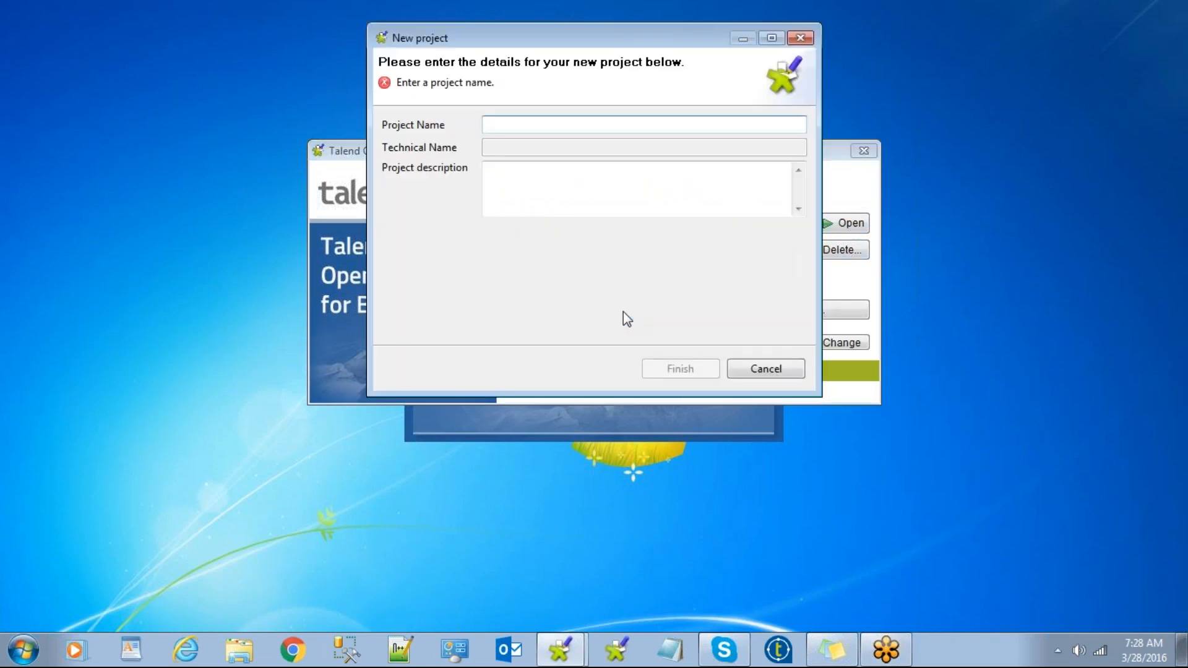
{"action": "type", "text": "Yusaf"}
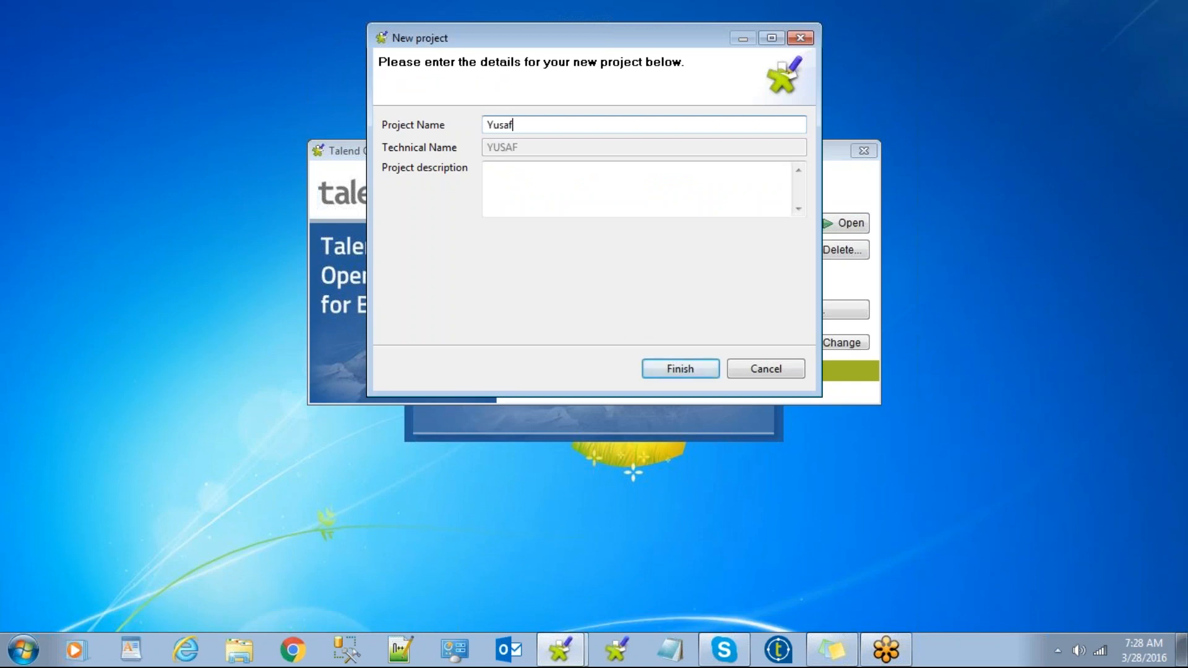
{"action": "left_click", "coordinate": [681, 372]}
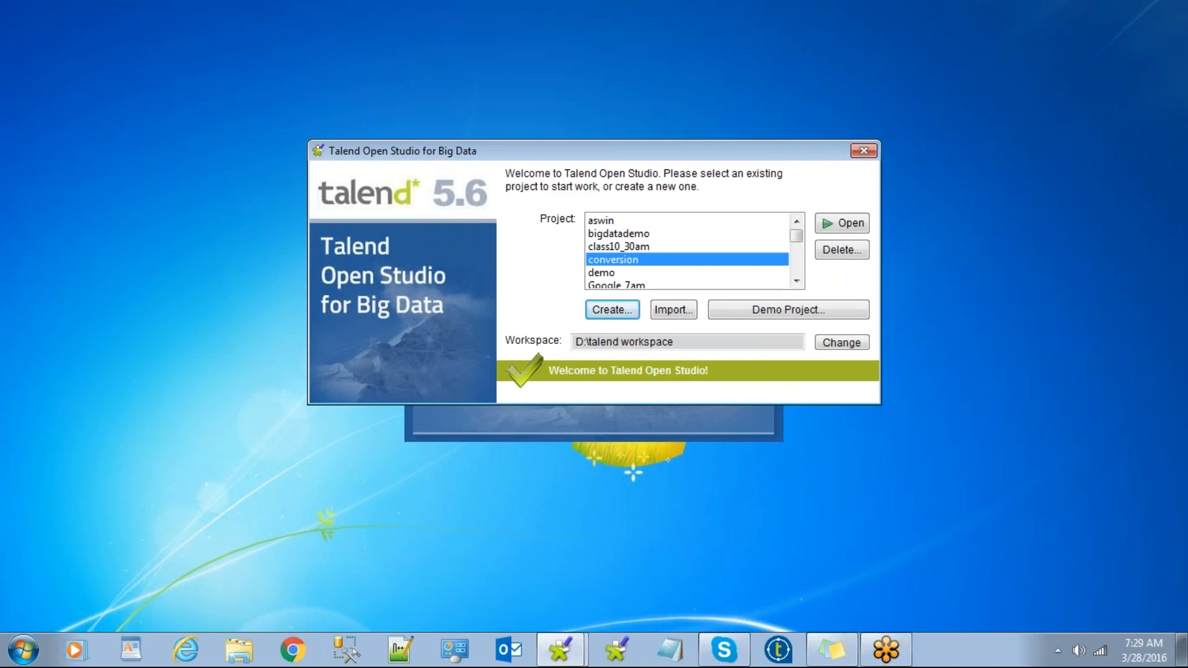
Select the newly created project at the bottom of the project list and open it.
{"action": "scroll", "coordinate": [798, 244], "scroll_direction": "down", "scroll_amount": 1}
{"action": "left_click_drag", "start_coordinate": [799, 244], "coordinate": [796, 268]}
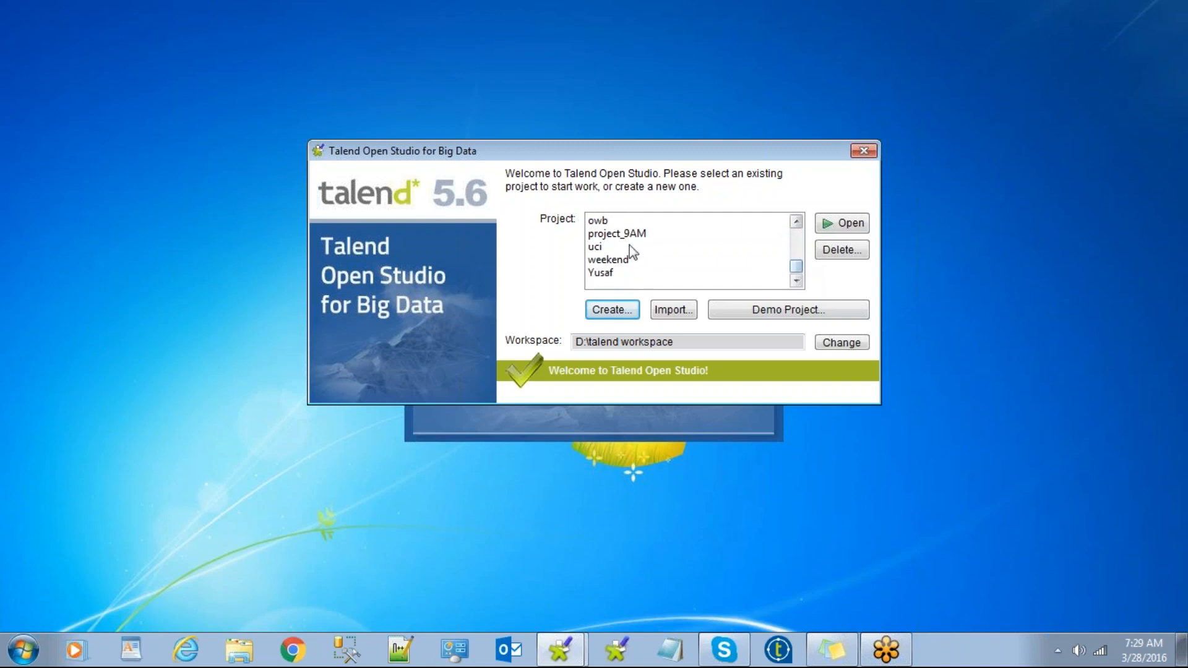
{"action": "left_click", "coordinate": [622, 235]}
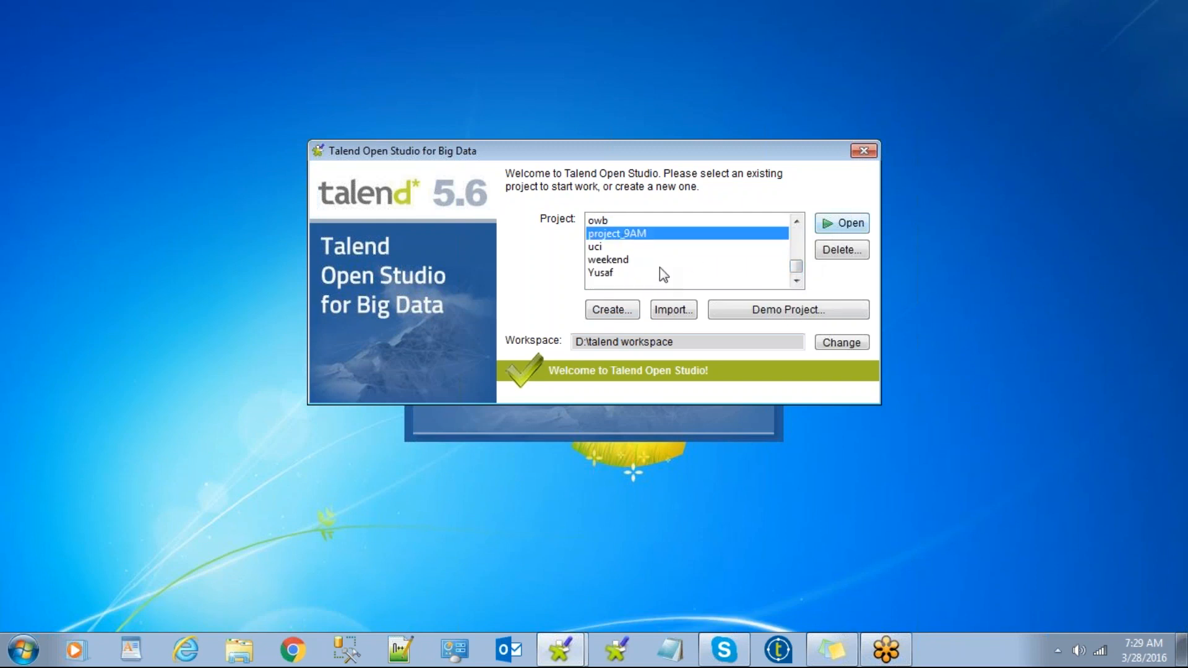
{"action": "left_click", "coordinate": [604, 278]}
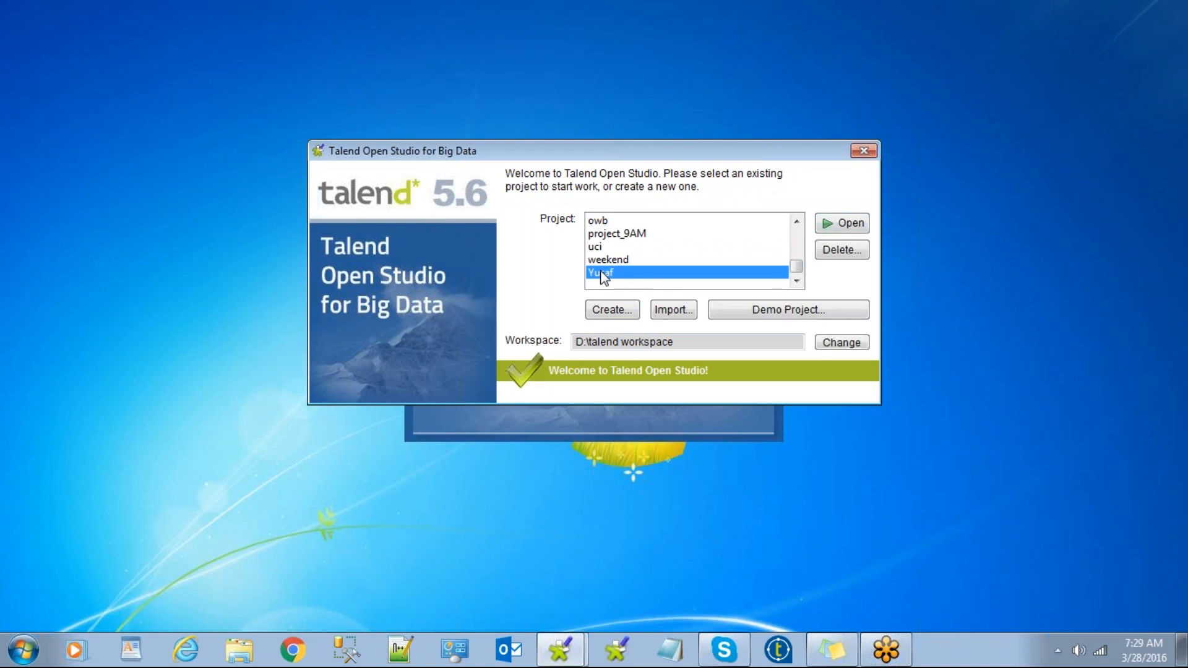
{"action": "left_click", "coordinate": [830, 226]}
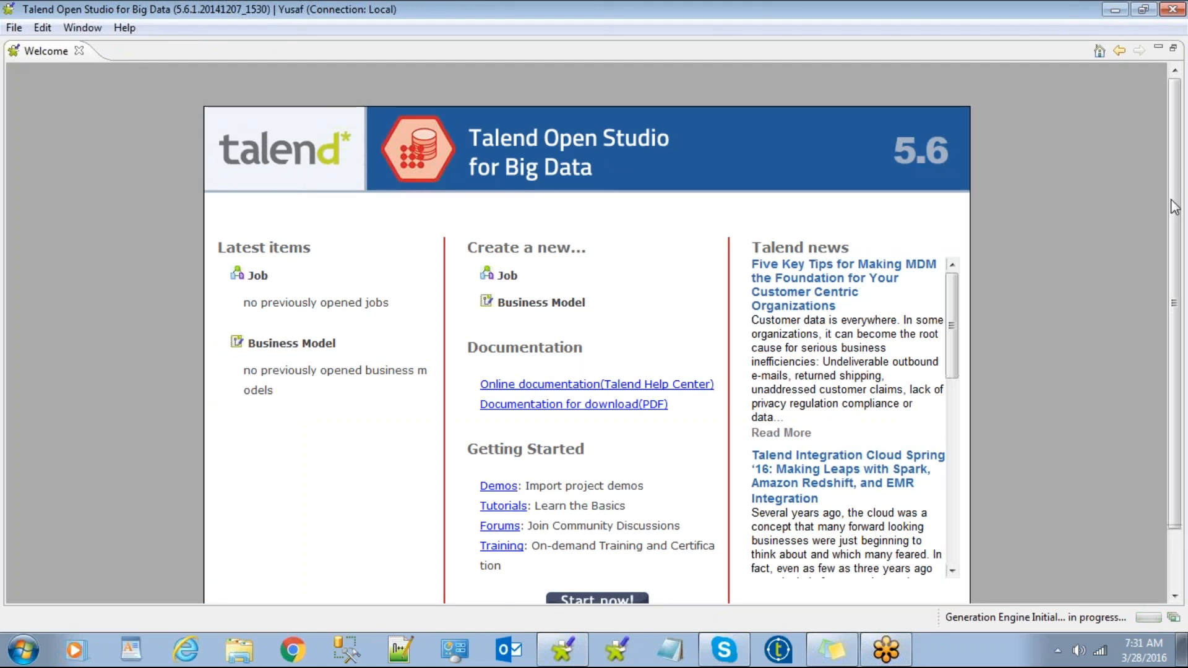
Leave the Welcome page via Start now! and select Db Connections under Repository Metadata.
{"action": "scroll", "coordinate": [898, 371], "scroll_direction": "down", "scroll_amount": 2}
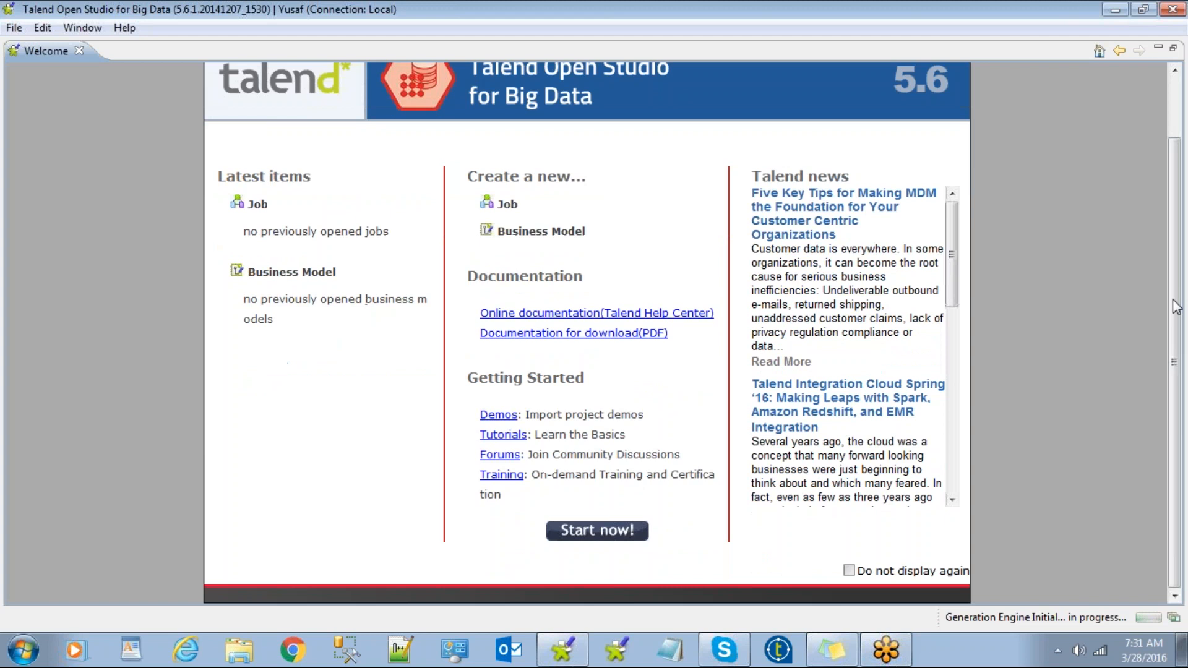
{"action": "left_click", "coordinate": [591, 534]}
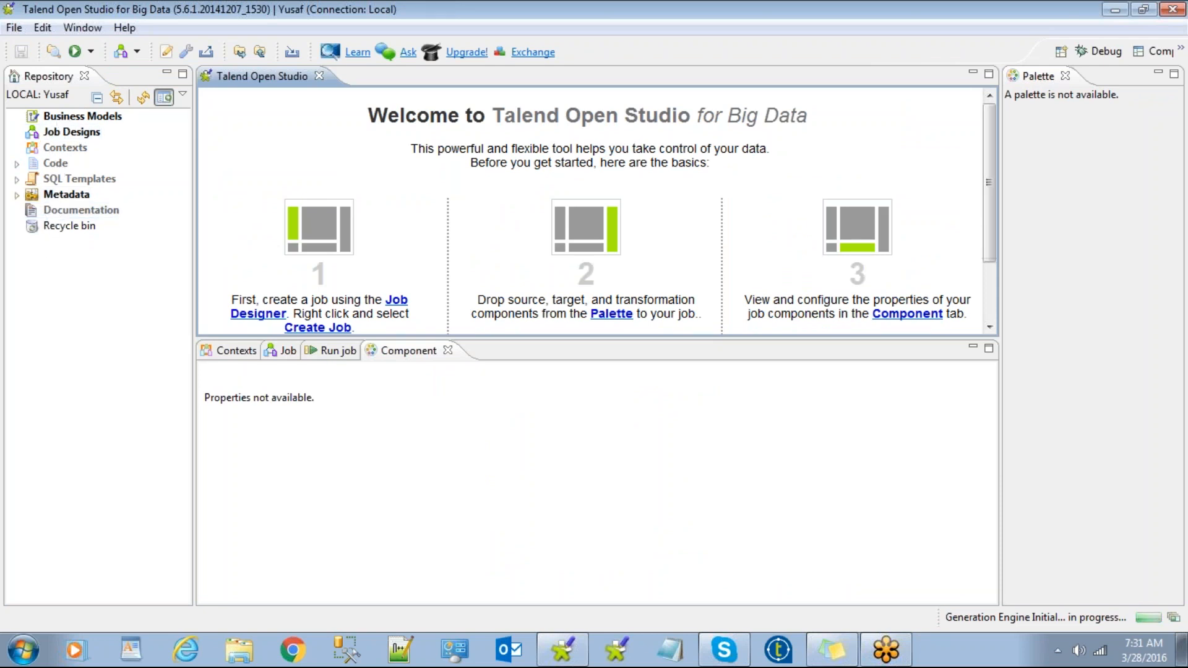
{"action": "left_click", "coordinate": [17, 195]}
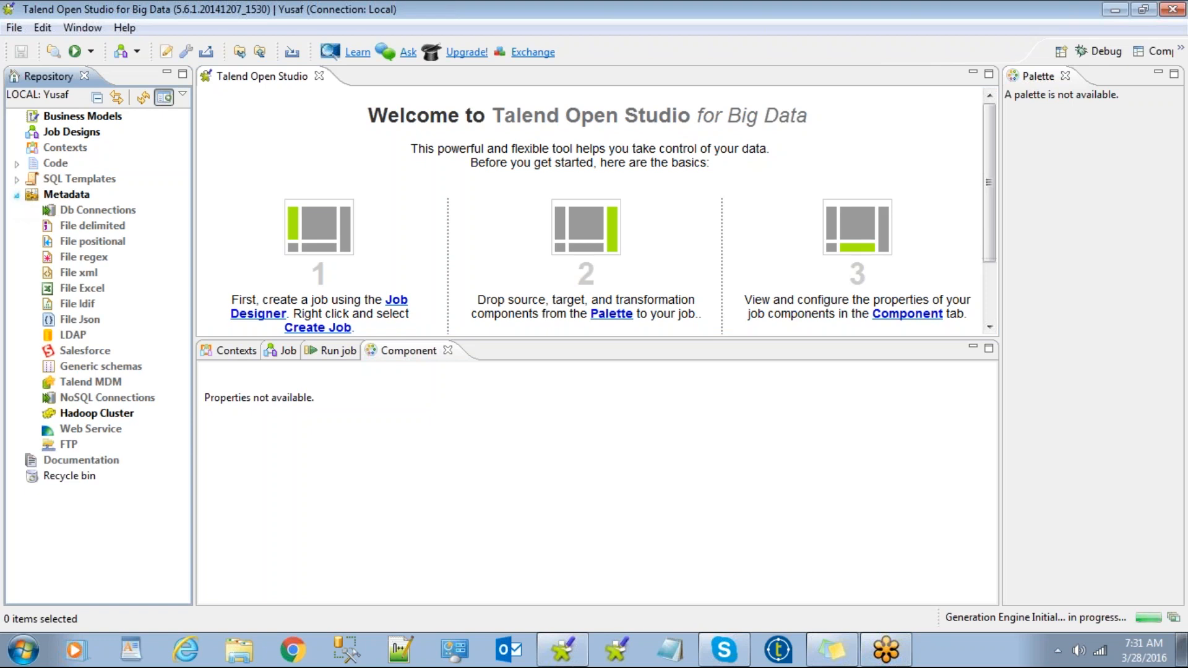
{"action": "left_click", "coordinate": [17, 196]}
{"action": "left_click", "coordinate": [17, 196]}
{"action": "left_click", "coordinate": [76, 214]}
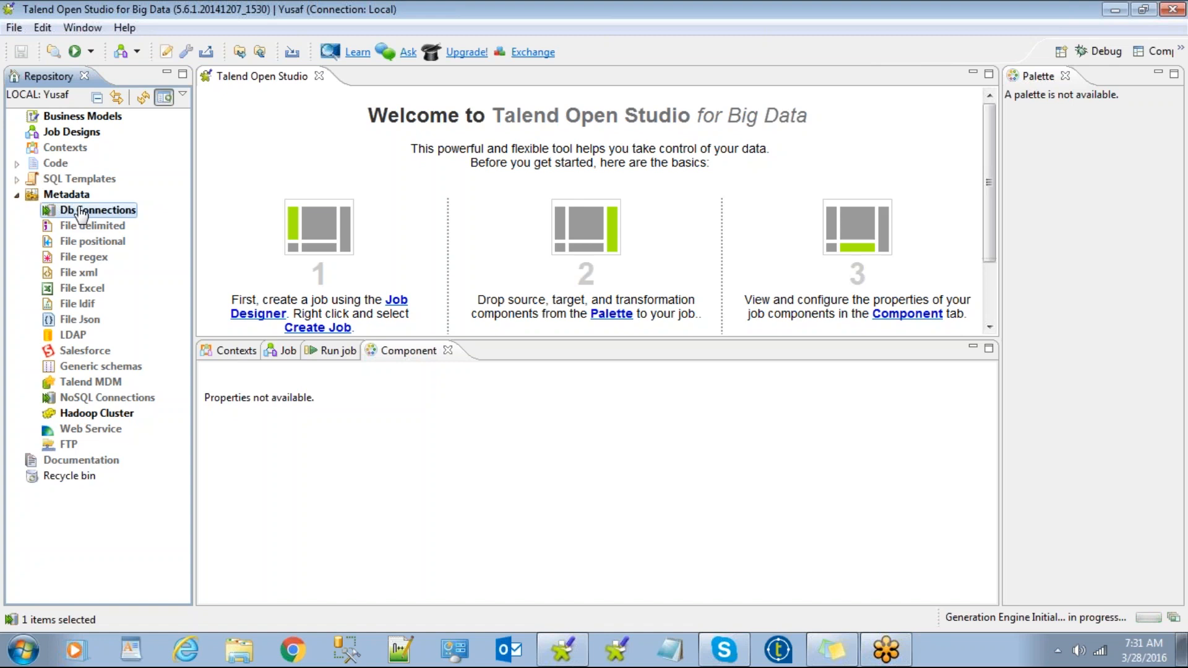
Start a new database connection from Db Connections and name it oracle_.
{"action": "right_click", "coordinate": [81, 213]}
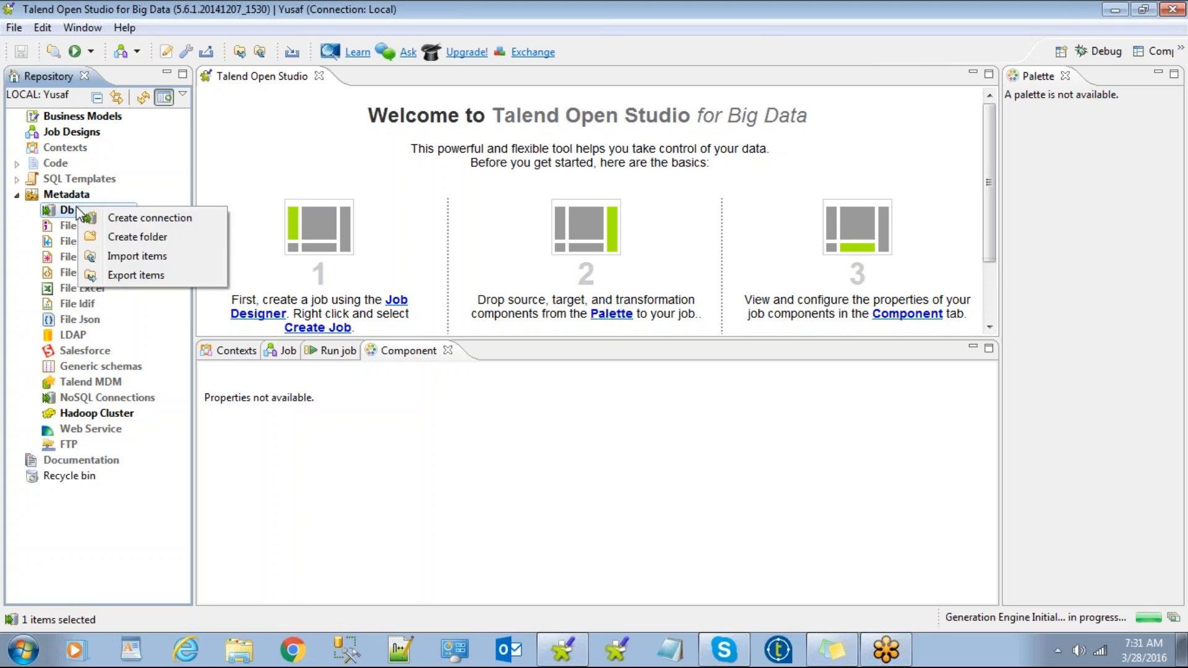
{"action": "left_click", "coordinate": [120, 219]}
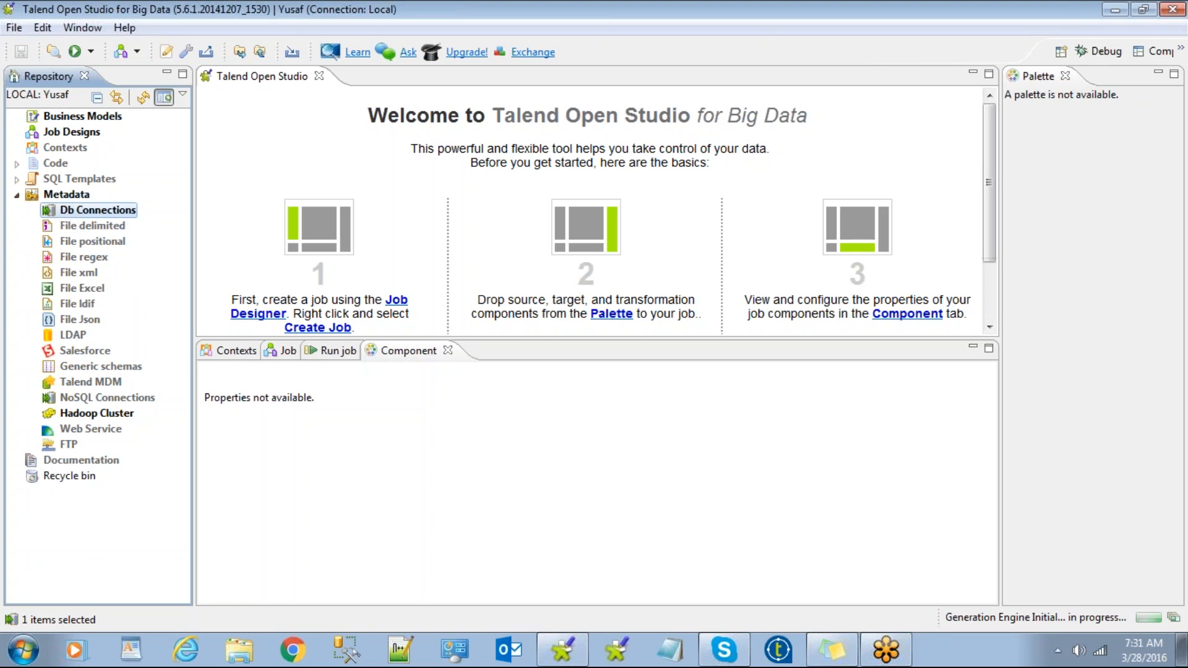
{"action": "right_click", "coordinate": [67, 210]}
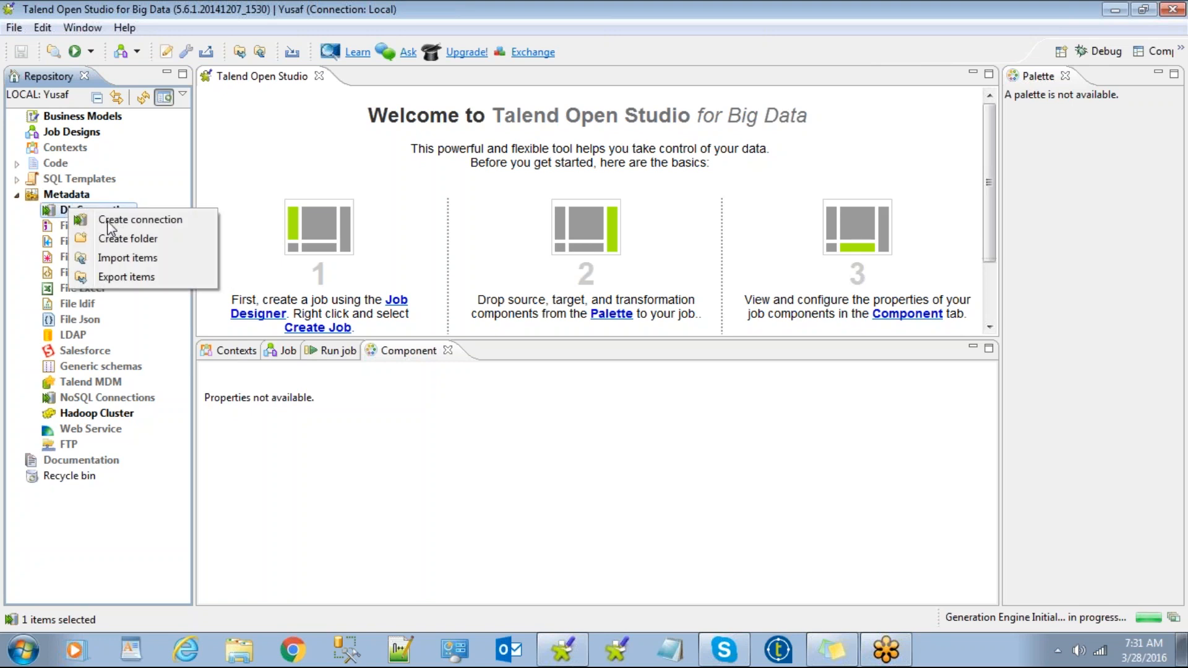
{"action": "left_click", "coordinate": [108, 224]}
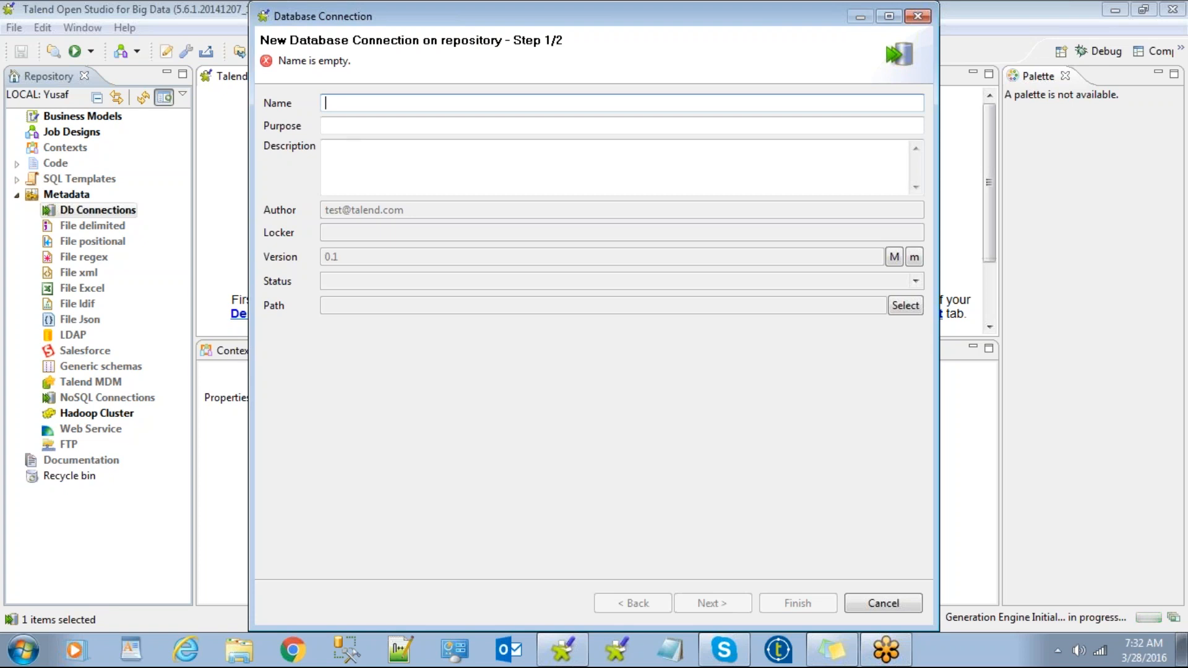
{"action": "type", "text": "oracle"}
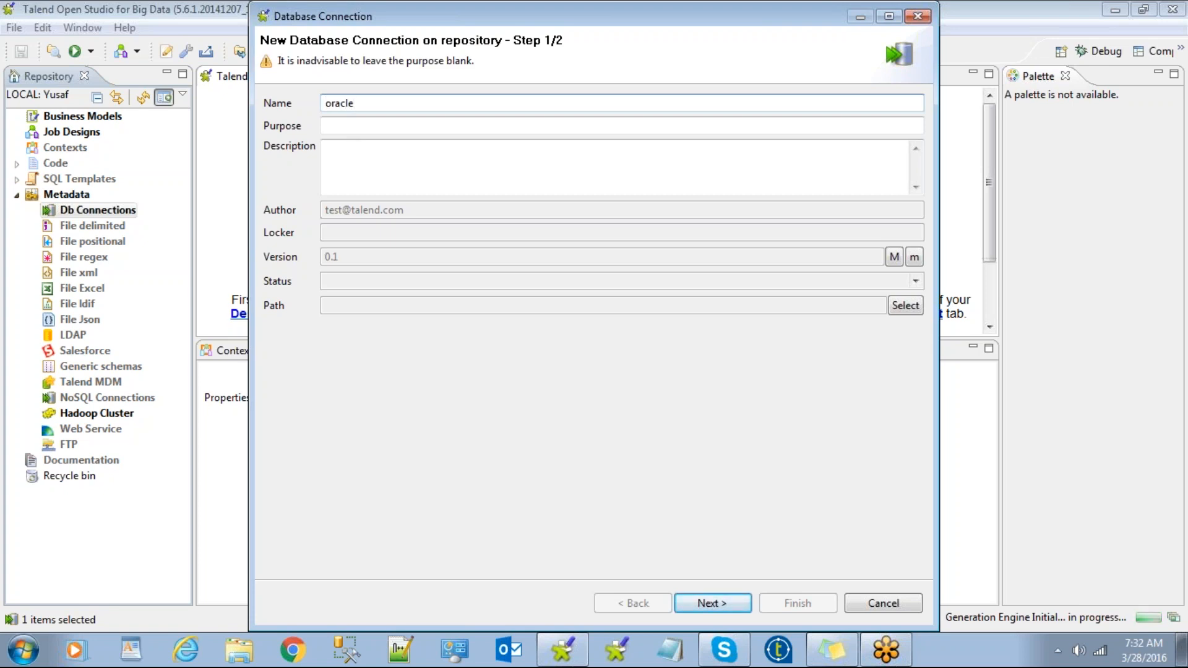
{"action": "key", "text": "BackSpace"}
{"action": "type", "text": "e_"}
{"action": "left_click", "coordinate": [879, 602]}
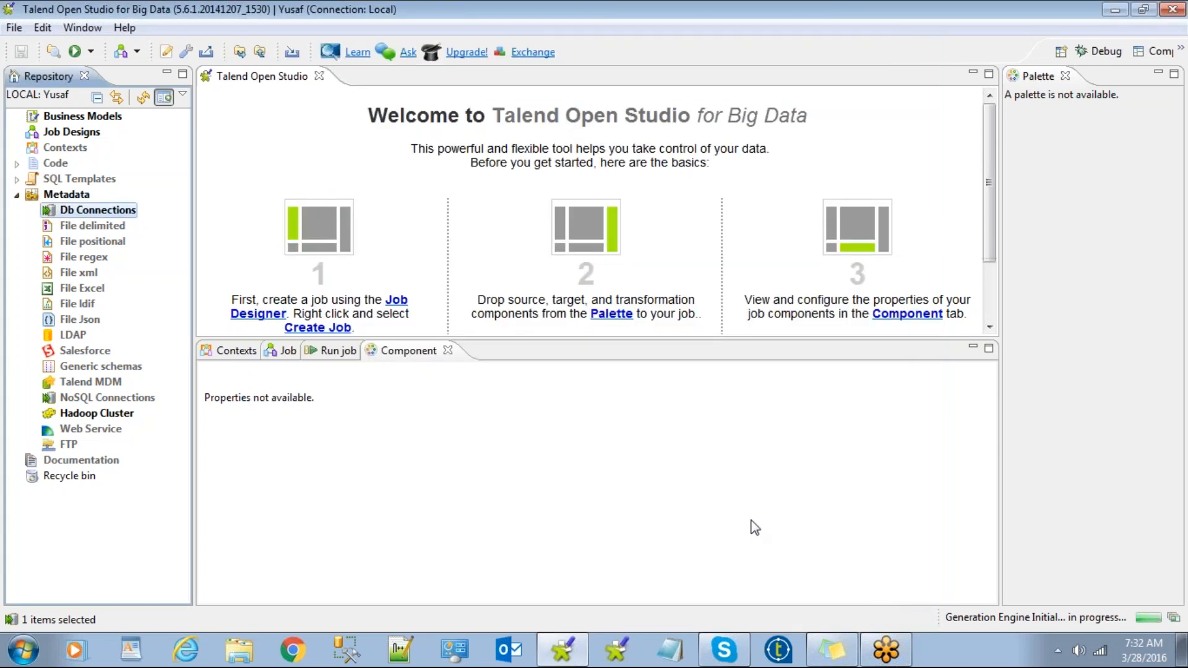
{"action": "left_click", "coordinate": [239, 661]}
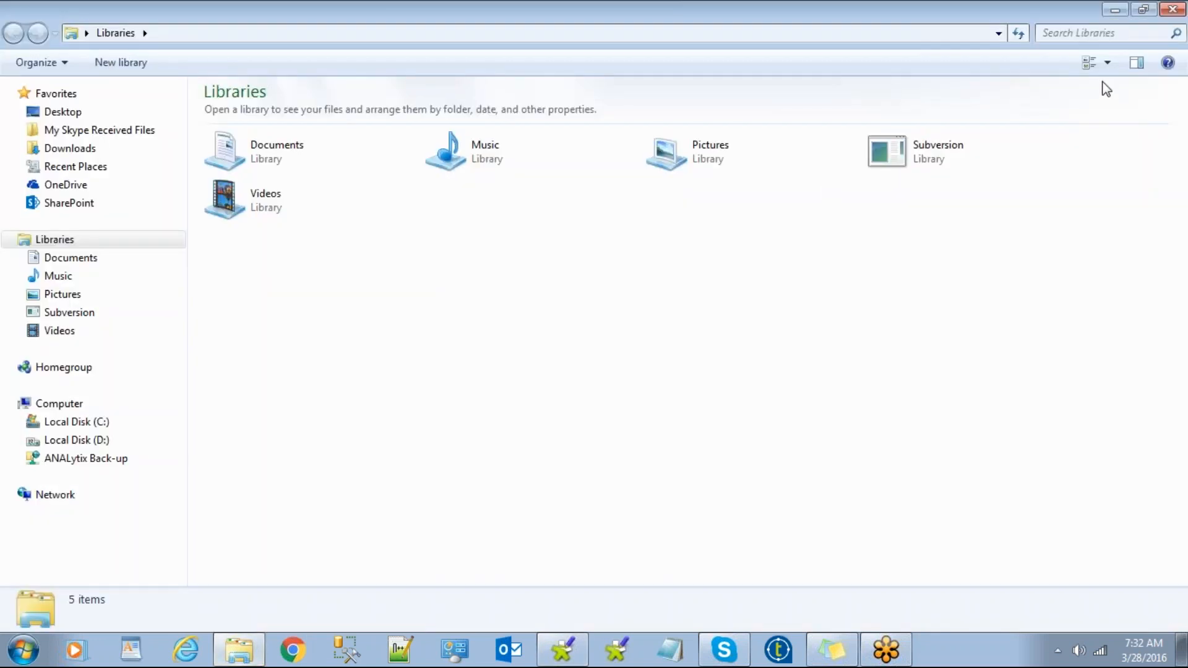
{"action": "left_click", "coordinate": [1172, 9]}
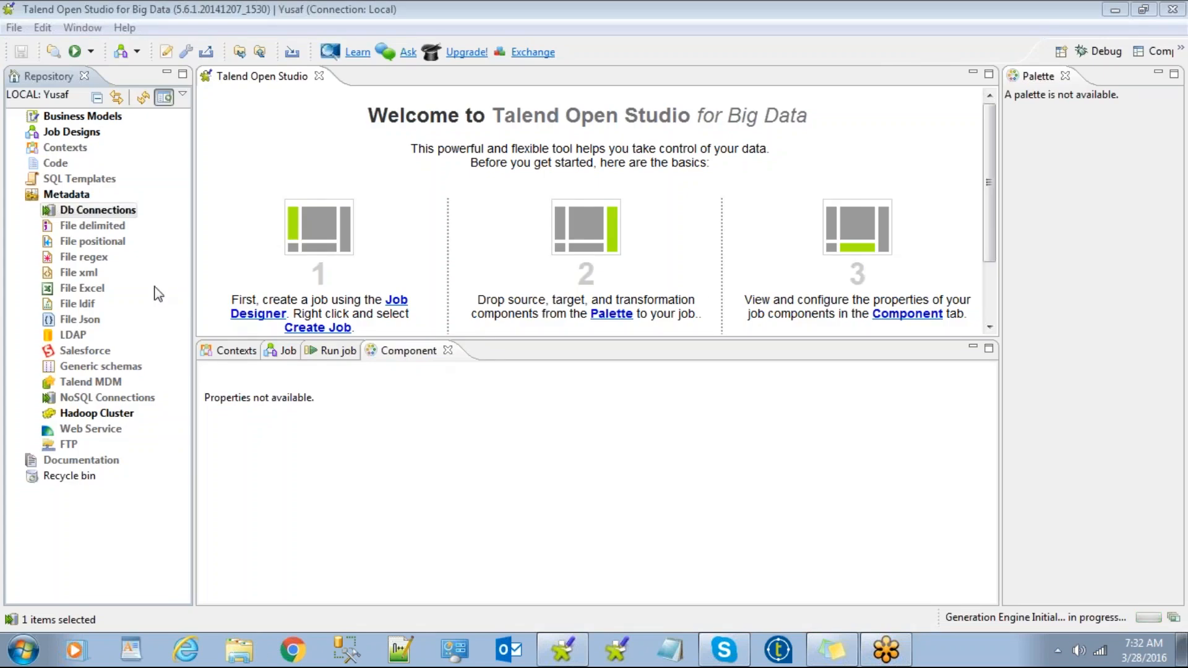
{"action": "left_click", "coordinate": [70, 212]}
{"action": "left_click", "coordinate": [59, 200]}
{"action": "left_click", "coordinate": [65, 213]}
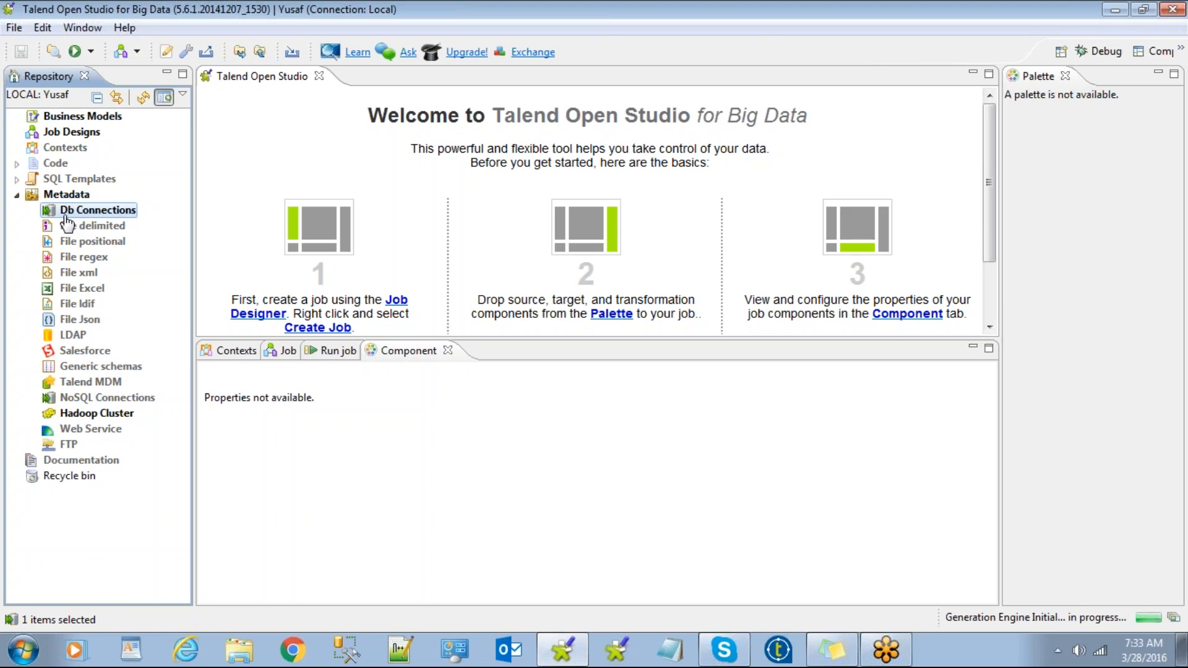
{"action": "right_click", "coordinate": [65, 218]}
{"action": "left_click", "coordinate": [62, 196]}
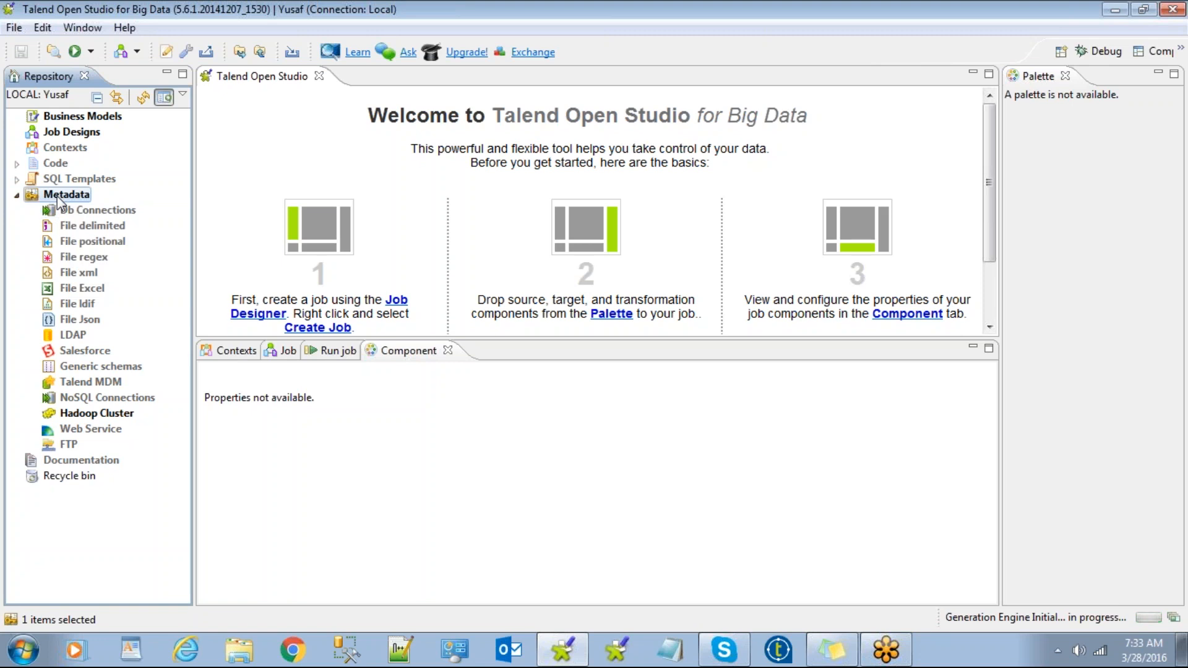
{"action": "left_click", "coordinate": [63, 212]}
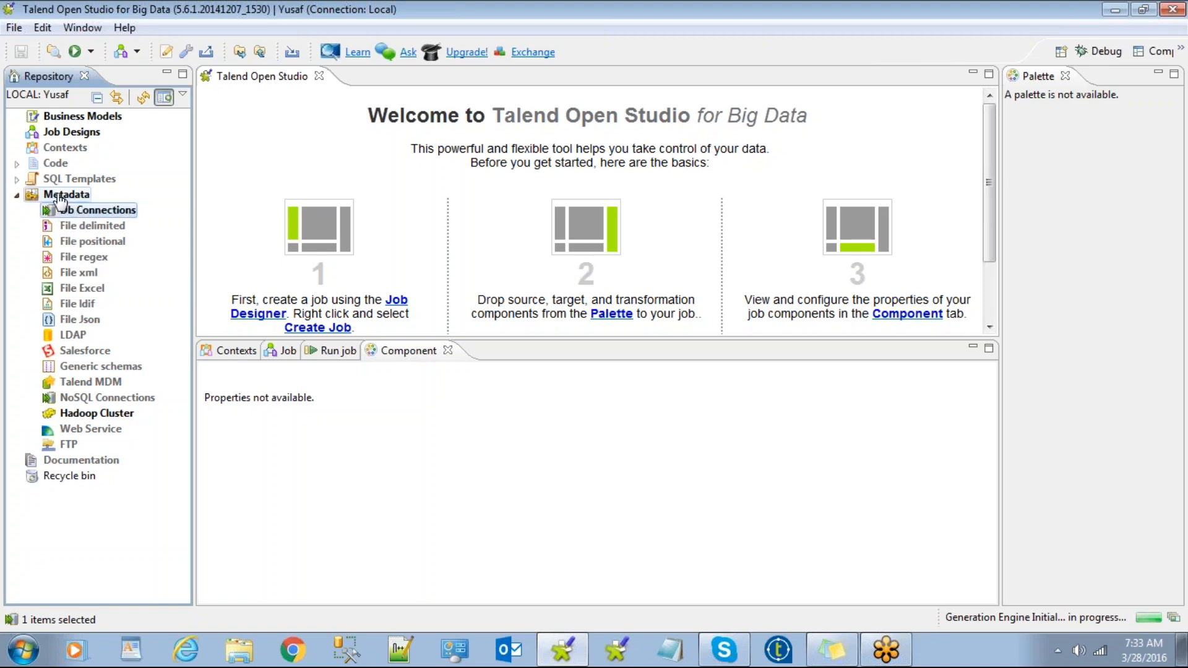
{"action": "left_click", "coordinate": [61, 197]}
{"action": "left_click", "coordinate": [72, 212]}
{"action": "left_click", "coordinate": [67, 196]}
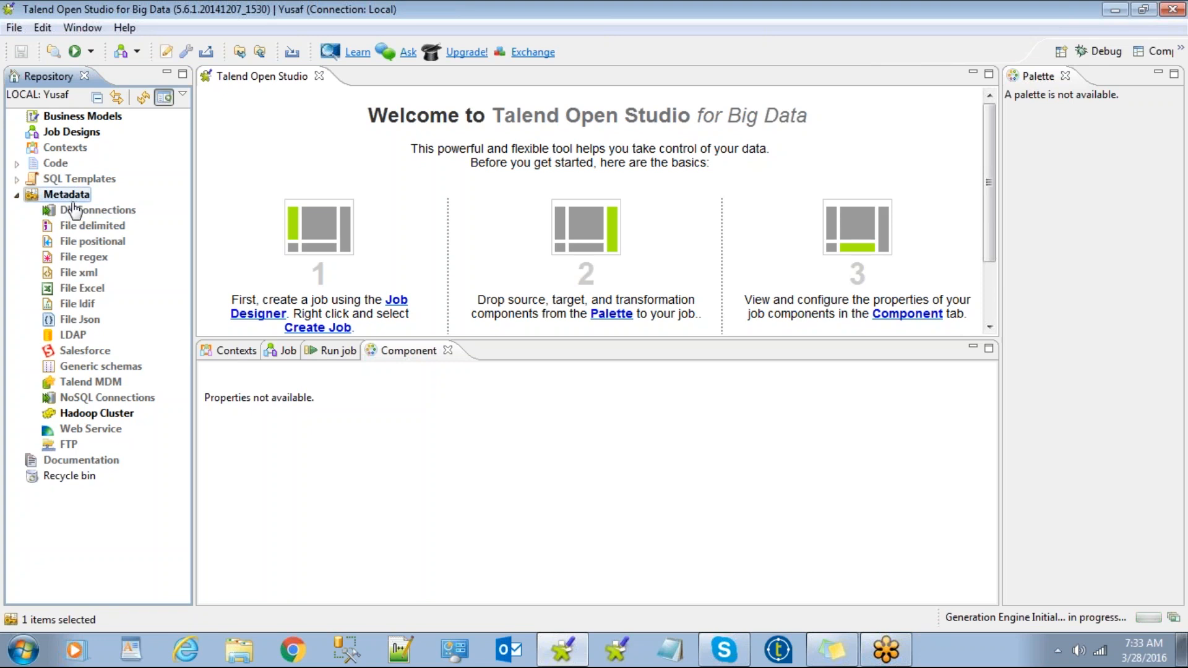
{"action": "left_click", "coordinate": [76, 213]}
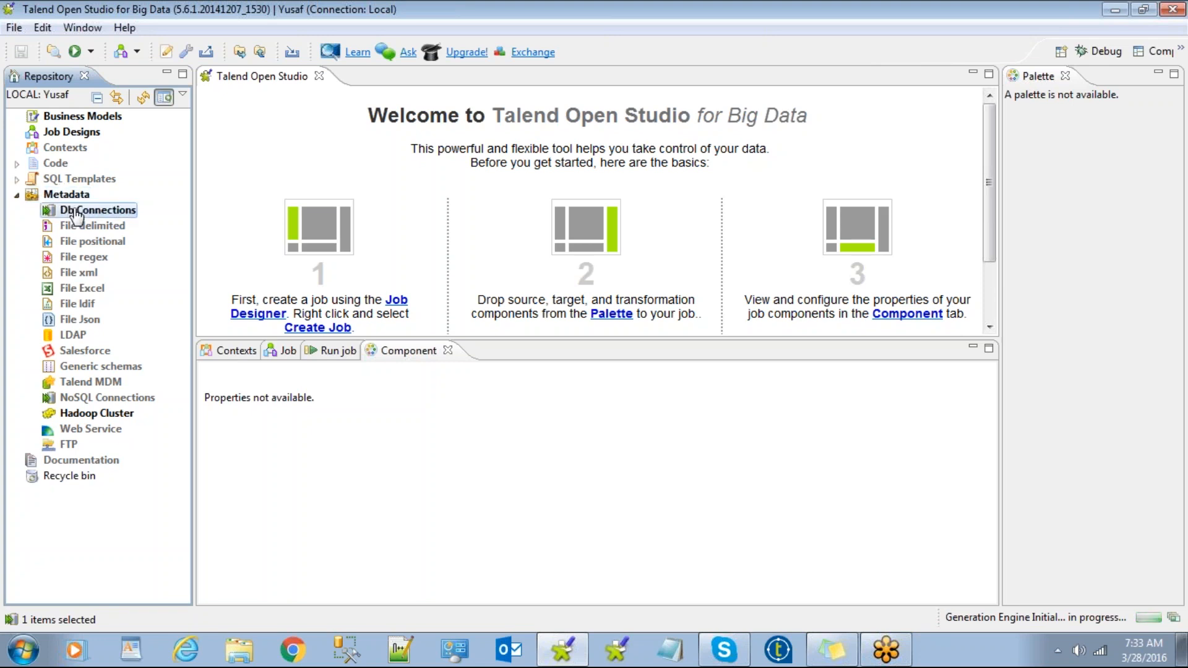
{"action": "left_click", "coordinate": [67, 195]}
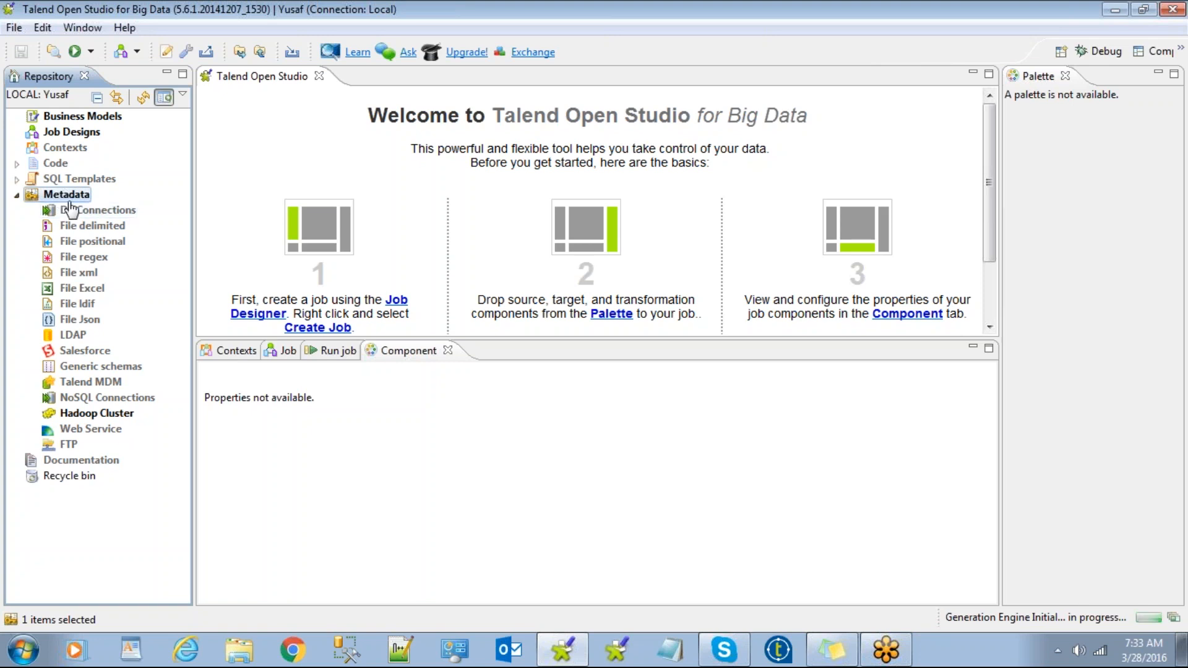
{"action": "left_click", "coordinate": [75, 213]}
{"action": "left_click", "coordinate": [67, 195]}
{"action": "left_click", "coordinate": [59, 137]}
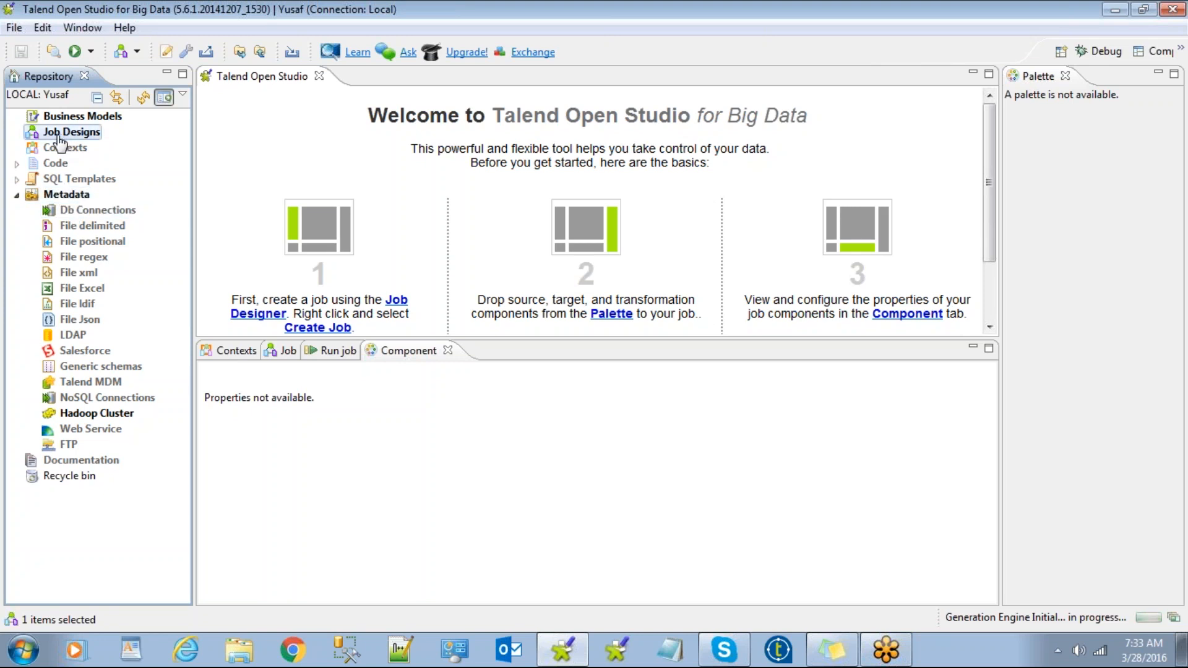
Create a job named j_table_file under Job Designs.
{"action": "right_click", "coordinate": [60, 132]}
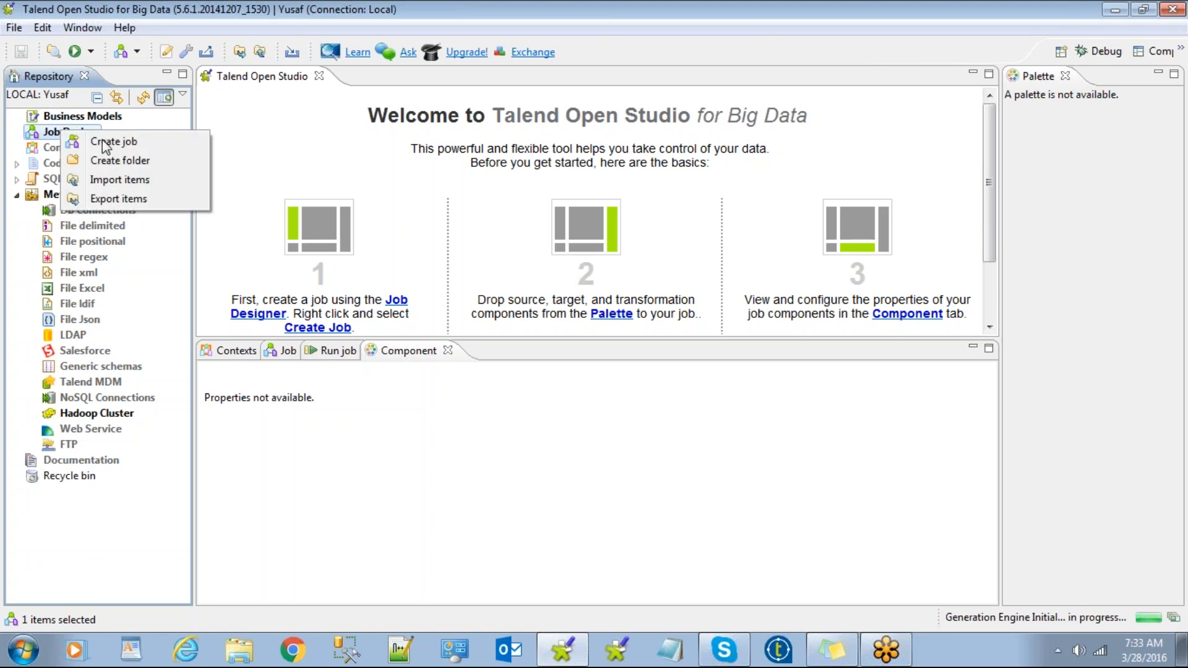
{"action": "left_click", "coordinate": [118, 142]}
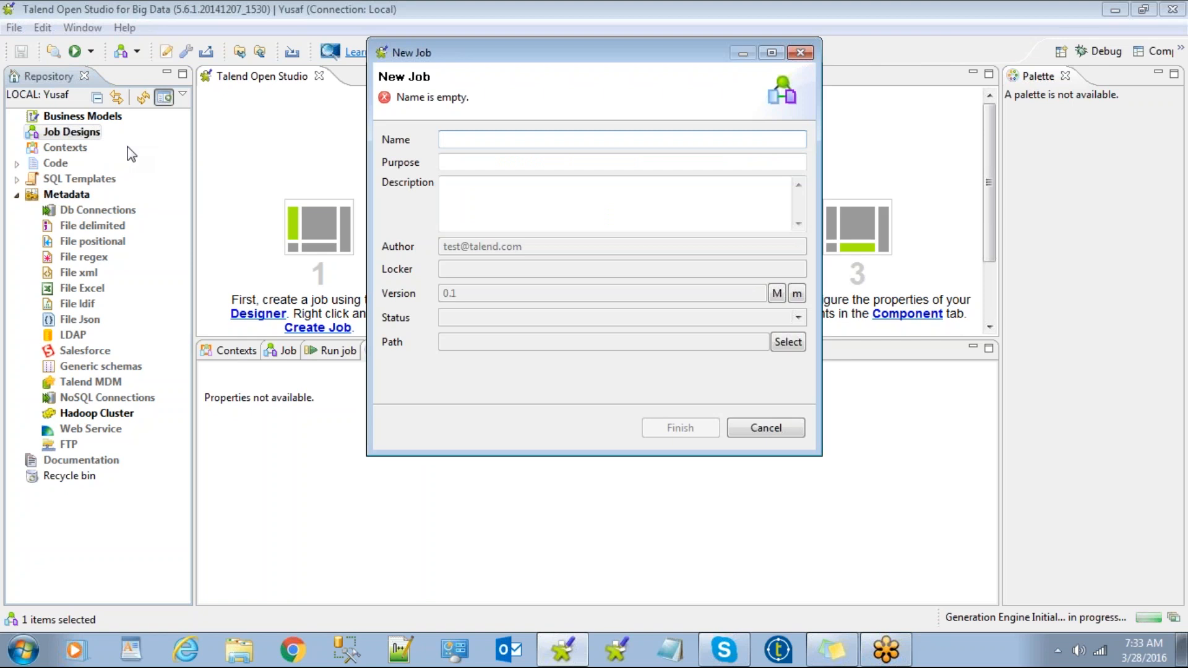
{"action": "type", "text": "j"}
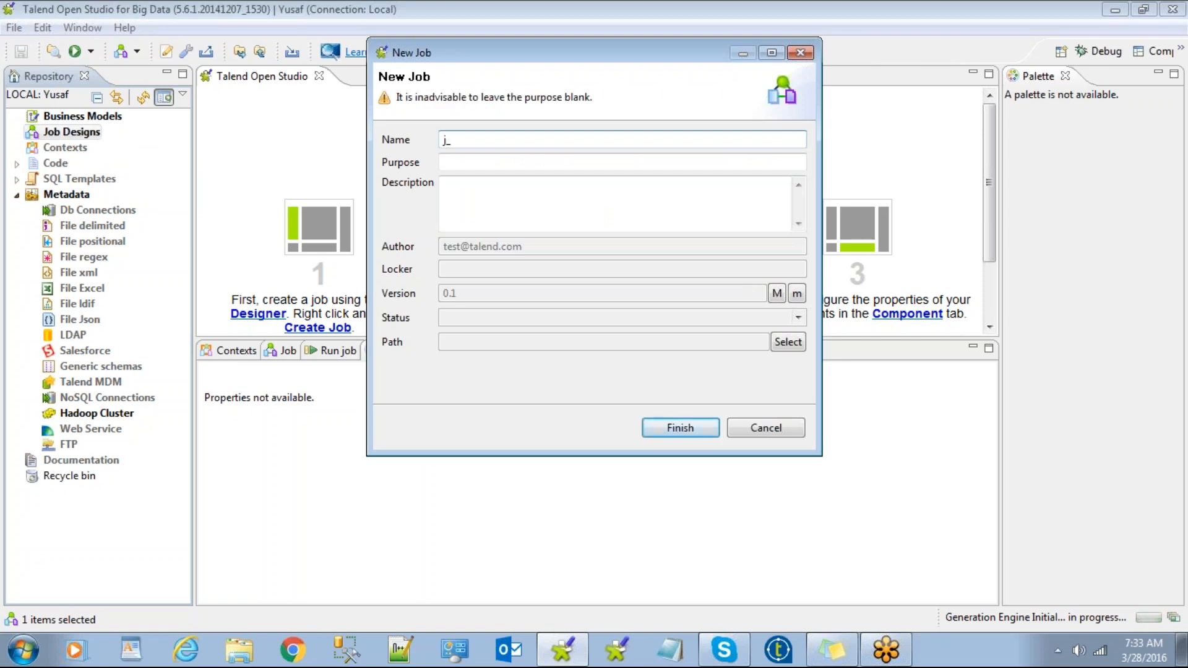
{"action": "type", "text": "_table_file"}
{"action": "left_click", "coordinate": [664, 429]}
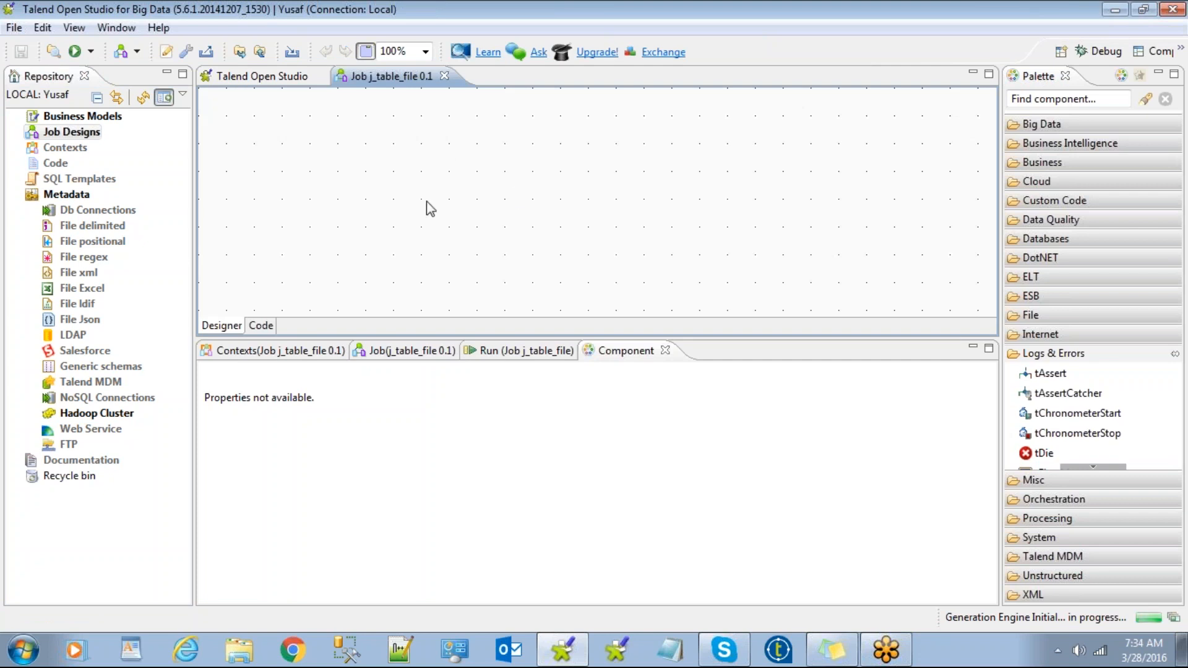
Rearrange the Designer area of the empty j_table_file job.
{"action": "left_click_drag", "start_coordinate": [418, 191], "coordinate": [693, 287]}
{"action": "left_click_drag", "start_coordinate": [363, 130], "coordinate": [777, 253]}
Search 'oraclei' on the canvas and place tOracleInput_1 in the j_table_file job.
{"action": "type", "text": "orac"}
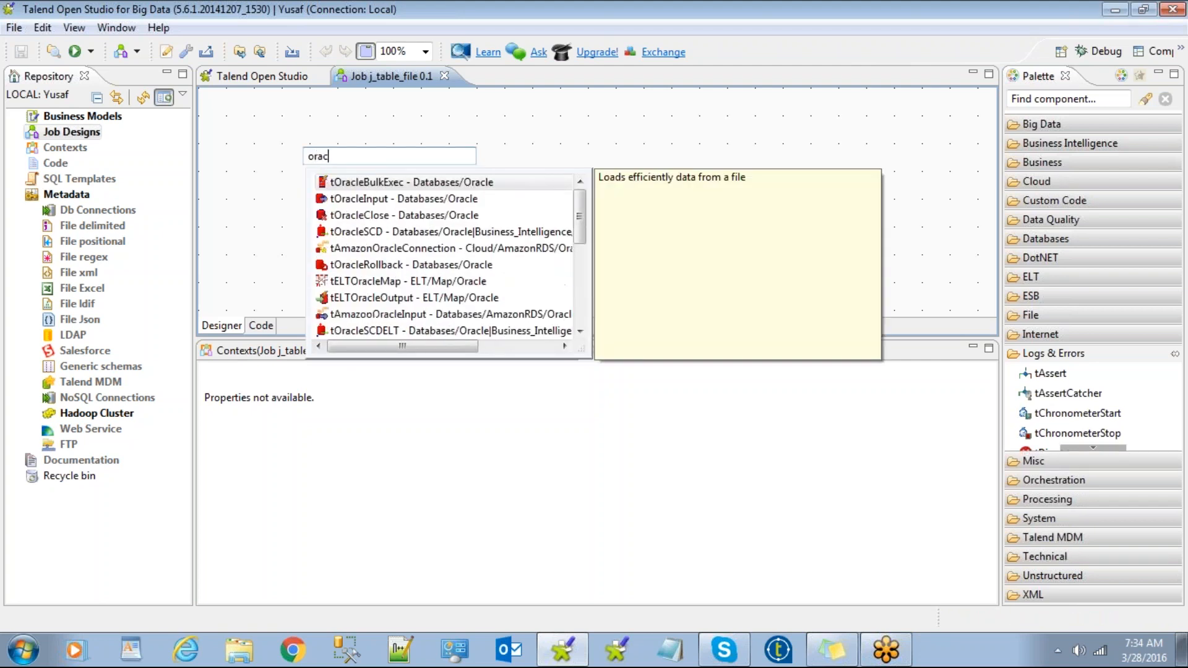
{"action": "type", "text": "lei"}
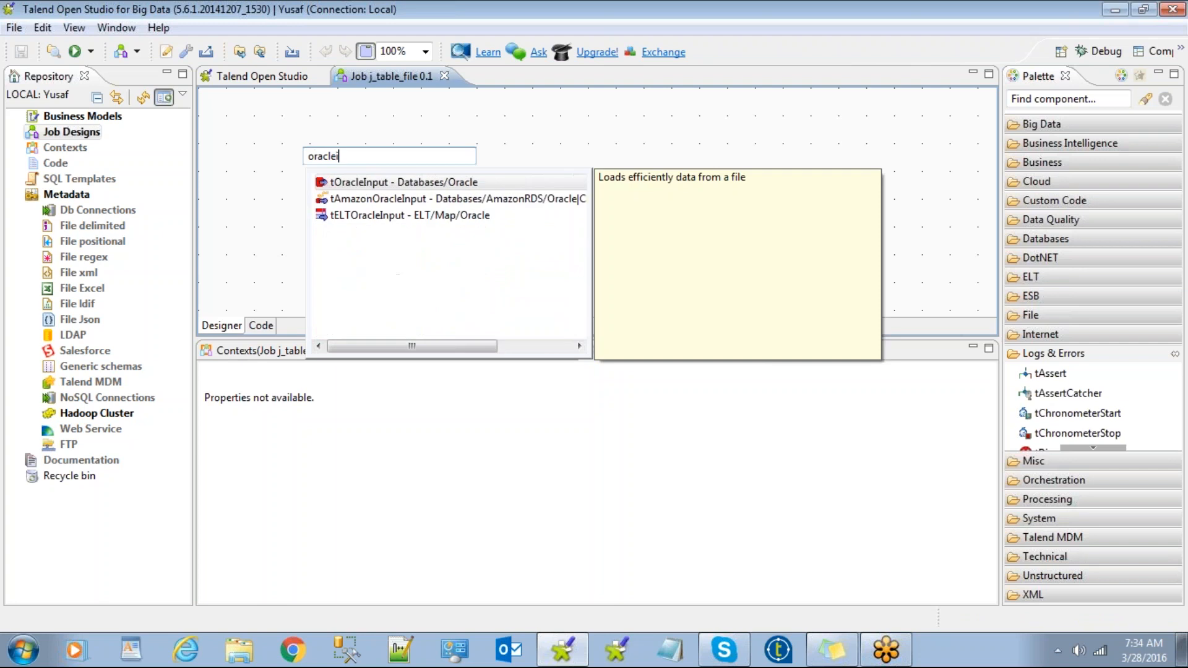
{"action": "left_click", "coordinate": [358, 183]}
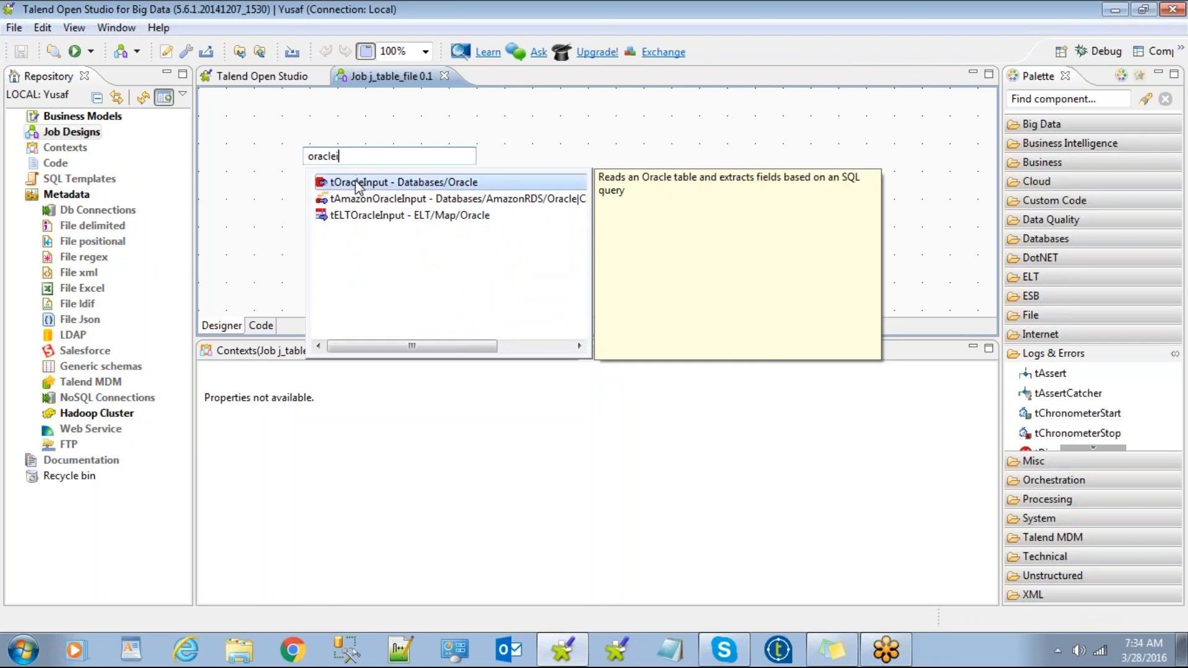
{"action": "double_click", "coordinate": [356, 188]}
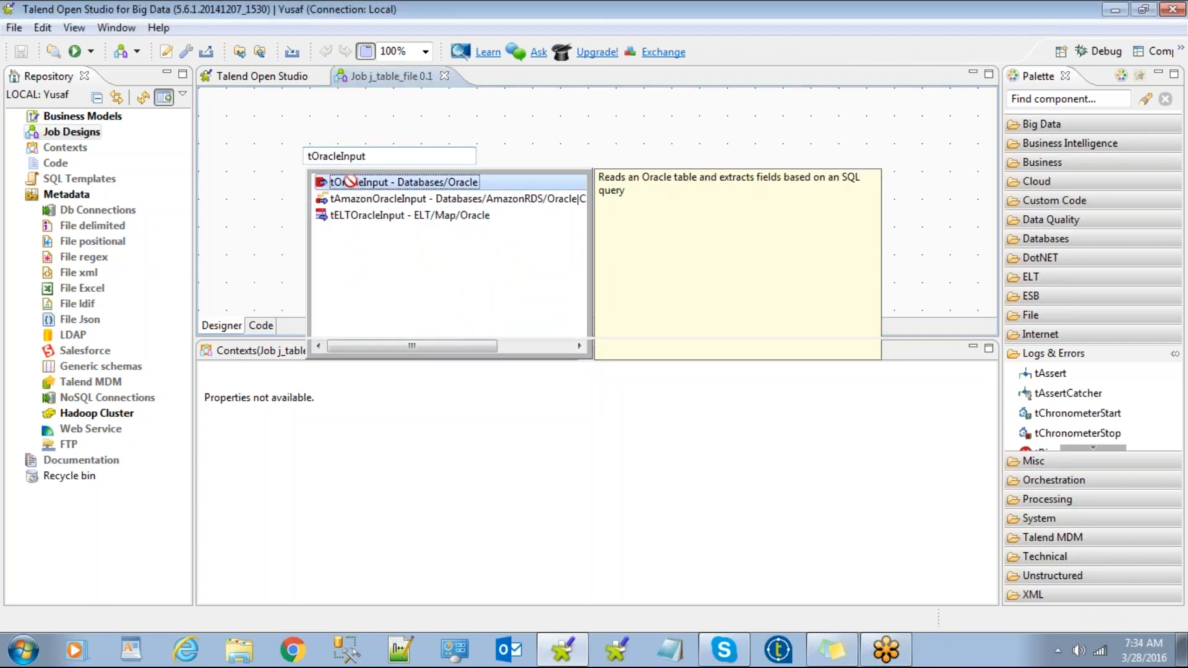
{"action": "double_click", "coordinate": [351, 181]}
{"action": "left_click", "coordinate": [1032, 100]}
Search the Palette for oracleinput and drag a second tOracleInput from Databases > Oracle onto the canvas.
{"action": "type", "text": "o"}
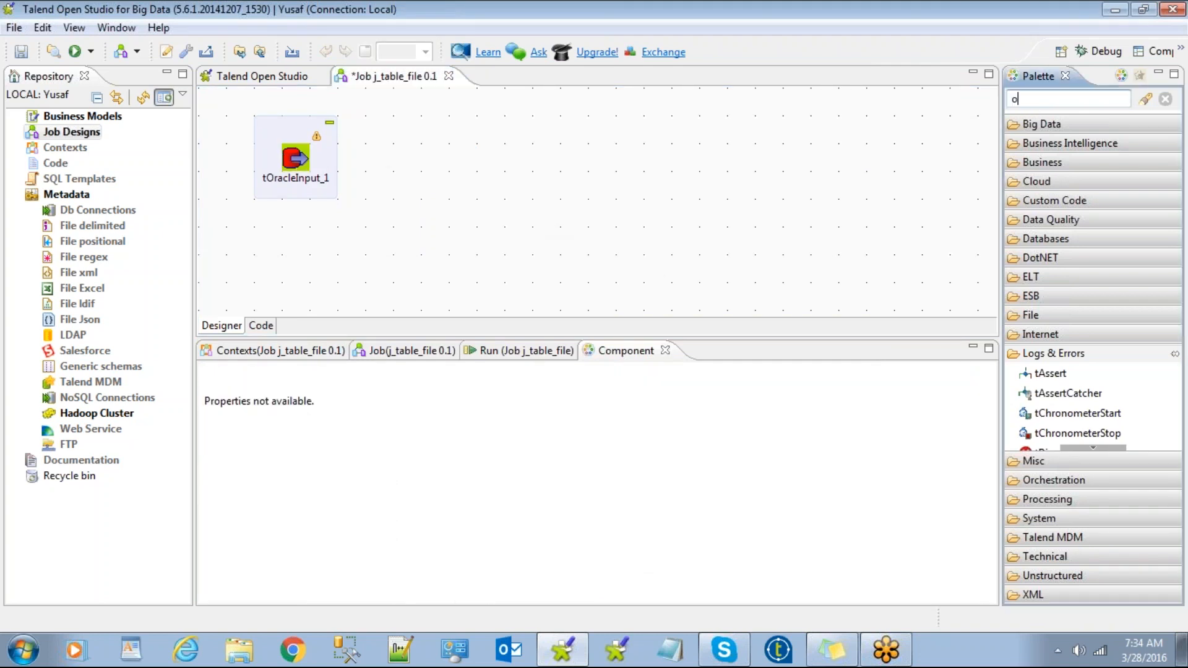
{"action": "type", "text": "rccleinput"}
{"action": "key", "text": "Return"}
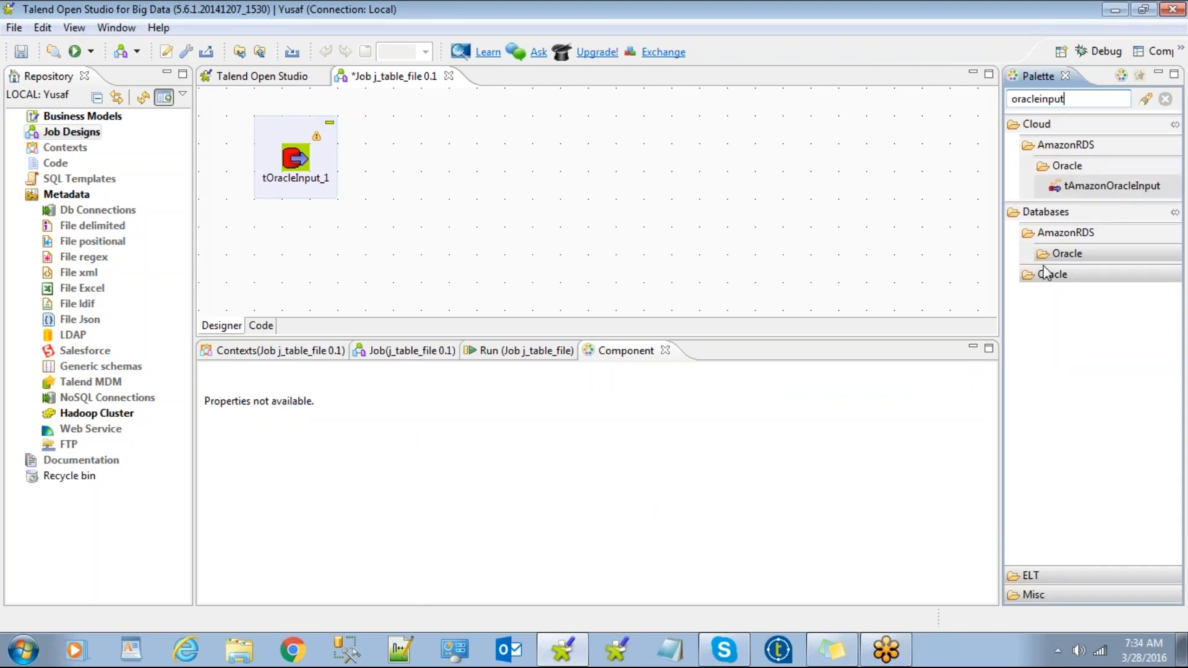
{"action": "left_click", "coordinate": [1057, 256]}
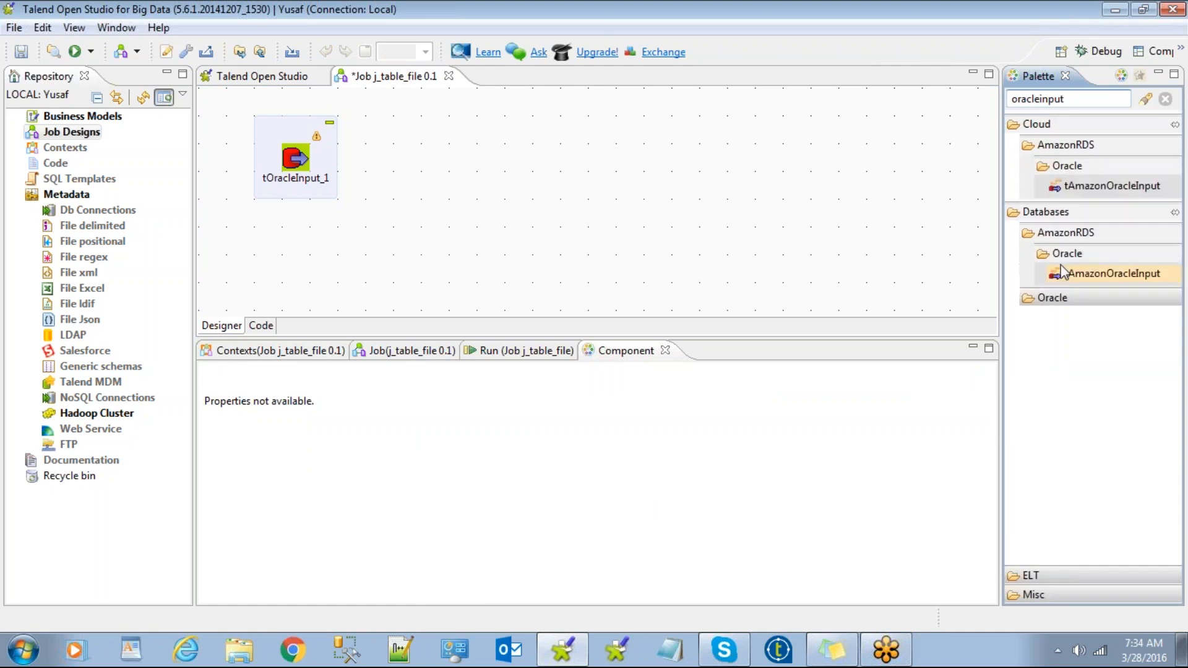
{"action": "left_click", "coordinate": [1061, 298]}
{"action": "left_click_drag", "start_coordinate": [1080, 318], "coordinate": [796, 199]}
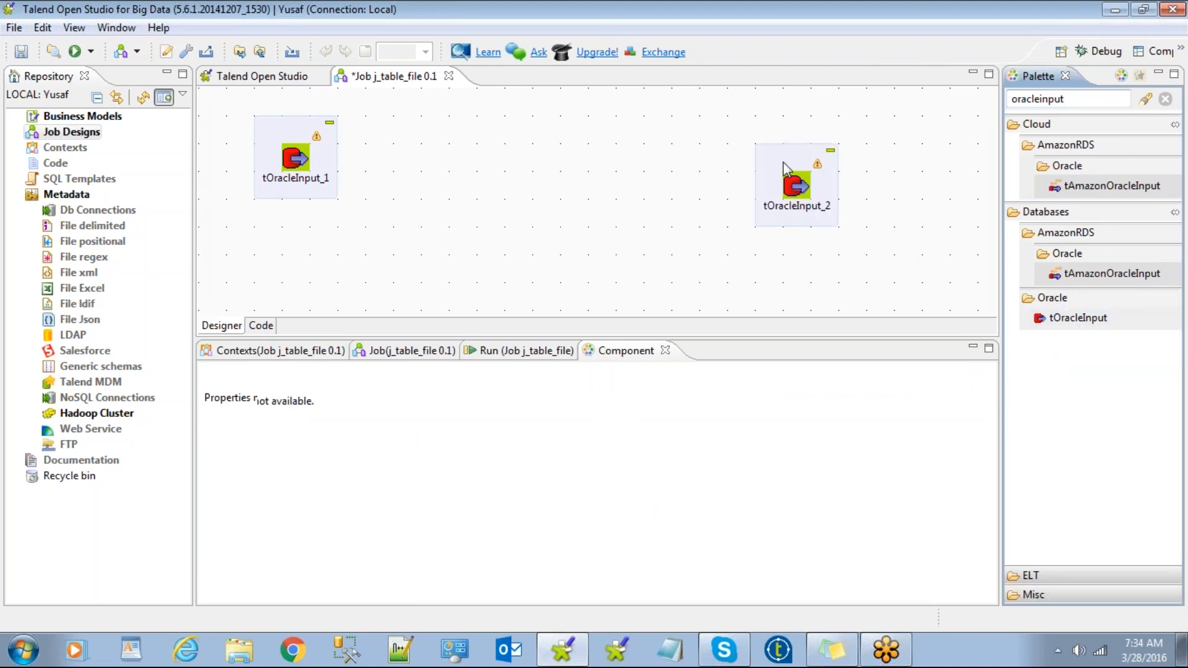
Delete tOracleInput_2 and clear tOracleInput_1's sample query text.
{"action": "left_click", "coordinate": [785, 168]}
{"action": "key", "text": "Delete"}
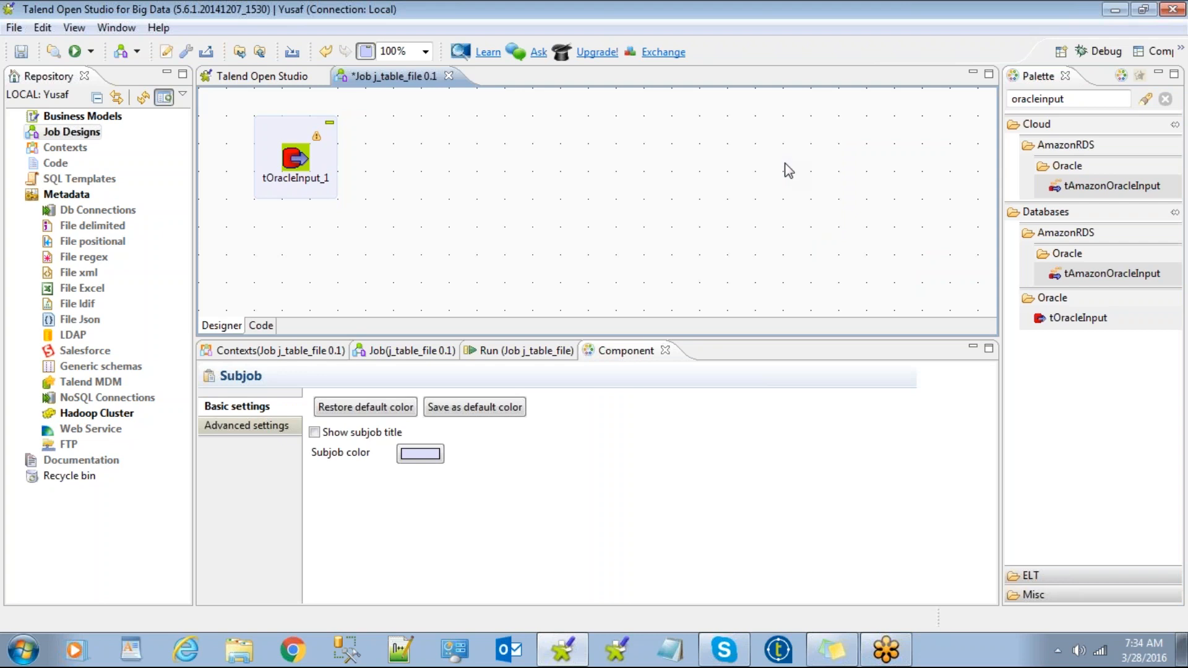
{"action": "left_click", "coordinate": [293, 163]}
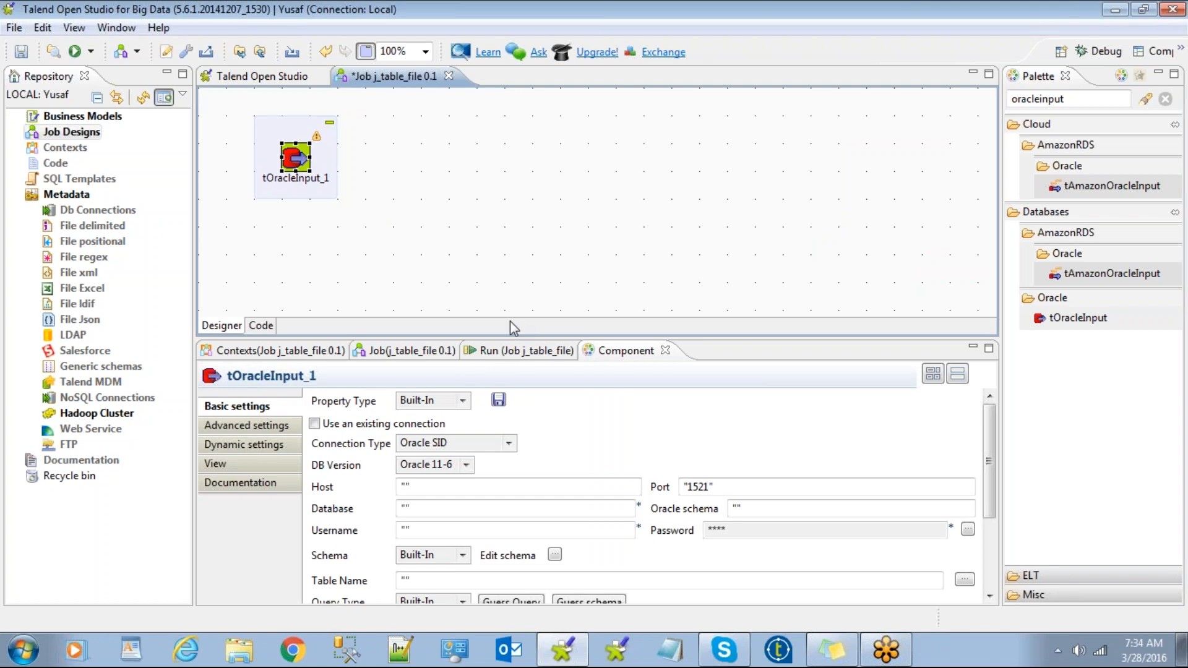
{"action": "left_click_drag", "start_coordinate": [511, 337], "coordinate": [536, 212]}
{"action": "left_click_drag", "start_coordinate": [563, 502], "coordinate": [406, 512]}
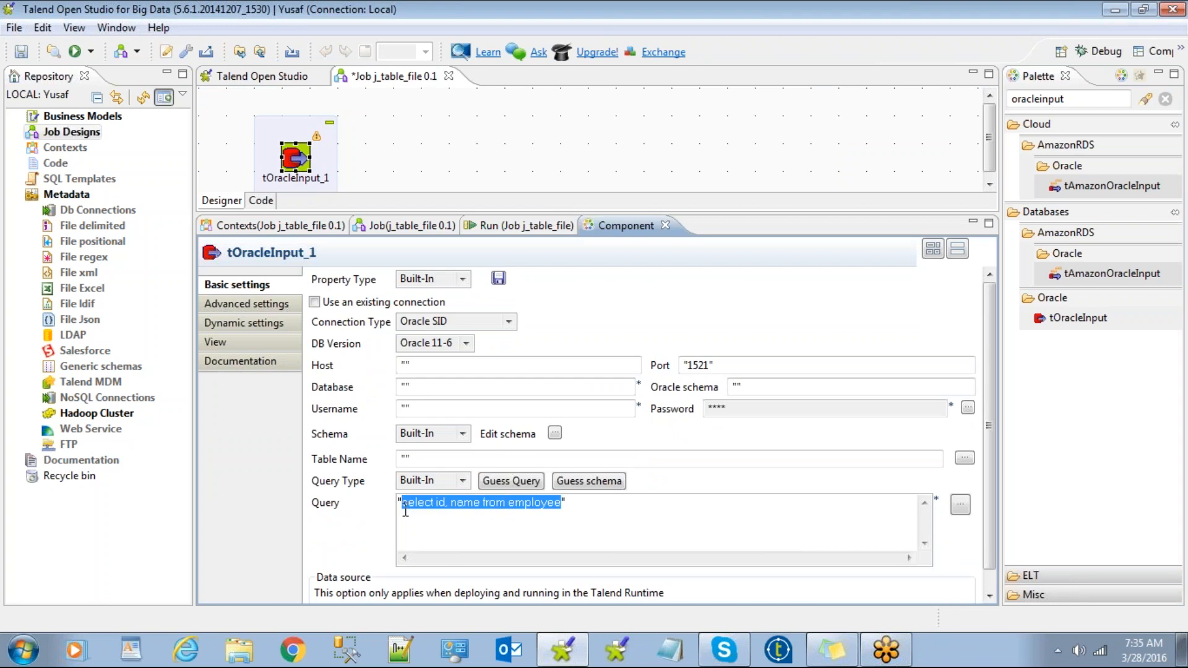
{"action": "key", "text": "BackSpace"}
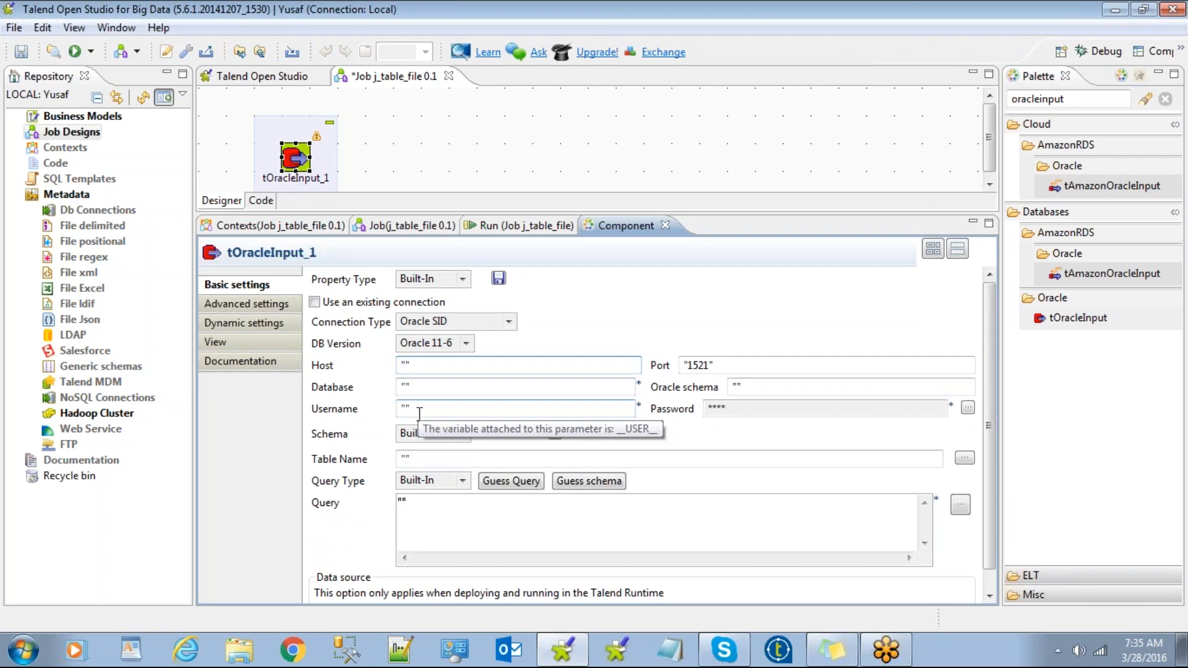
Set tOracleInput_1's connection type to Oracle Service Name.
{"action": "left_click", "coordinate": [509, 321]}
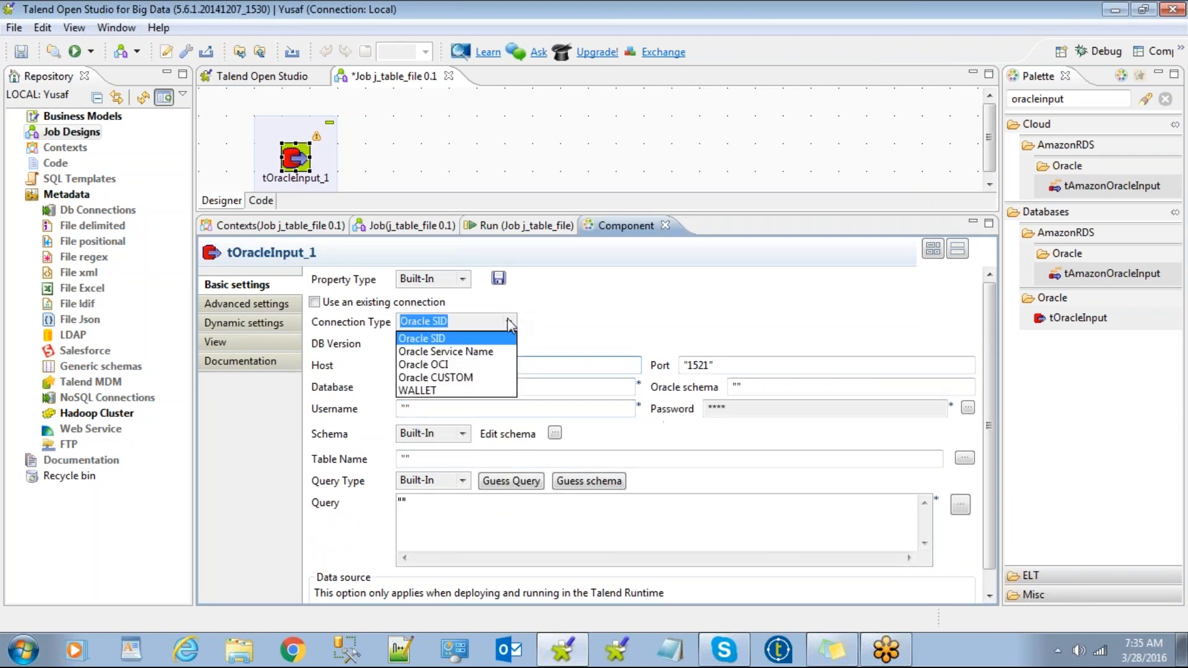
{"action": "left_click", "coordinate": [479, 352]}
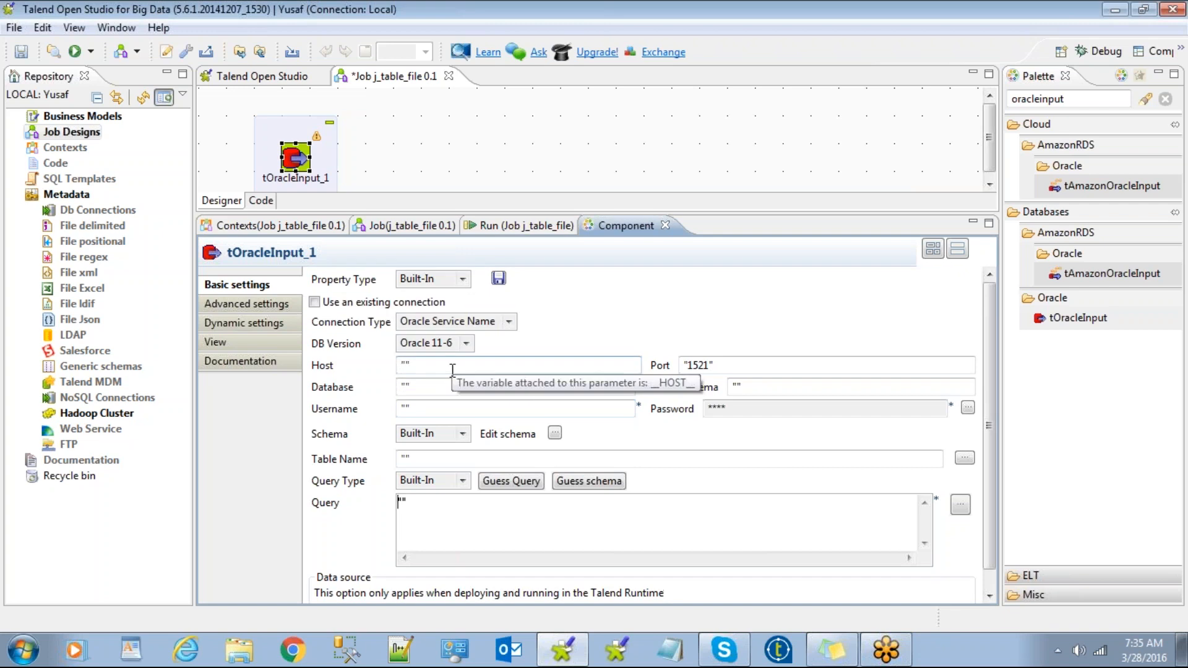
{"action": "left_click", "coordinate": [434, 365]}
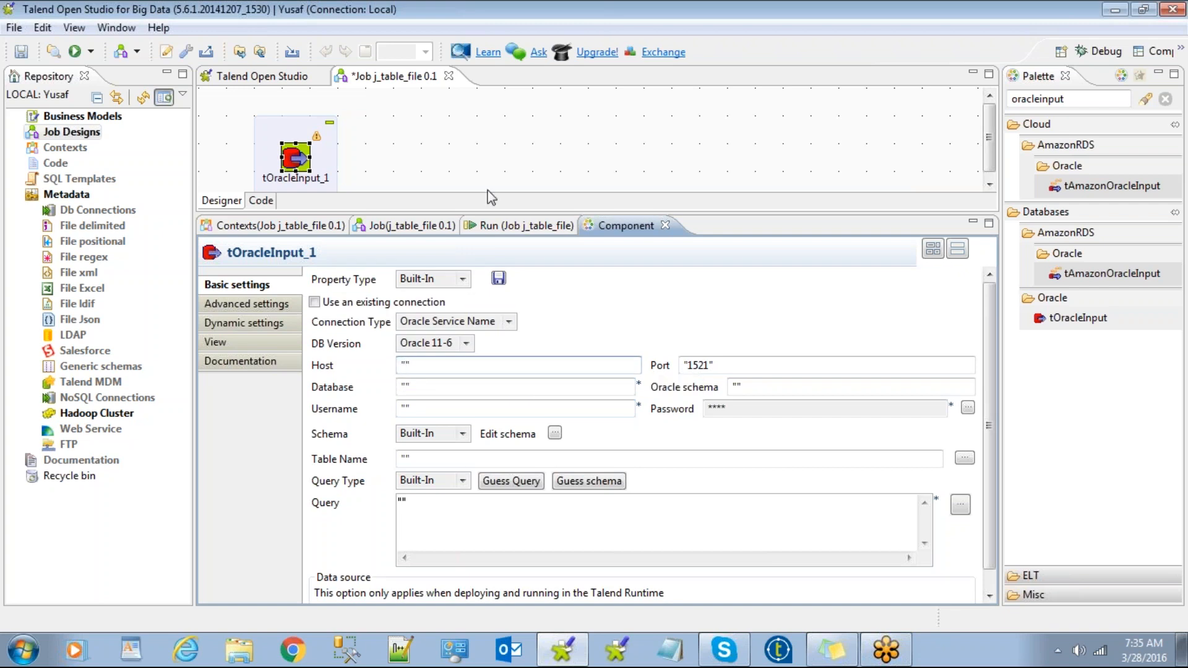
{"action": "left_click_drag", "start_coordinate": [486, 212], "coordinate": [495, 303]}
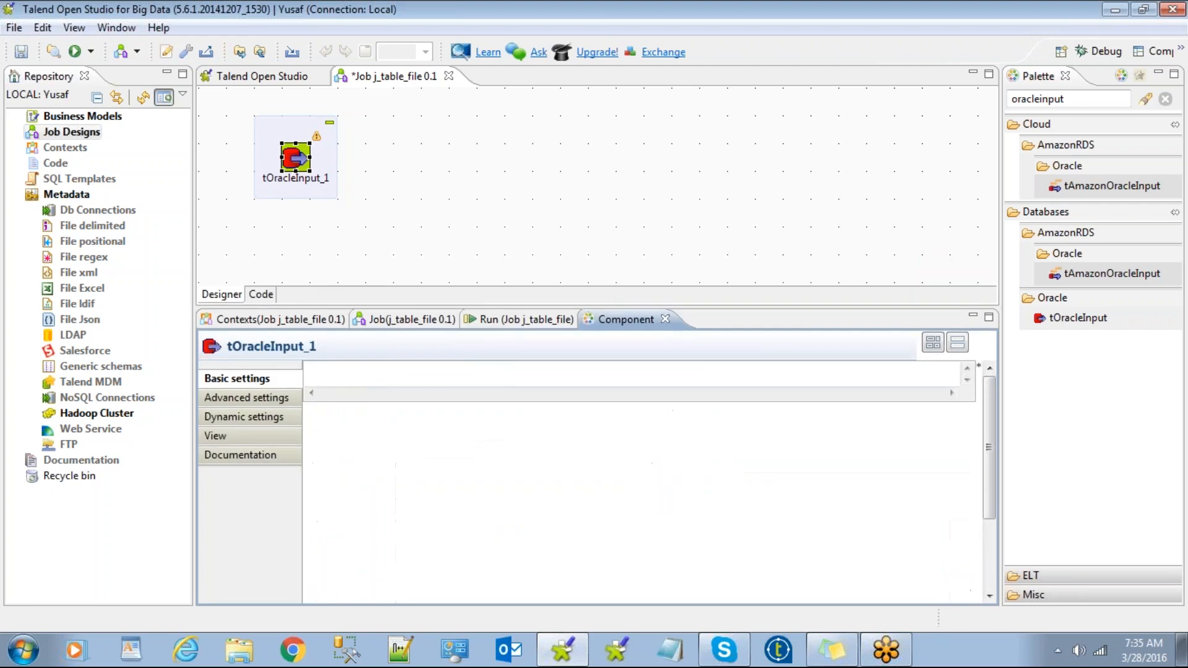
Set tOracleInput_1's host to localhost, database to admin and Oracle schema to orcl.
{"action": "left_click", "coordinate": [87, 213]}
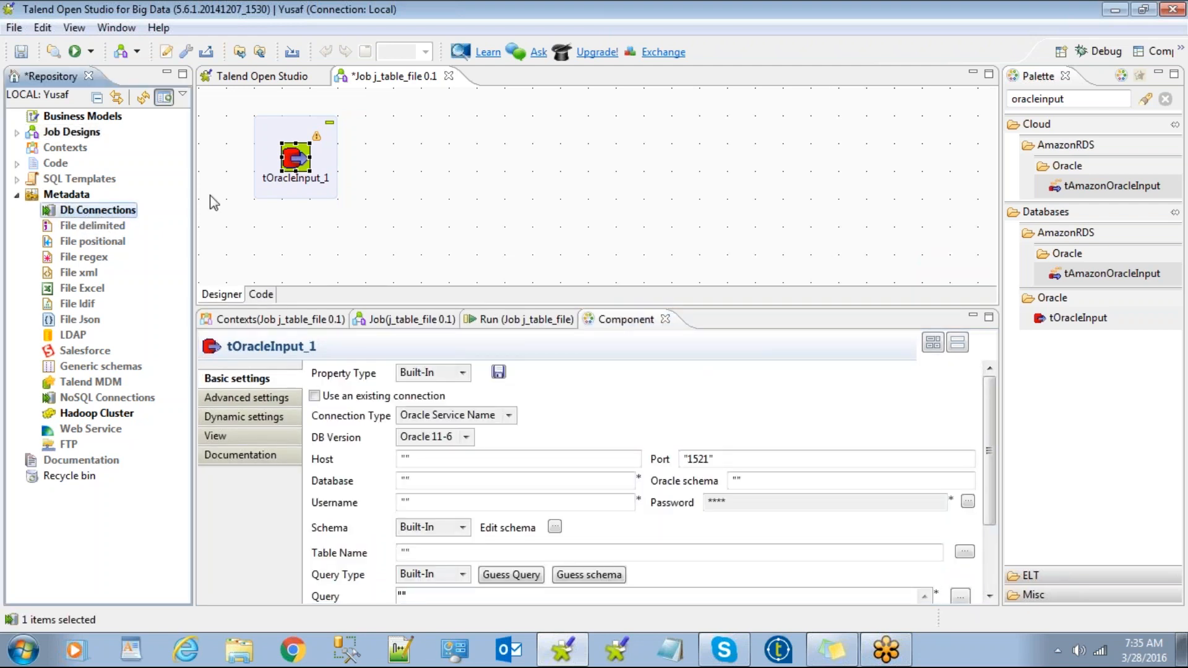
{"action": "left_click", "coordinate": [405, 458]}
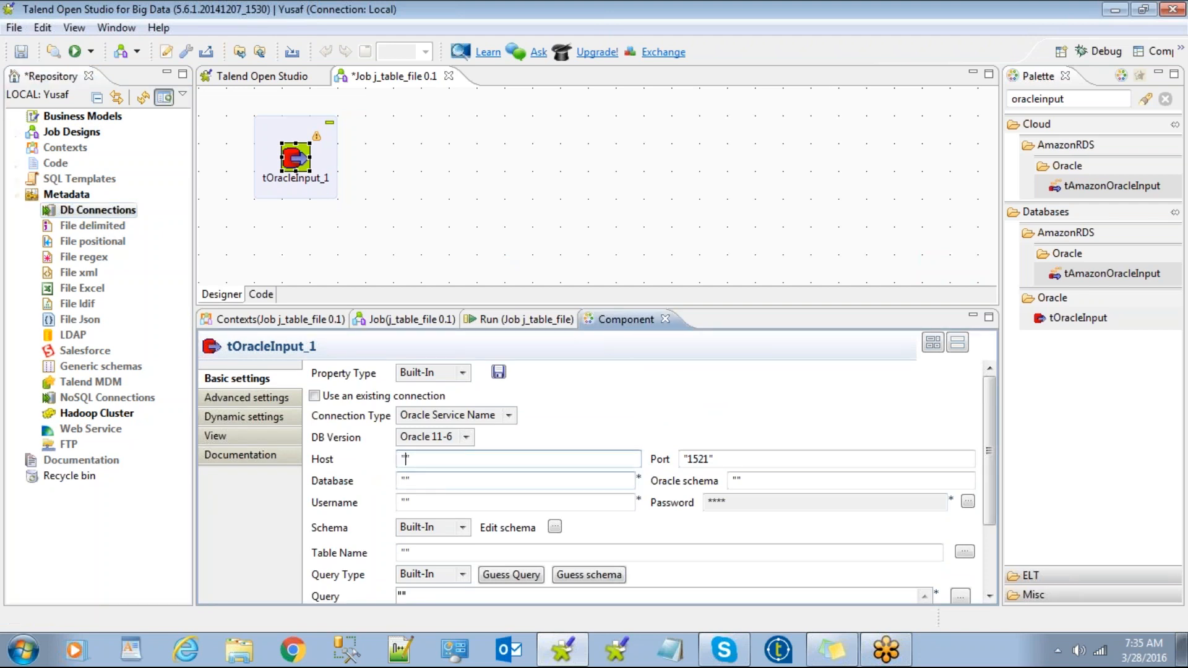
{"action": "type", "text": "localhost"}
{"action": "left_click", "coordinate": [406, 481]}
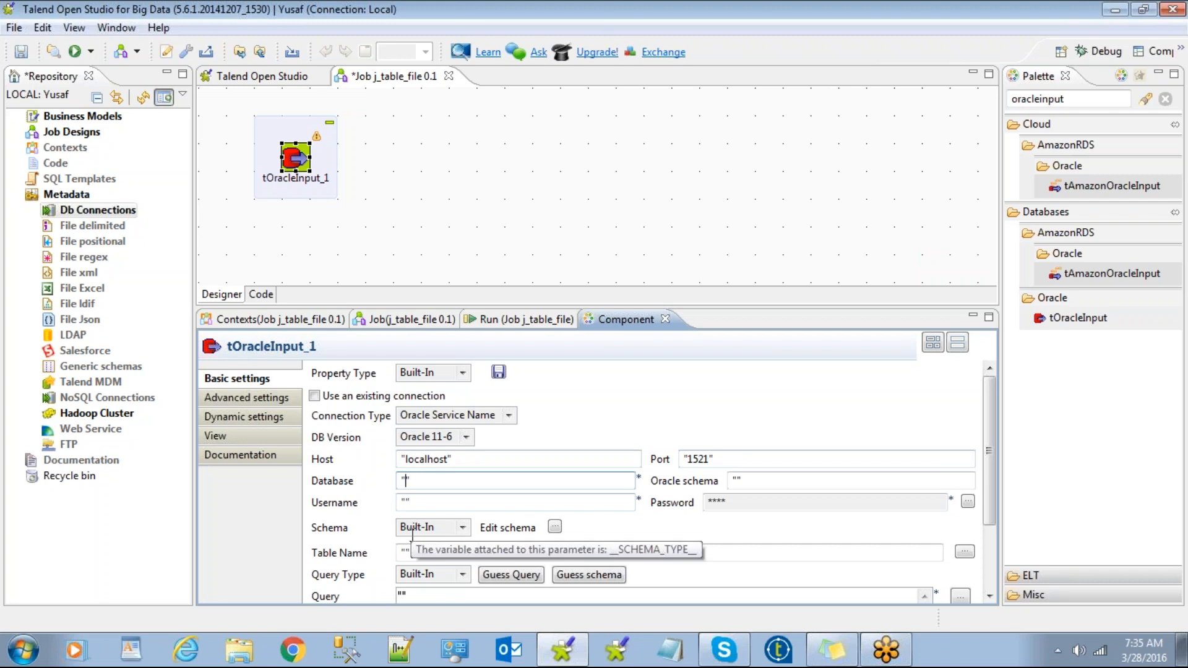
{"action": "type", "text": "admin"}
{"action": "left_click", "coordinate": [568, 506]}
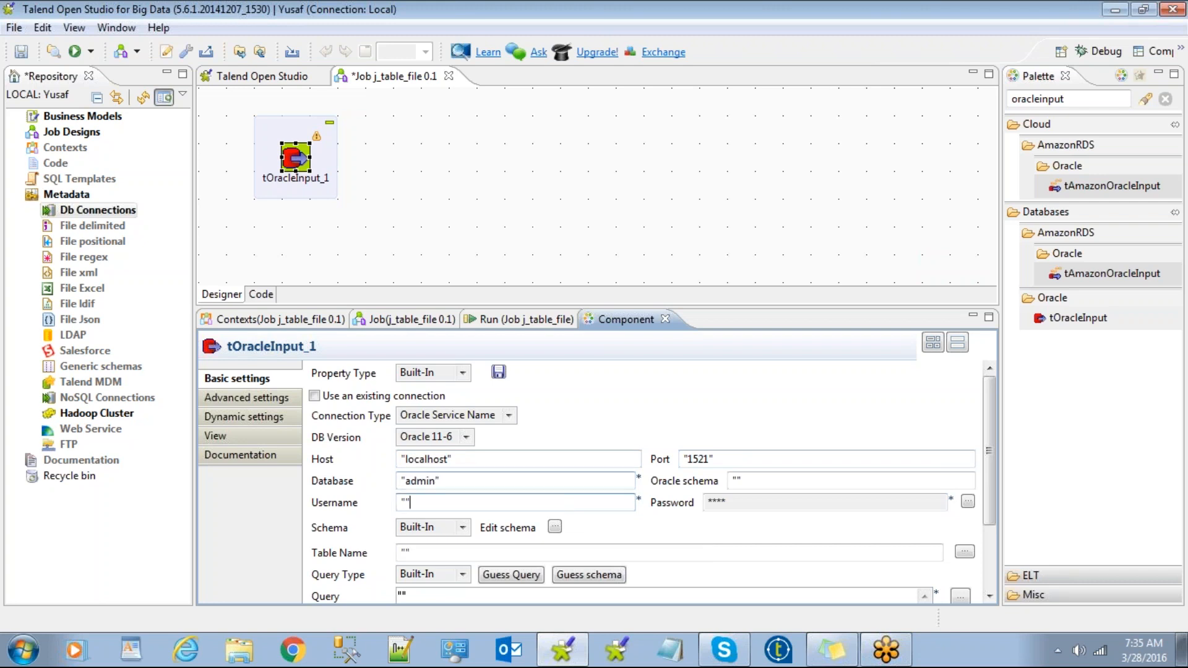
{"action": "left_click", "coordinate": [737, 481]}
{"action": "type", "text": "orcl"}
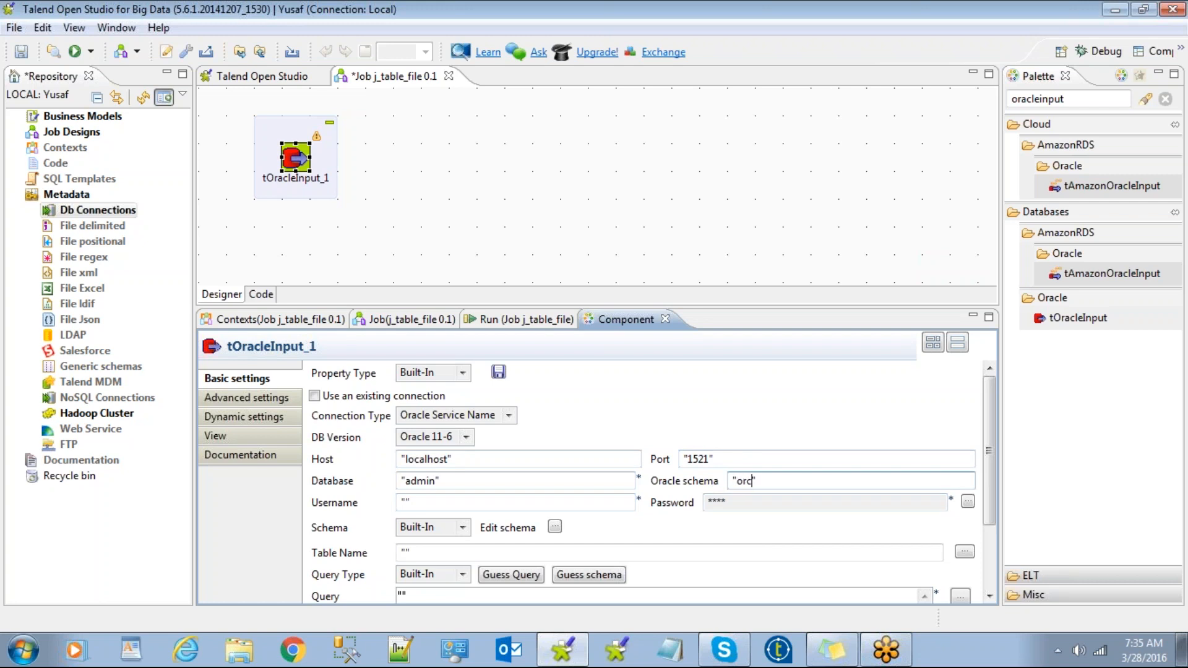
Set the connection username to admin and enter the database password.
{"action": "left_click", "coordinate": [407, 503]}
{"action": "type", "text": "admi"}
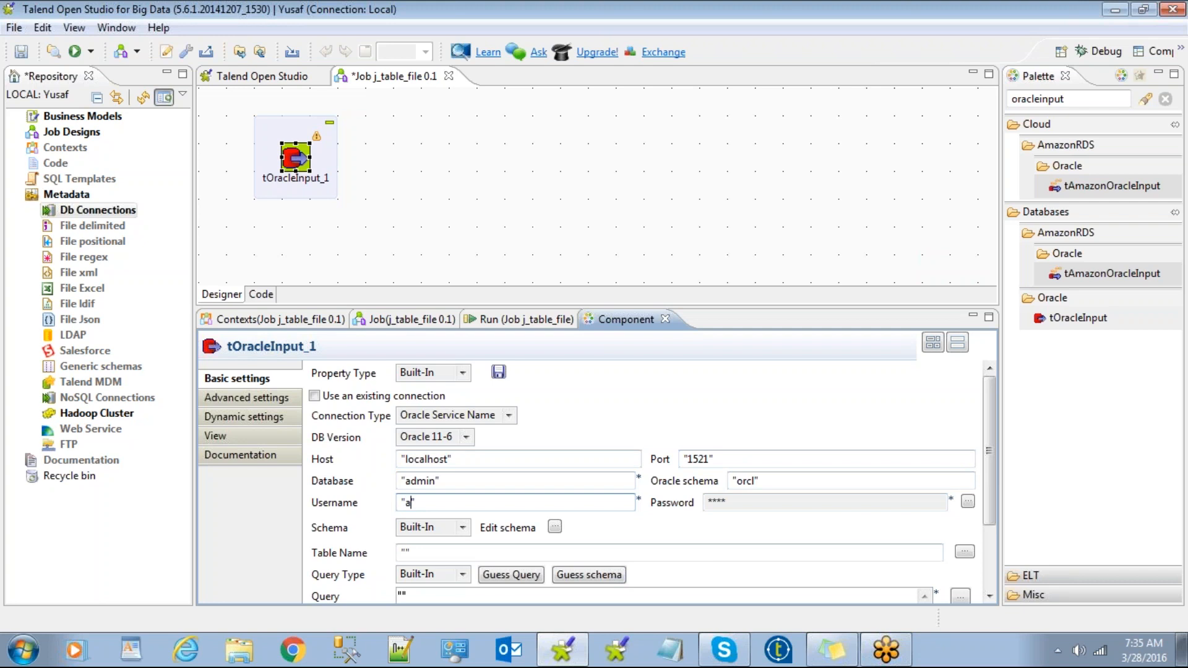
{"action": "type", "text": "n"}
{"action": "left_click", "coordinate": [969, 503]}
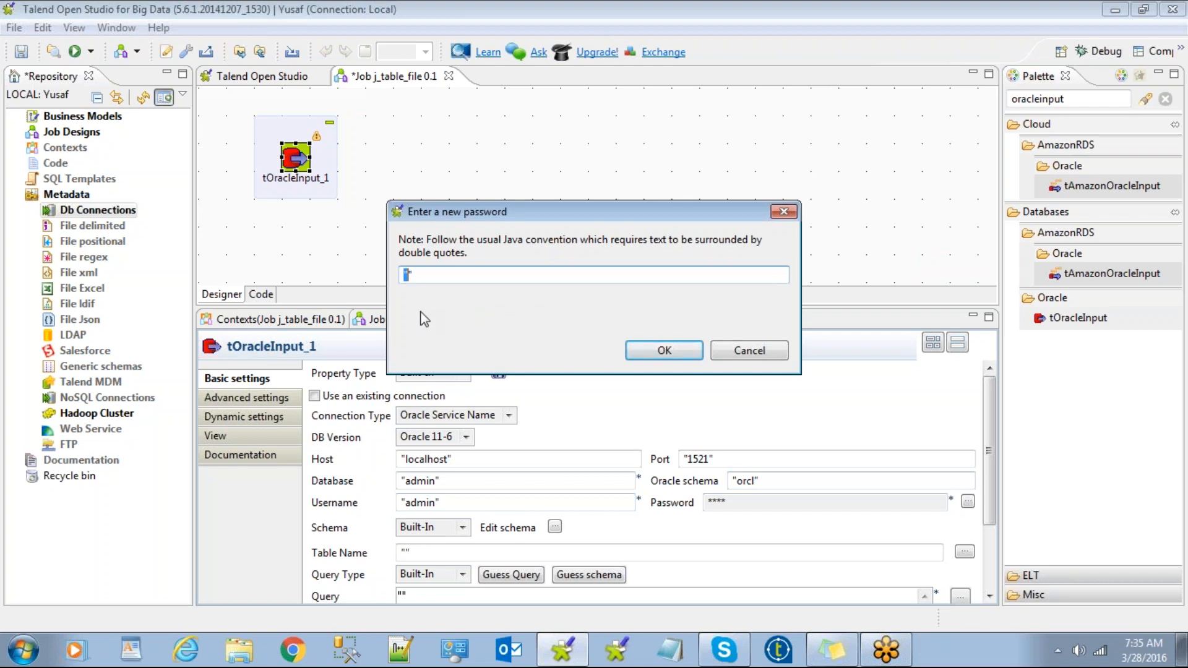
{"action": "type", "text": "\"Oracle_"}
{"action": "left_click", "coordinate": [661, 350]}
{"action": "left_click_drag", "start_coordinate": [991, 445], "coordinate": [991, 524]}
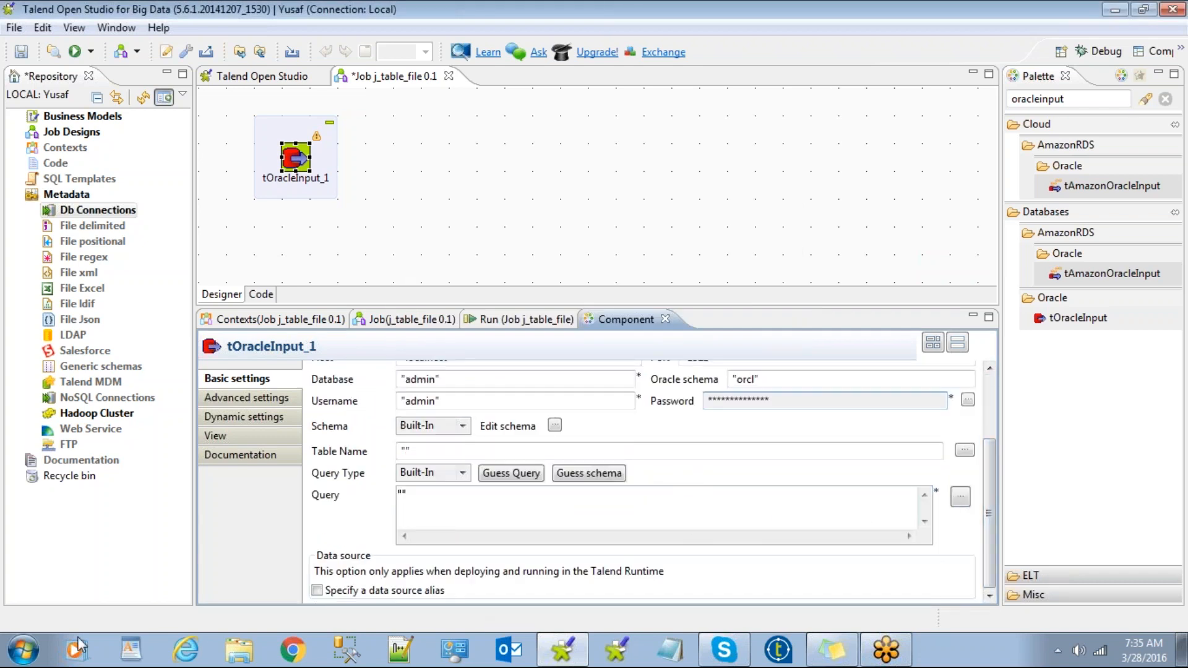
{"action": "left_click", "coordinate": [23, 650]}
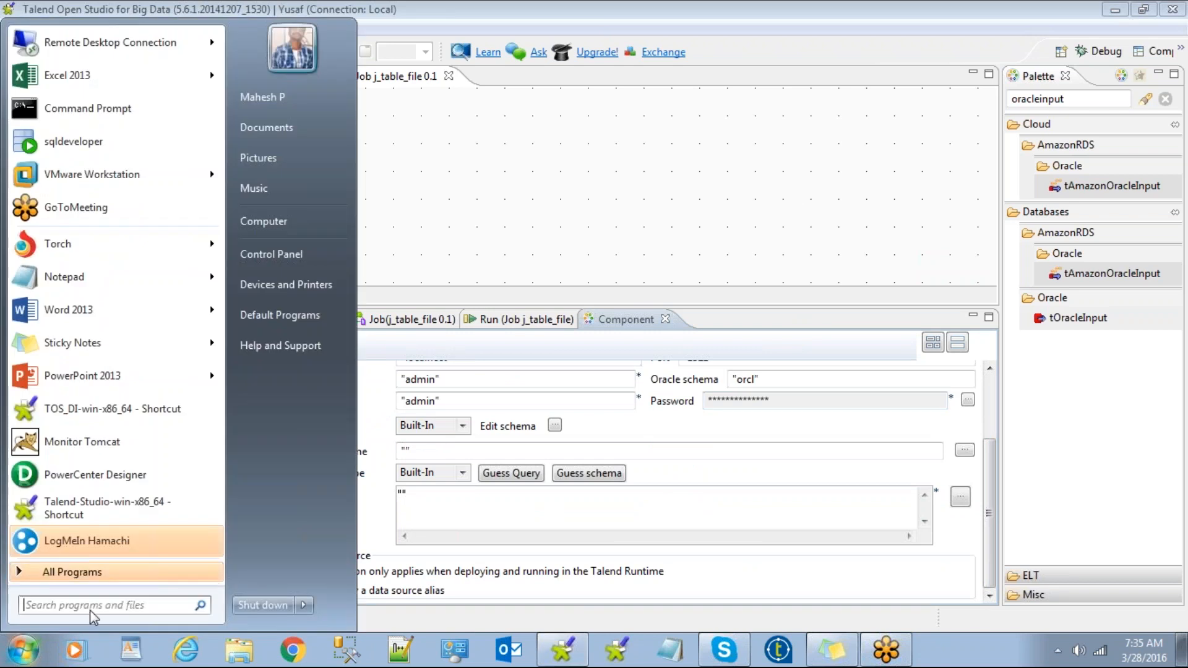
Start SQL*Plus from a Command Prompt and log in as admin.
{"action": "left_click", "coordinate": [101, 112]}
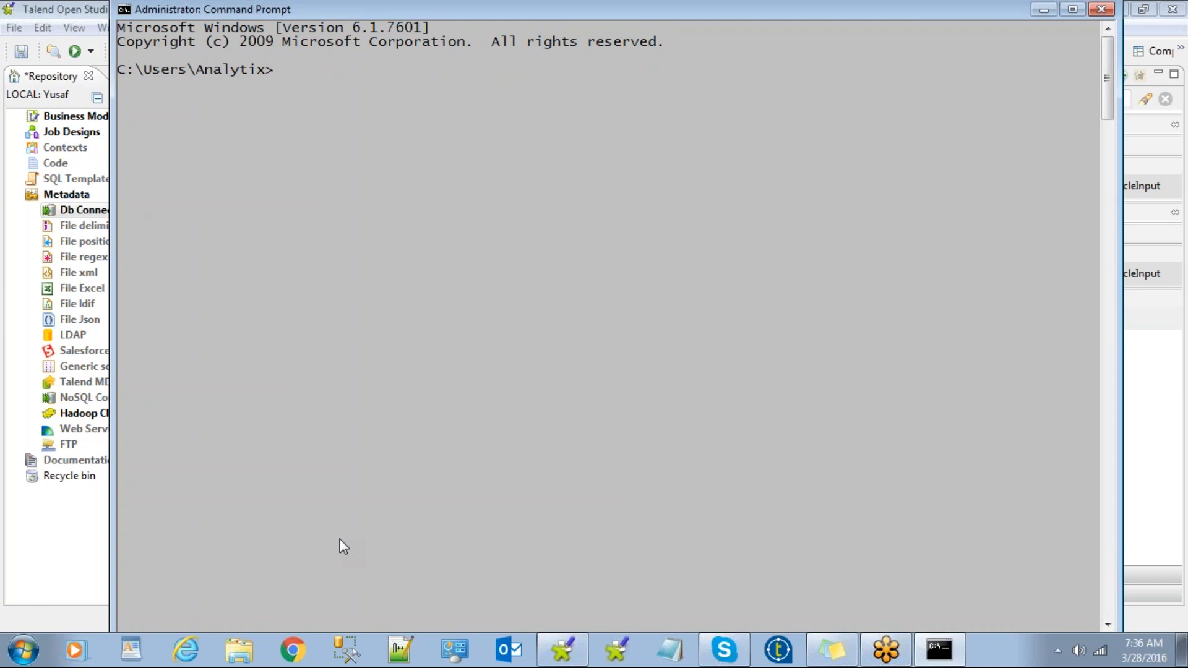
{"action": "type", "text": "sqlplus"}
{"action": "key", "text": "Return"}
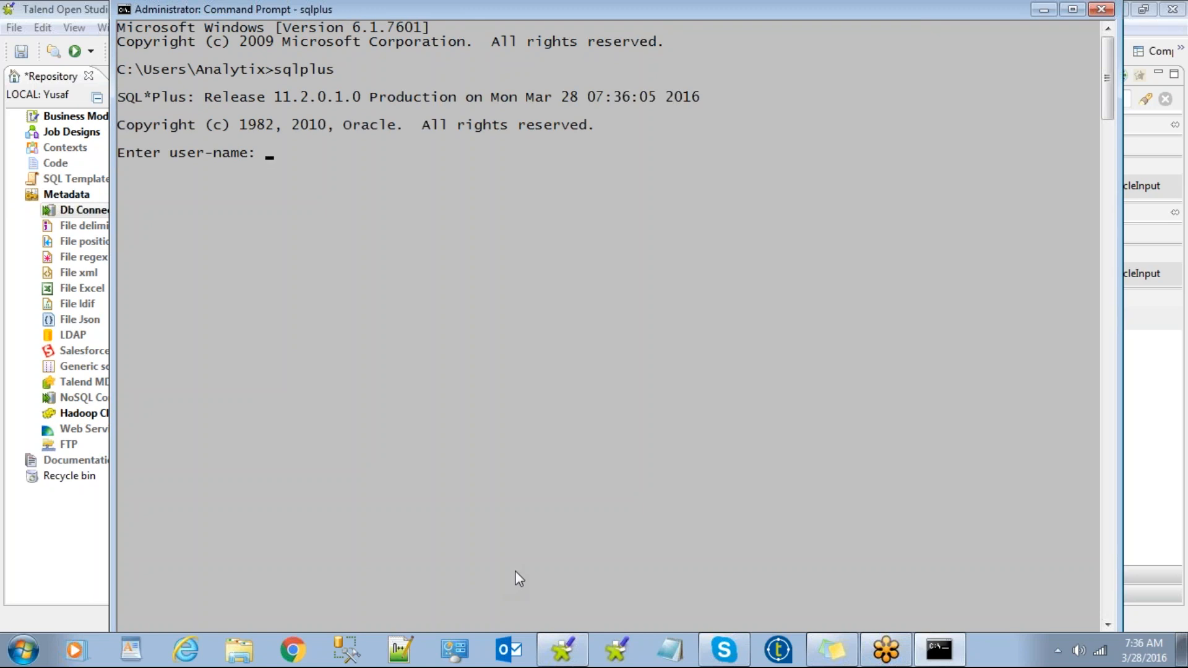
{"action": "type", "text": "admin"}
{"action": "key", "text": "Return"}
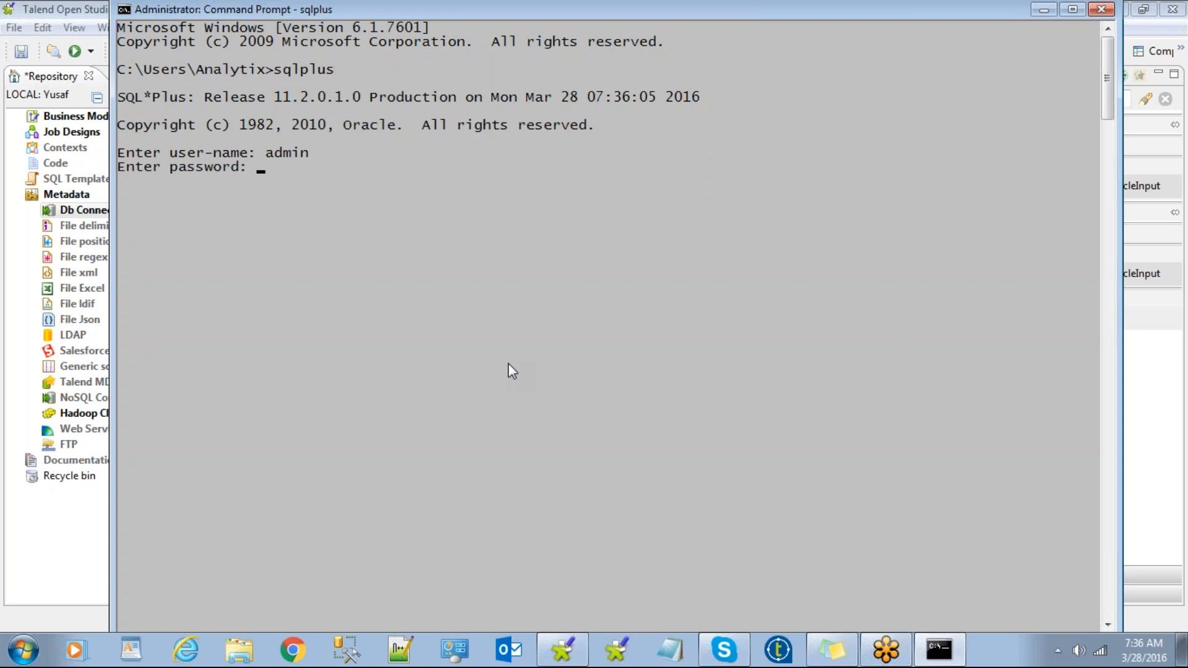
Run select * from tab to list the database tables, then return to Talend.
{"action": "double_click", "coordinate": [574, 6]}
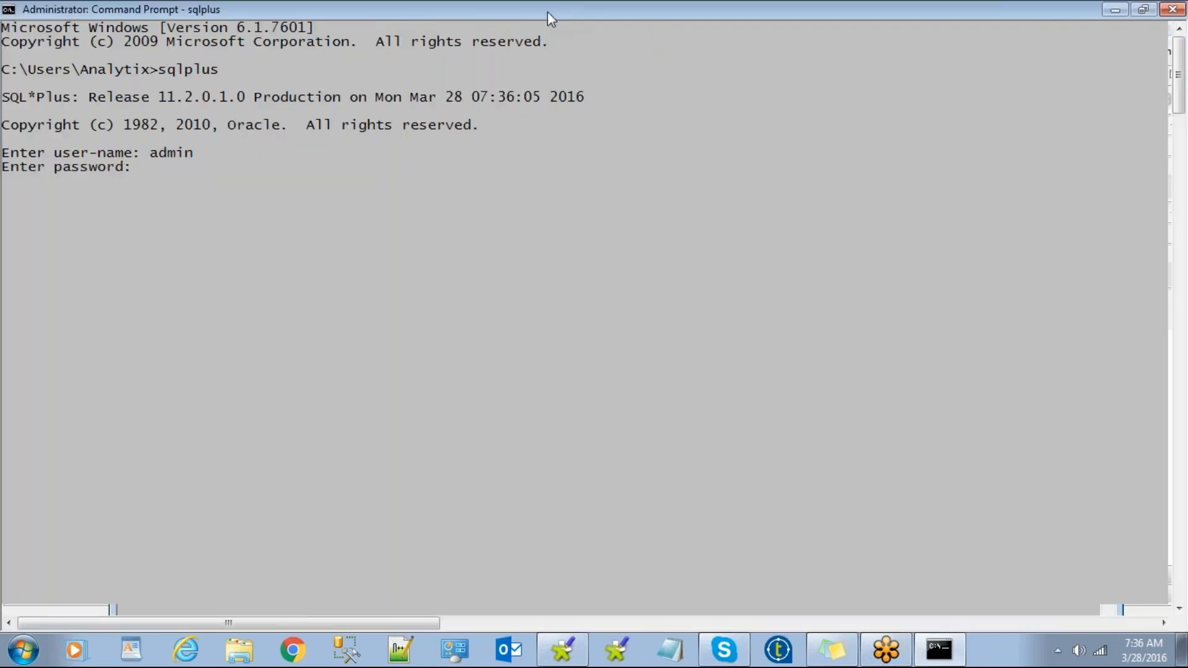
{"action": "double_click", "coordinate": [573, 8]}
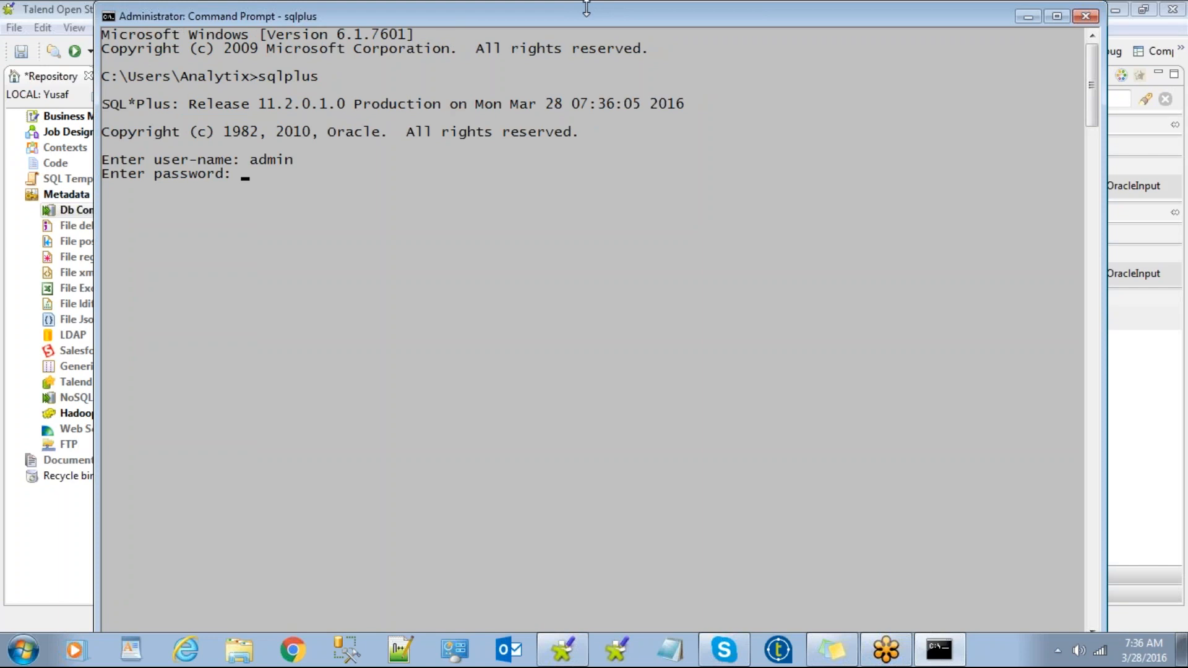
{"action": "left_click", "coordinate": [1029, 16]}
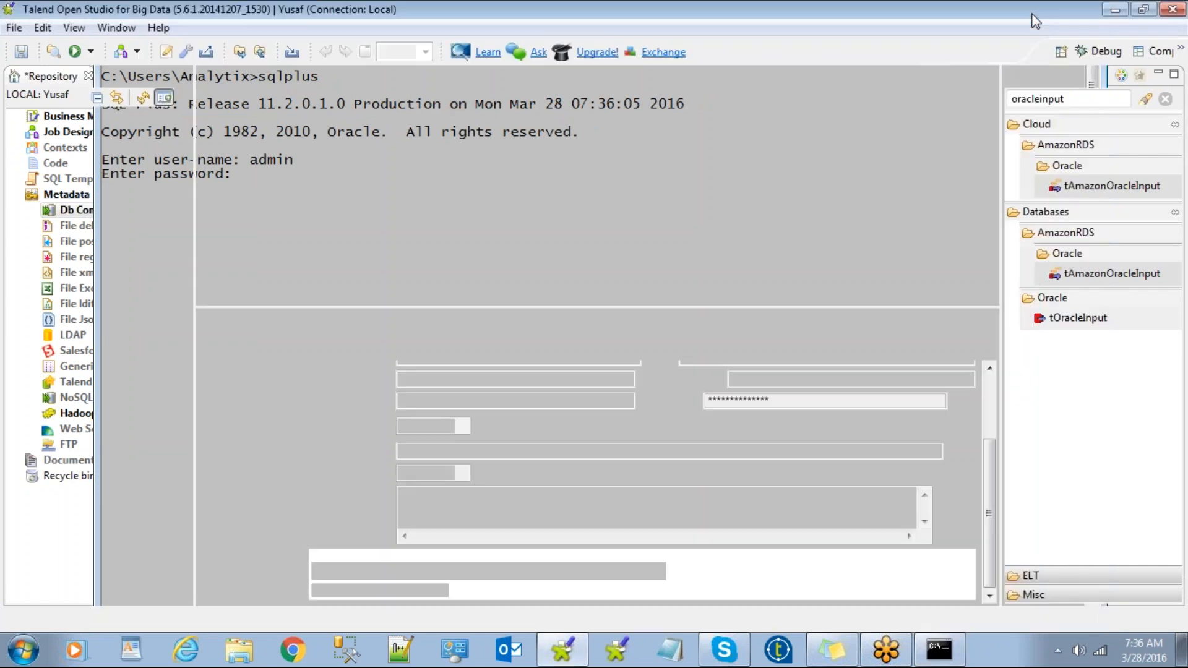
{"action": "left_click", "coordinate": [939, 649]}
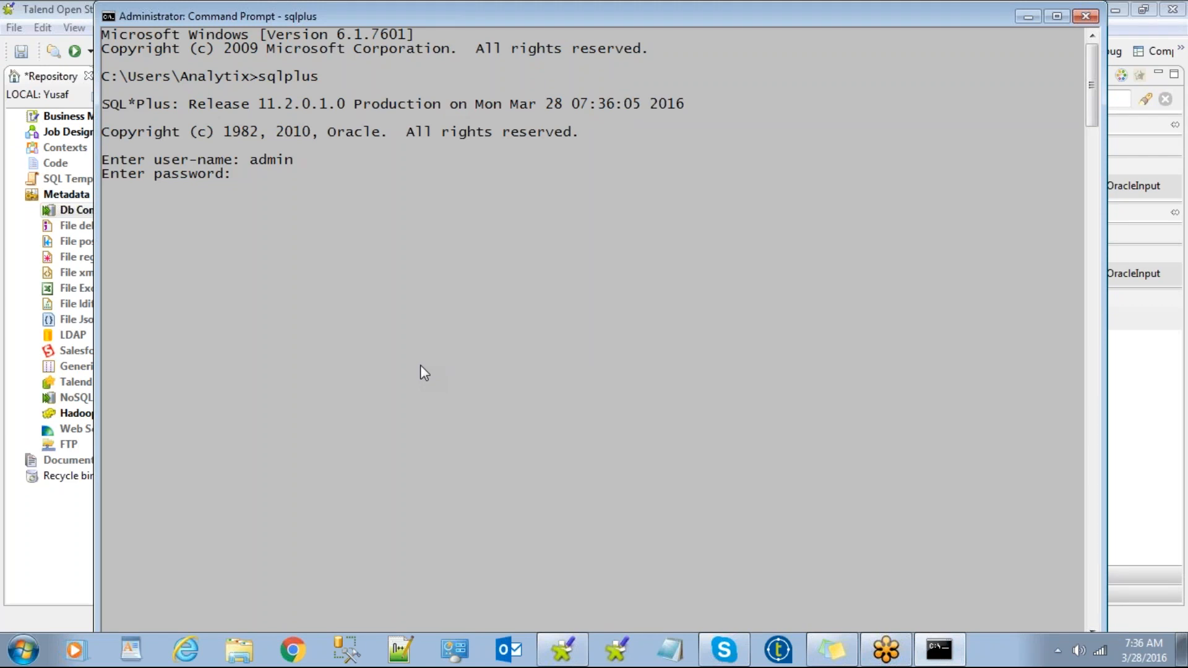
{"action": "type", "text": "select * from tab;"}
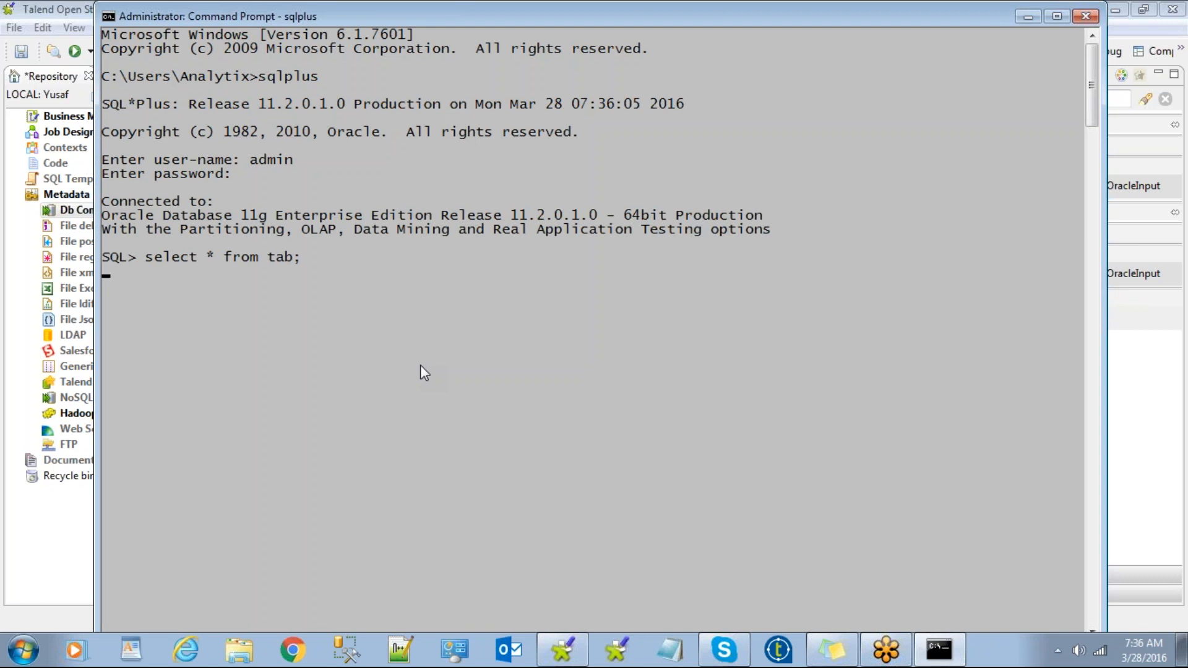
{"action": "key", "text": "Return"}
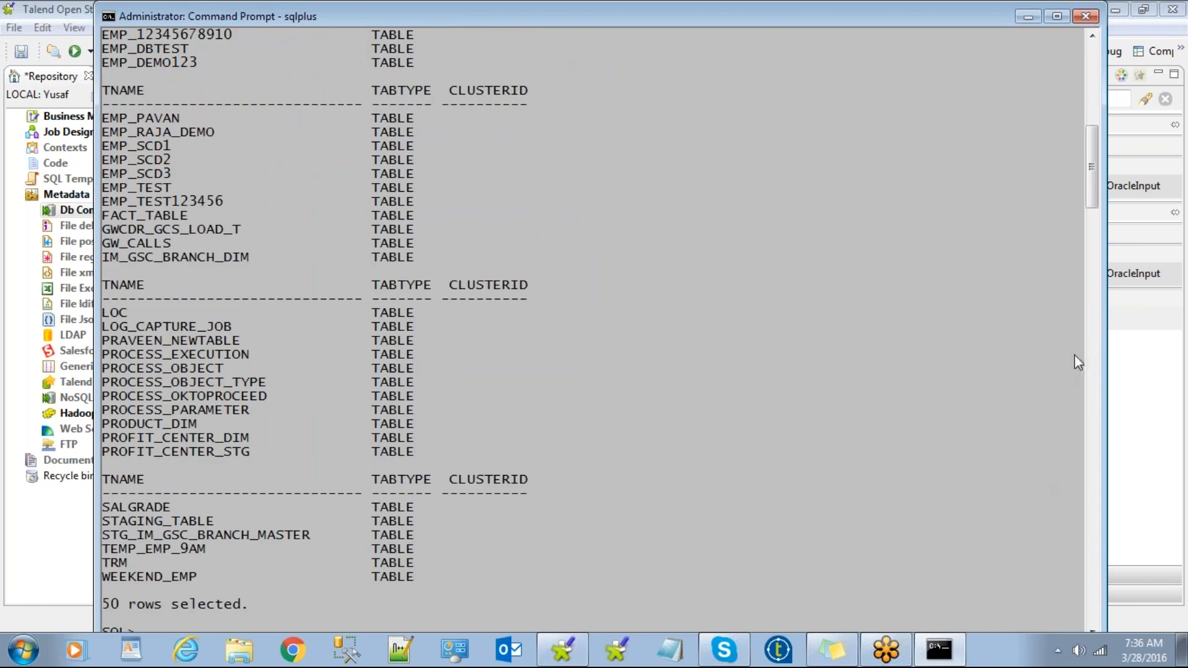
{"action": "scroll", "coordinate": [1093, 174], "scroll_direction": "up", "scroll_amount": 1}
{"action": "left_click_drag", "start_coordinate": [1093, 171], "coordinate": [1101, 130]}
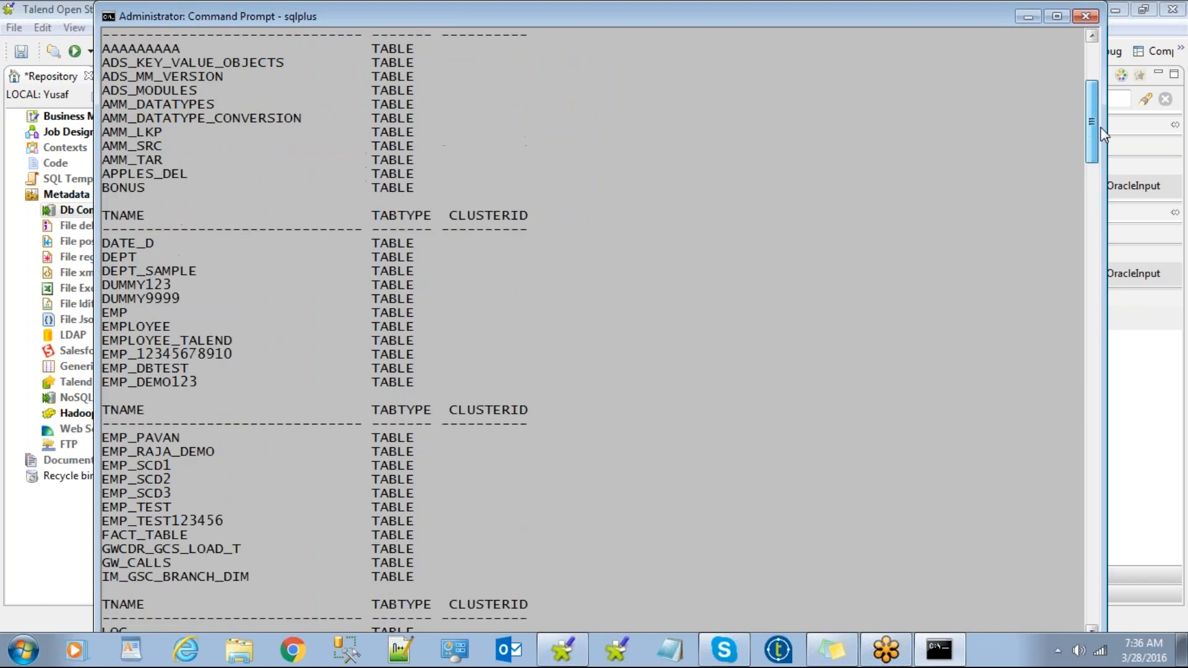
{"action": "left_click", "coordinate": [1028, 16]}
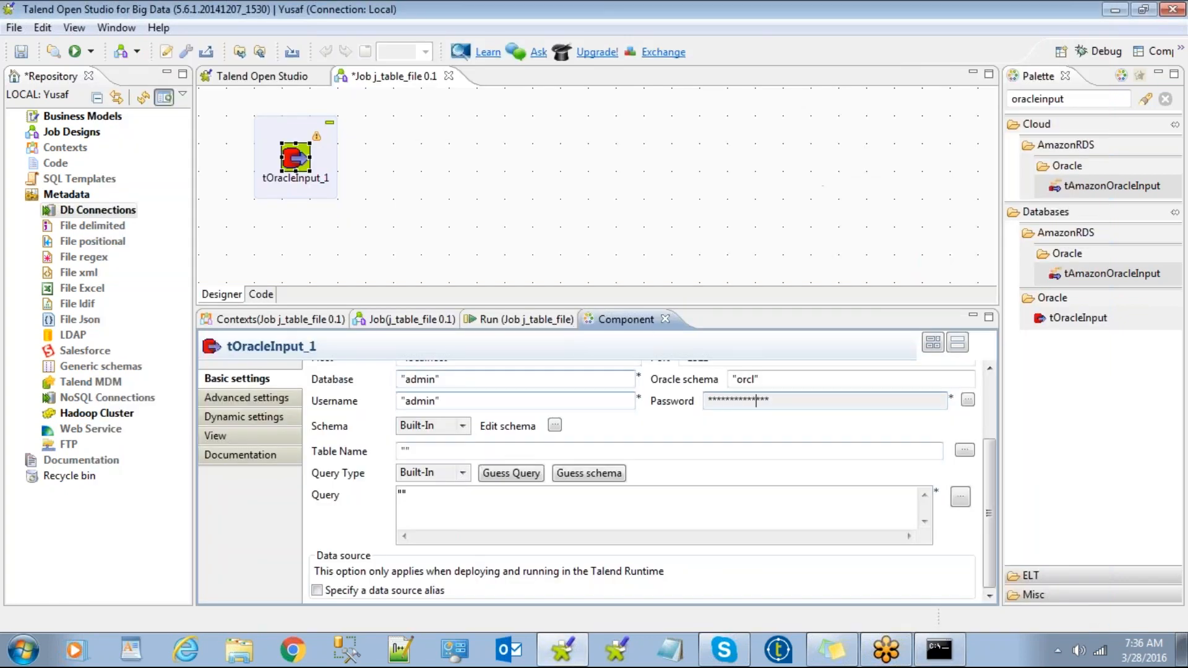
Type select * from emp into tOracleInput_1's Query field.
{"action": "left_click", "coordinate": [402, 493]}
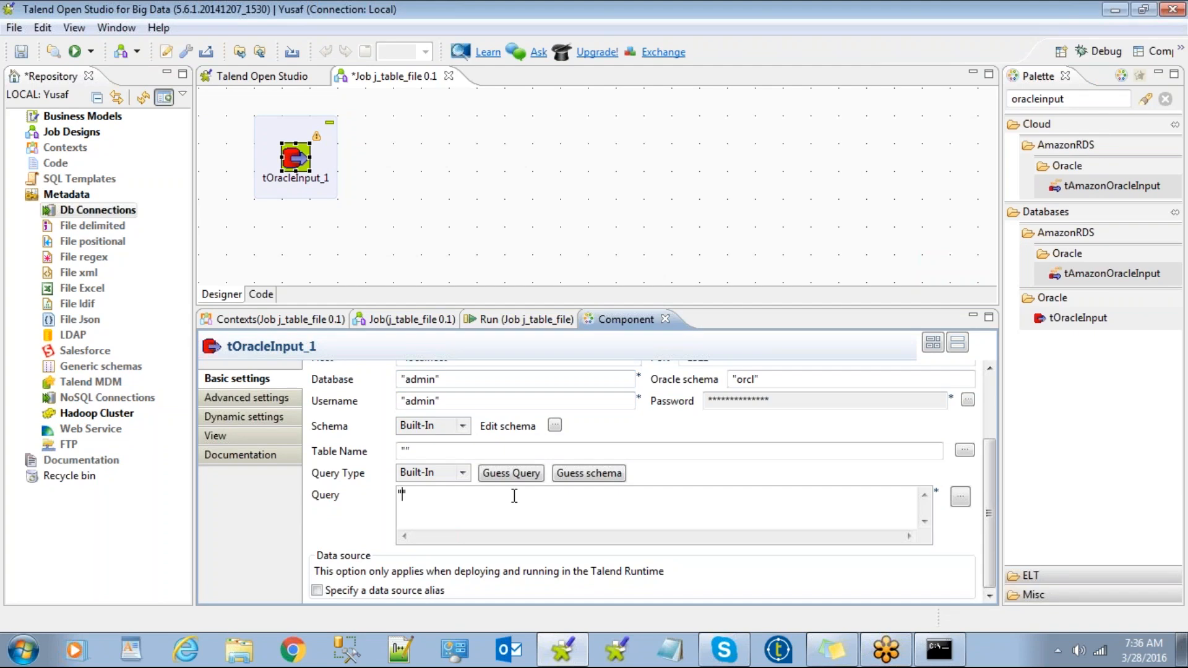
{"action": "mouse_move", "coordinate": [993, 503]}
{"action": "left_mouse_down"}
{"action": "mouse_move", "coordinate": [997, 458]}
{"action": "mouse_move", "coordinate": [1001, 503]}
{"action": "left_mouse_up"}
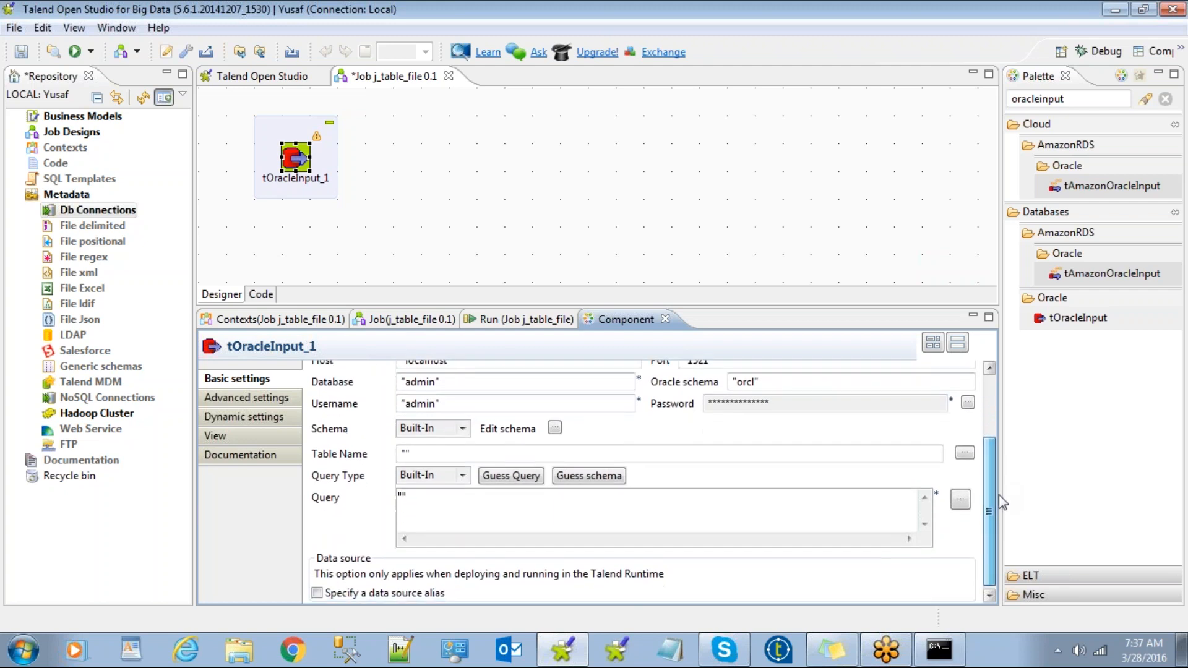
{"action": "type", "text": "select"}
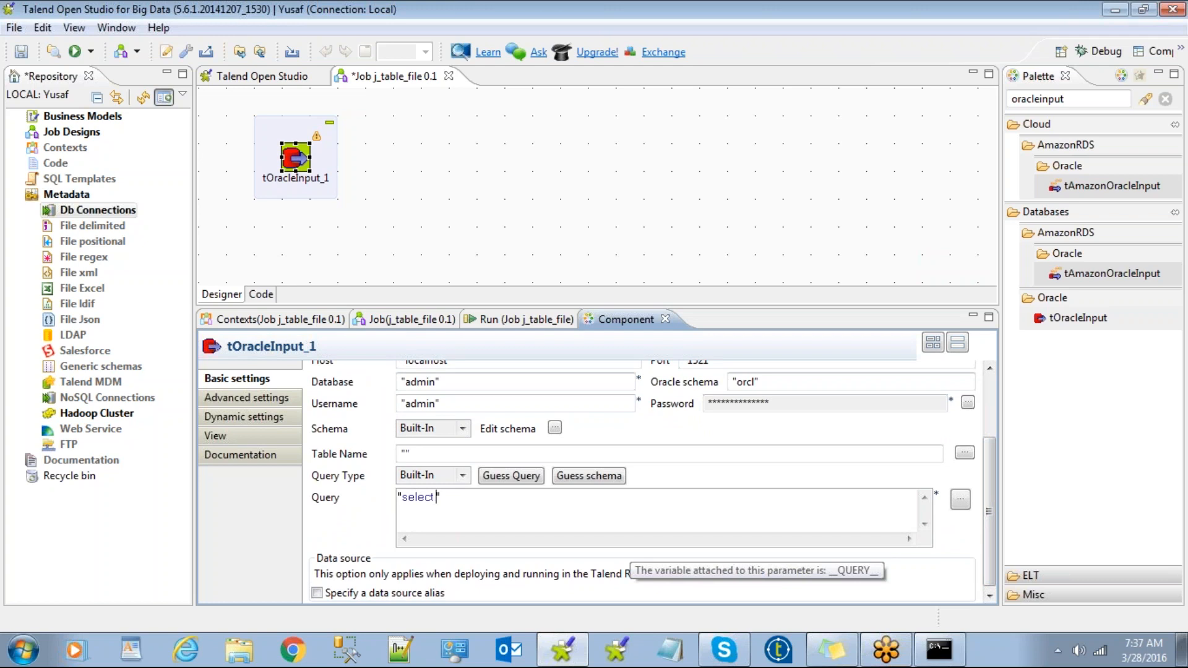
{"action": "type", "text": " * from emp"}
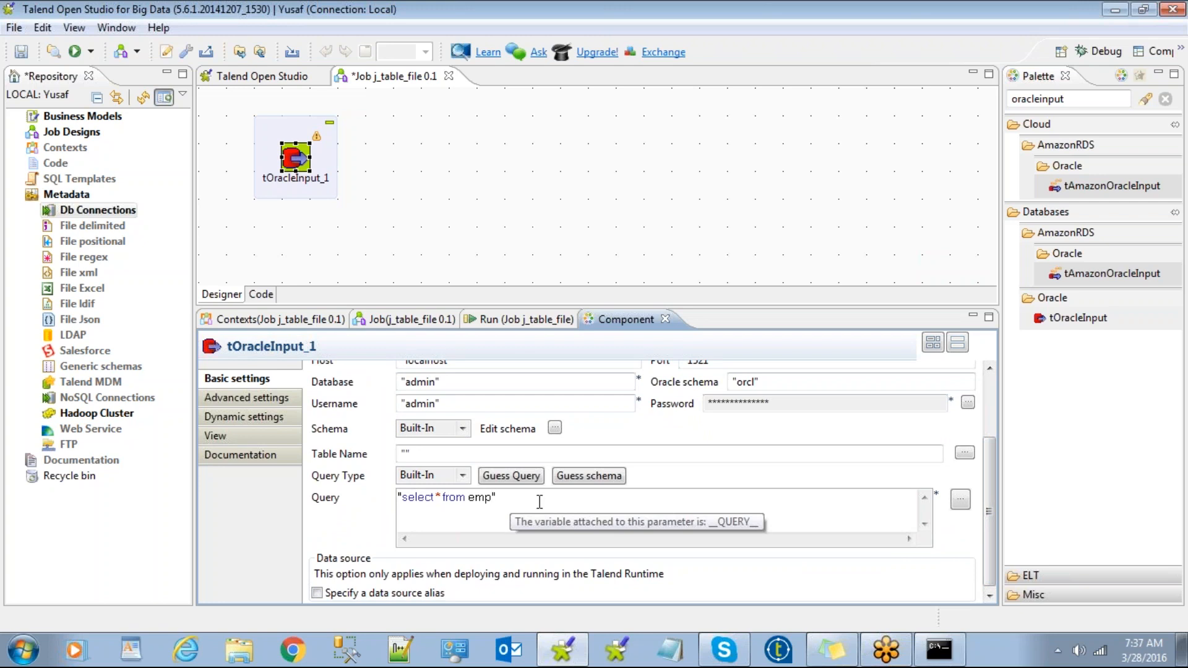
Guess the schema, clear the Database name and retry, reviewing the connection error details.
{"action": "left_click", "coordinate": [582, 478]}
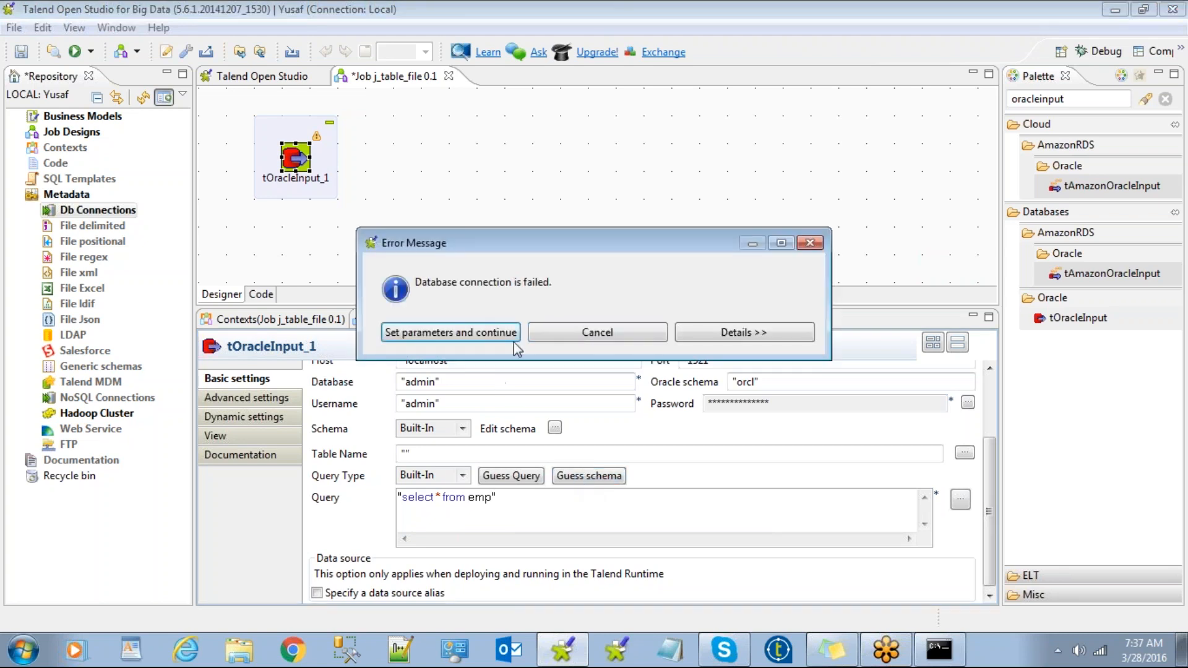
{"action": "left_click", "coordinate": [570, 338]}
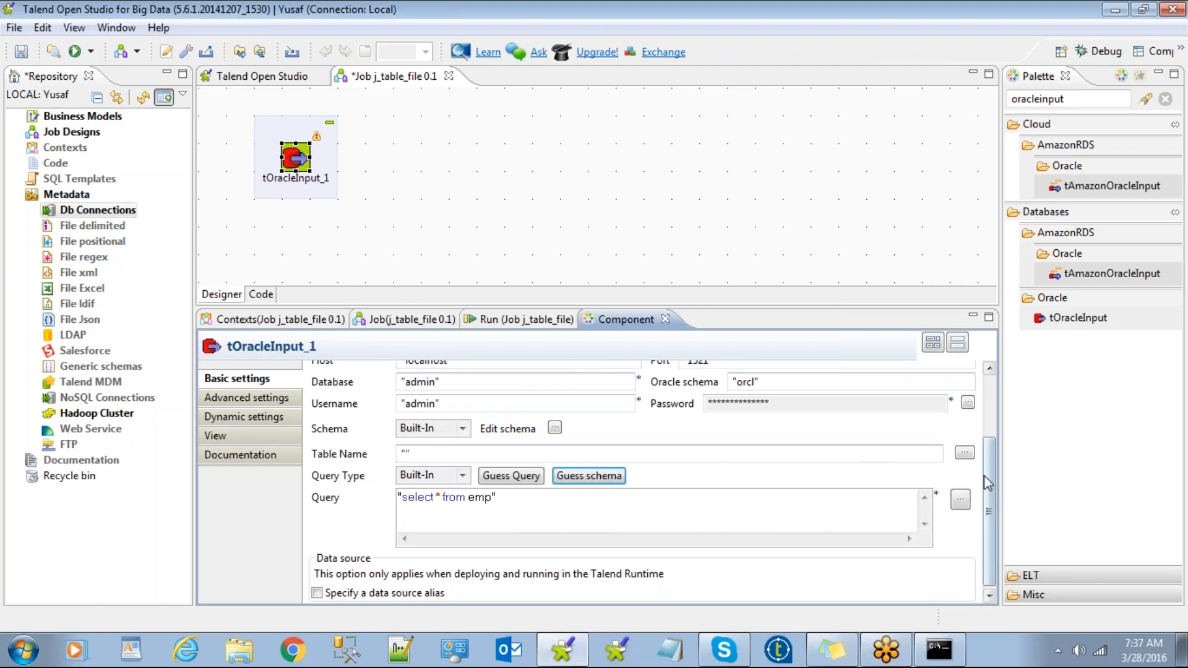
{"action": "left_click_drag", "start_coordinate": [990, 503], "coordinate": [989, 458]}
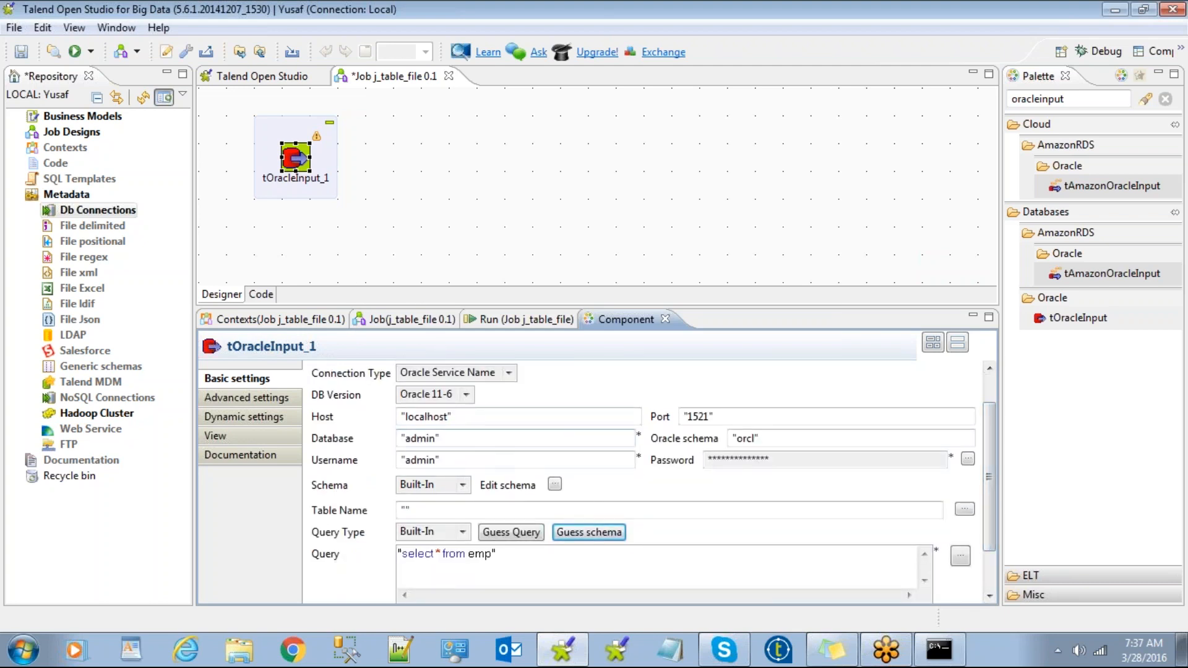
{"action": "left_click", "coordinate": [436, 438]}
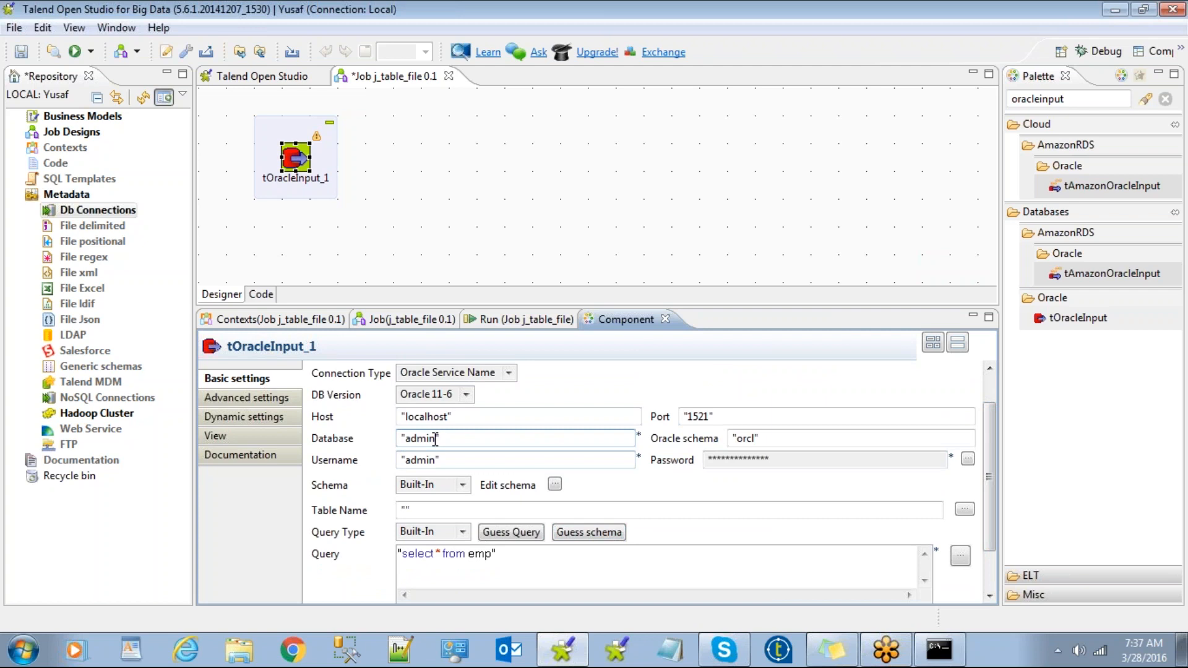
{"action": "key", "text": "BackSpace"}
{"action": "key", "text": "BackSpace"}
{"action": "key", "text": "BackSpace"}
{"action": "key", "text": "BackSpace"}
{"action": "left_click", "coordinate": [575, 532]}
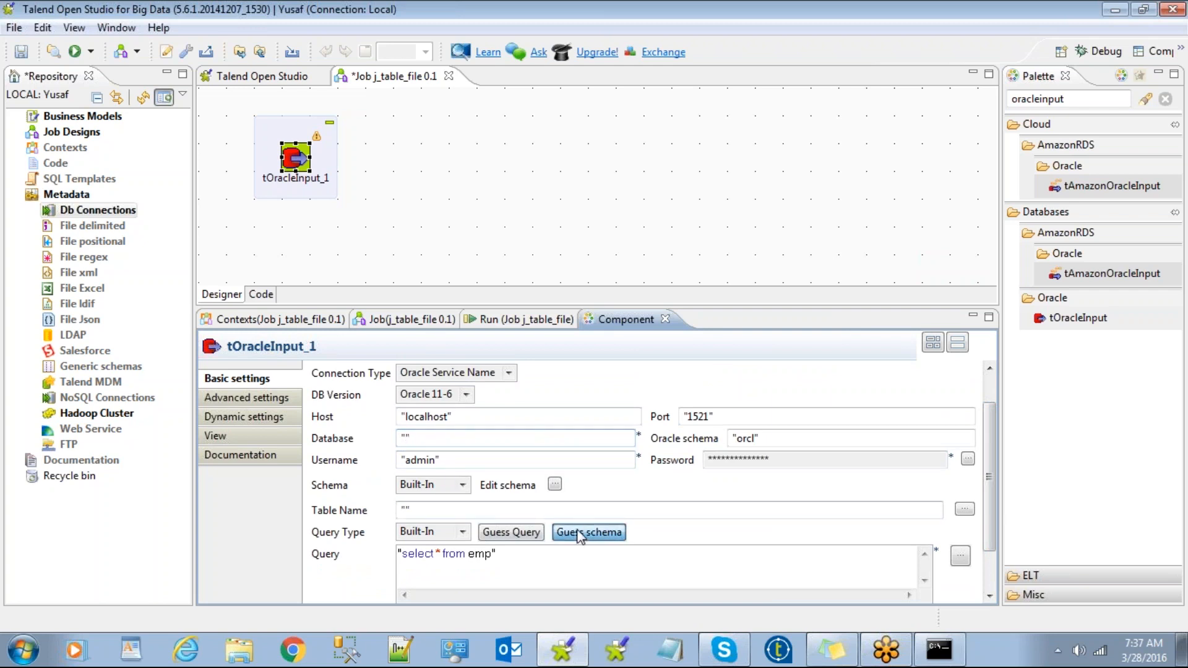
{"action": "left_click", "coordinate": [763, 330]}
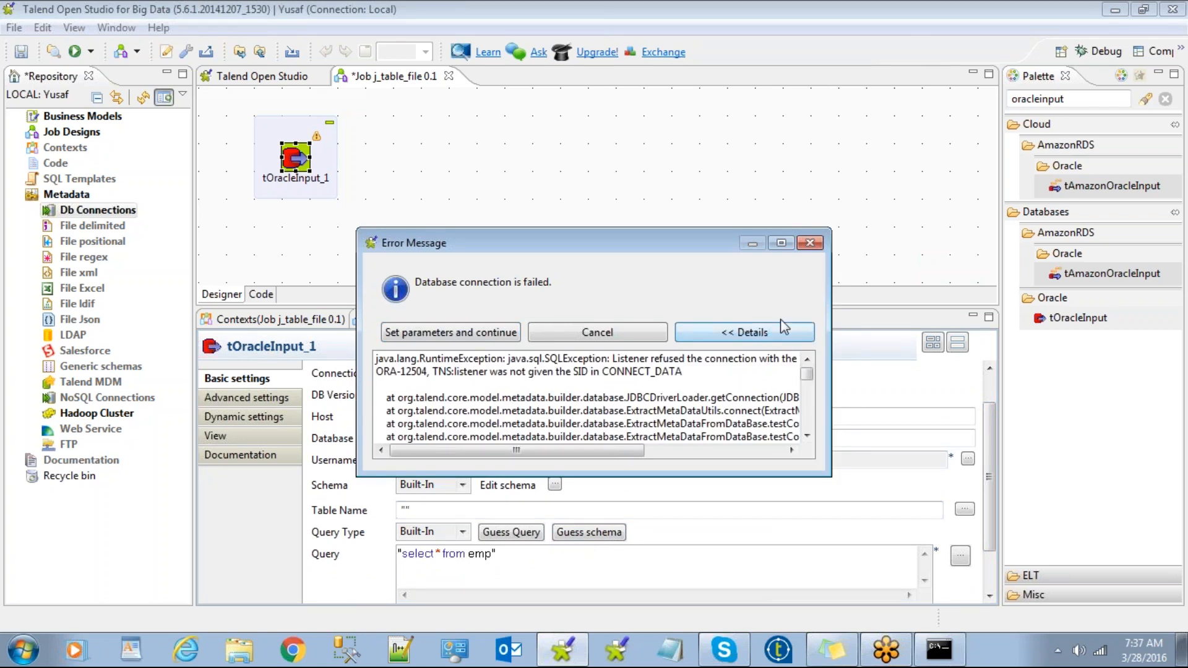
{"action": "left_click", "coordinate": [811, 243]}
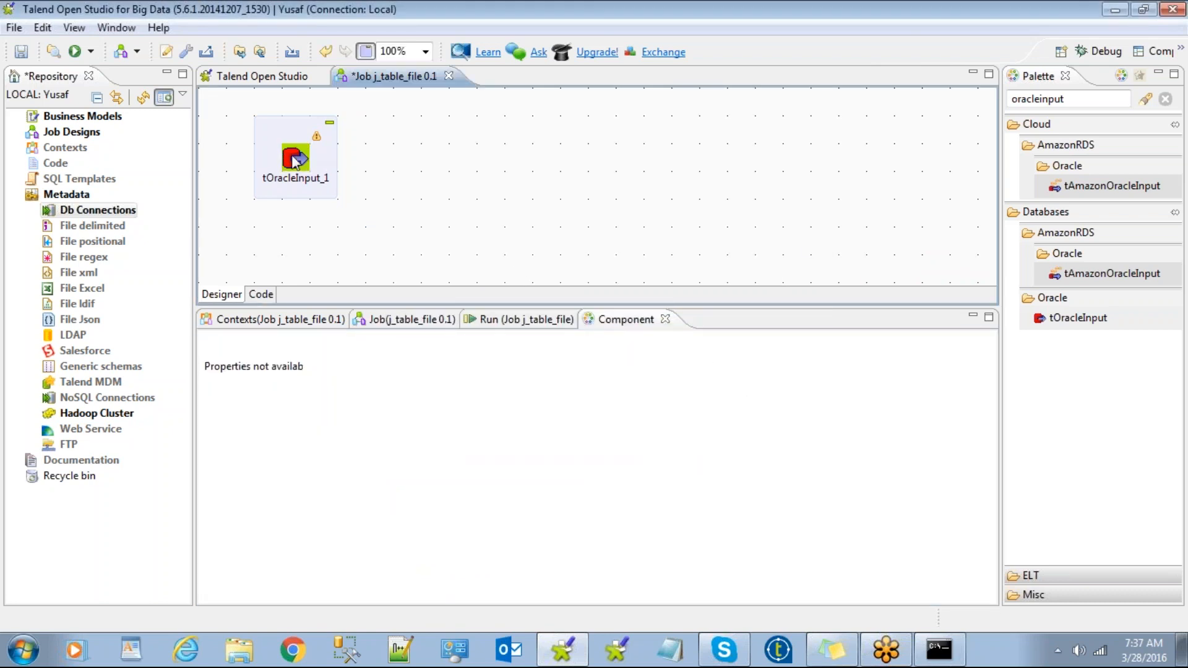
Switch the connection type to Oracle SID and retry the schema guess.
{"action": "left_click", "coordinate": [313, 174]}
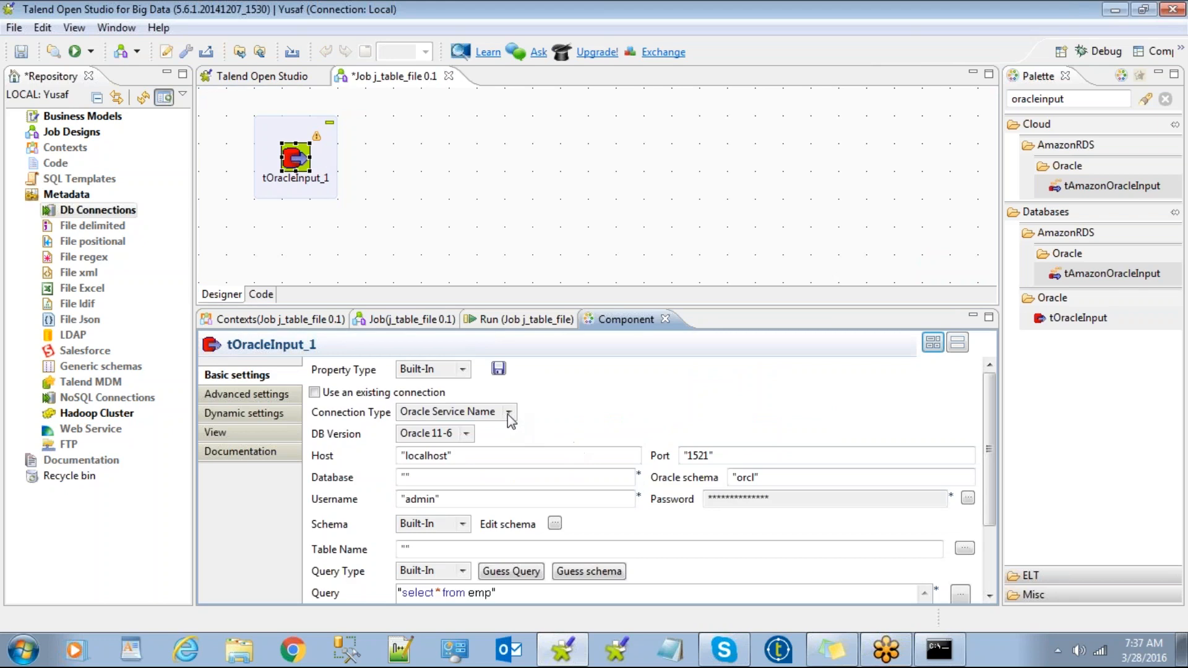
{"action": "left_click", "coordinate": [508, 413]}
{"action": "left_click", "coordinate": [483, 427]}
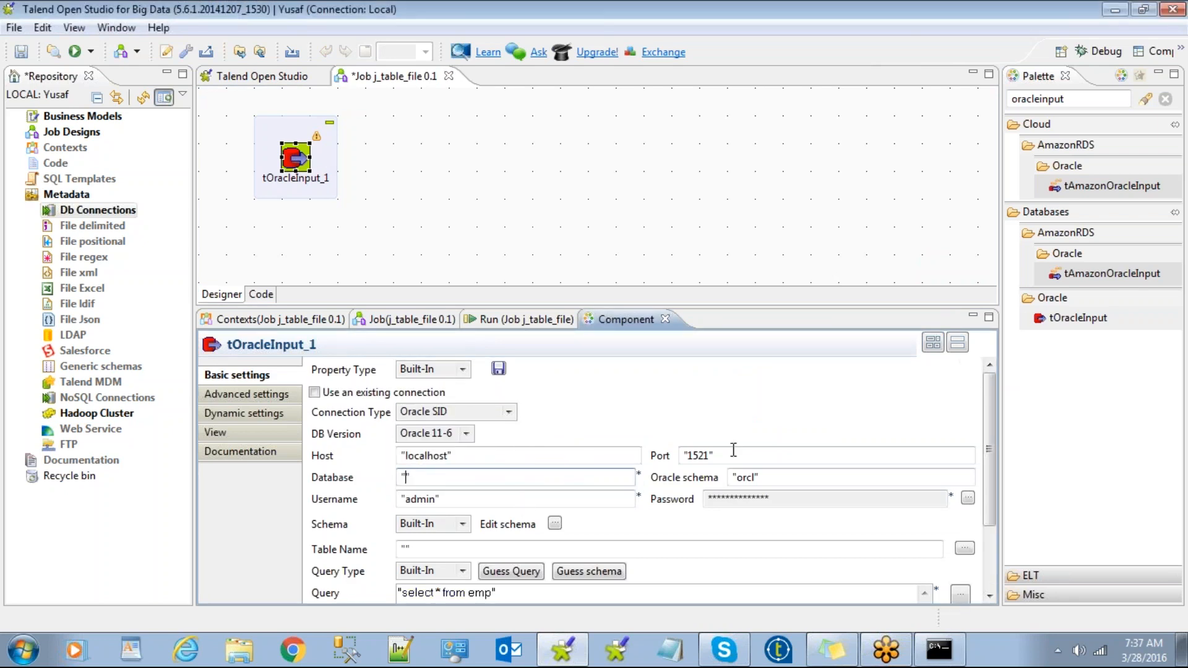
{"action": "left_click", "coordinate": [600, 573]}
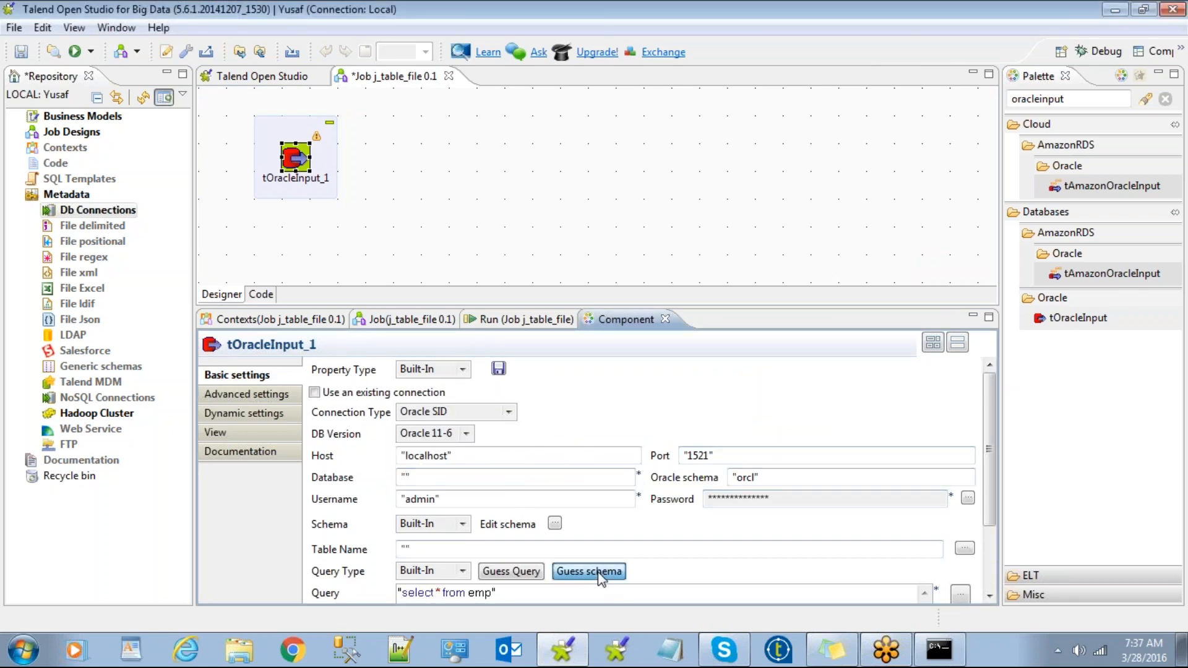
{"action": "left_click", "coordinate": [597, 333]}
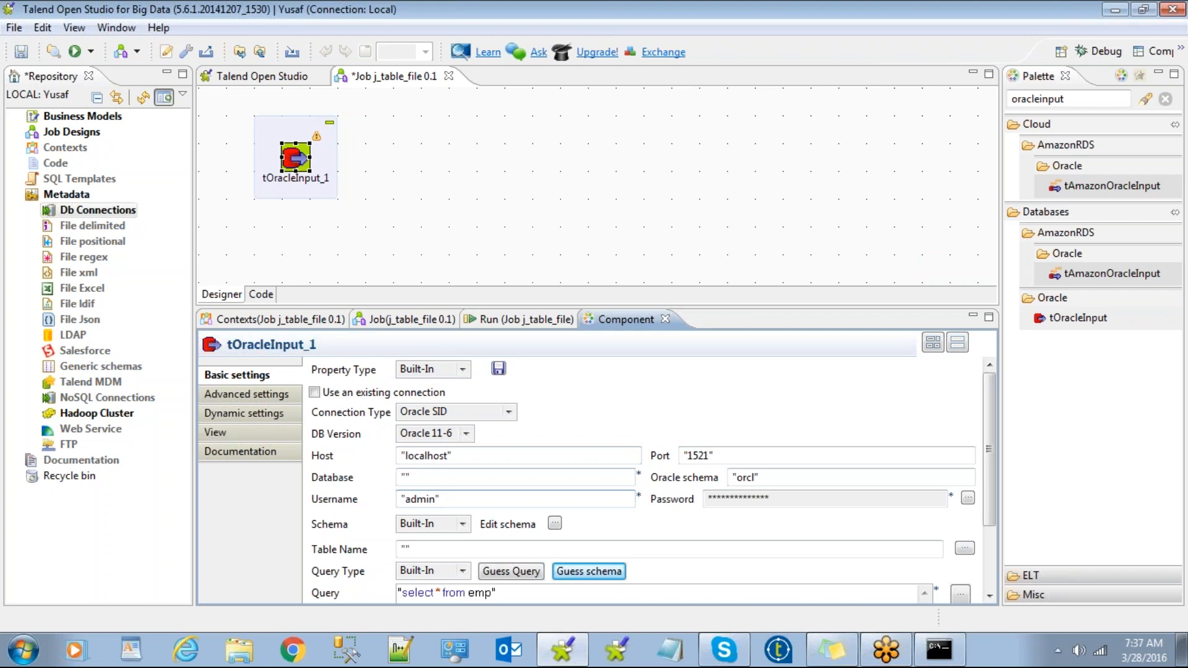
Set DB Version to Oracle 11 and connection type to Oracle Service Name, retrying the schema guess.
{"action": "left_click", "coordinate": [466, 433]}
{"action": "left_click", "coordinate": [427, 461]}
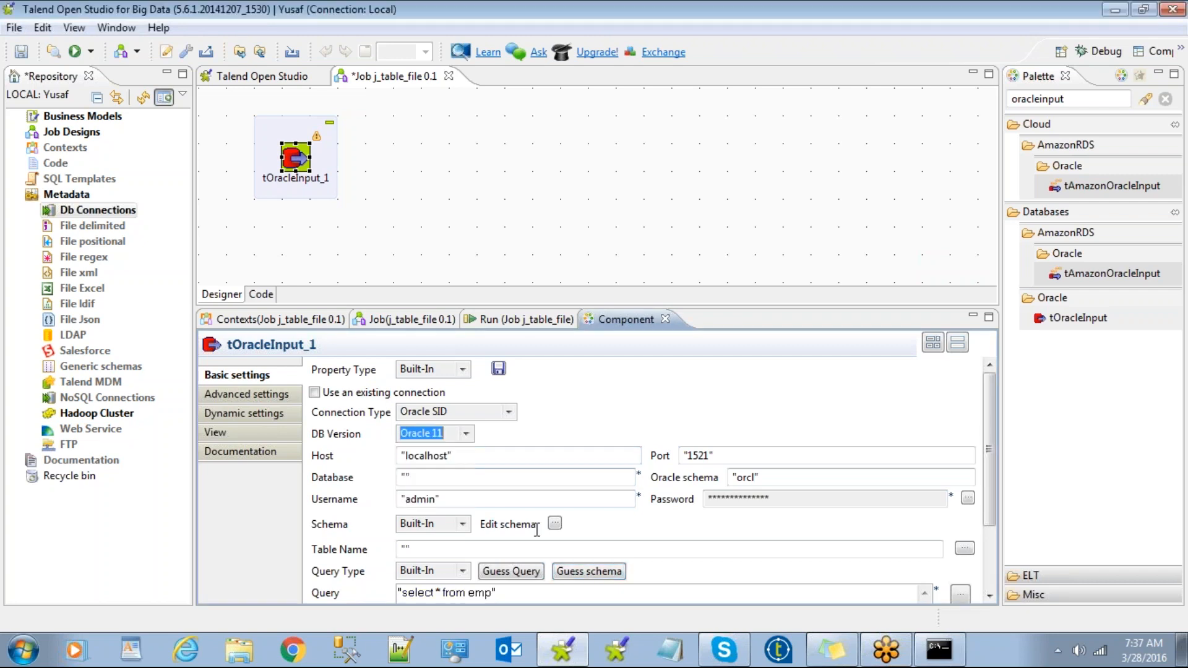
{"action": "left_click", "coordinate": [593, 572]}
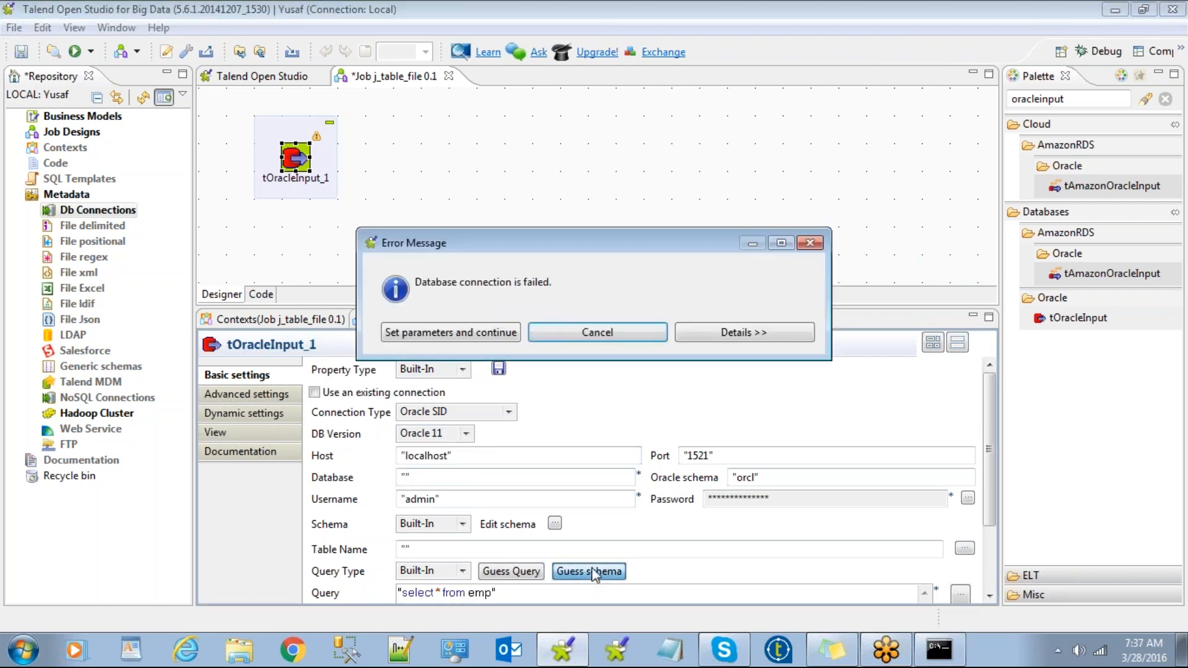
{"action": "left_click", "coordinate": [620, 333]}
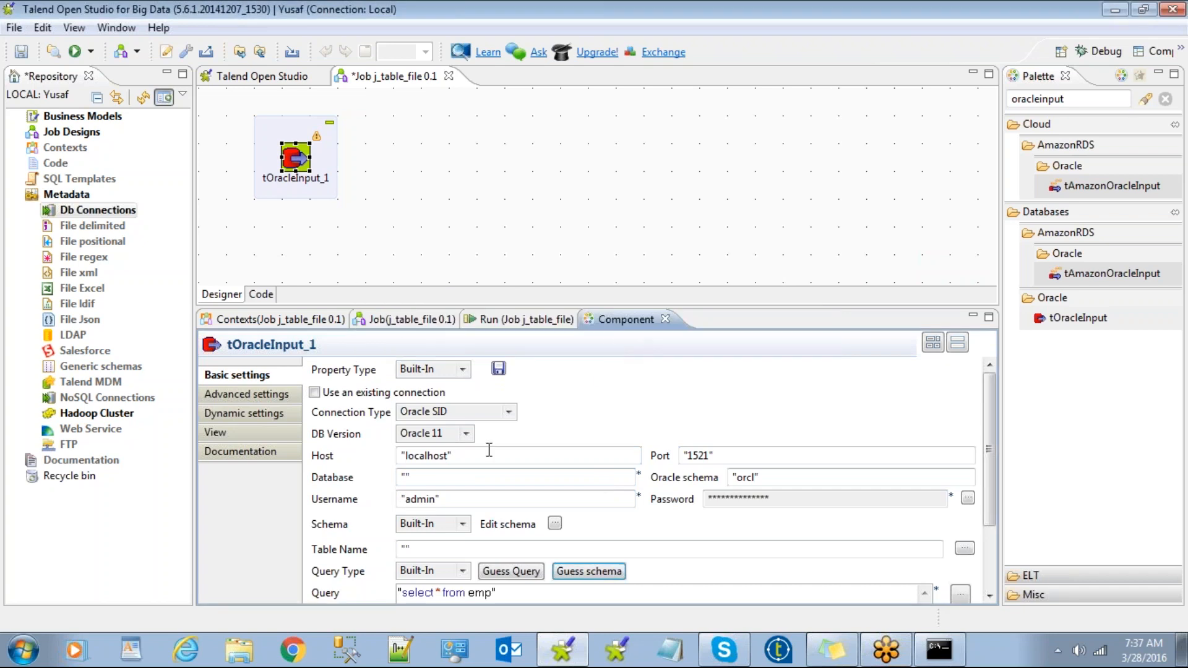
{"action": "left_click", "coordinate": [514, 412]}
{"action": "left_click", "coordinate": [471, 443]}
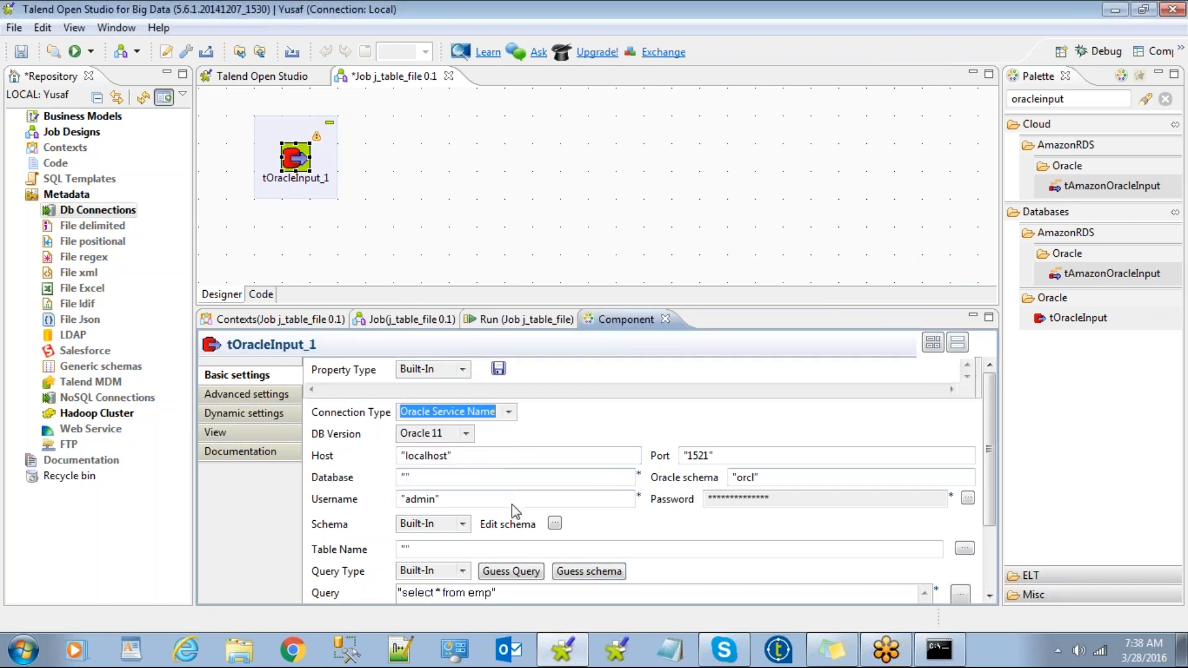
{"action": "left_click", "coordinate": [587, 573]}
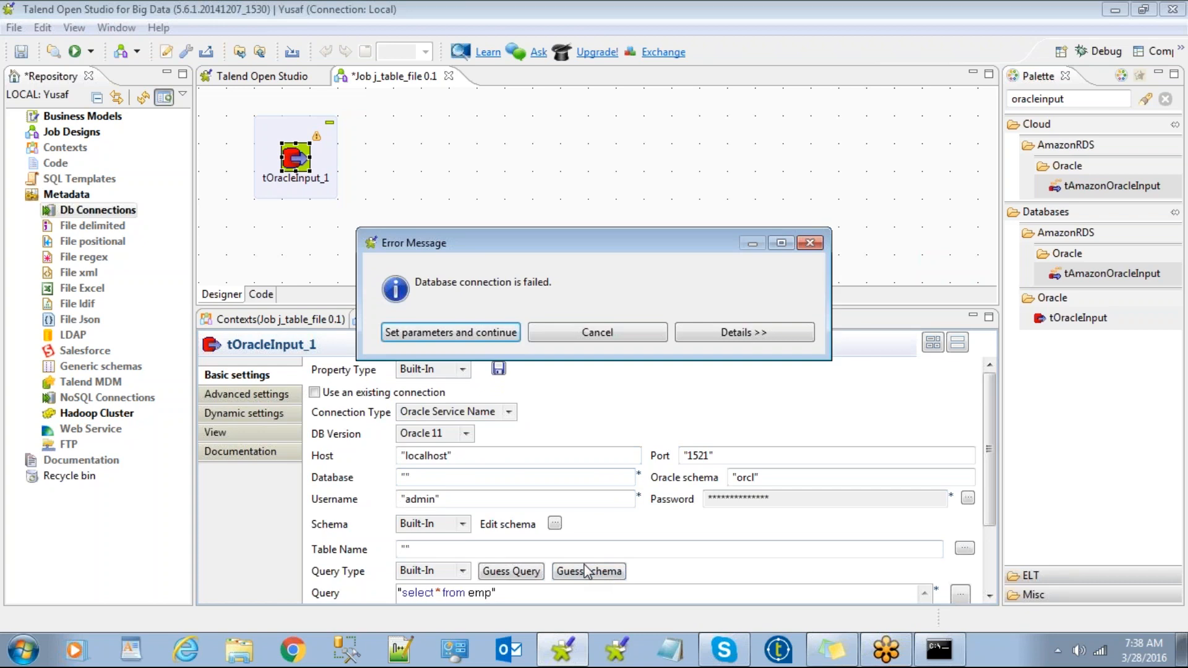
{"action": "left_click", "coordinate": [729, 334]}
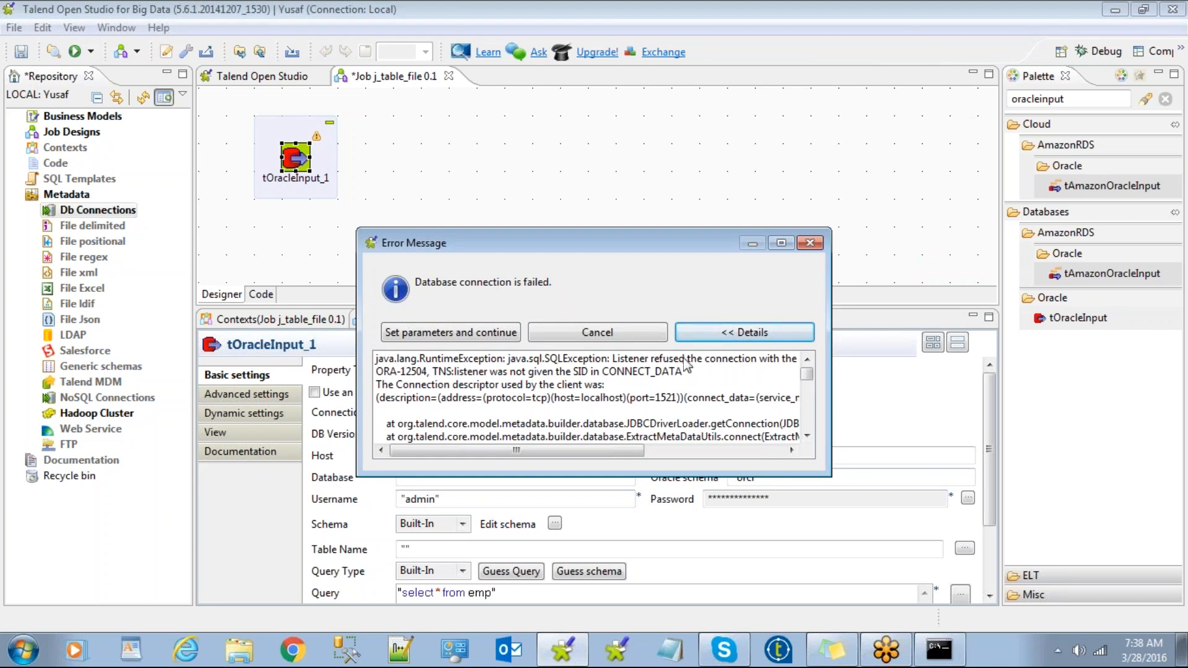
{"action": "left_click", "coordinate": [812, 243]}
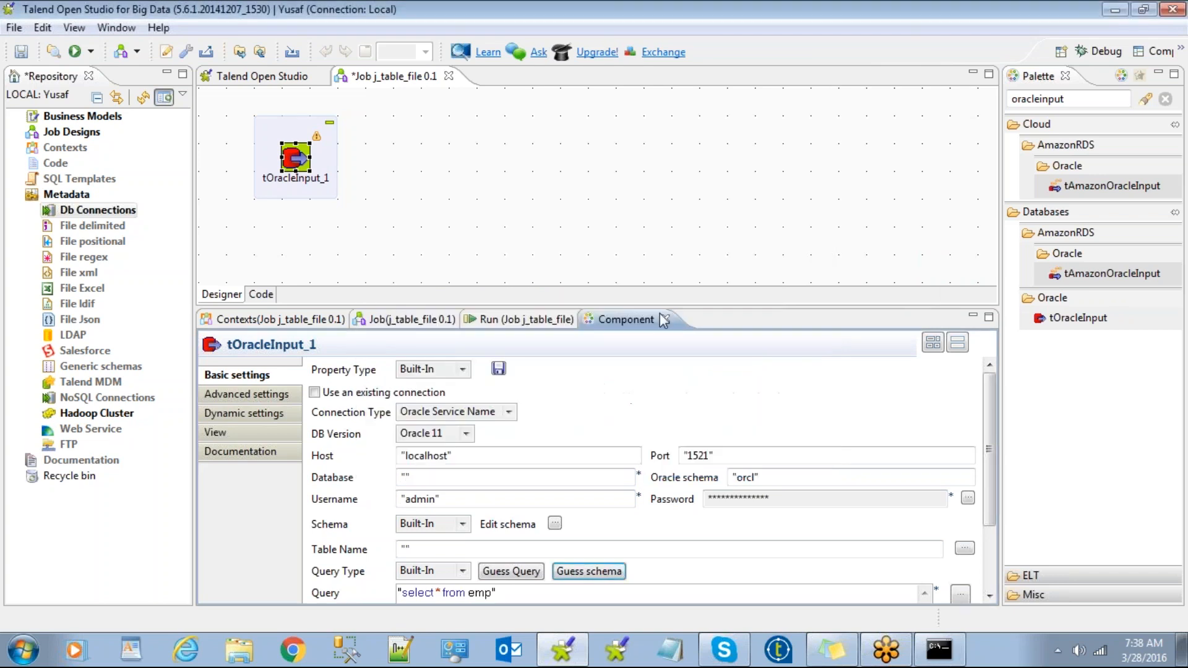
{"action": "left_click", "coordinate": [99, 211]}
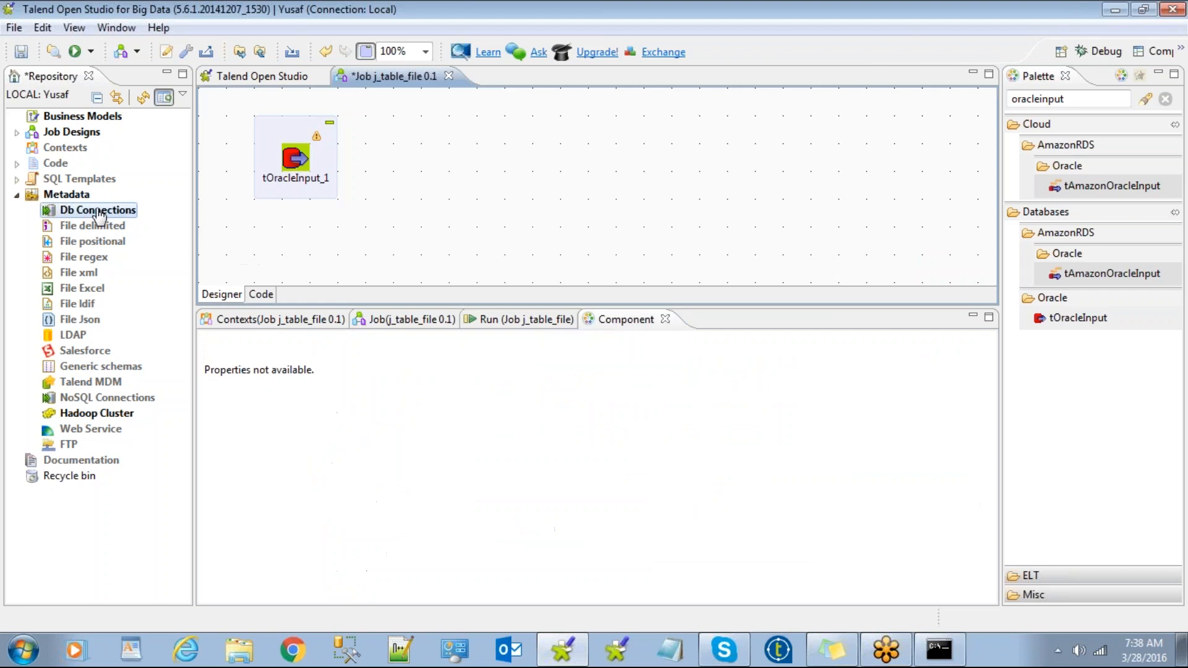
Start a new repository DB connection named oracle_loadhost of type Oracle with service name.
{"action": "right_click", "coordinate": [99, 213]}
{"action": "left_click", "coordinate": [137, 227]}
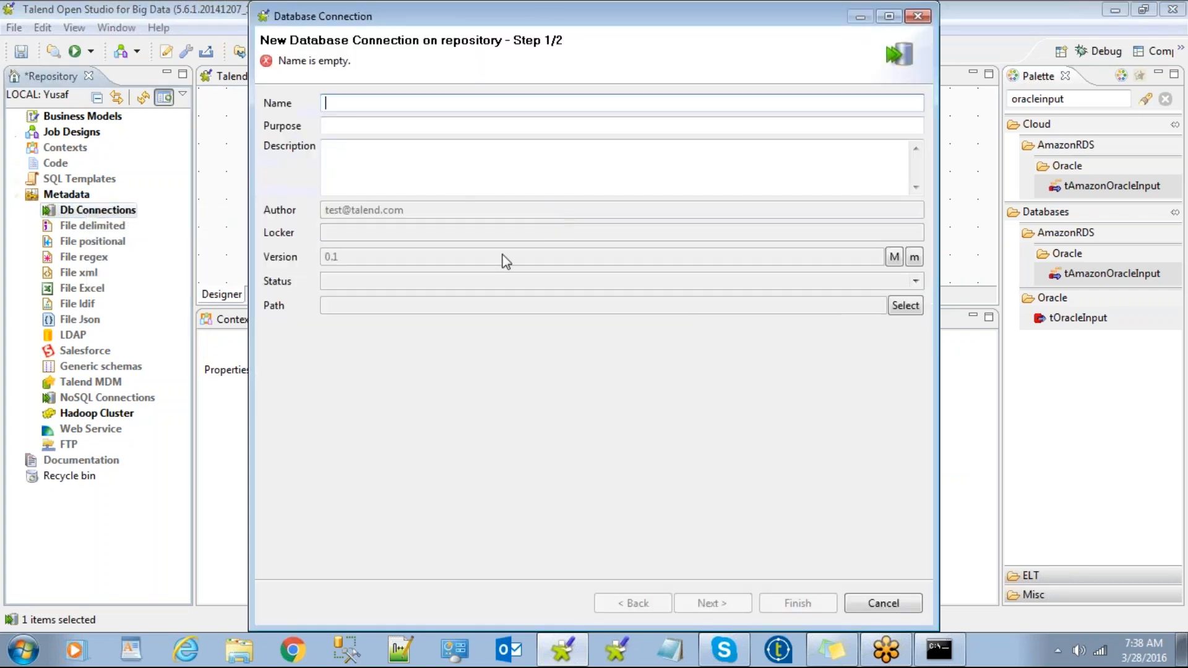
{"action": "type", "text": "orac"}
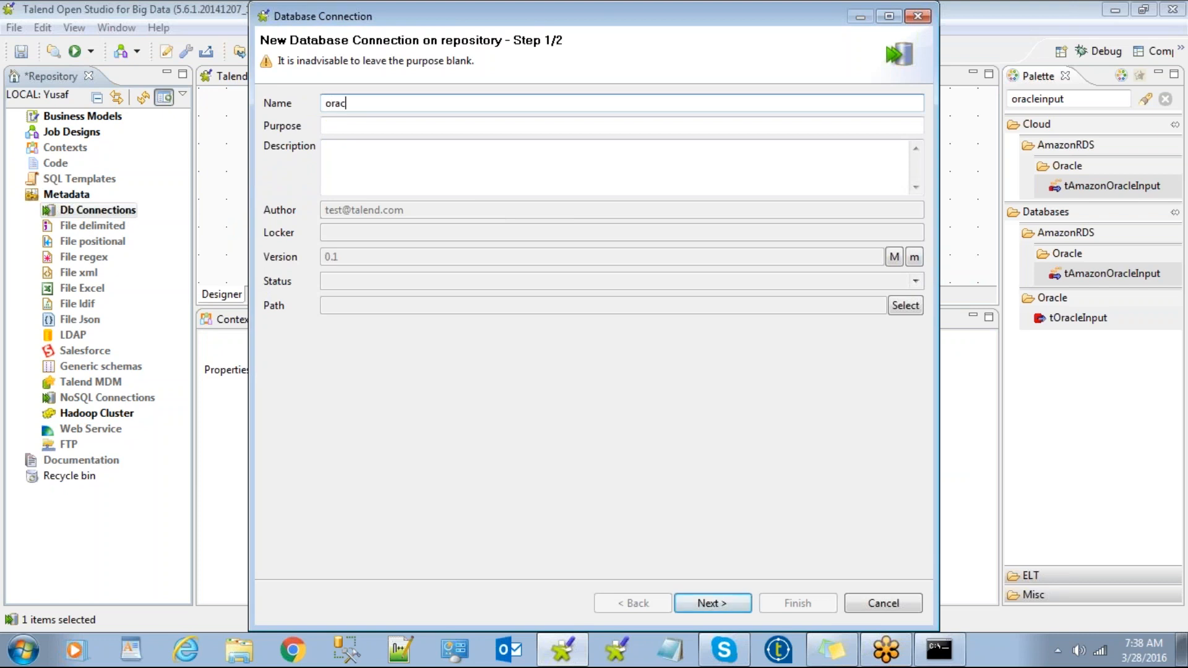
{"action": "type", "text": "le_loadhost"}
{"action": "left_click", "coordinate": [712, 603]}
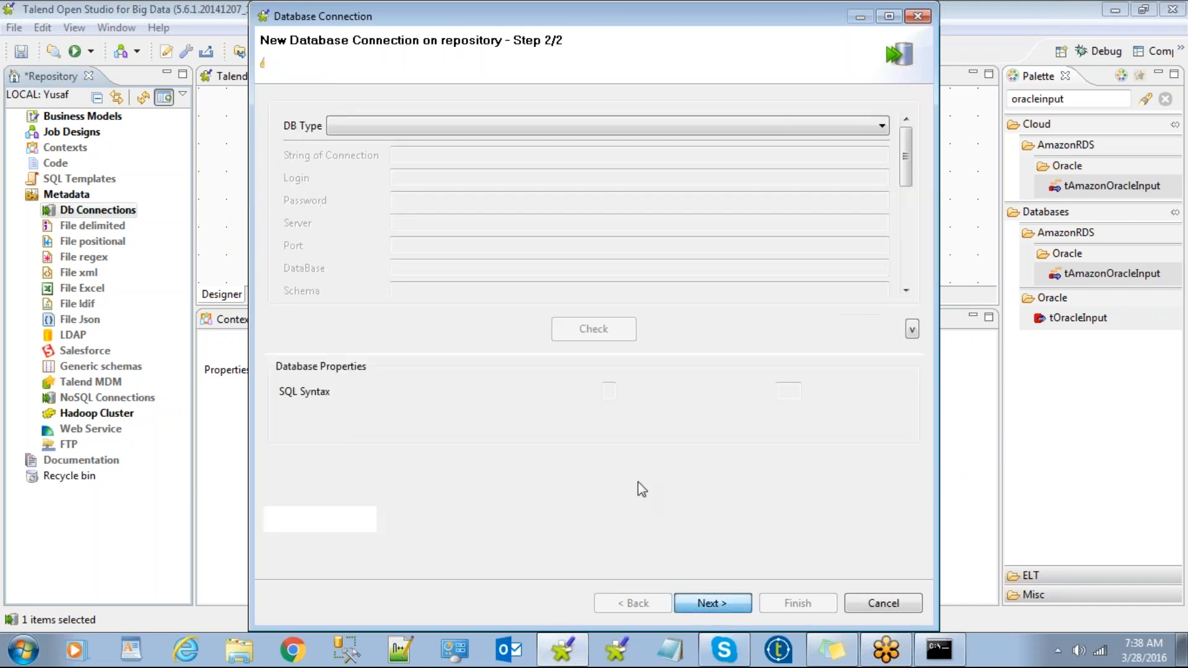
{"action": "left_click", "coordinate": [639, 127]}
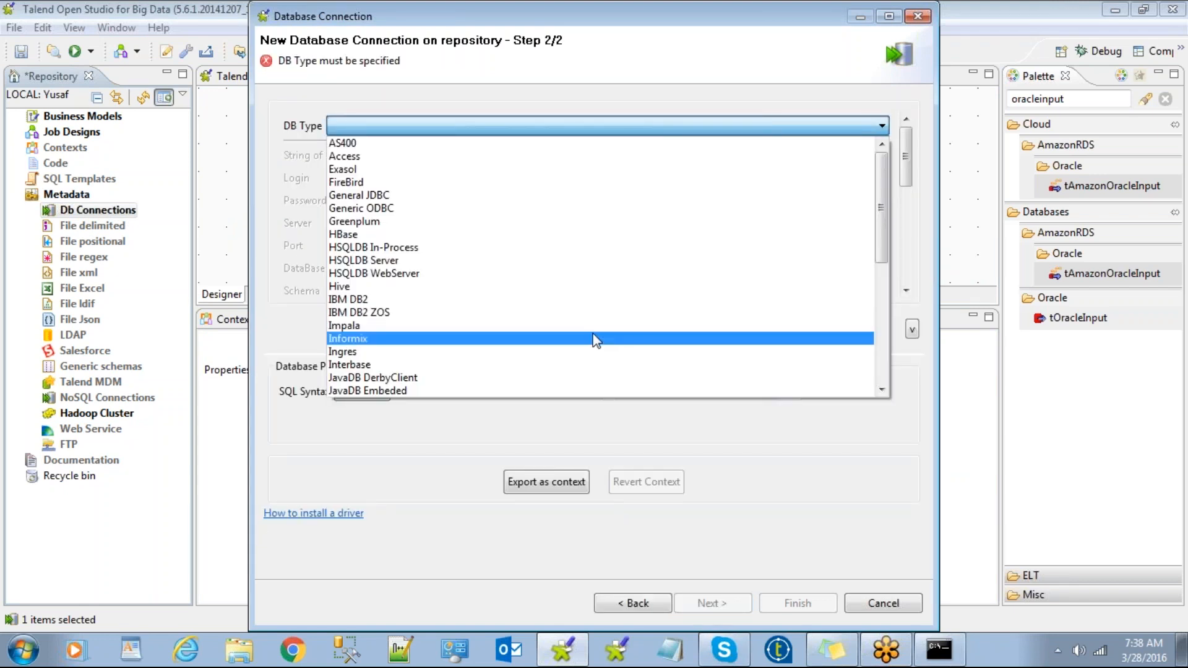
{"action": "key", "text": "o"}
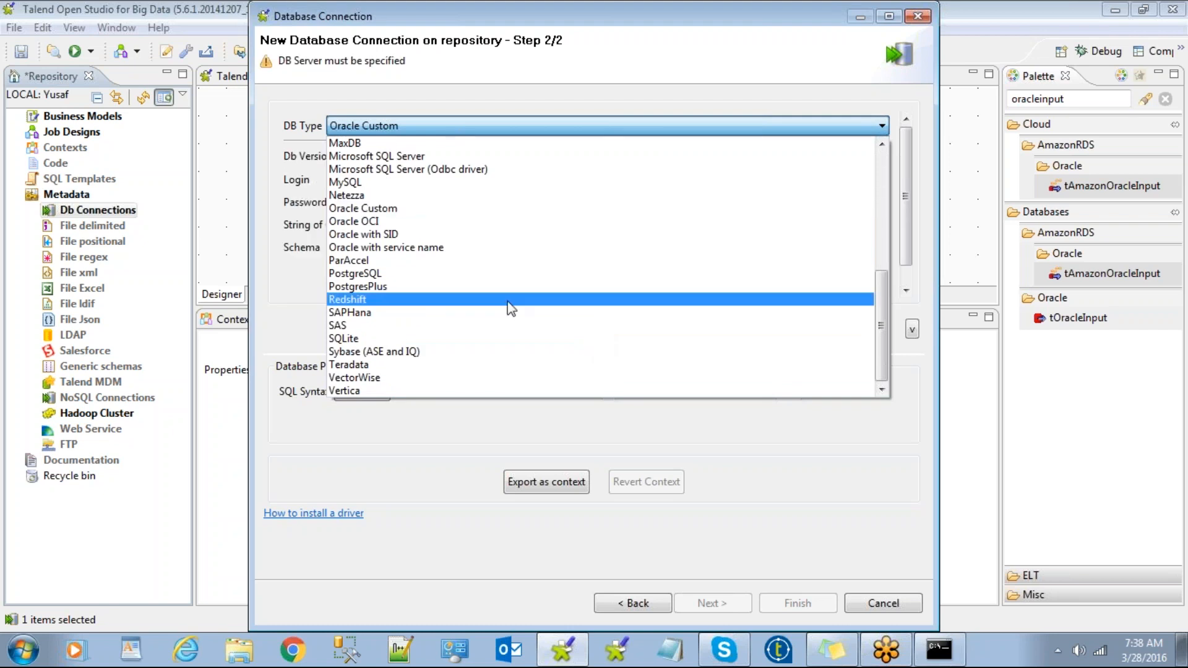
{"action": "left_click", "coordinate": [464, 247]}
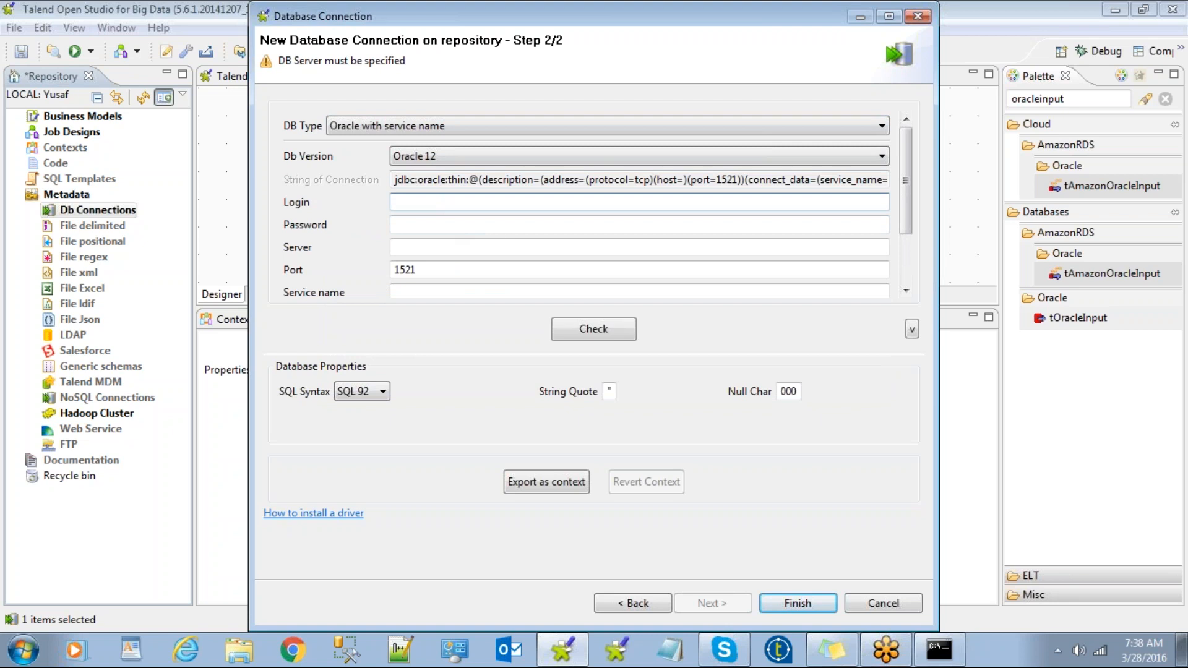
Enter login admin, the password, server localhost and service name orcl, test successfully, and finish.
{"action": "type", "text": "admin"}
{"action": "left_click", "coordinate": [427, 226]}
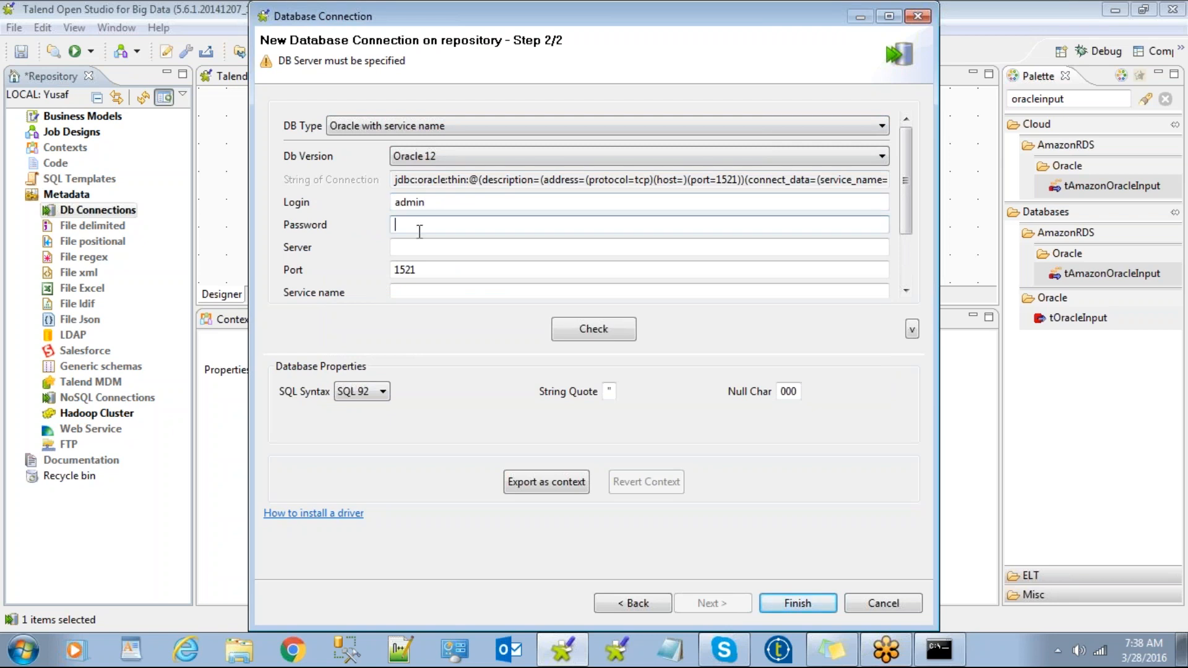
{"action": "type", "text": "**********"}
{"action": "key", "text": "Tab"}
{"action": "type", "text": "localhost"}
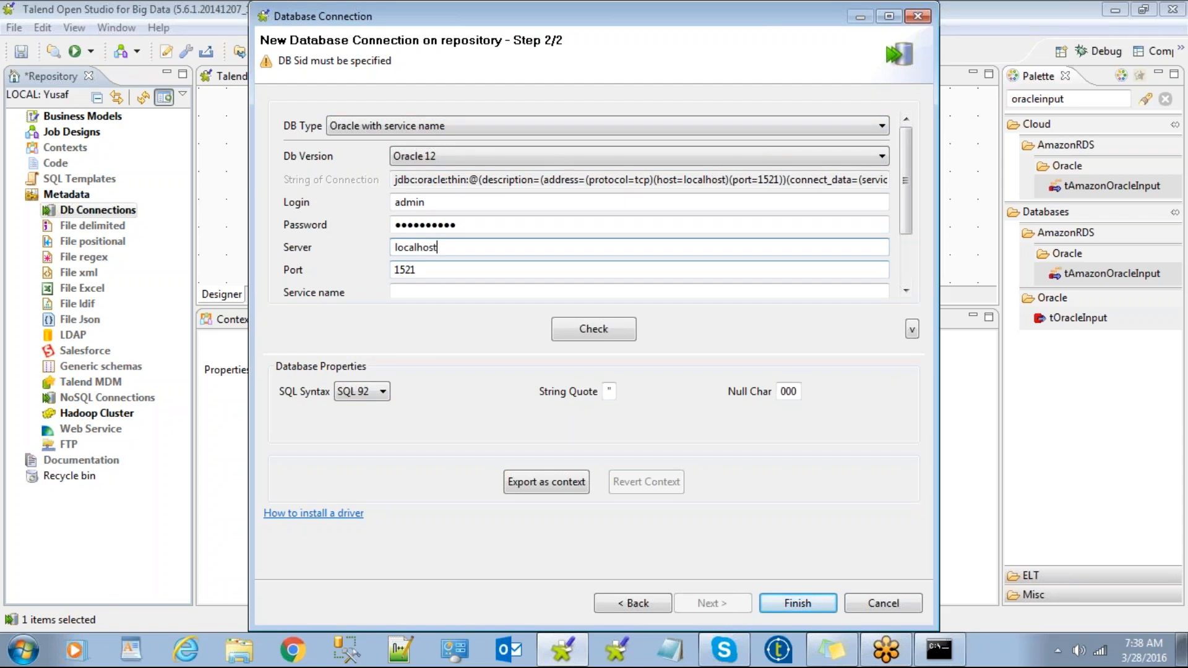
{"action": "left_click", "coordinate": [437, 291]}
{"action": "type", "text": "orcl"}
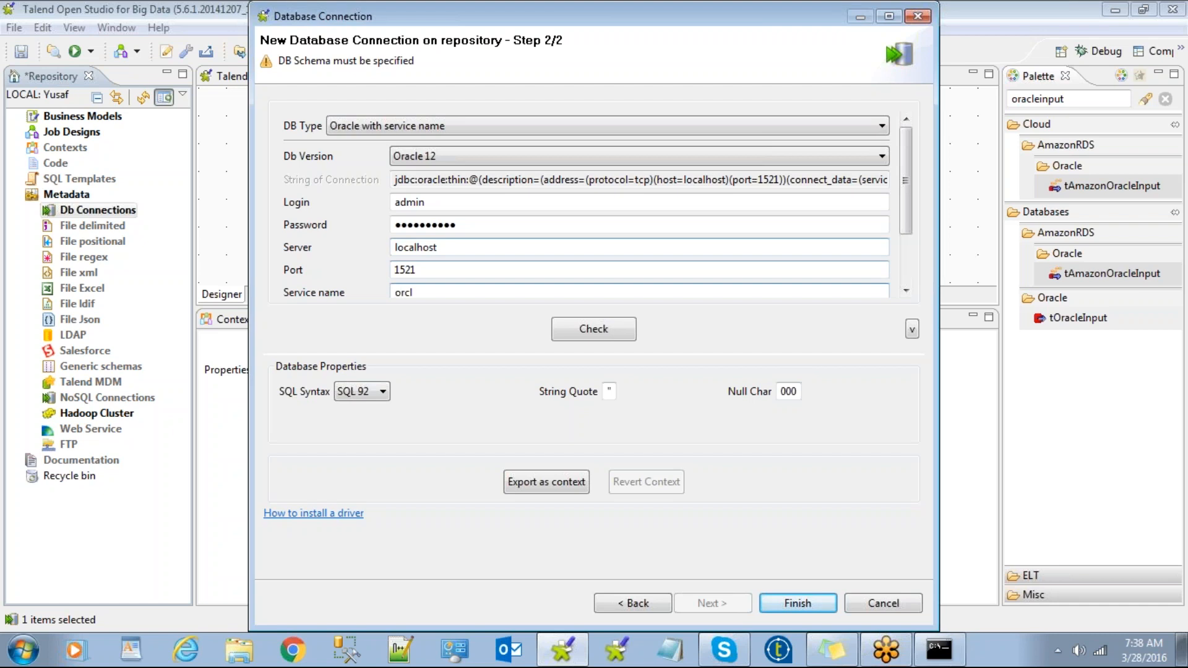
{"action": "left_click", "coordinate": [902, 291]}
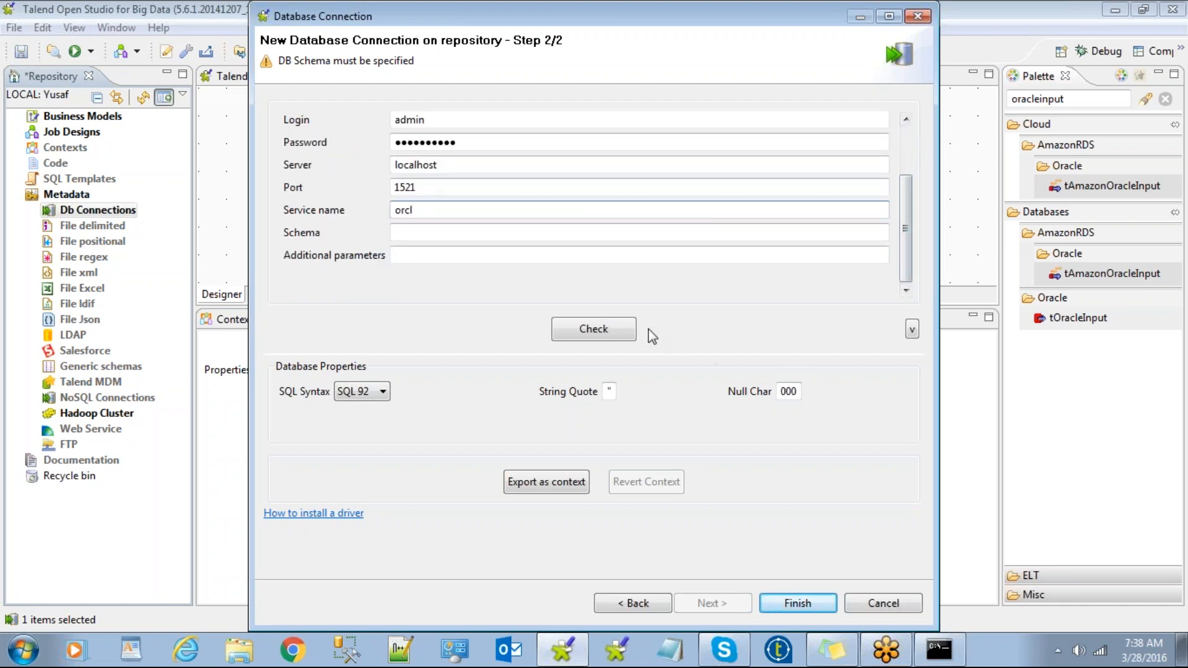
{"action": "left_click", "coordinate": [611, 328]}
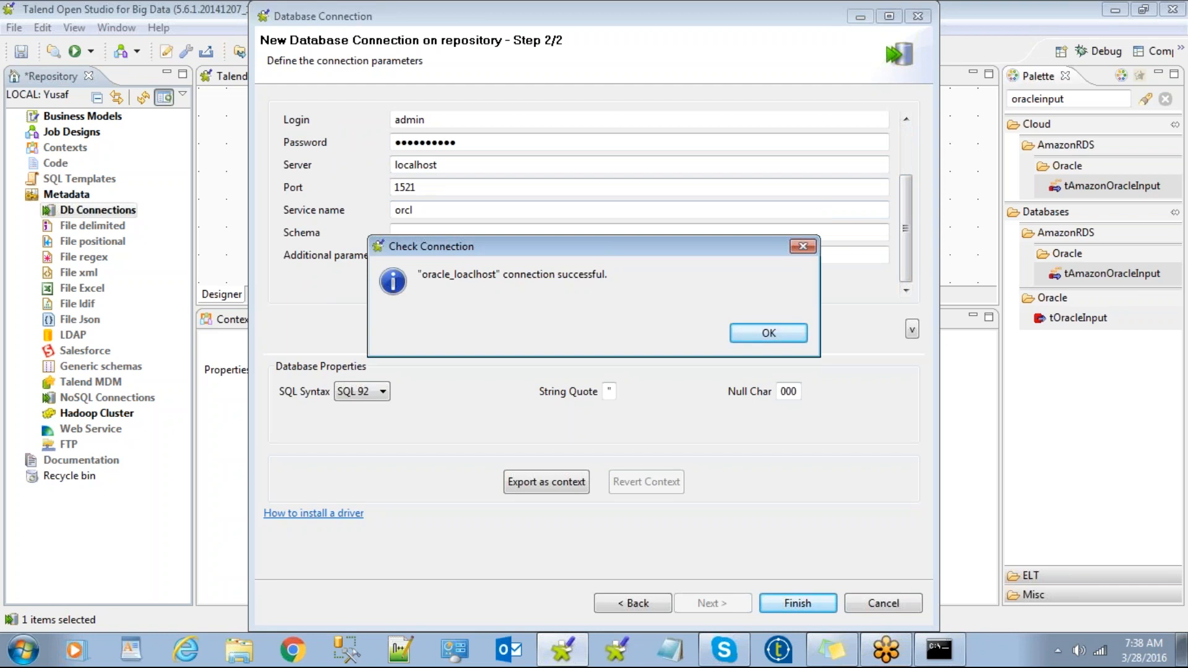
{"action": "left_click", "coordinate": [763, 333]}
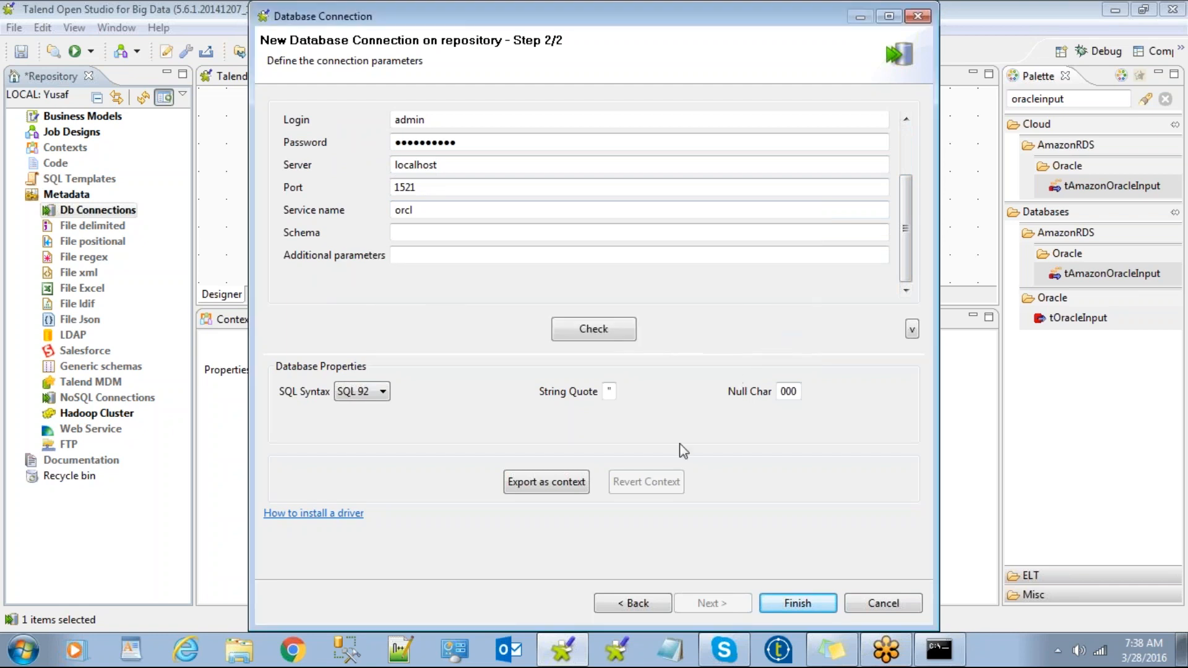
{"action": "left_click", "coordinate": [794, 604]}
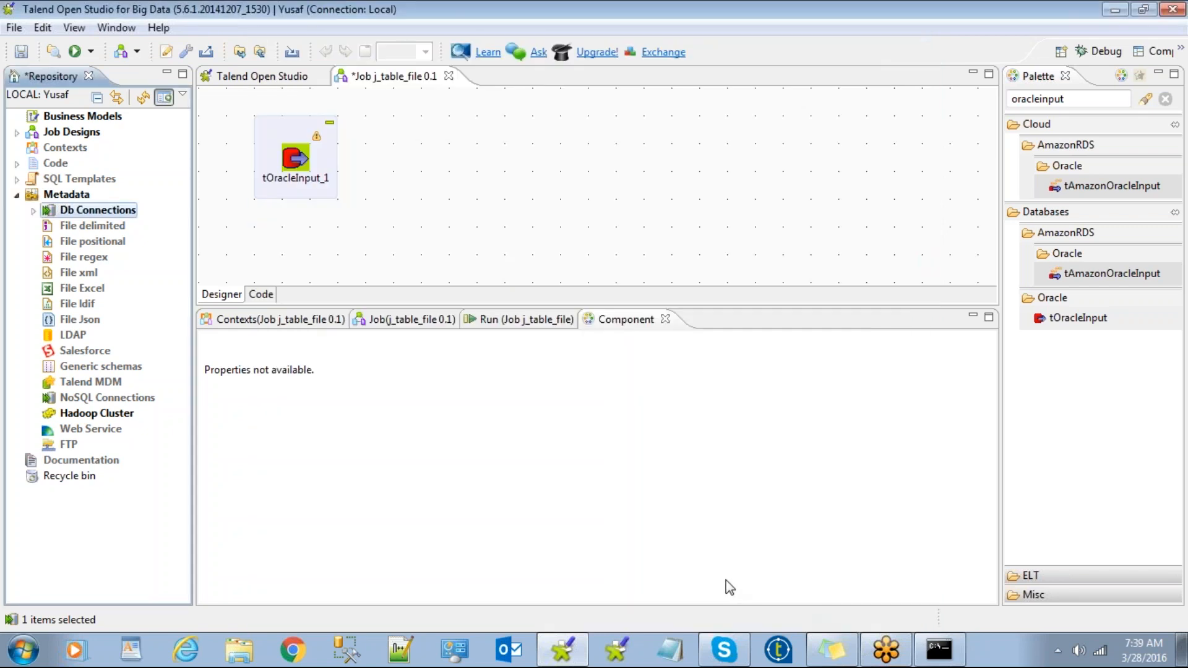
Clear tOracleInput_1's Oracle schema, set its Database to orcl, and guess the schema.
{"action": "left_click", "coordinate": [296, 159]}
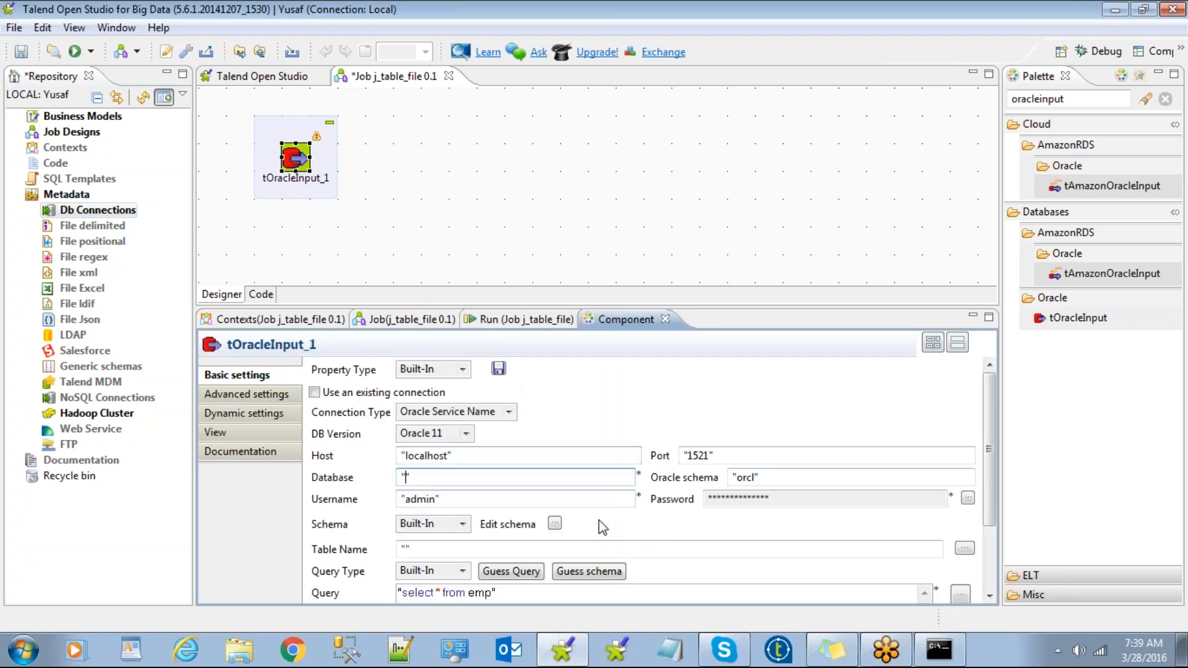
{"action": "left_click", "coordinate": [444, 499]}
{"action": "left_click_drag", "start_coordinate": [756, 477], "coordinate": [739, 482]}
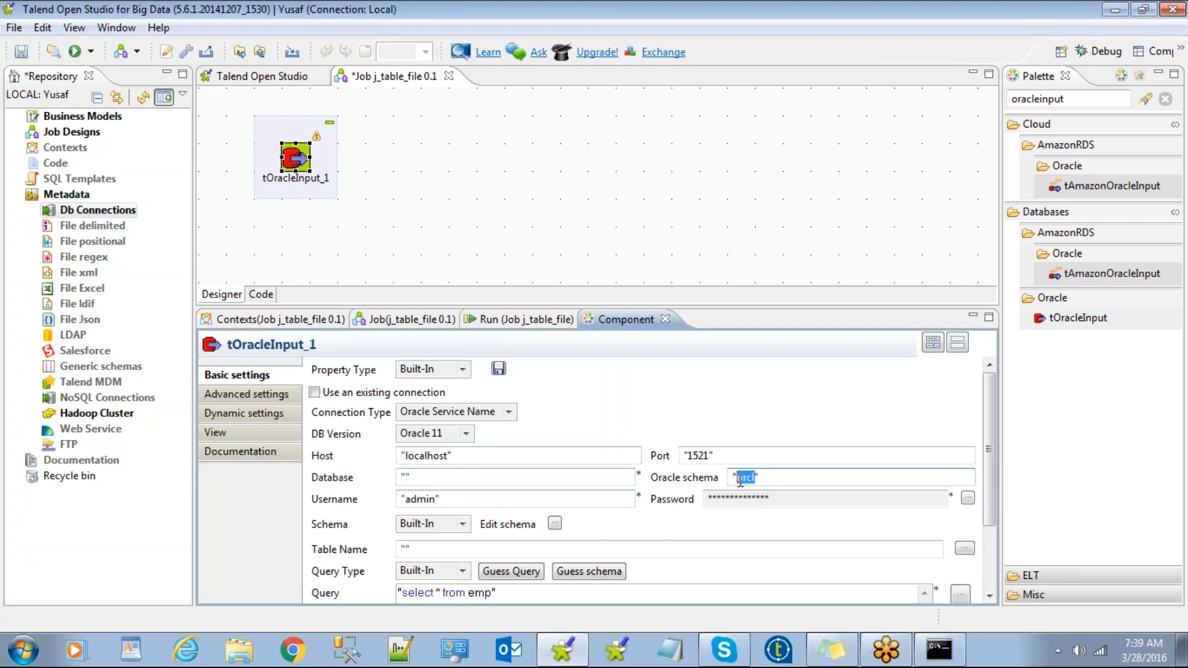
{"action": "key", "text": "BackSpace"}
{"action": "left_click", "coordinate": [406, 477]}
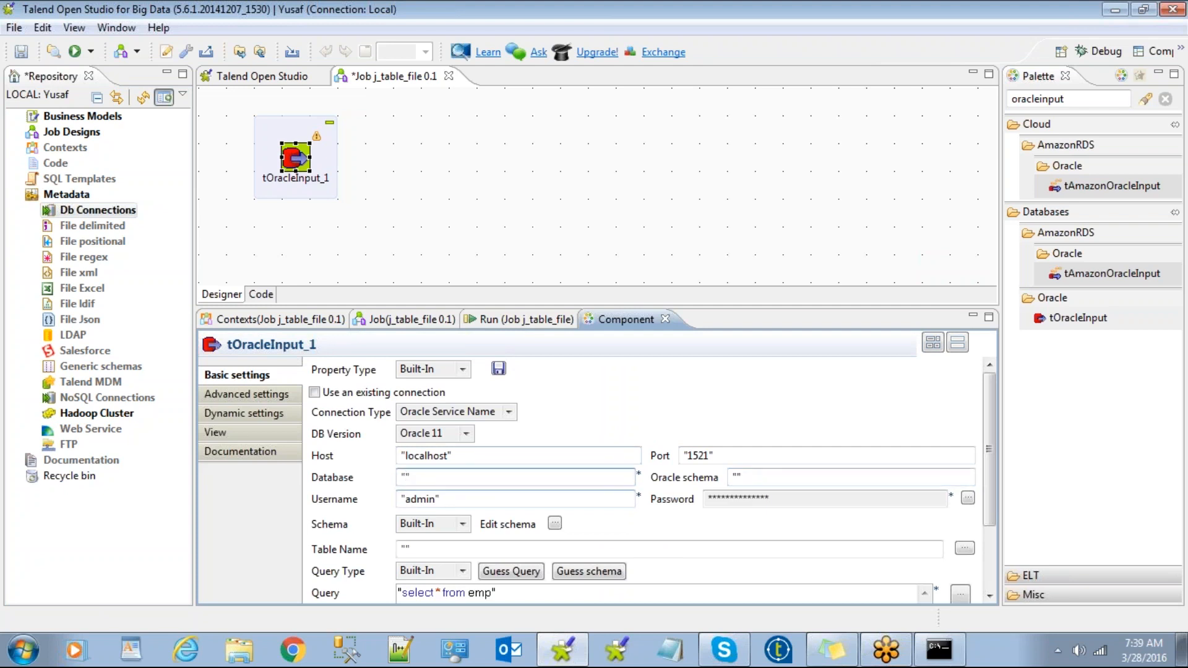
{"action": "type", "text": "orcl"}
{"action": "left_click_drag", "start_coordinate": [990, 447], "coordinate": [994, 505]}
{"action": "left_click", "coordinate": [619, 474]}
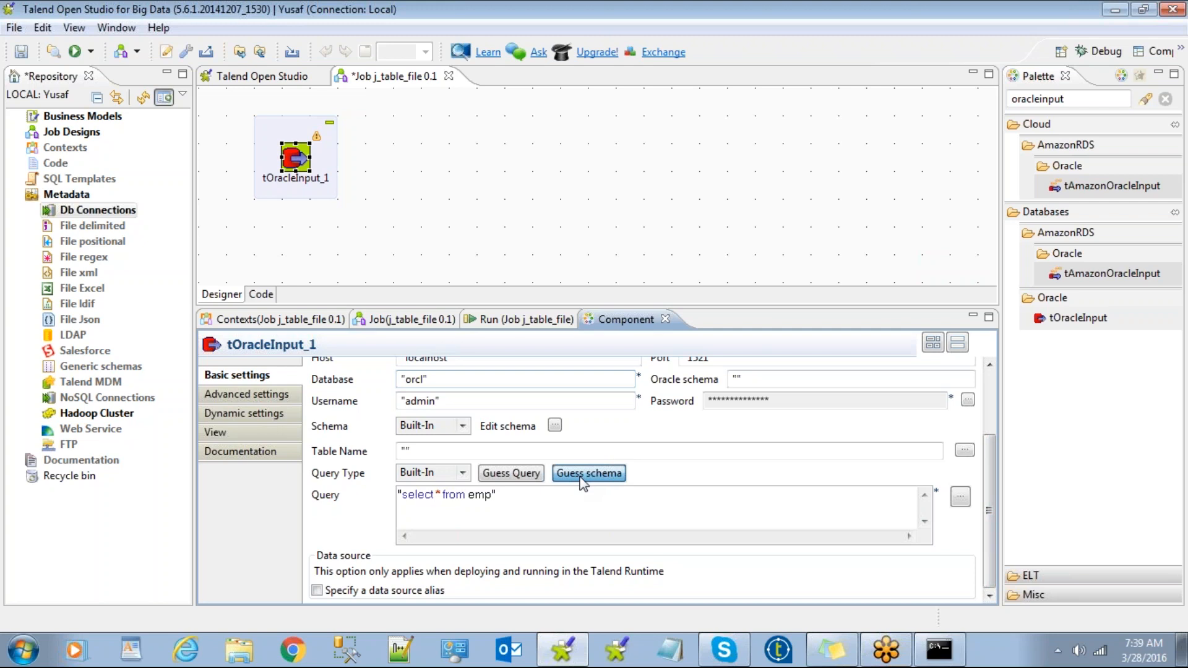
{"action": "left_click", "coordinate": [580, 477]}
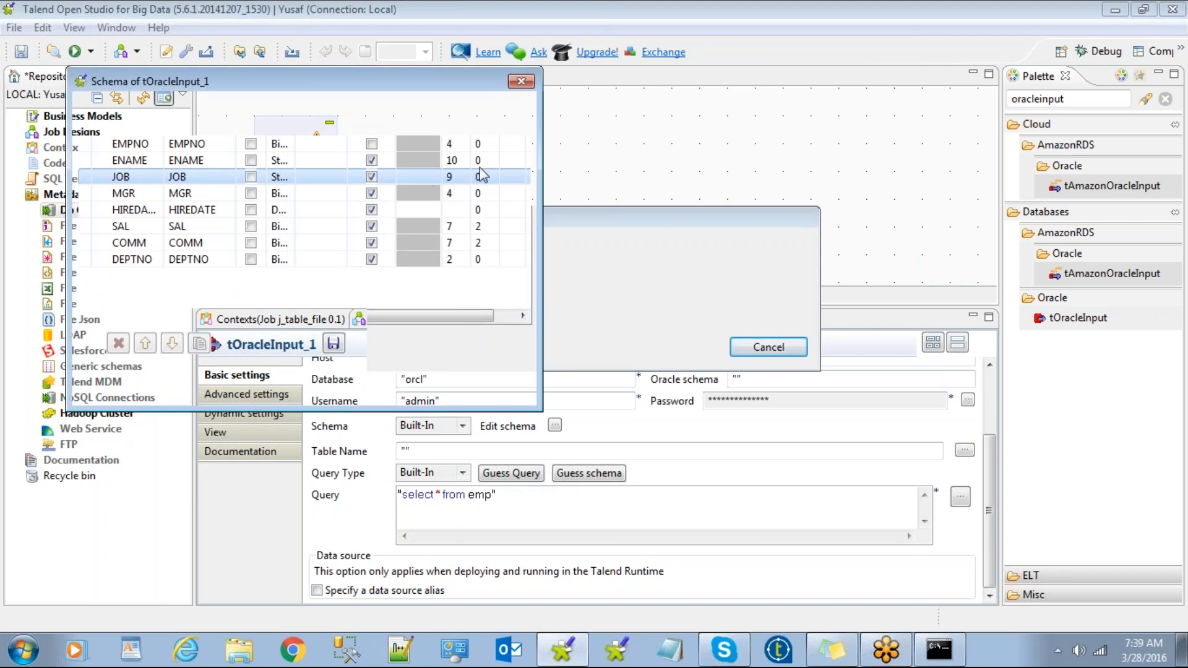
Review the guessed EMPNO–DEPTNO columns in the schema window, then close it.
{"action": "left_click_drag", "start_coordinate": [457, 87], "coordinate": [655, 143]}
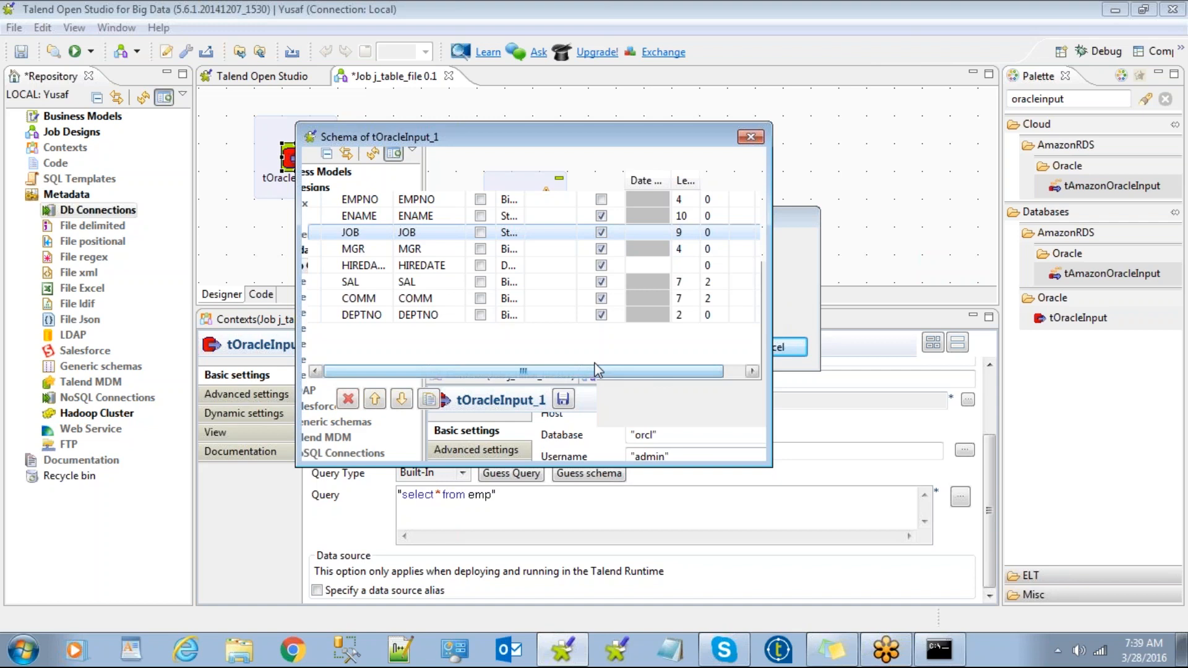
{"action": "left_click", "coordinate": [751, 137]}
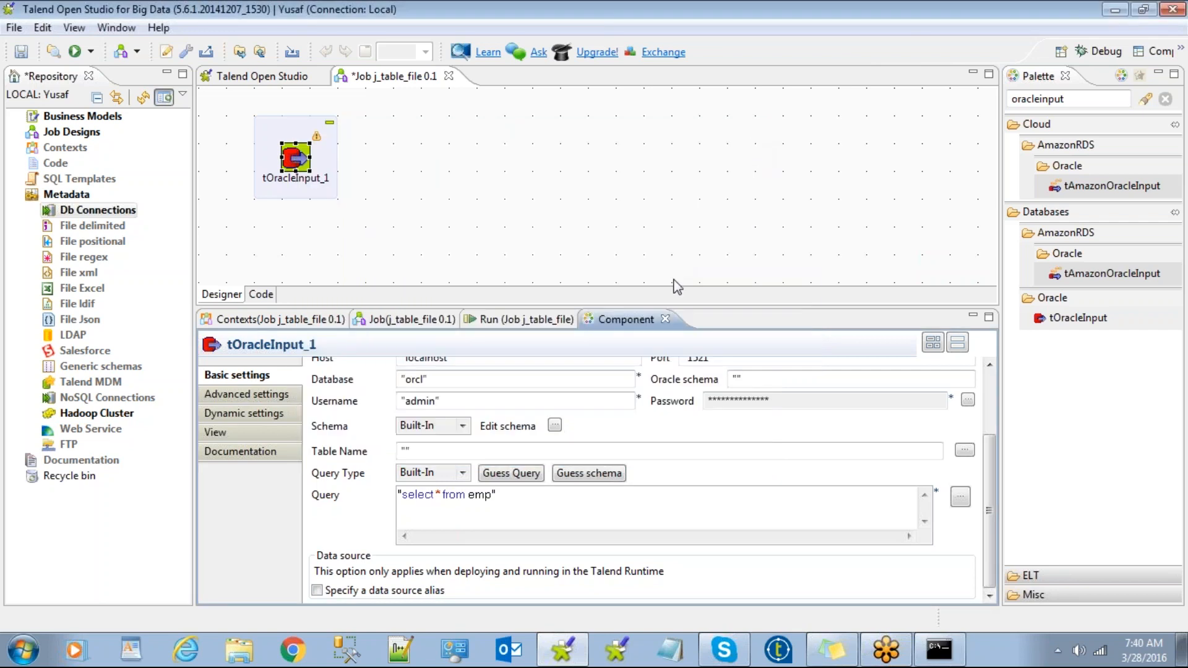
Guess tOracleInput_1's schema from the emp query and accept the EMPNO–DEPTNO columns.
{"action": "left_click", "coordinate": [555, 427]}
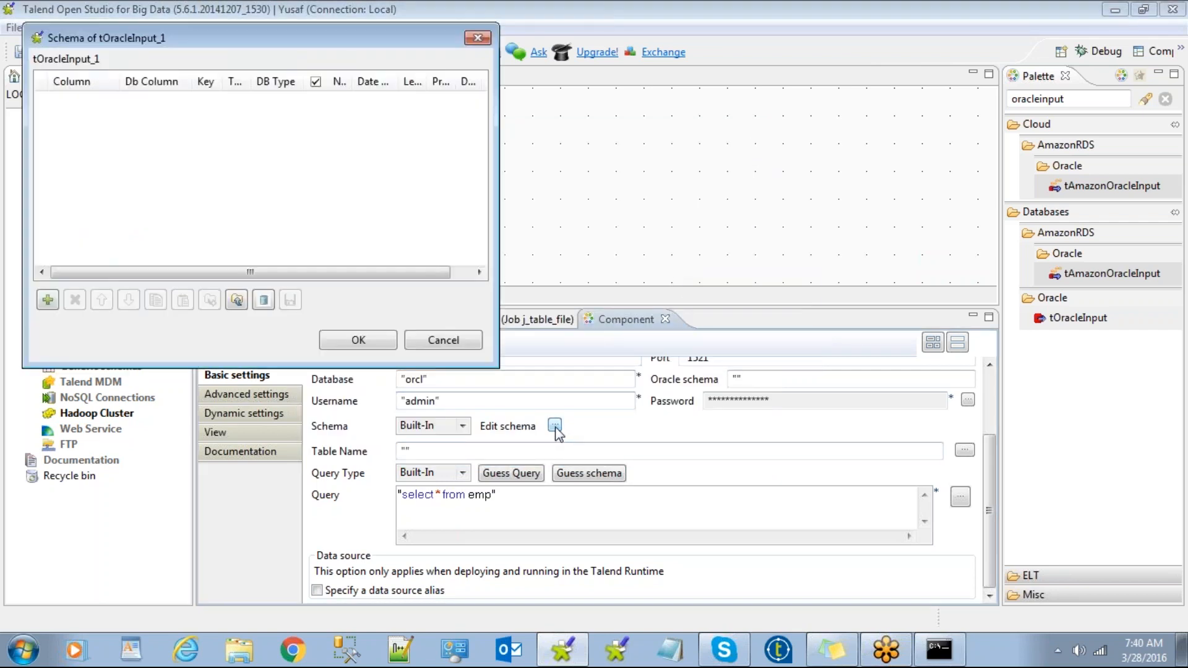
{"action": "left_click", "coordinate": [433, 339]}
{"action": "left_click", "coordinate": [585, 474]}
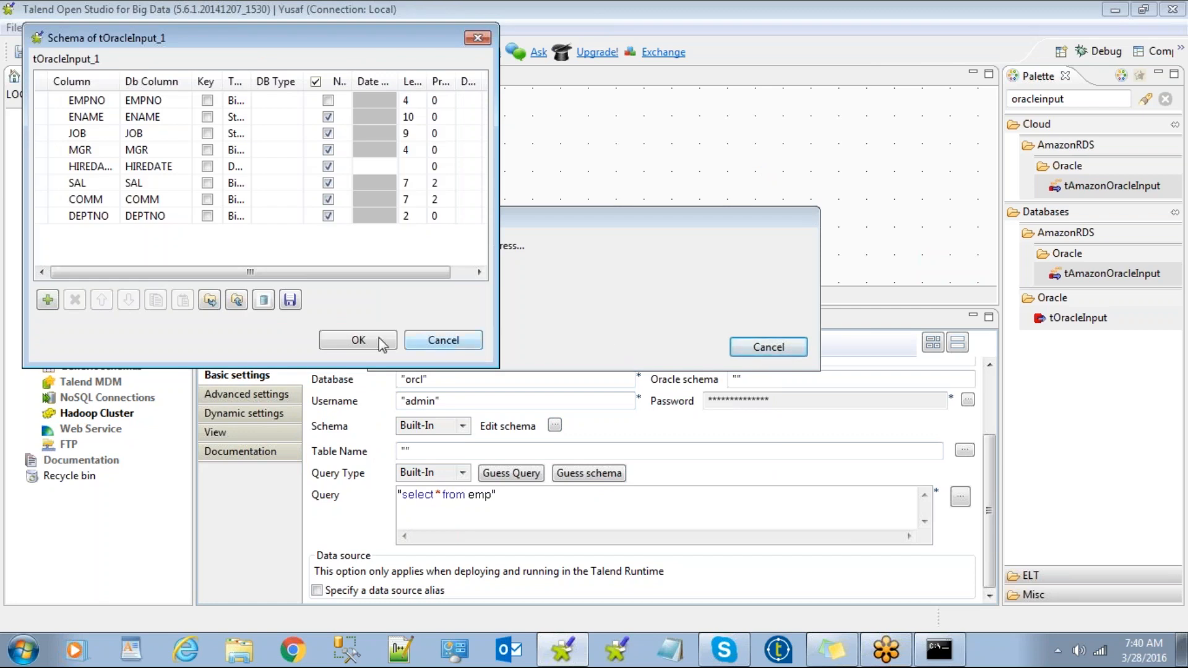
{"action": "left_click_drag", "start_coordinate": [541, 381], "coordinate": [896, 444]}
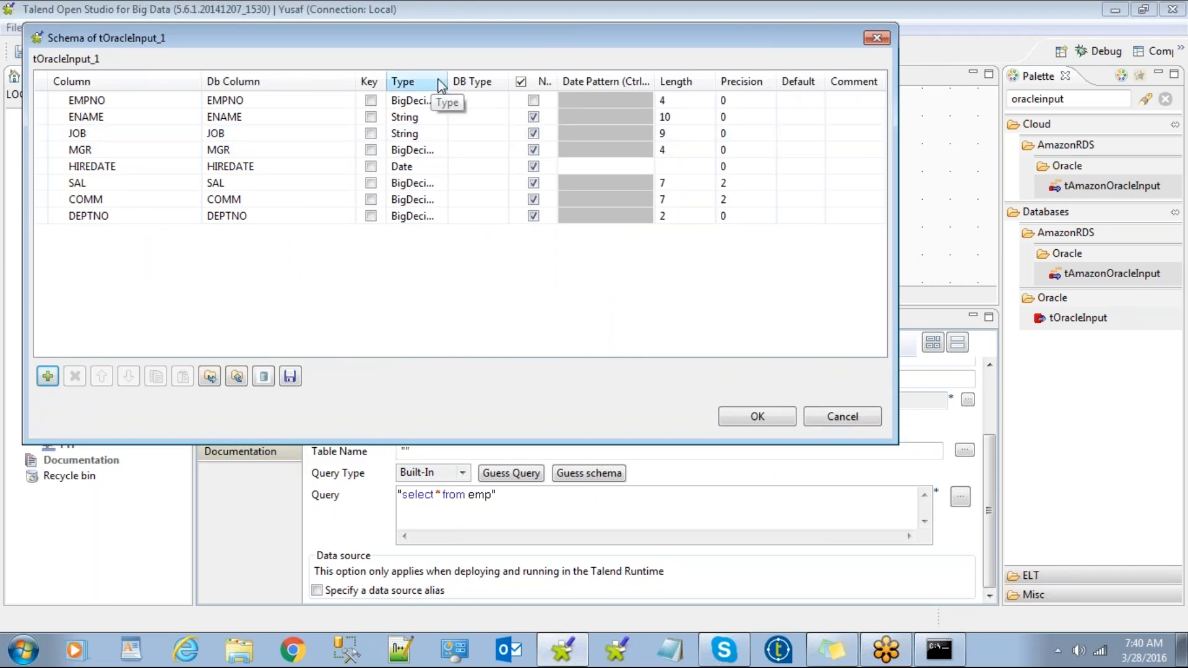
{"action": "left_click_drag", "start_coordinate": [447, 82], "coordinate": [508, 82]}
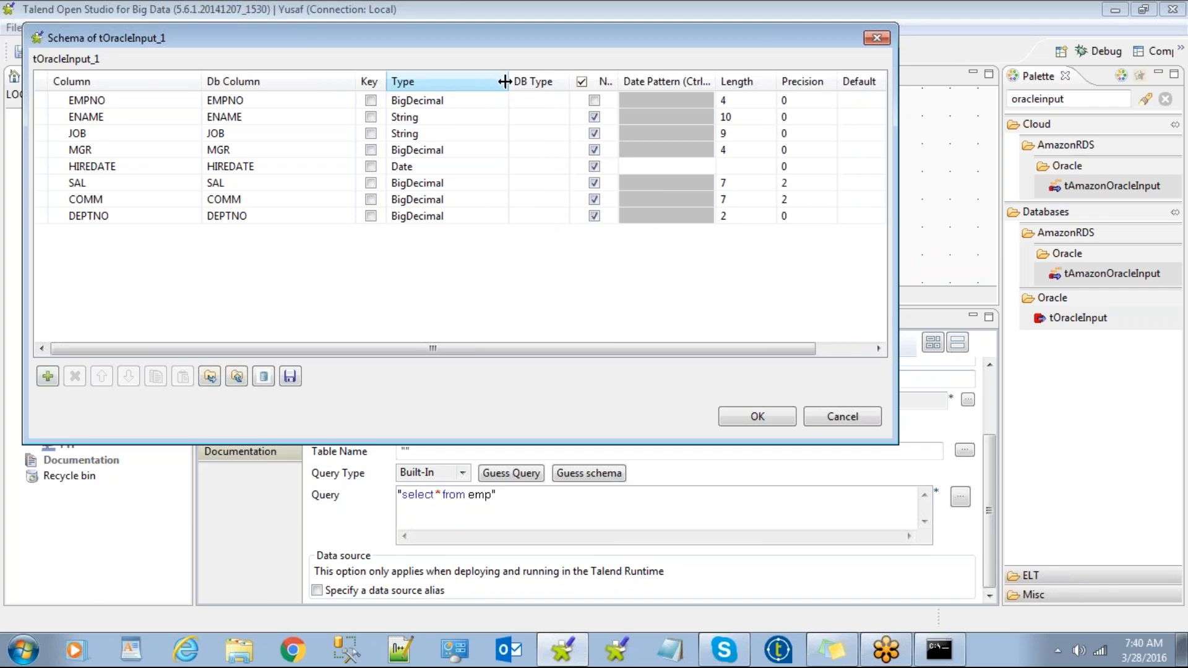
{"action": "left_click", "coordinate": [758, 416]}
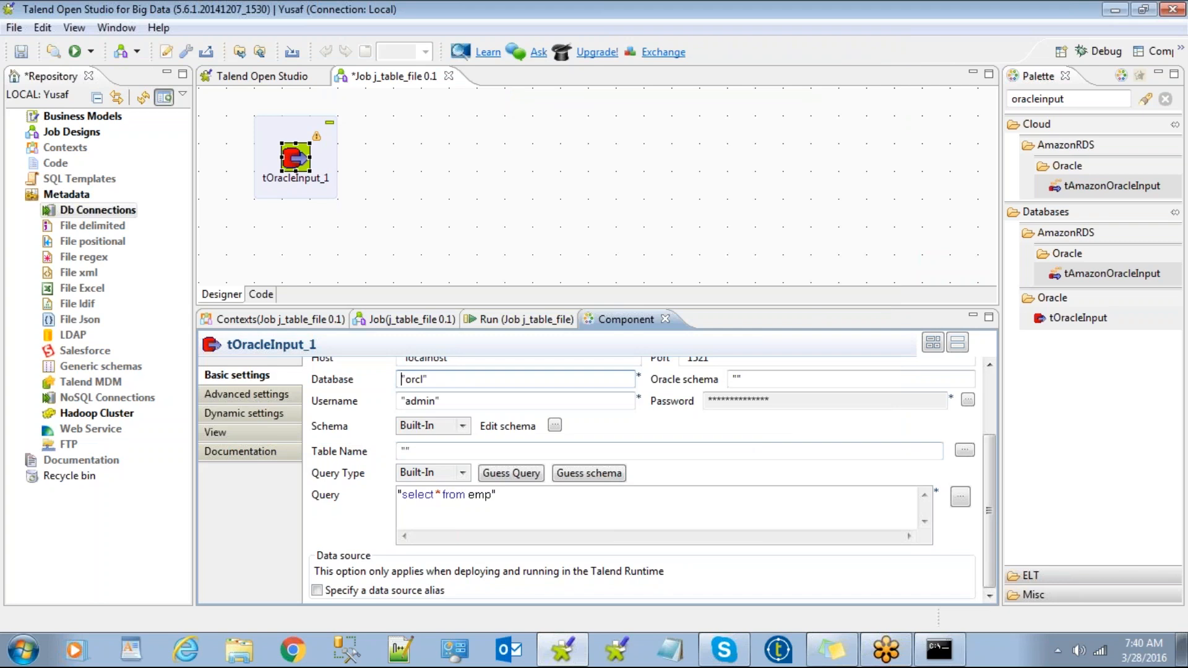
Guess the schema again and verify the emp columns in the Edit schema dialog.
{"action": "left_click", "coordinate": [555, 426]}
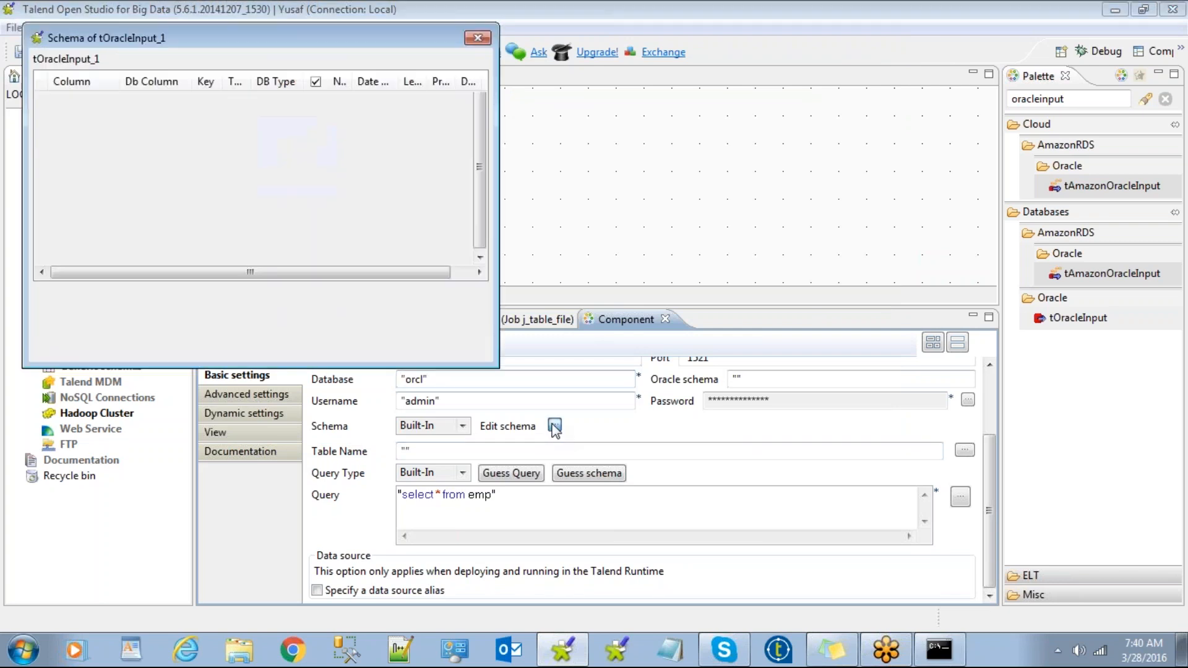
{"action": "left_click", "coordinate": [357, 337]}
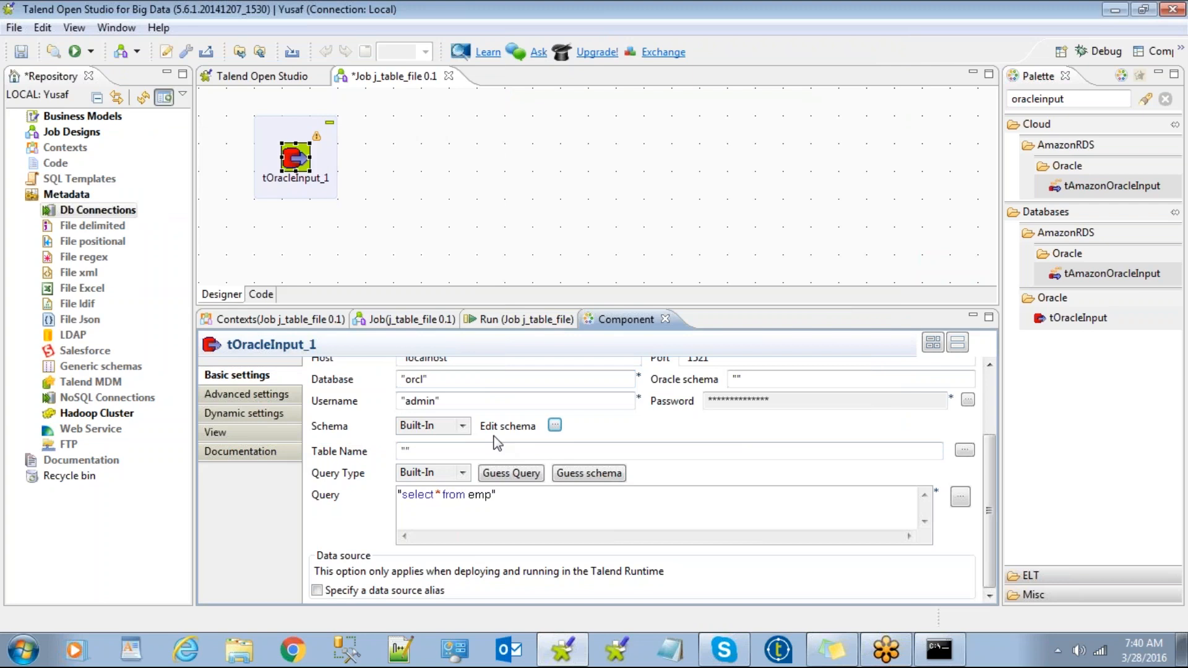
{"action": "left_click", "coordinate": [576, 475]}
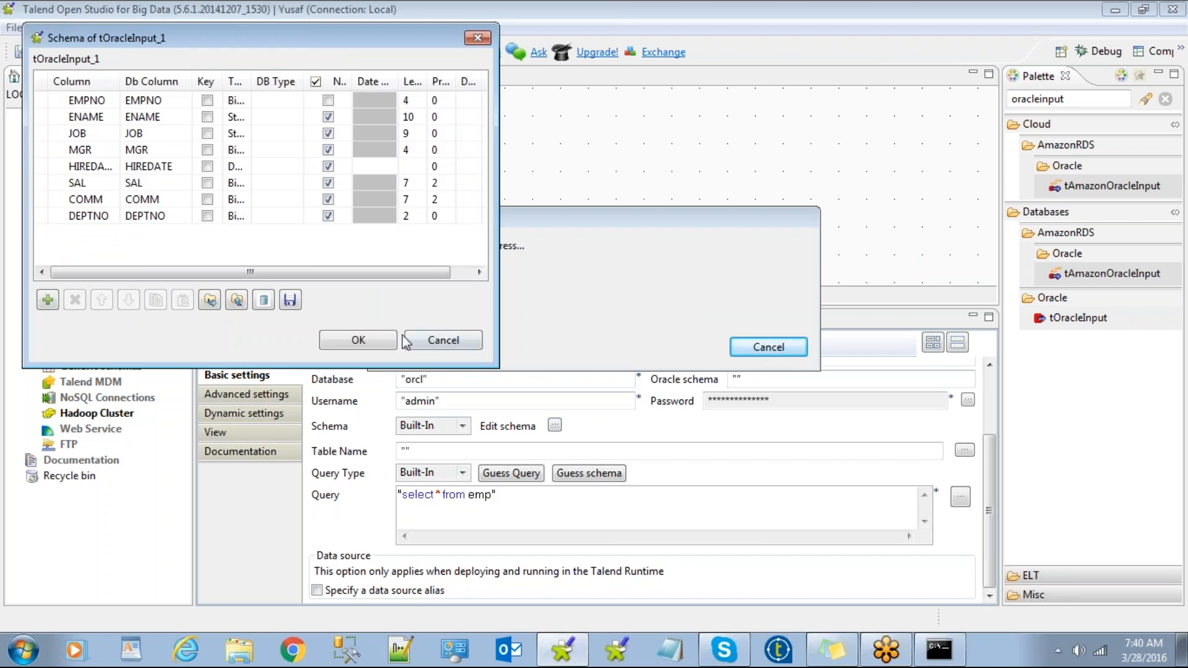
{"action": "left_click", "coordinate": [374, 339]}
{"action": "left_click", "coordinate": [555, 426]}
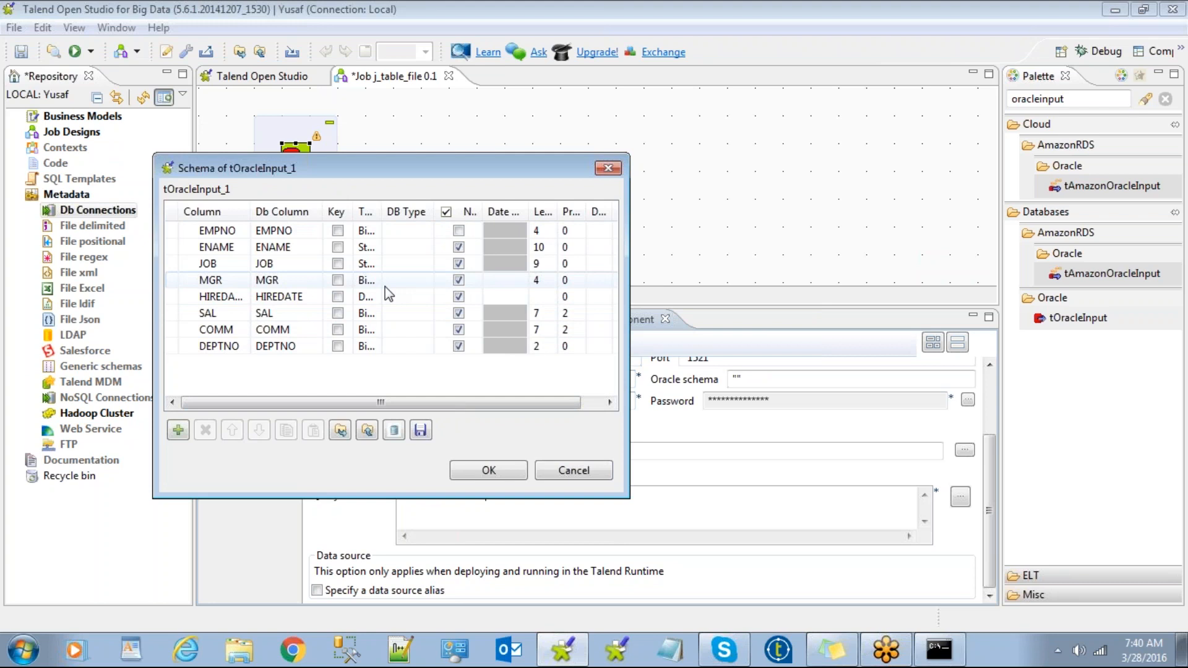
{"action": "left_click", "coordinate": [489, 471]}
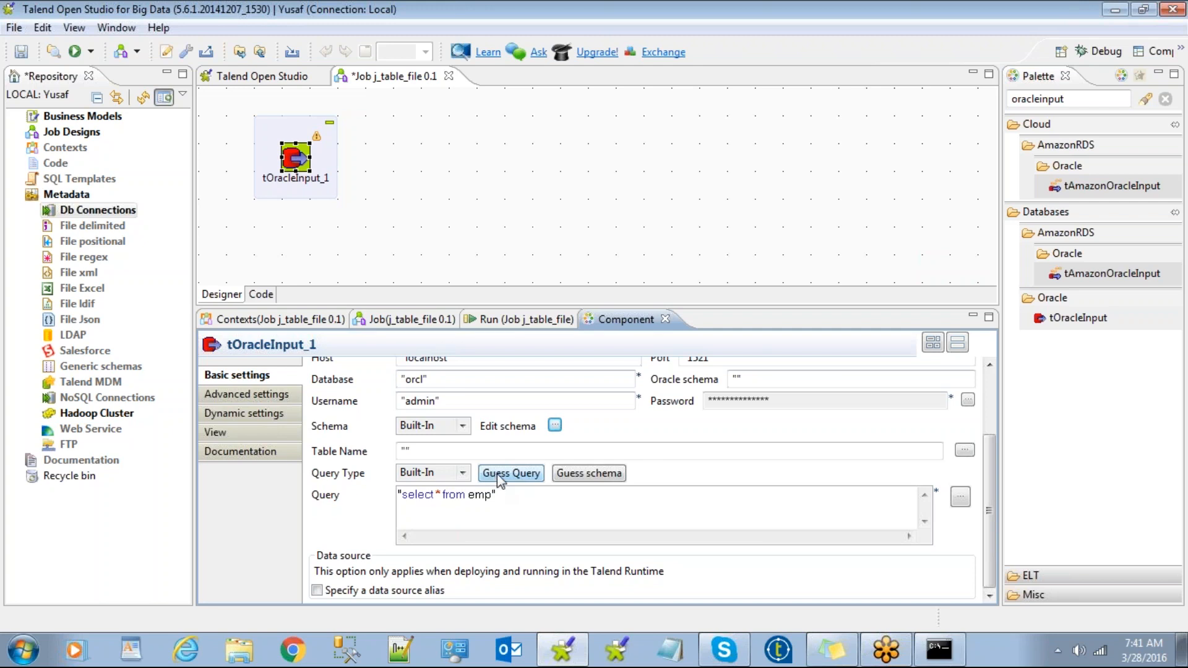
{"action": "left_click", "coordinate": [493, 213]}
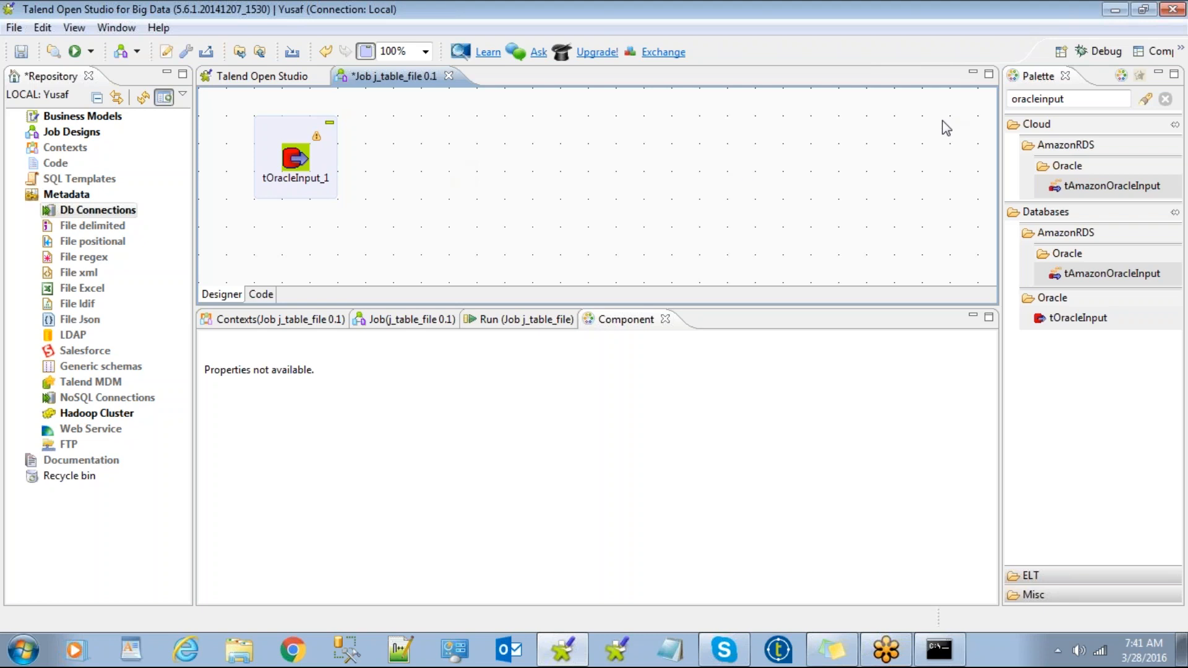
Search the Palette for delimited components.
{"action": "left_click_drag", "start_coordinate": [1071, 99], "coordinate": [949, 96]}
{"action": "key", "text": "BackSpace"}
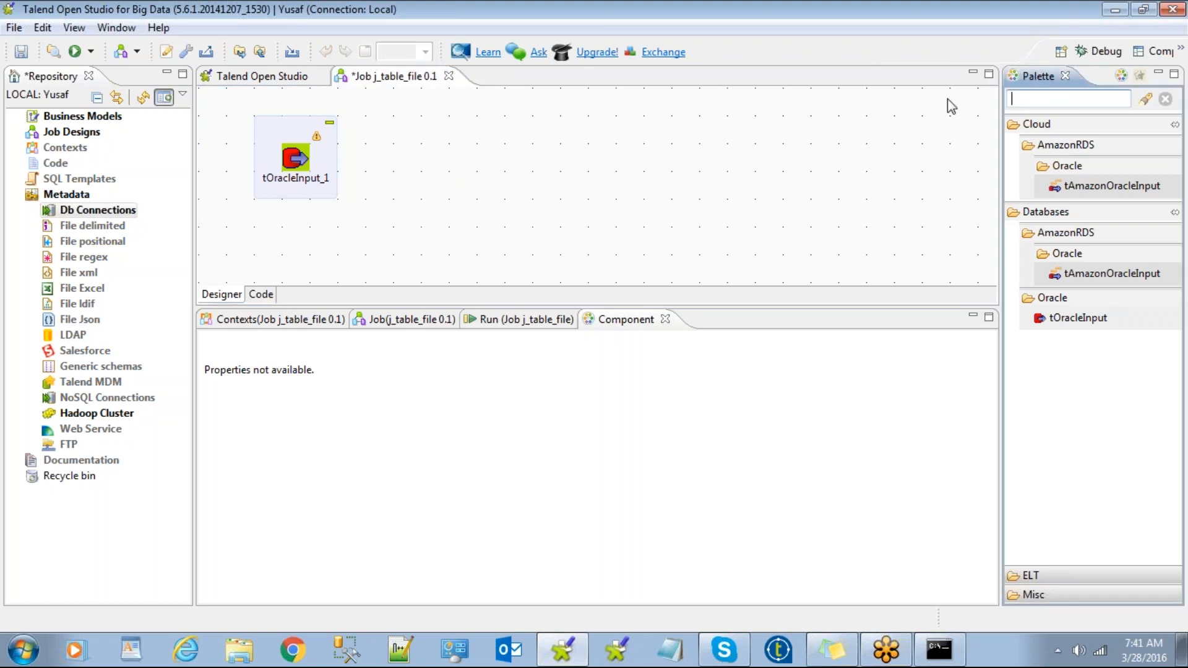
{"action": "type", "text": "delimited"}
{"action": "key", "text": "Return"}
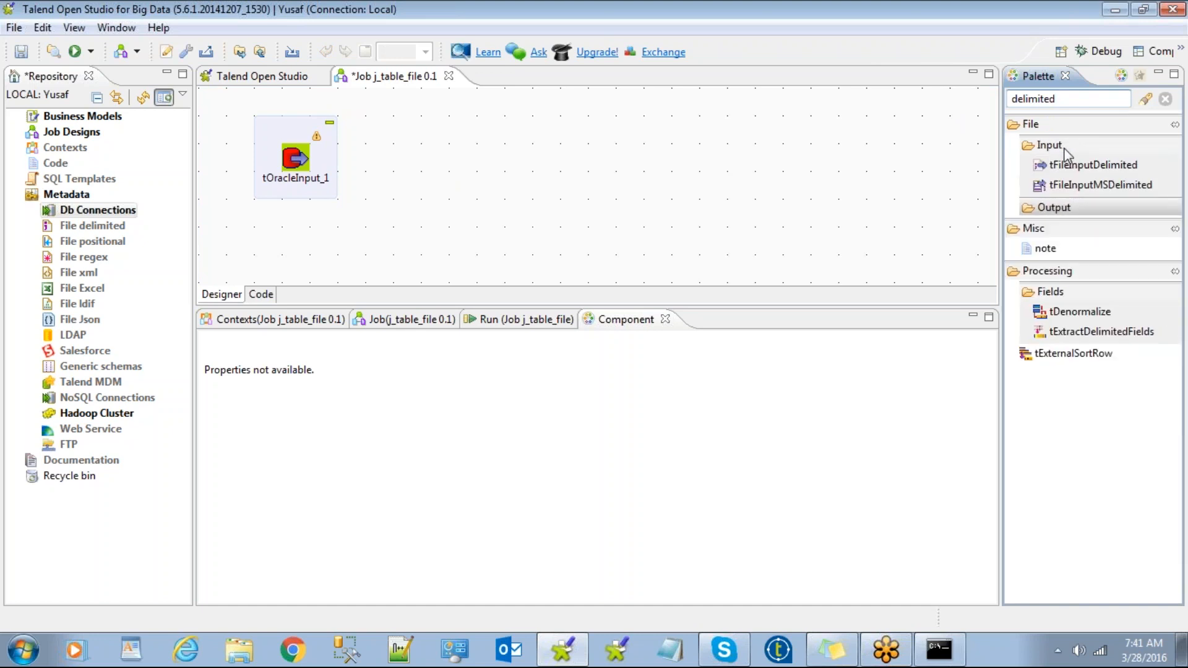
Drag tFileOutputDelimited onto the canvas to the right of tOracleInput_1.
{"action": "left_click", "coordinate": [1069, 168]}
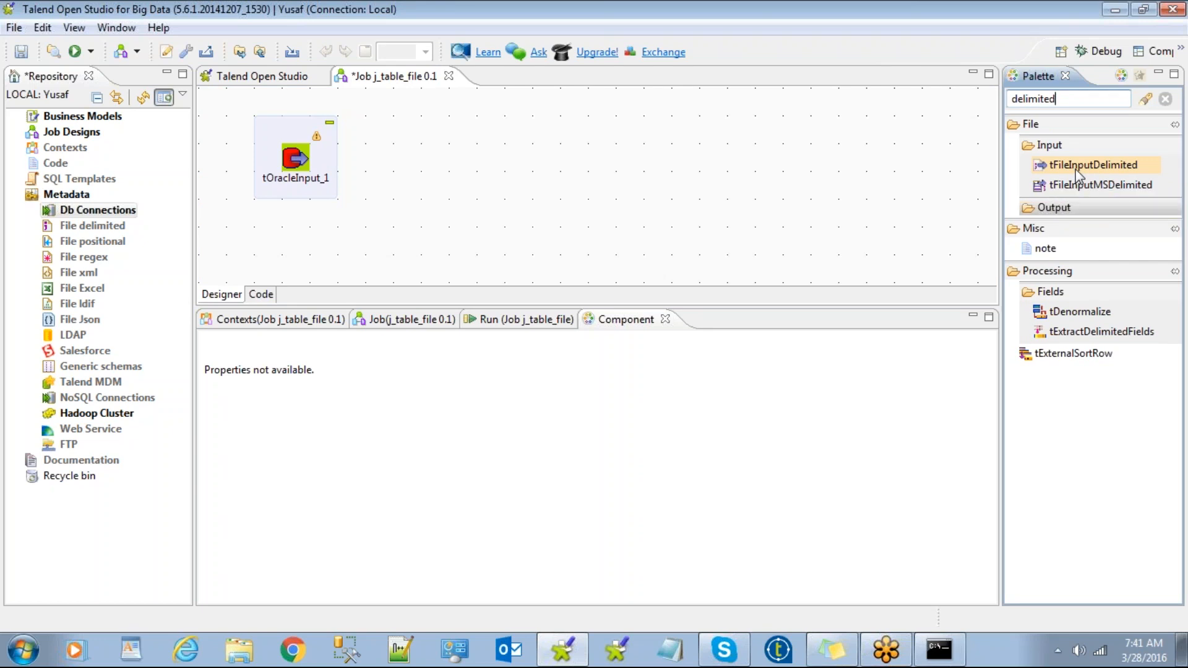
{"action": "left_click", "coordinate": [1071, 208]}
{"action": "left_click", "coordinate": [1072, 209]}
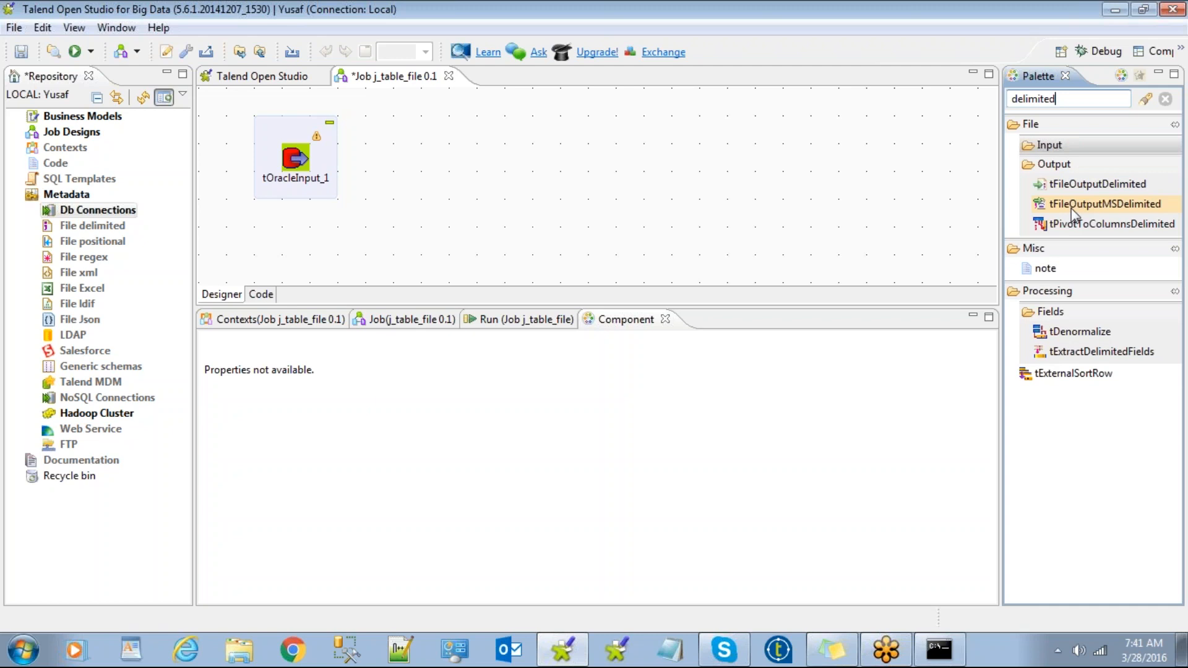
{"action": "left_click_drag", "start_coordinate": [1097, 189], "coordinate": [968, 201]}
{"action": "left_click_drag", "start_coordinate": [797, 197], "coordinate": [495, 160]}
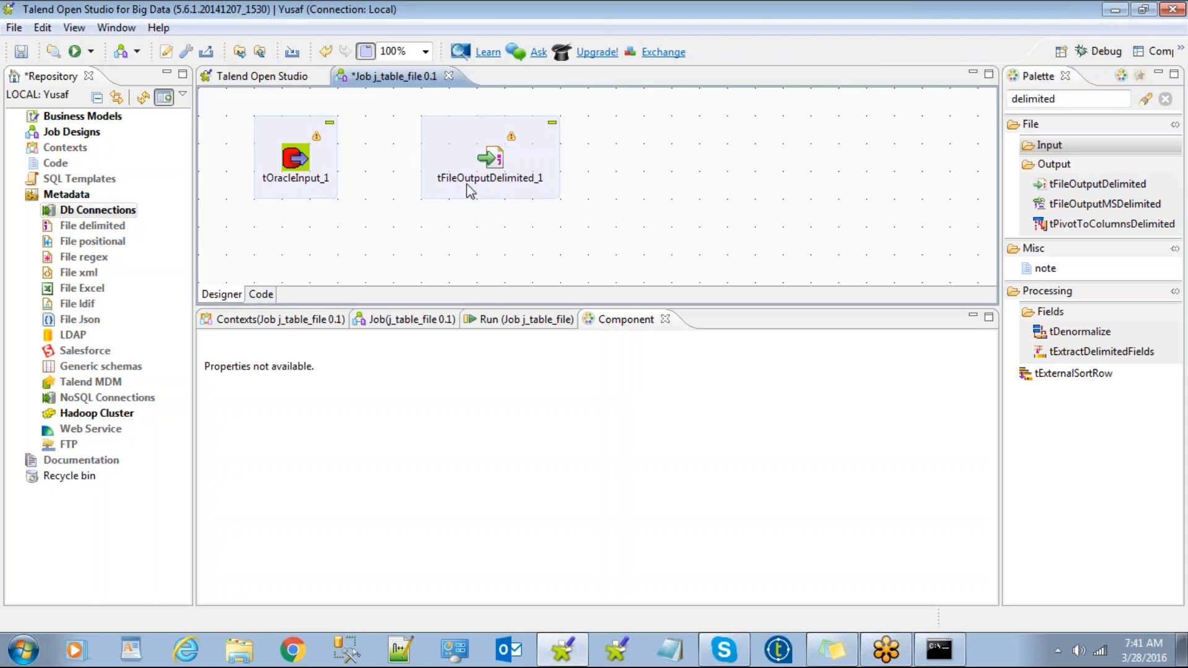
{"action": "left_click", "coordinate": [291, 159]}
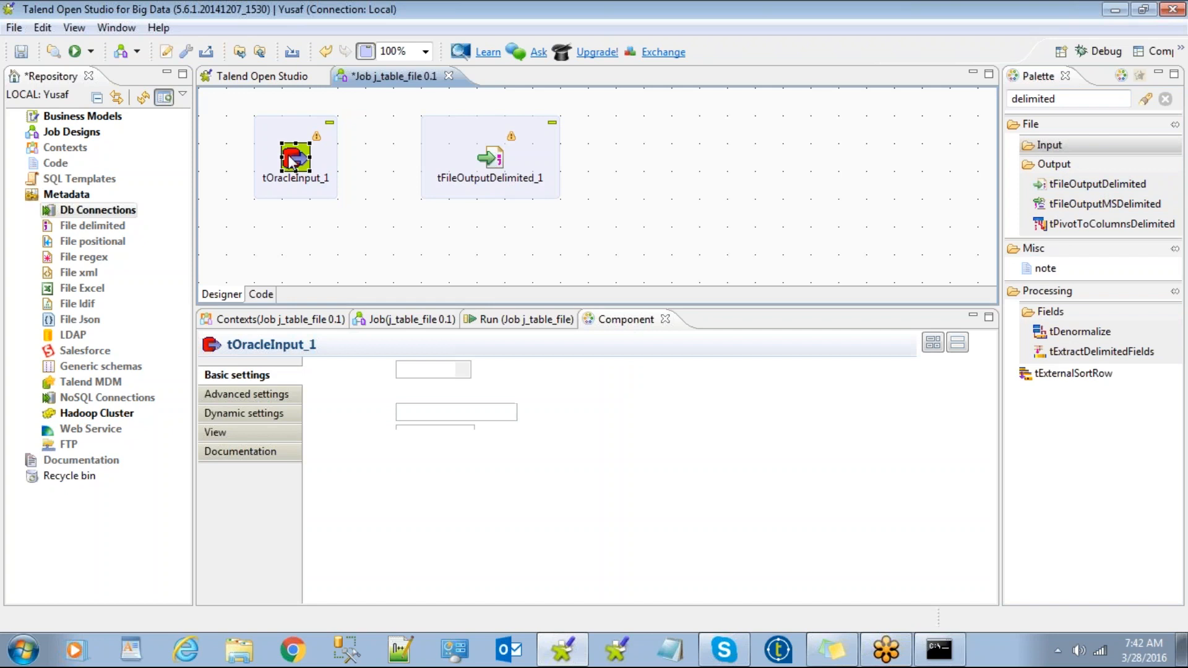
{"action": "right_click", "coordinate": [294, 158]}
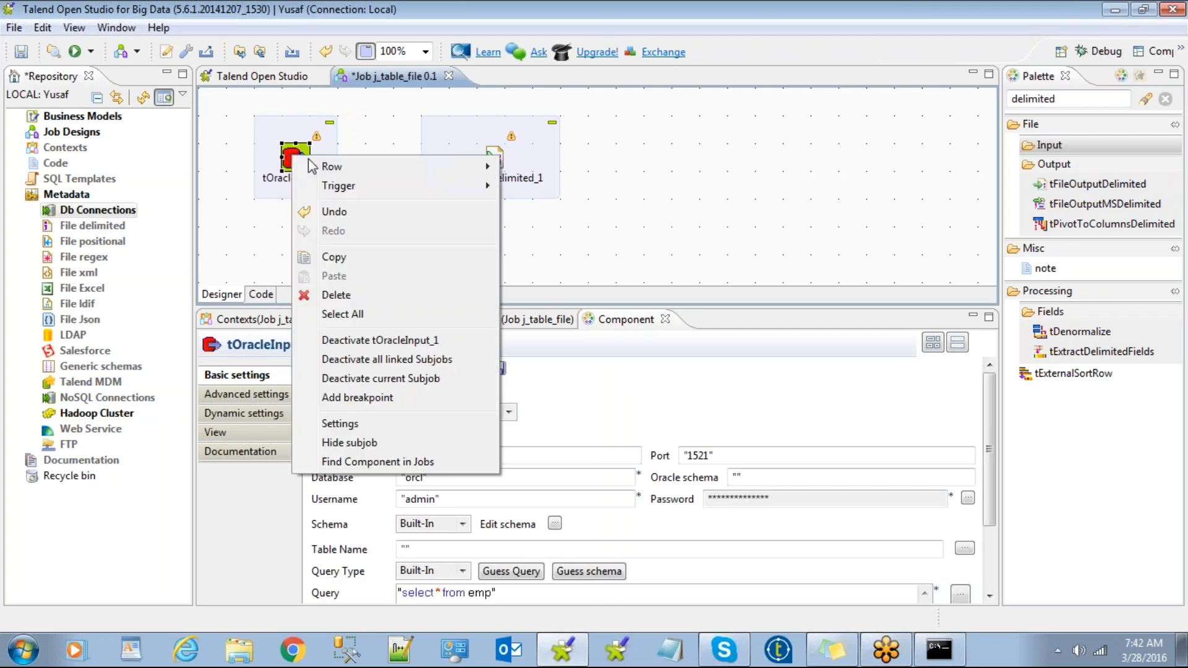
Connect tOracleInput_1 to tFileOutputDelimited_1 with a Main row link and centre the subjob.
{"action": "mouse_move", "coordinate": [435, 171]}
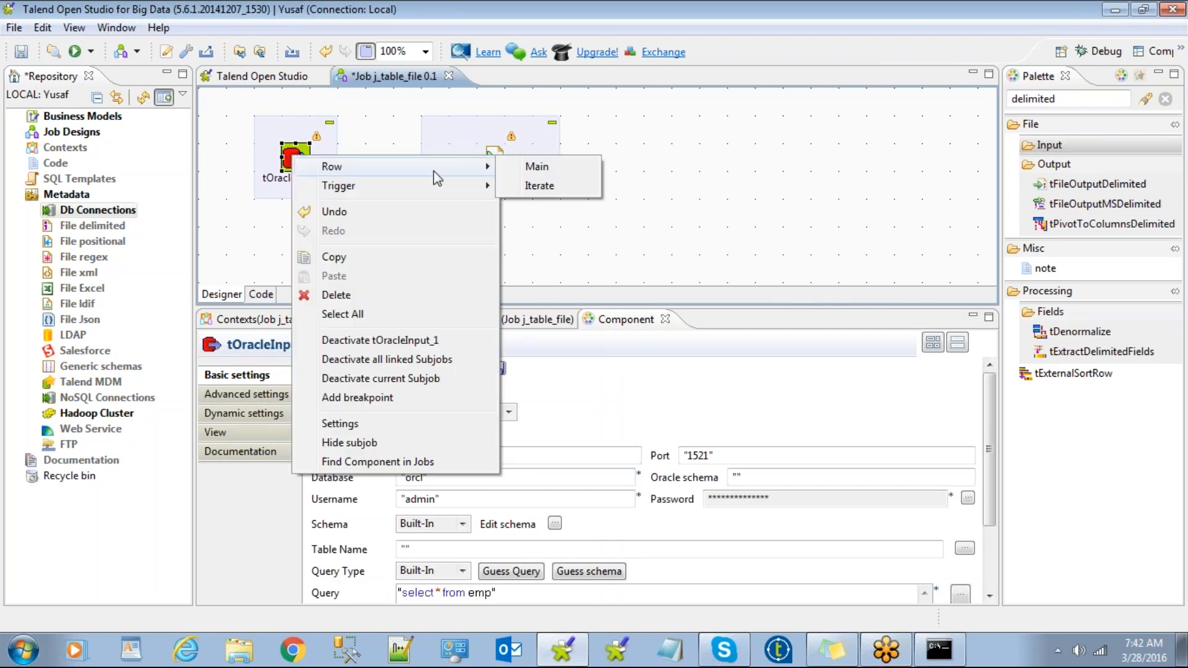
{"action": "left_click", "coordinate": [539, 167]}
{"action": "left_click", "coordinate": [496, 163]}
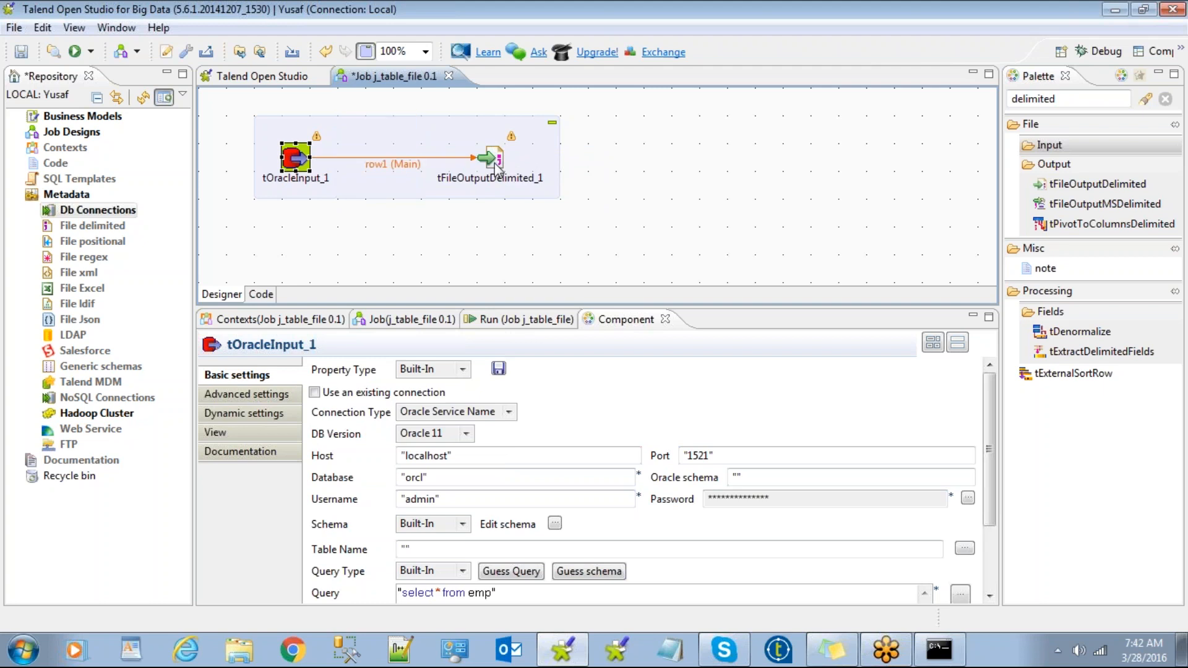
{"action": "left_click_drag", "start_coordinate": [434, 137], "coordinate": [546, 165]}
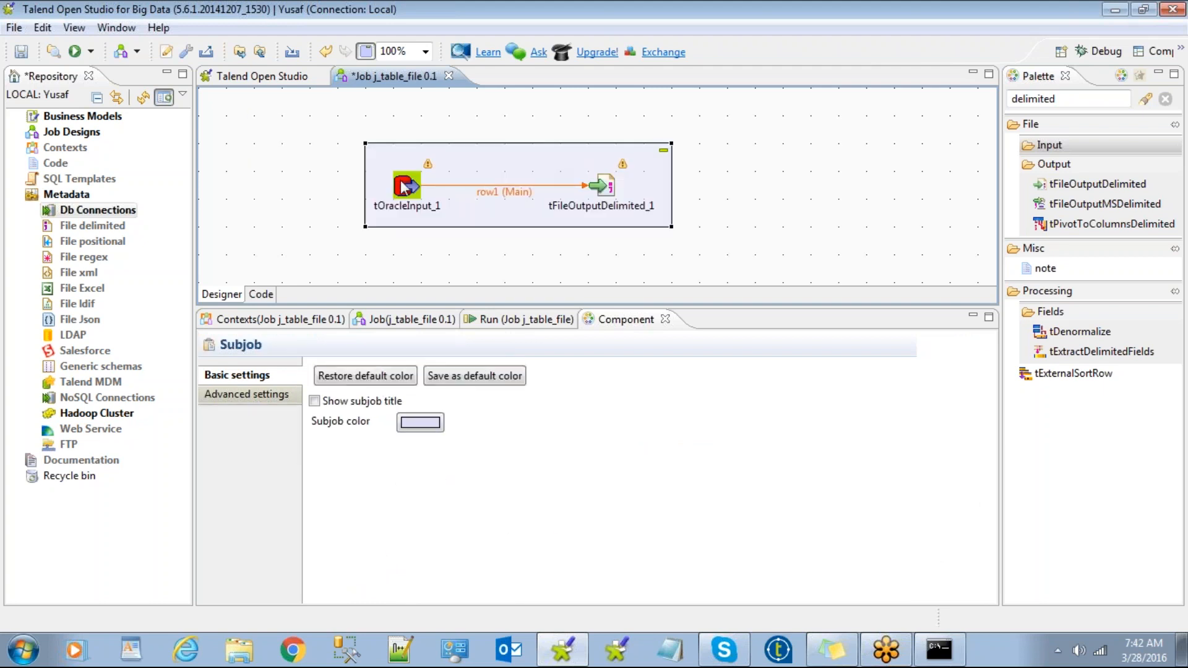
{"action": "left_click", "coordinate": [605, 187]}
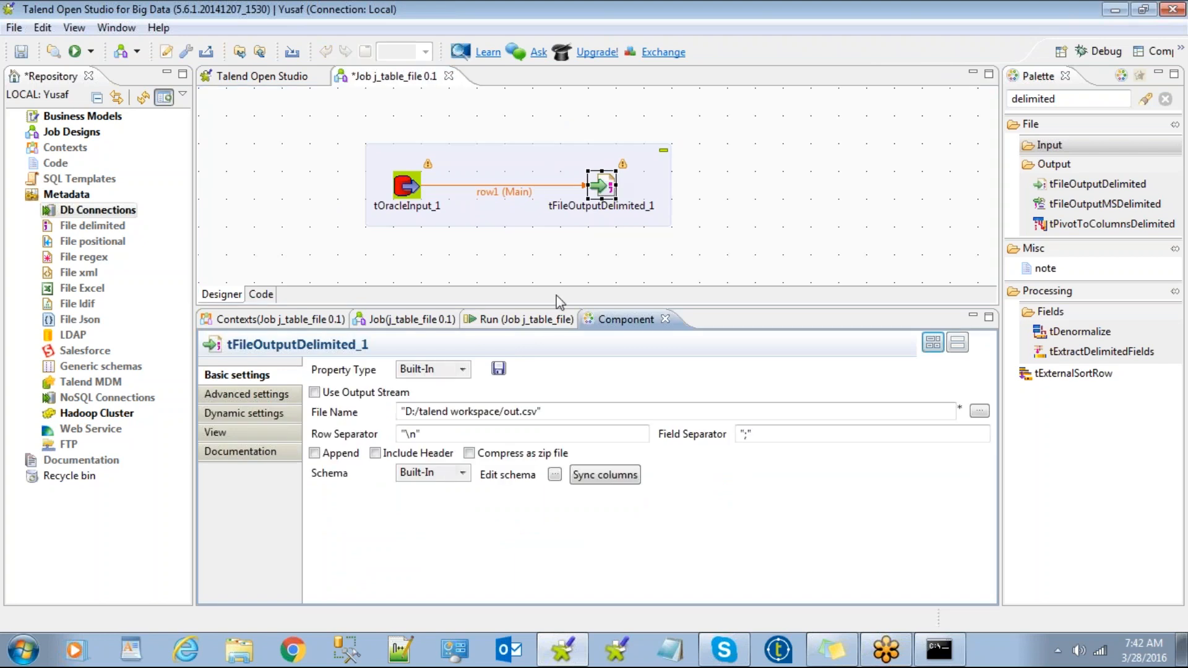
{"action": "left_click", "coordinate": [671, 250]}
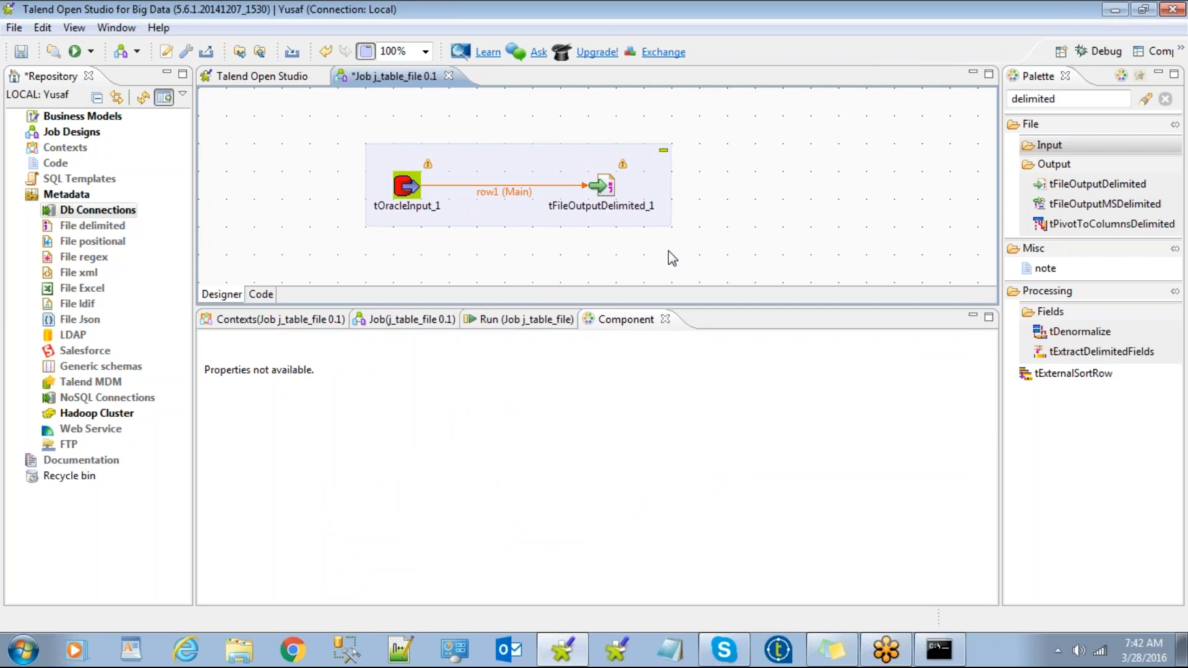
Point tFileOutputDelimited_1's File Name to C:/Users/Analytix/Desktop/9AM/out_emp_delimited.csv.
{"action": "left_click", "coordinate": [608, 193]}
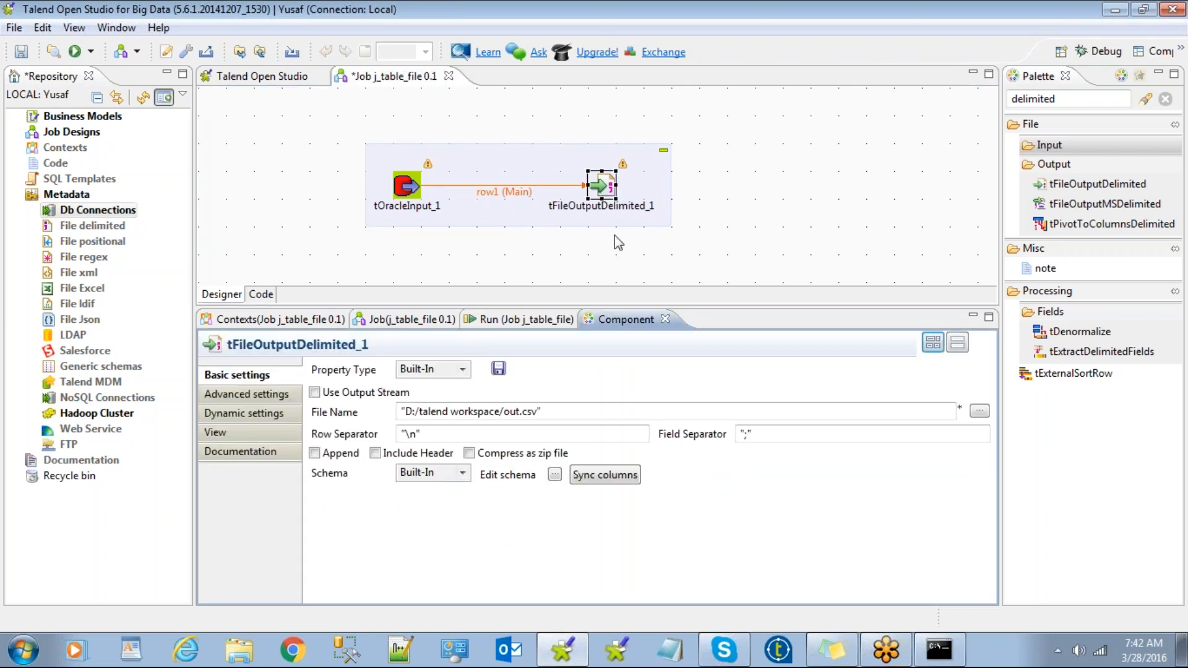
{"action": "left_click_drag", "start_coordinate": [556, 413], "coordinate": [360, 413]}
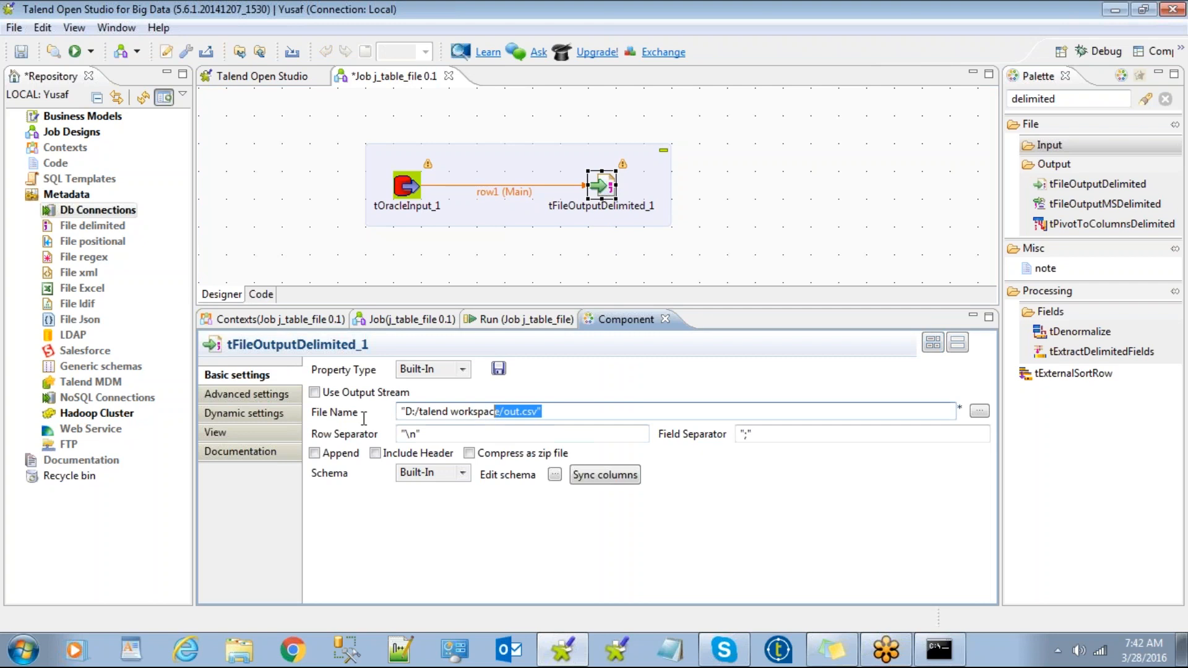
{"action": "left_click", "coordinate": [979, 411]}
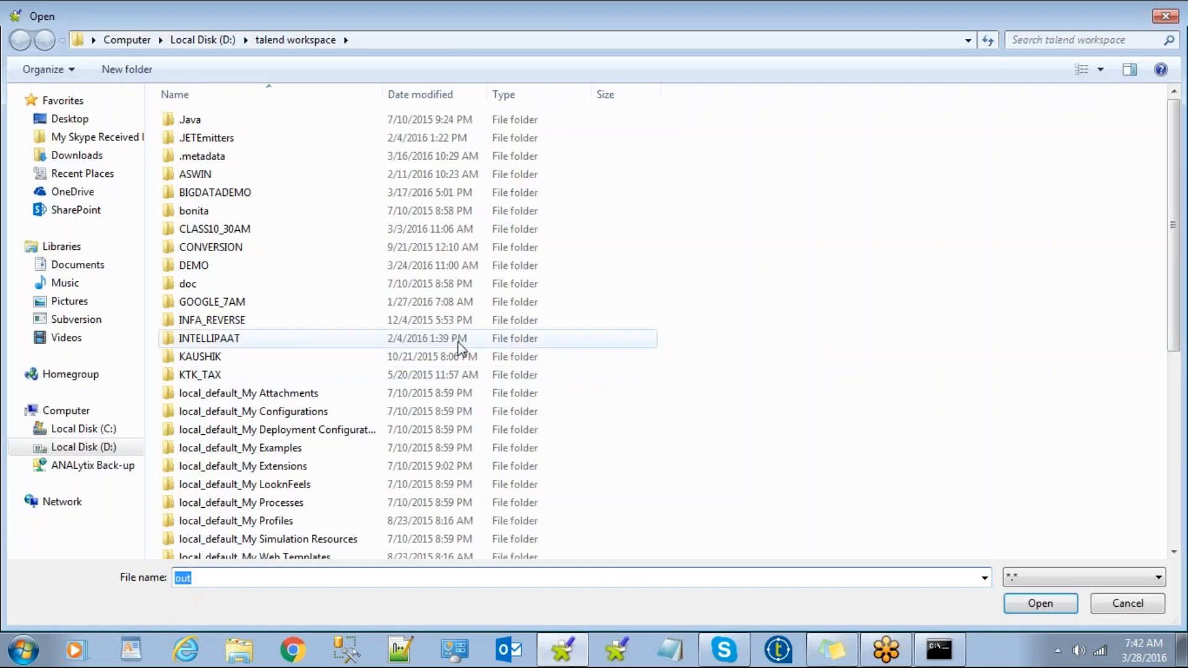
{"action": "left_click", "coordinate": [66, 119]}
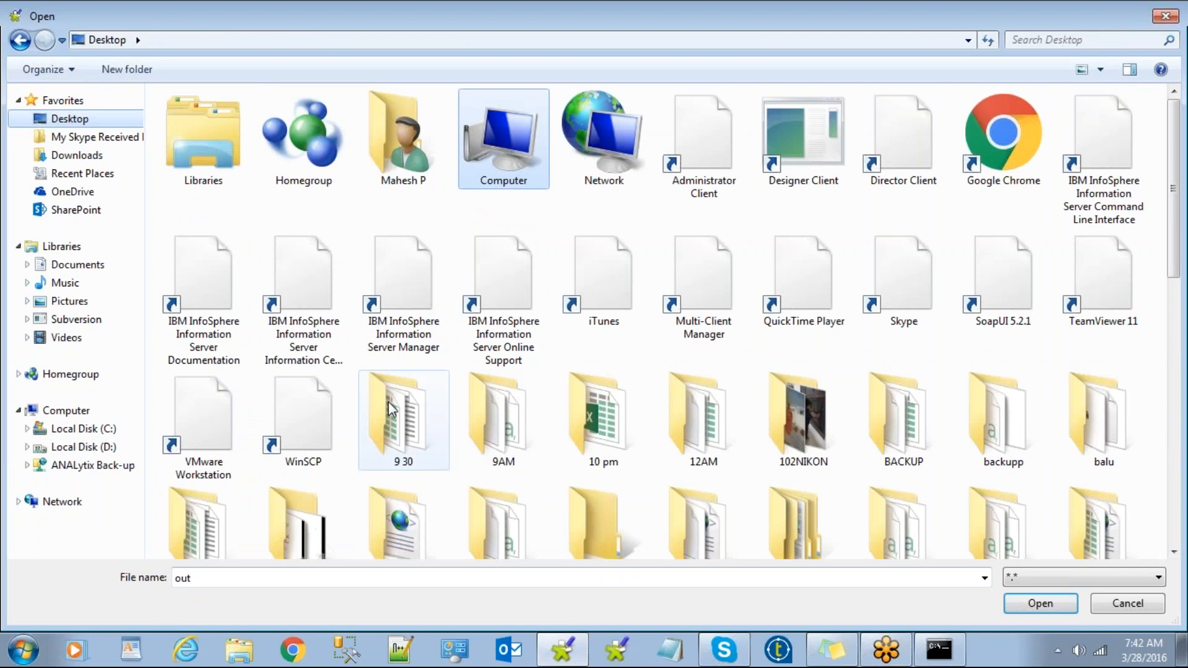
{"action": "left_click", "coordinate": [497, 417]}
{"action": "double_click", "coordinate": [496, 424]}
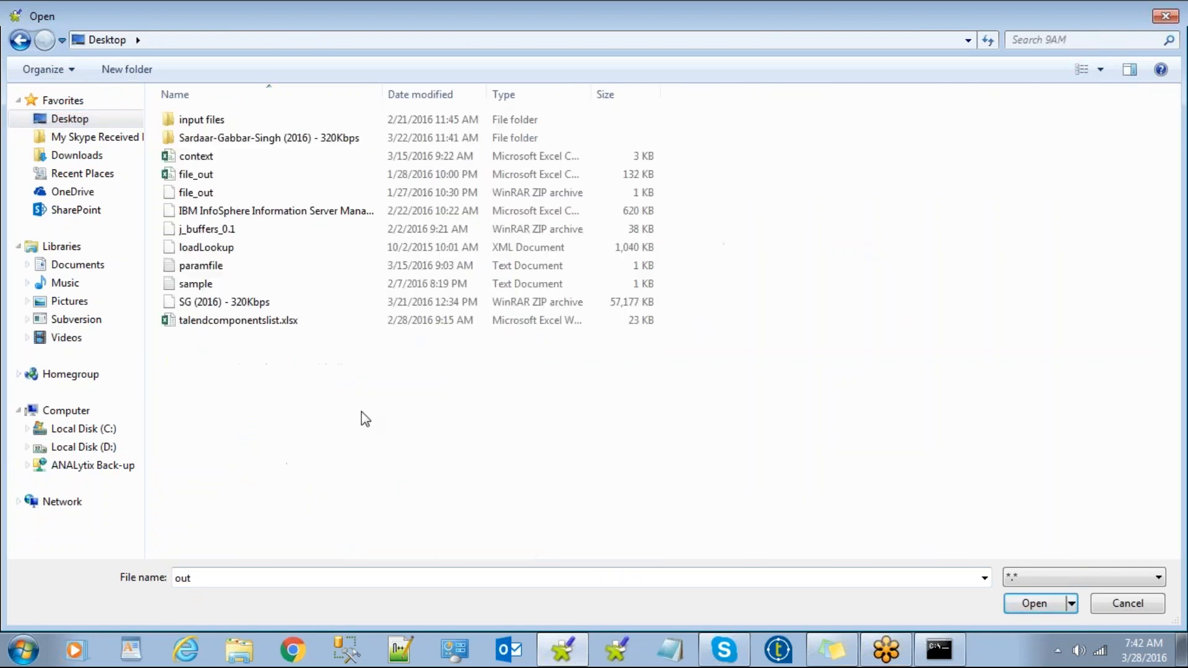
{"action": "double_click", "coordinate": [181, 579]}
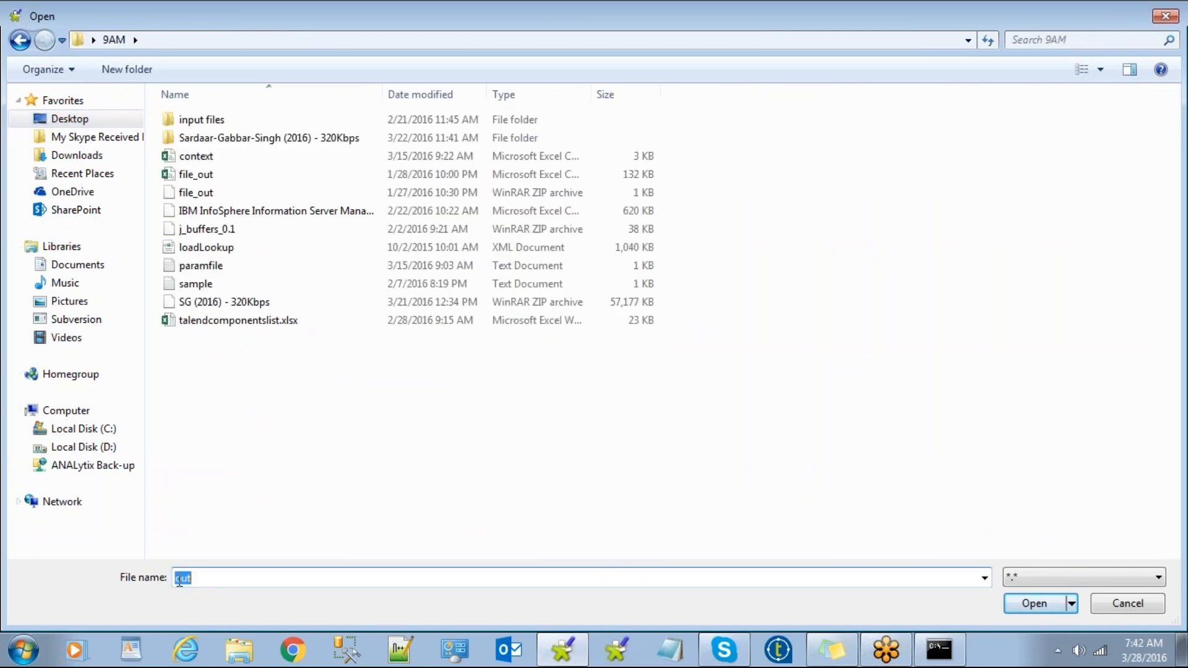
{"action": "type", "text": "o"}
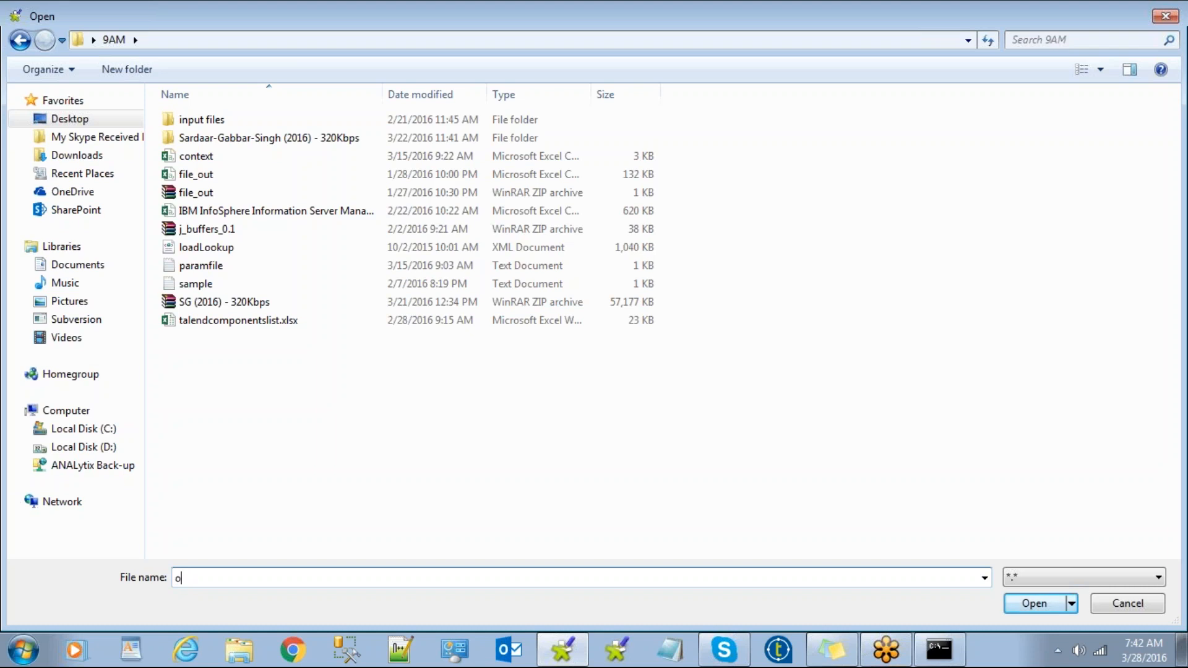
{"action": "type", "text": "ut_emp_delimited.csv"}
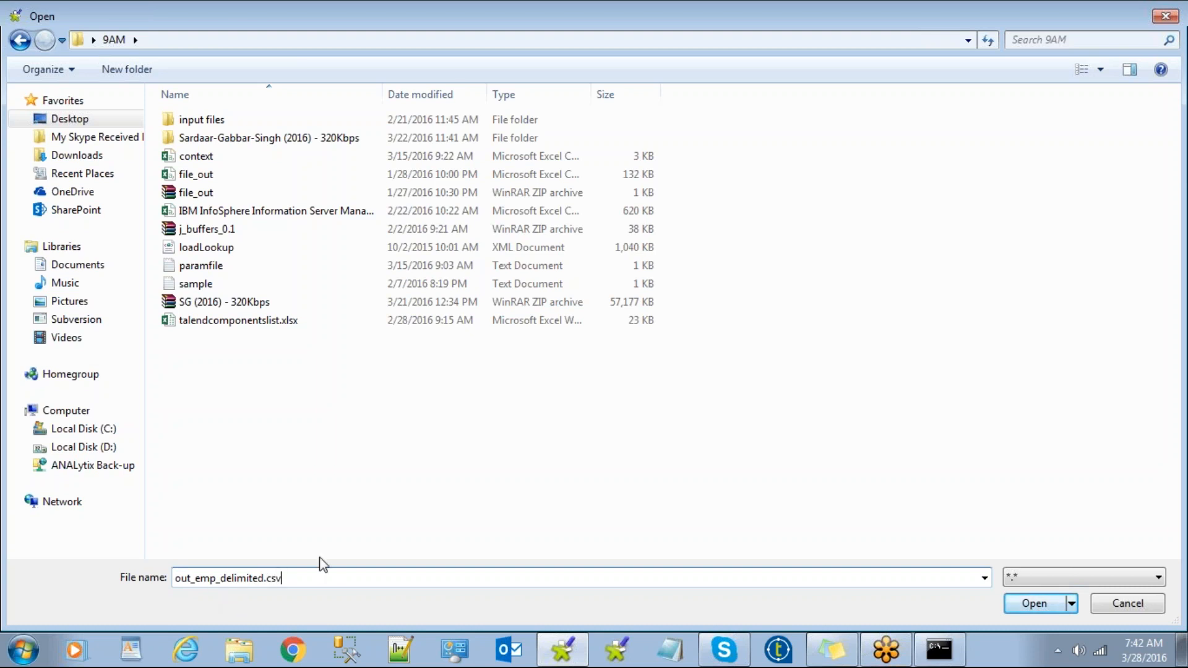
{"action": "left_click", "coordinate": [1045, 612]}
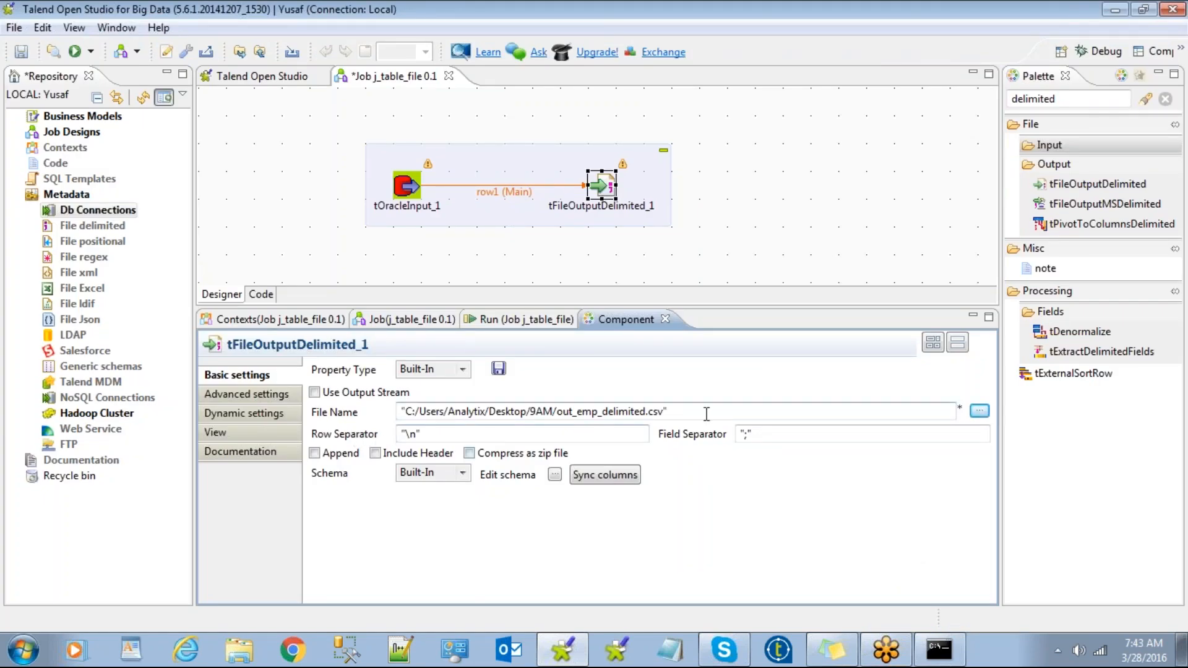
Replace the ';' field separator with ',' in tFileOutputDelimited_1's Basic settings.
{"action": "left_click", "coordinate": [747, 434]}
{"action": "key", "text": "BackSpace"}
{"action": "type", "text": ","}
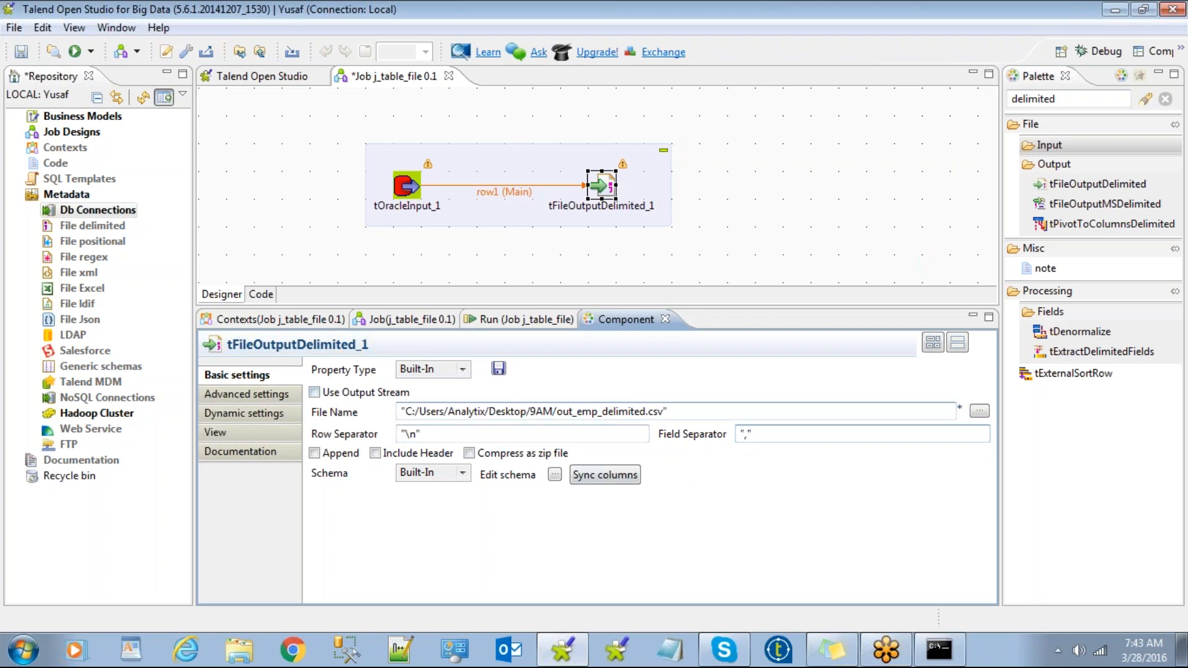
Double-check the output file path, row separator and comma field separator, then bring up the Run panel.
{"action": "left_click", "coordinate": [409, 412]}
{"action": "left_click_drag", "start_coordinate": [409, 411], "coordinate": [668, 412]}
{"action": "left_click_drag", "start_coordinate": [438, 434], "coordinate": [368, 429]}
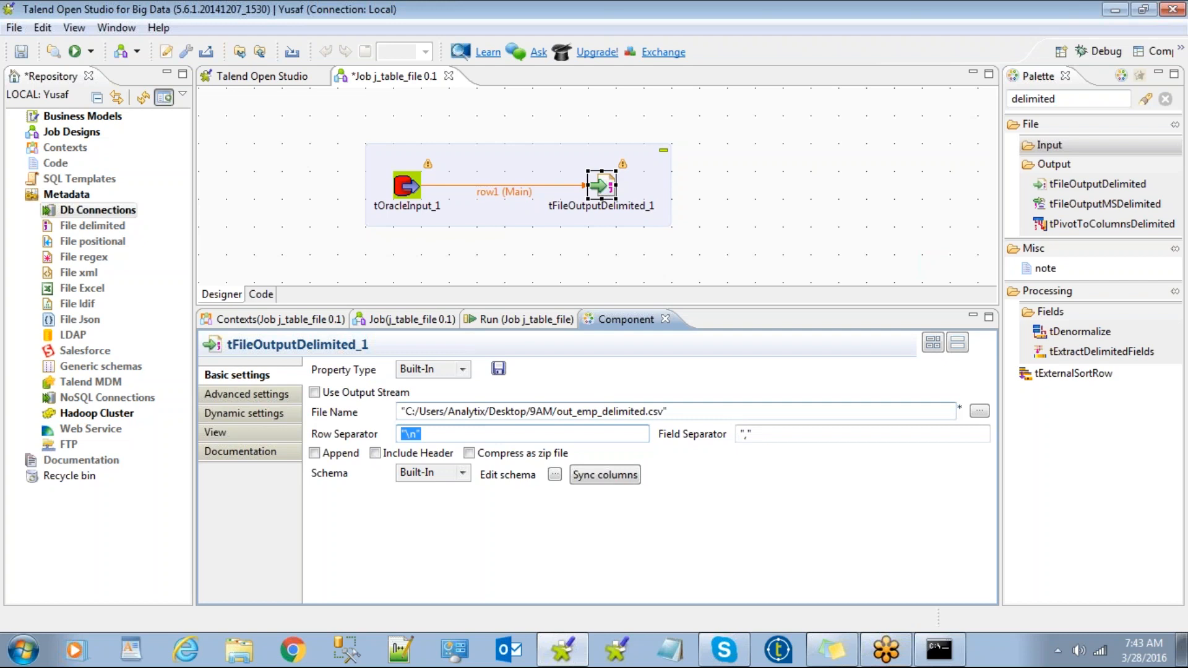
{"action": "left_click", "coordinate": [745, 434]}
{"action": "left_click_drag", "start_coordinate": [753, 434], "coordinate": [718, 434]}
{"action": "left_click", "coordinate": [729, 472]}
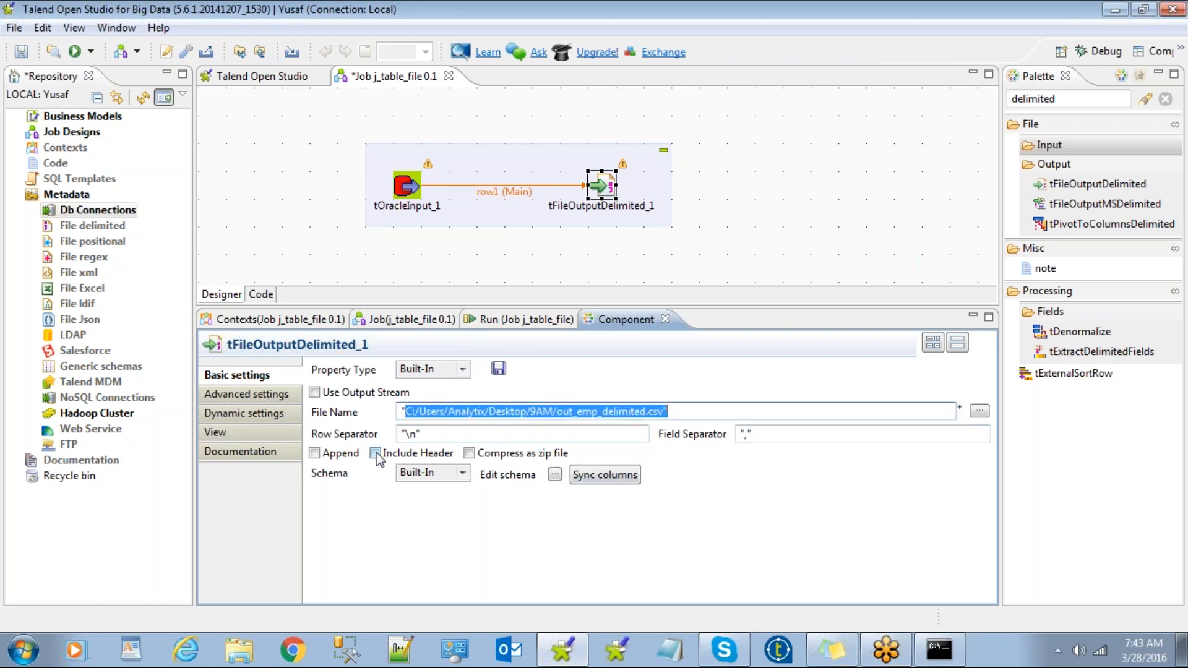
{"action": "left_click", "coordinate": [513, 320]}
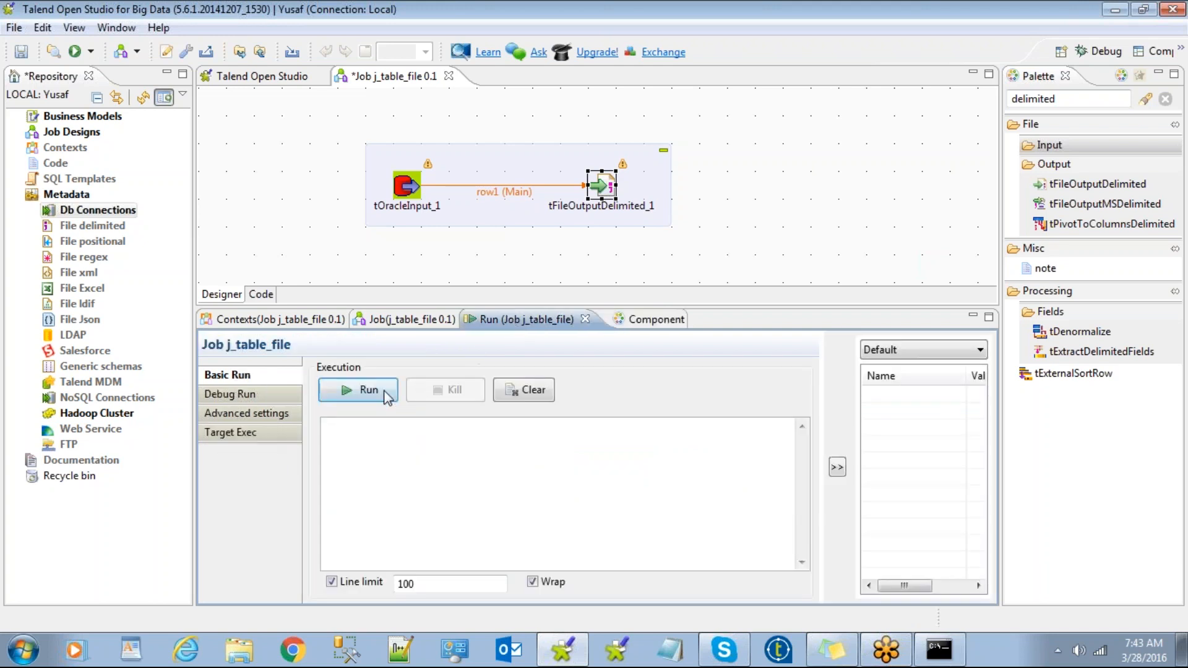
Run j_table_file and accept the component update so 16 rows transfer with exit code 0.
{"action": "left_click", "coordinate": [362, 396]}
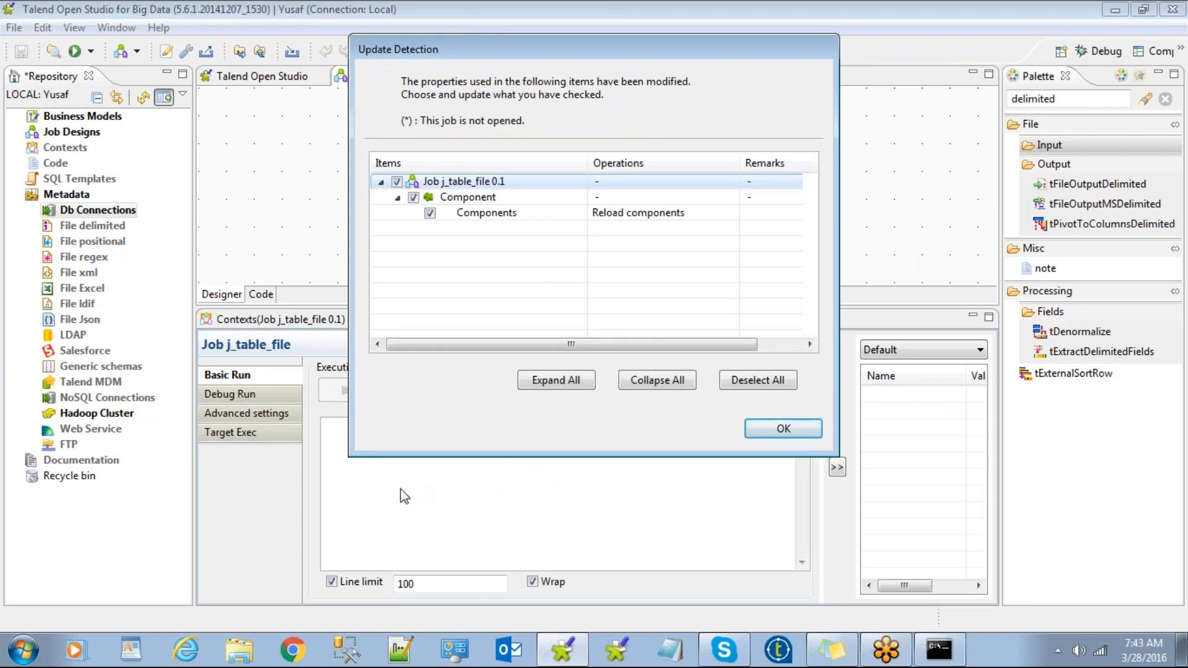
{"action": "left_click", "coordinate": [783, 427]}
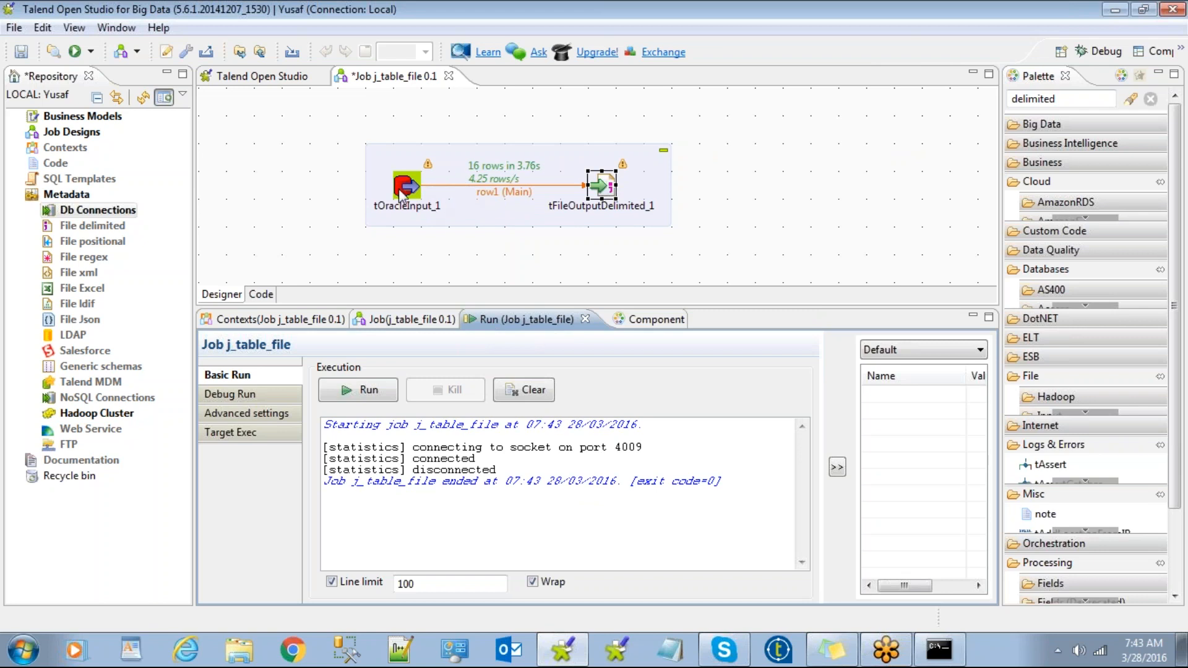
Open out_emp_delimited from the Desktop's 9AM folder with Edit with Notepad++.
{"action": "left_click", "coordinate": [247, 651]}
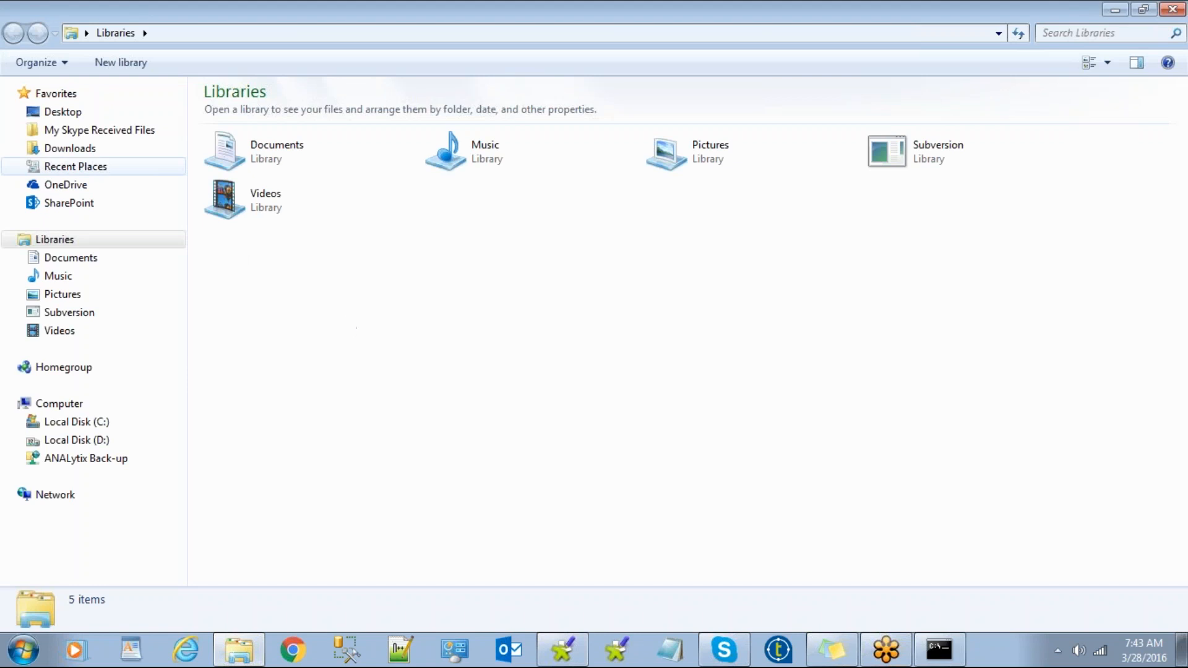
{"action": "left_click", "coordinate": [62, 112]}
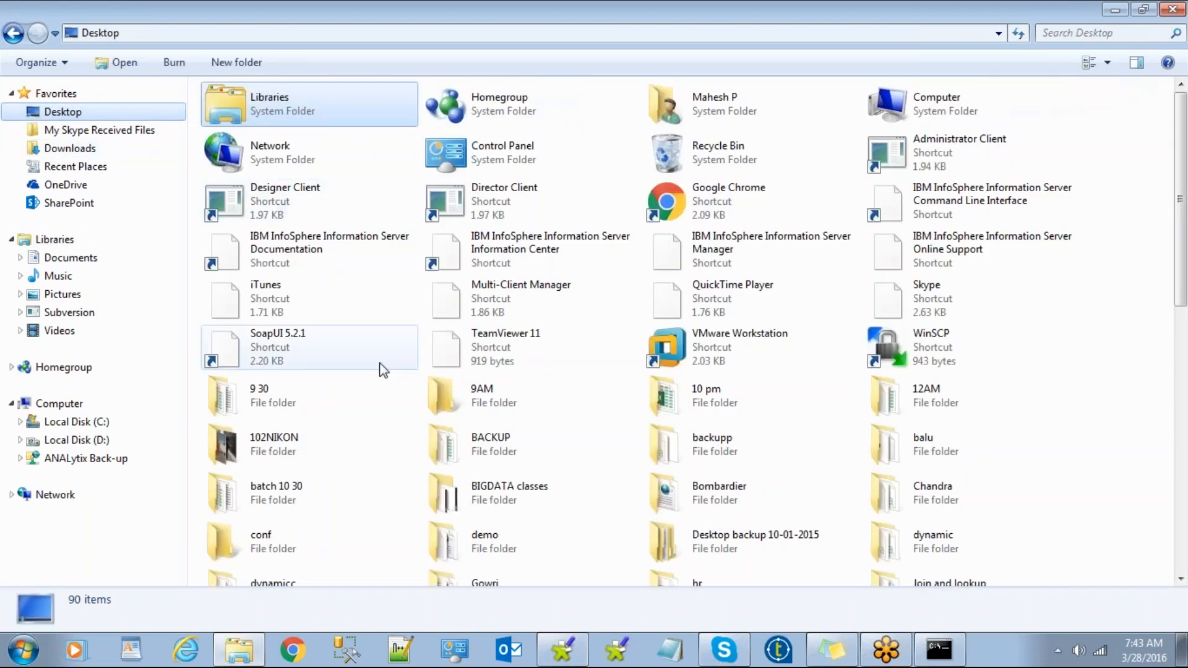
{"action": "double_click", "coordinate": [484, 403]}
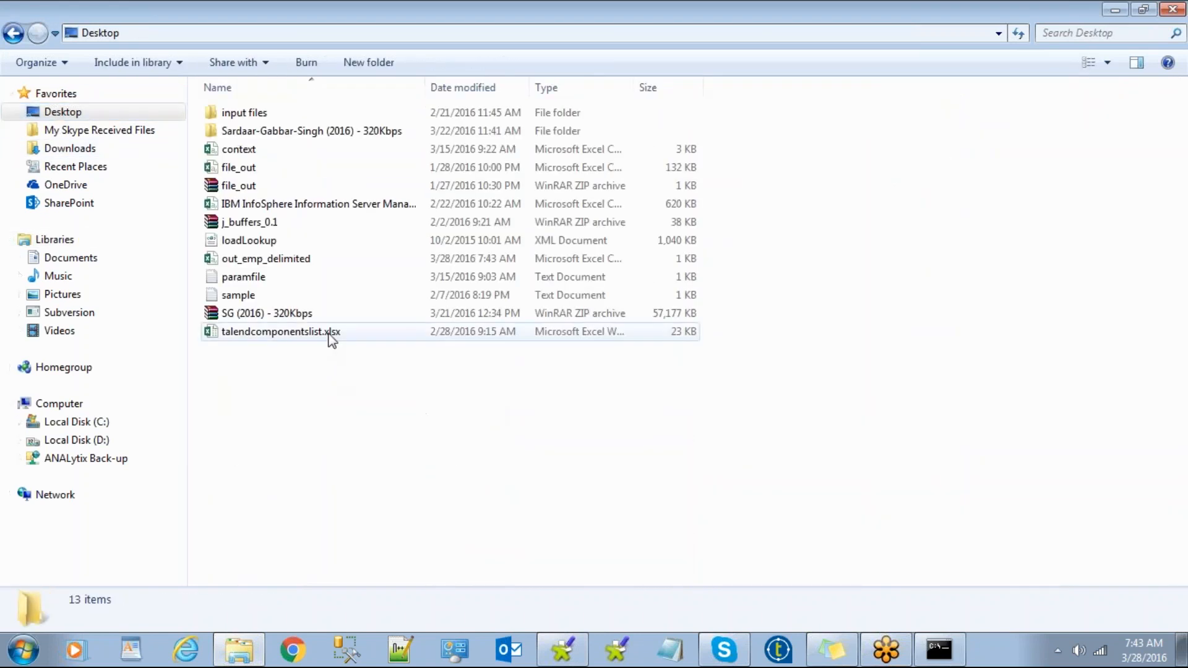
{"action": "left_click", "coordinate": [319, 337]}
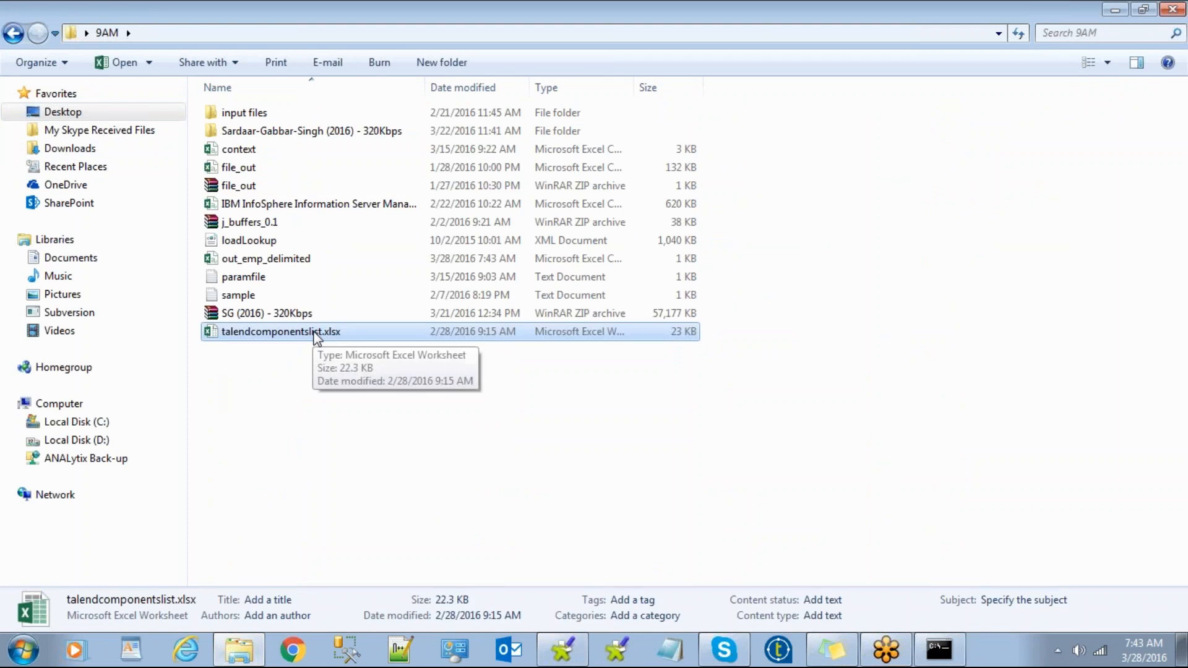
{"action": "left_click", "coordinate": [304, 393]}
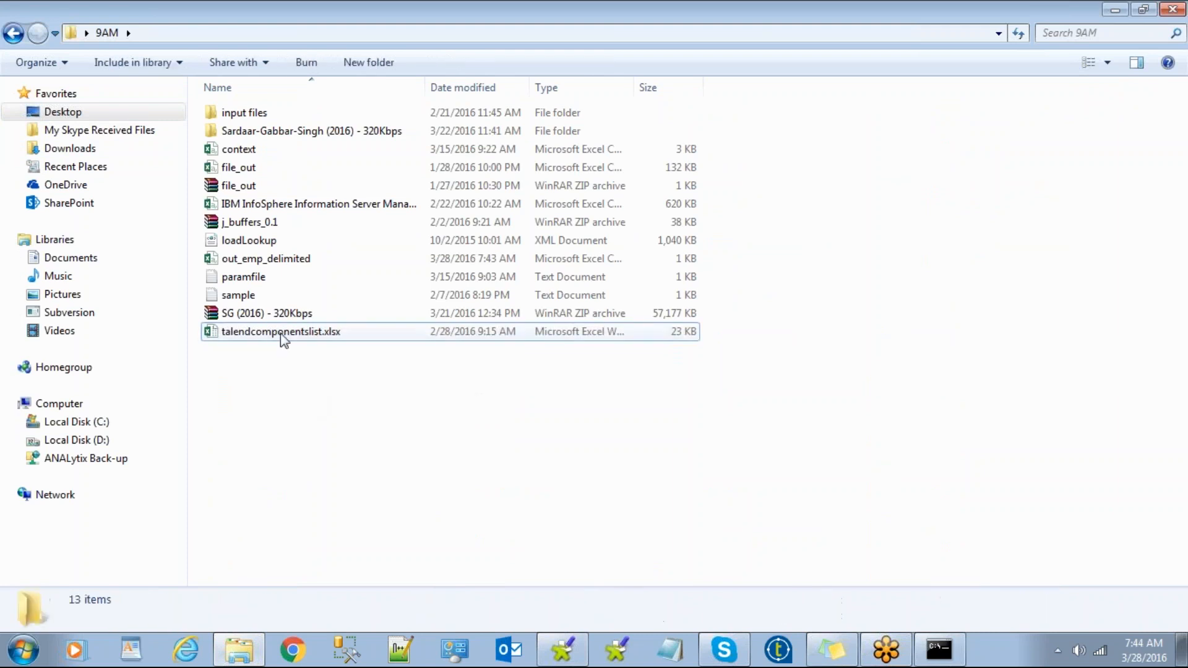
{"action": "left_click", "coordinate": [280, 260]}
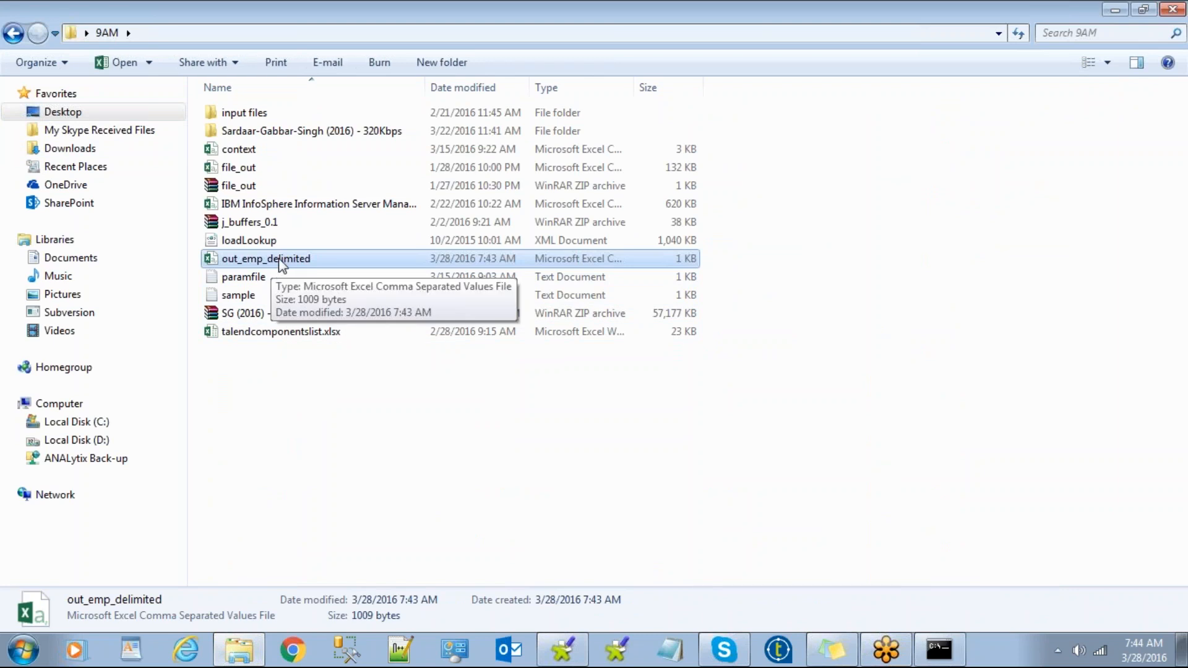
{"action": "right_click", "coordinate": [282, 257]}
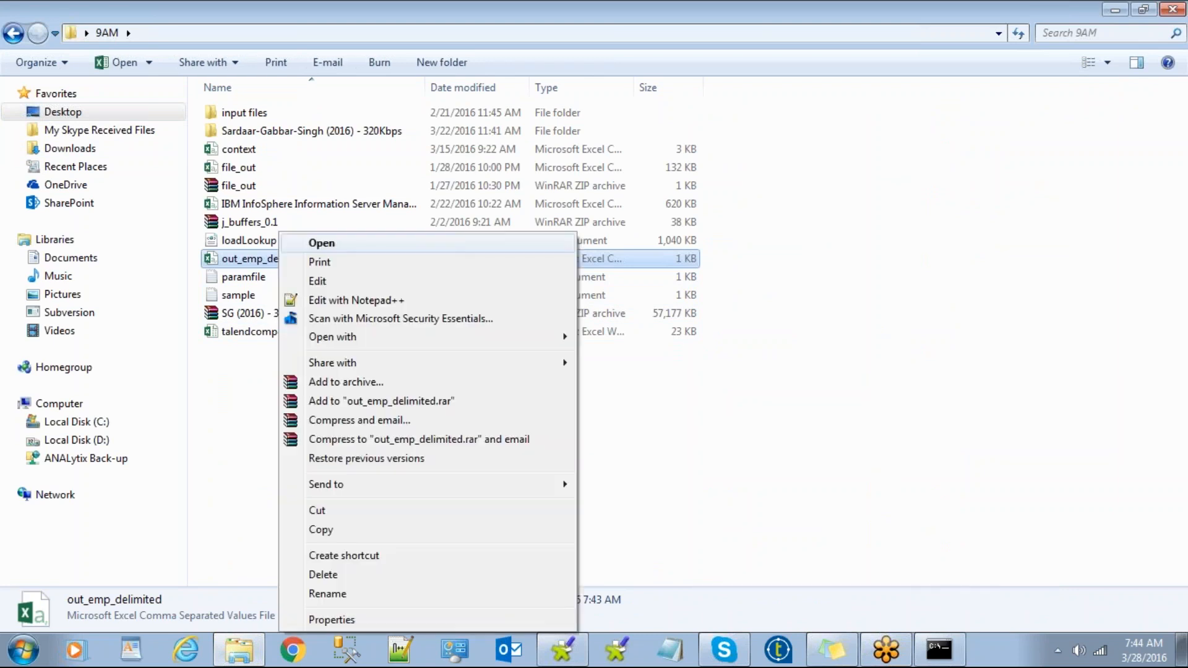
{"action": "left_click", "coordinate": [342, 300]}
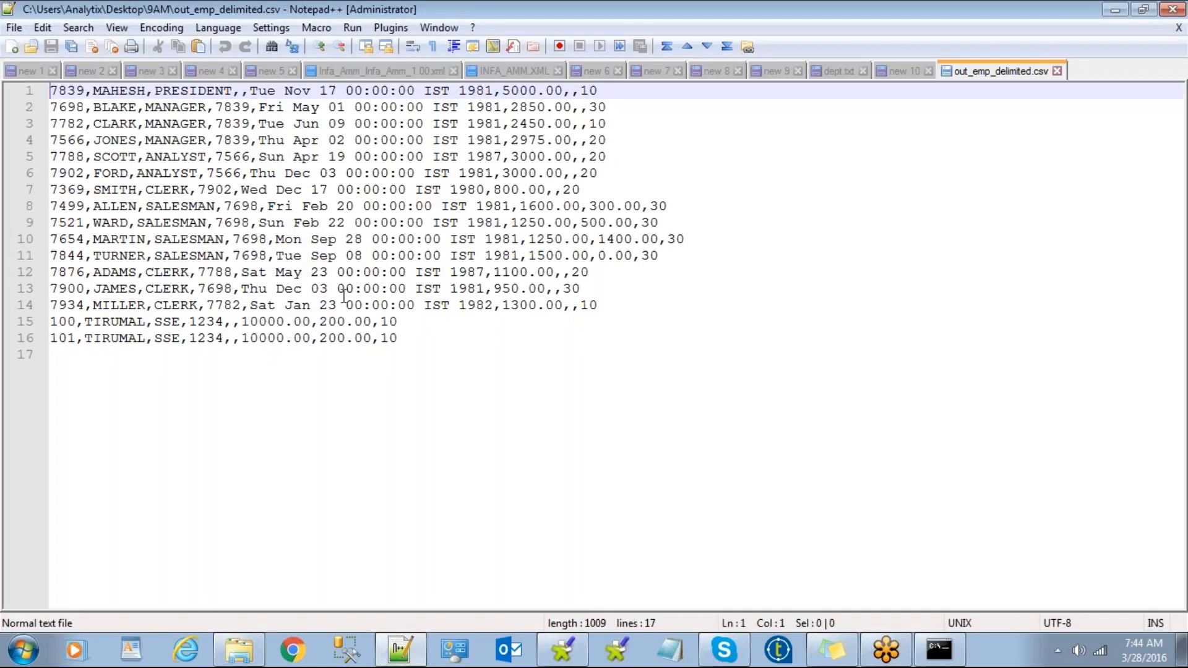
Select and review the 16 comma-separated employee rows, then deselect the text.
{"action": "left_click_drag", "start_coordinate": [435, 351], "coordinate": [18, 81]}
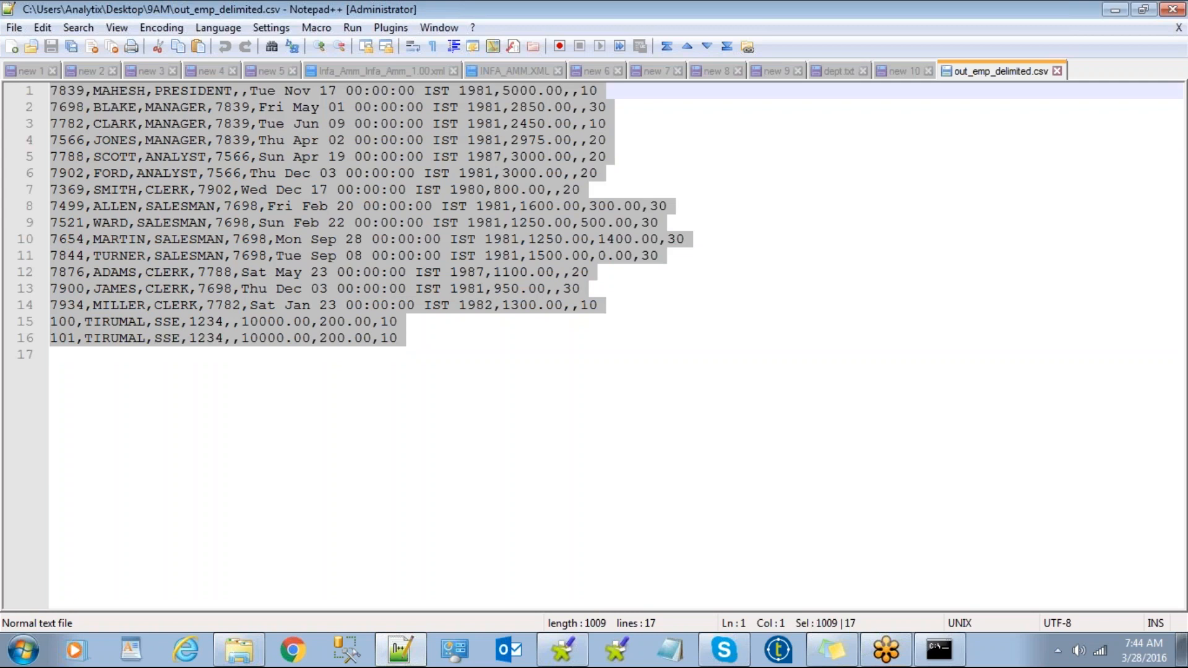
{"action": "left_click", "coordinate": [216, 377]}
{"action": "left_click", "coordinate": [380, 385]}
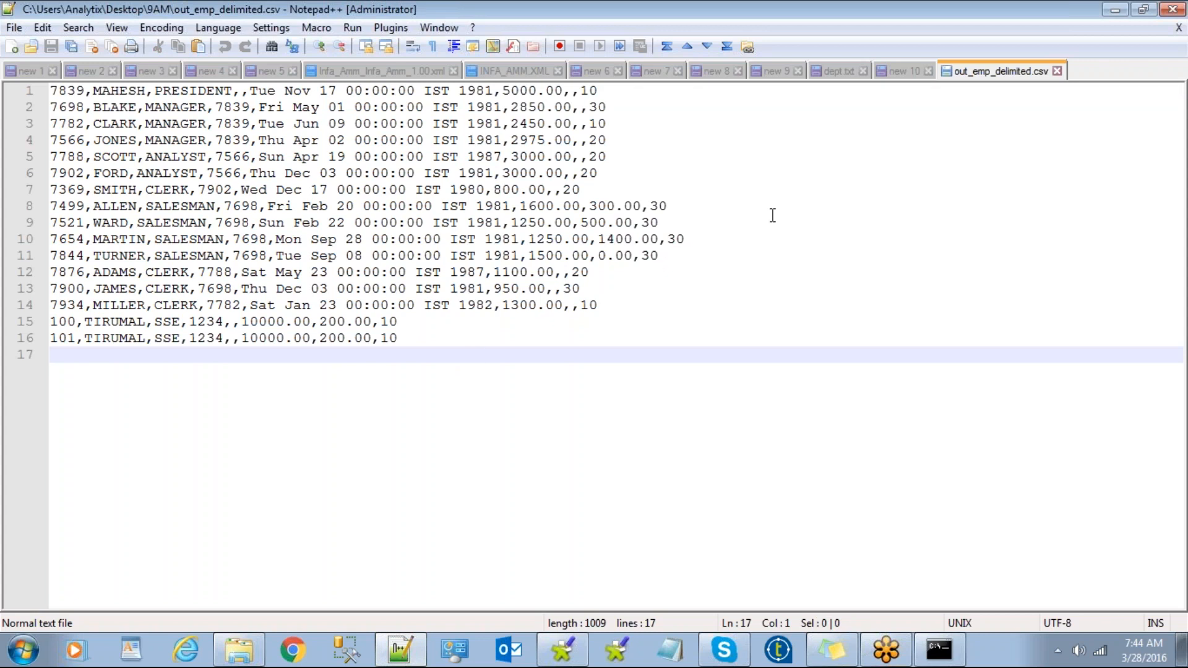
Minimize Notepad++ and bring the Talend j_table_file job back to the front.
{"action": "left_click", "coordinate": [1115, 9]}
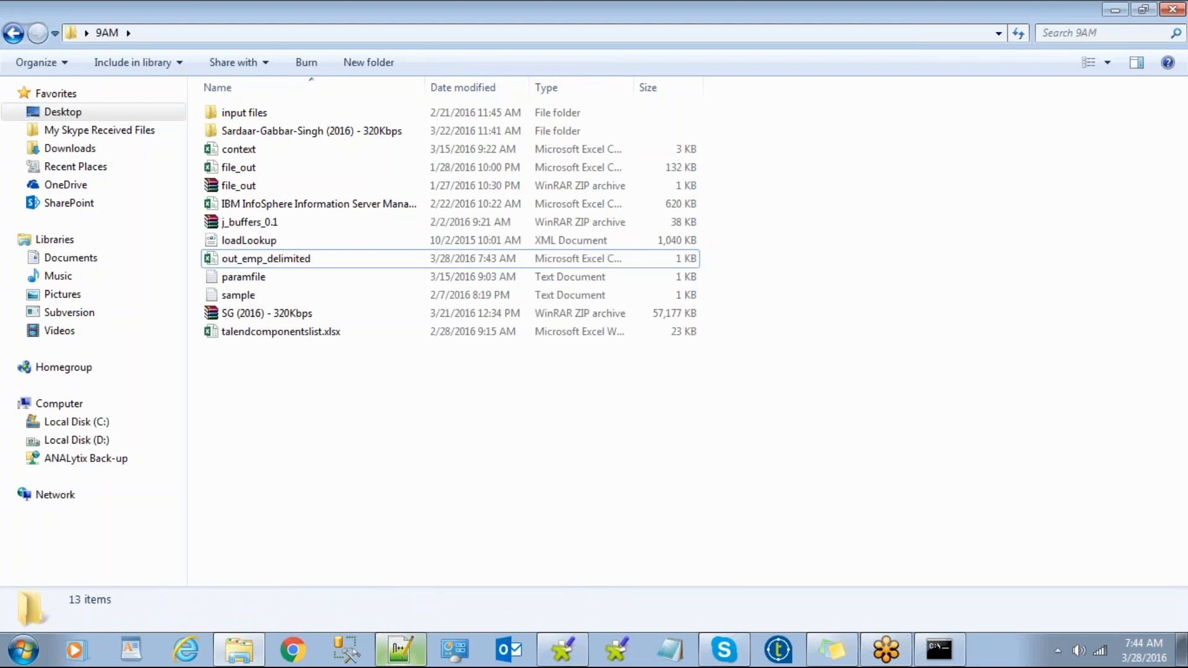
{"action": "left_click", "coordinate": [401, 653]}
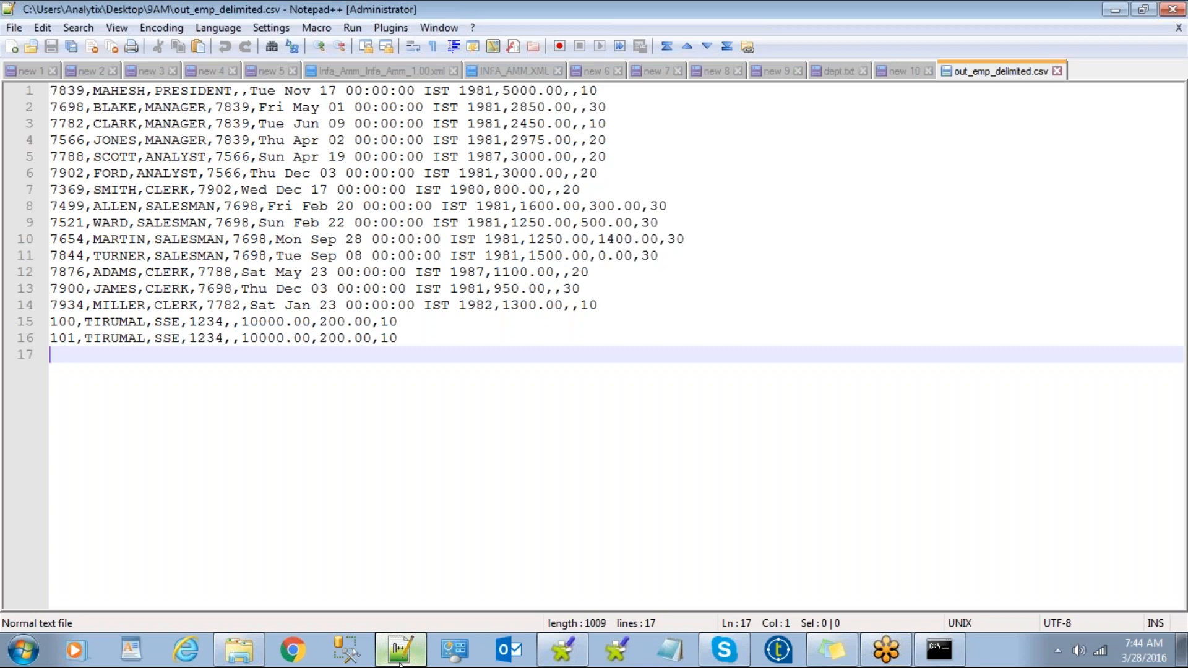
{"action": "left_click", "coordinate": [401, 662]}
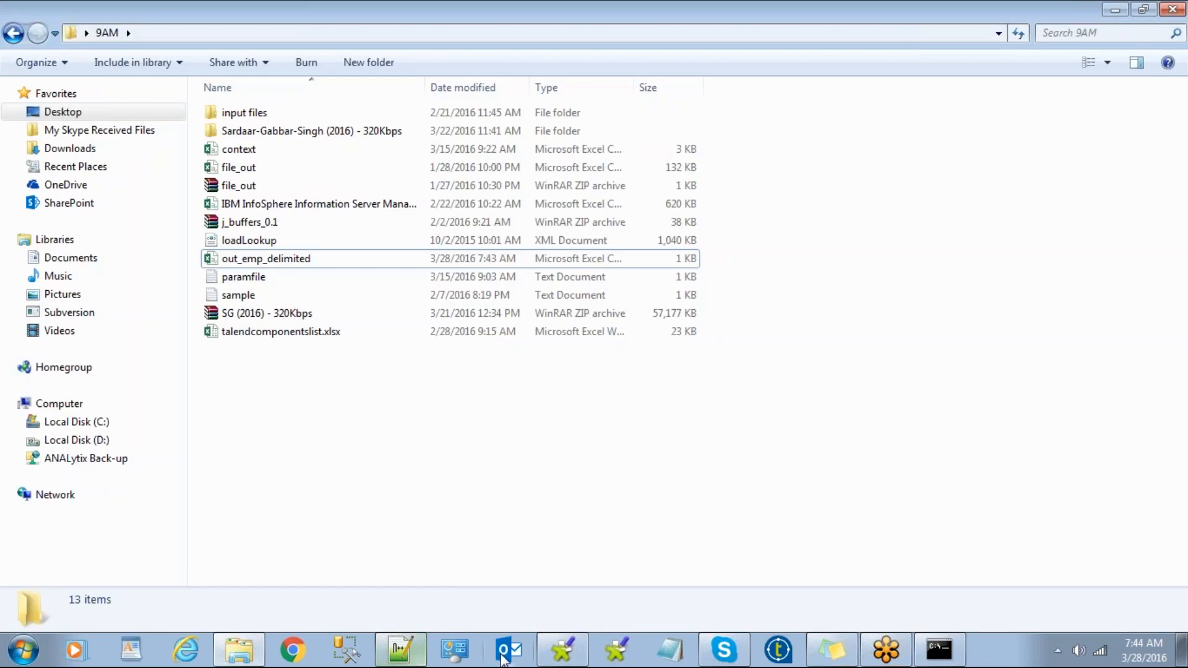
{"action": "left_click", "coordinate": [564, 656]}
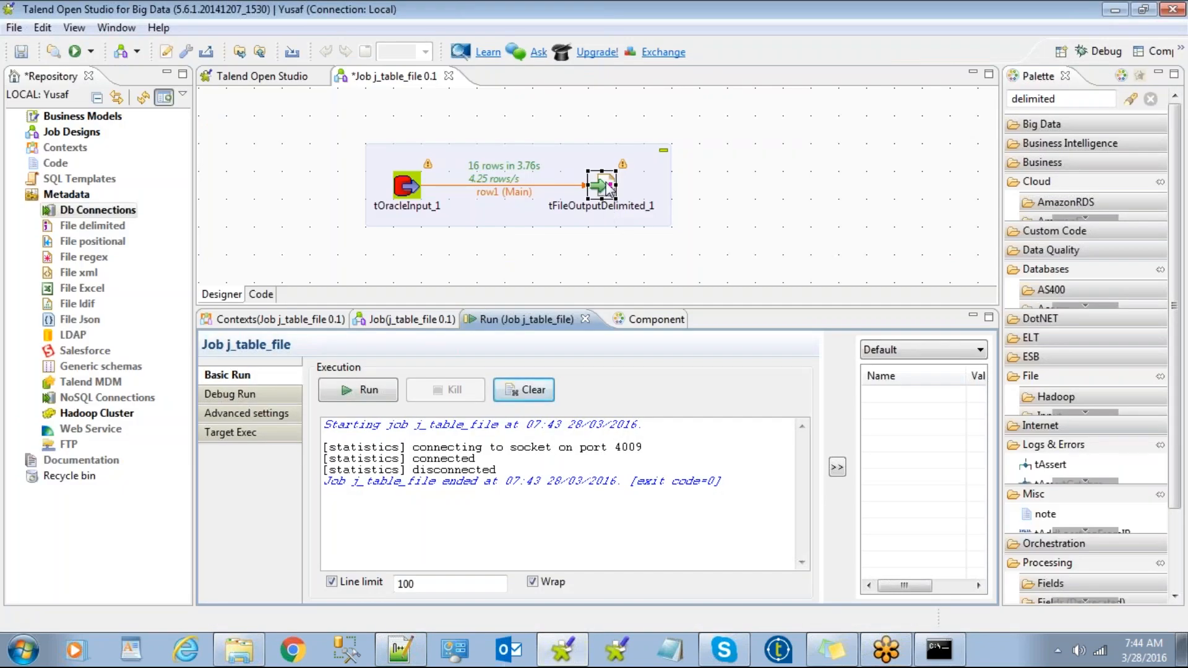
Tick Include Header on tFileOutputDelimited_1, then minimize Talend and the 9AM Explorer window.
{"action": "left_click", "coordinate": [605, 186]}
{"action": "double_click", "coordinate": [605, 187]}
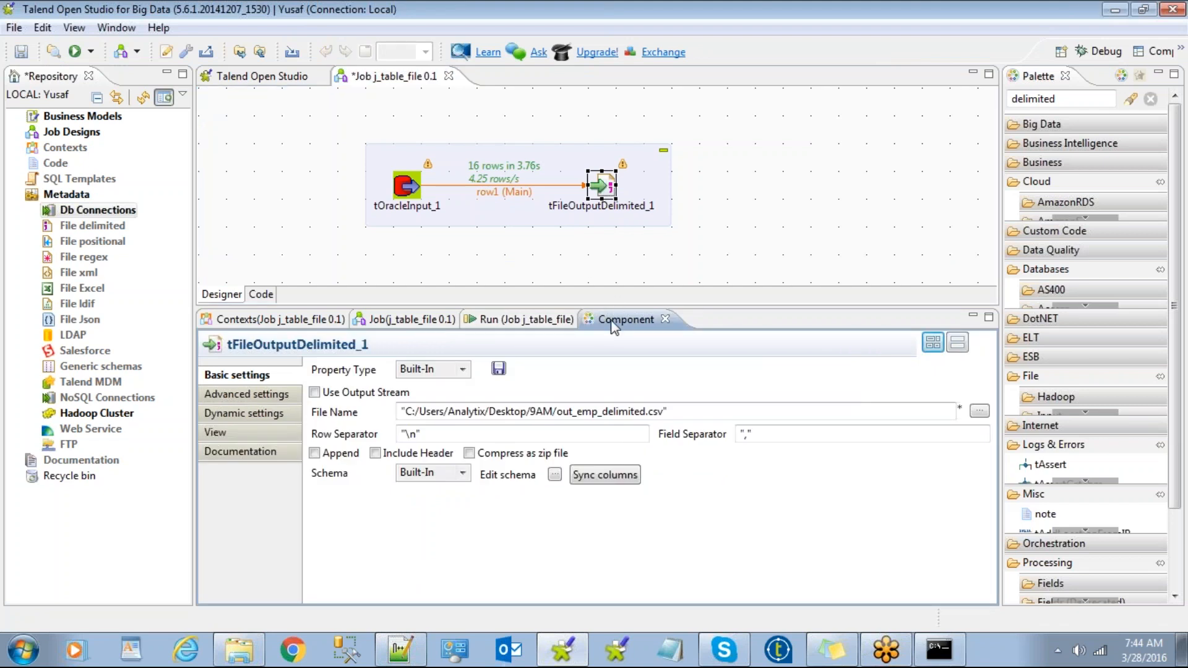
{"action": "left_click", "coordinate": [409, 196]}
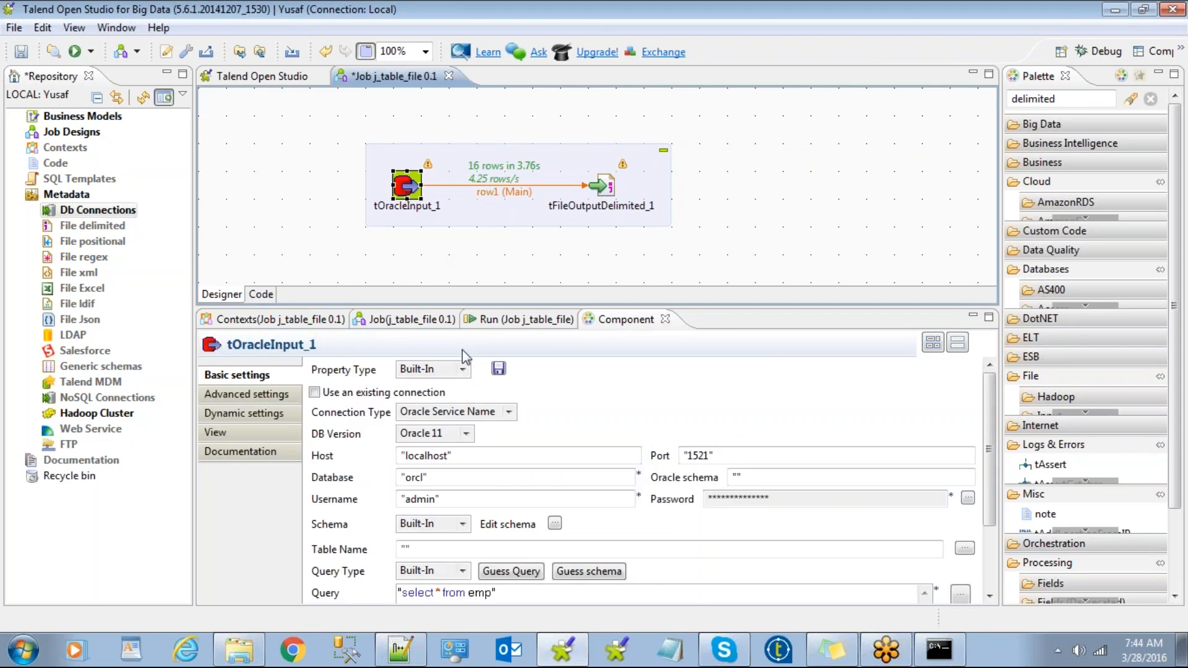
{"action": "left_click", "coordinate": [606, 197]}
{"action": "left_click", "coordinate": [416, 194]}
{"action": "left_click", "coordinate": [608, 189]}
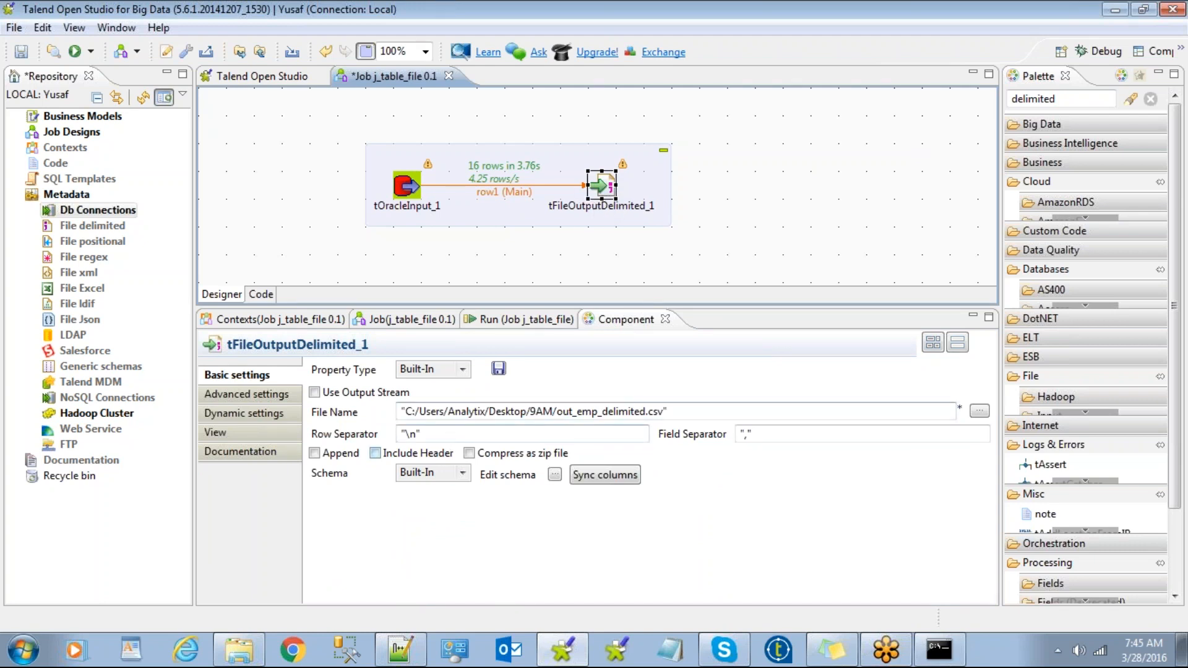
{"action": "left_click", "coordinate": [375, 453]}
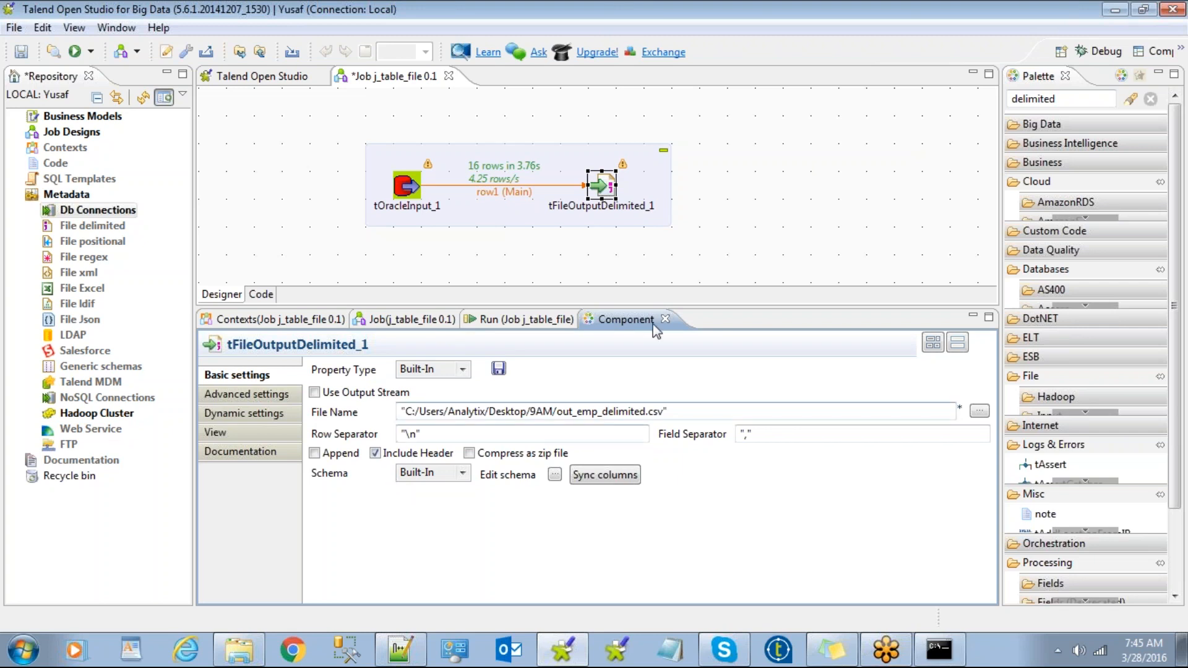
{"action": "left_click", "coordinate": [1119, 11]}
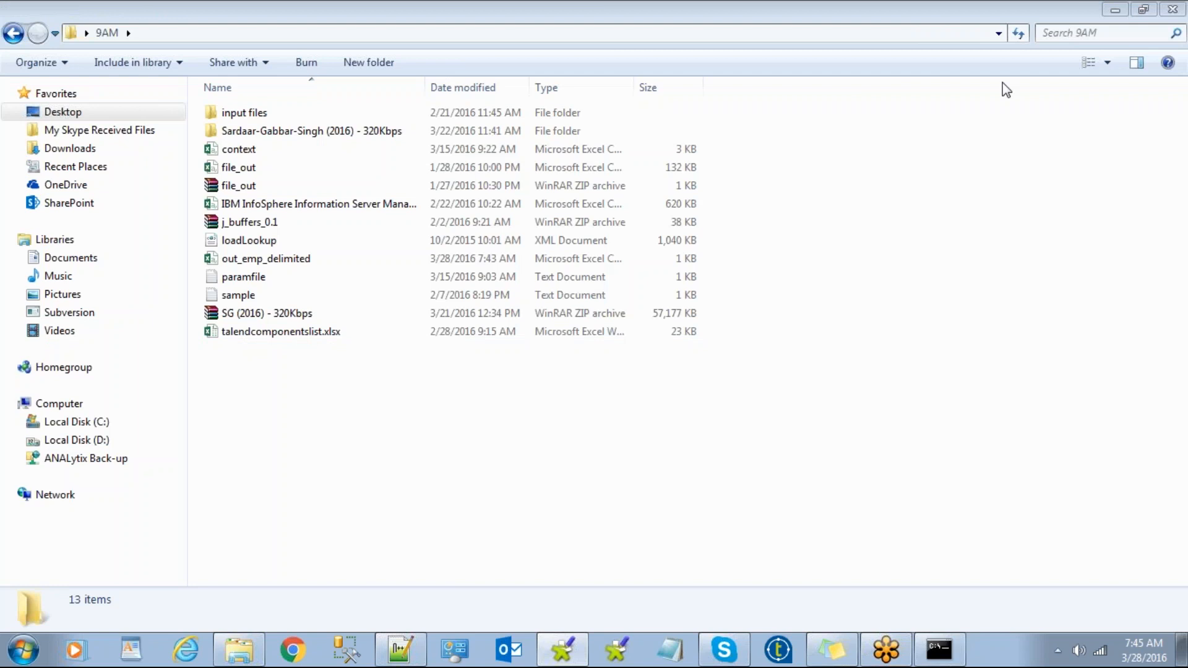
{"action": "left_click", "coordinate": [1117, 11]}
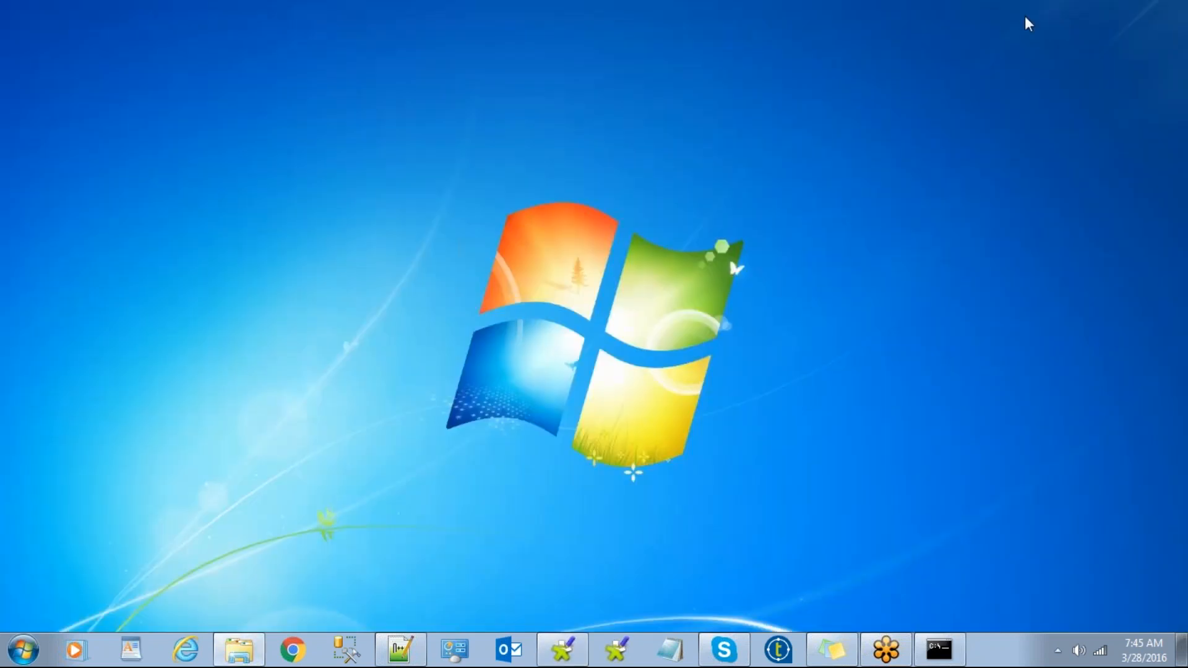
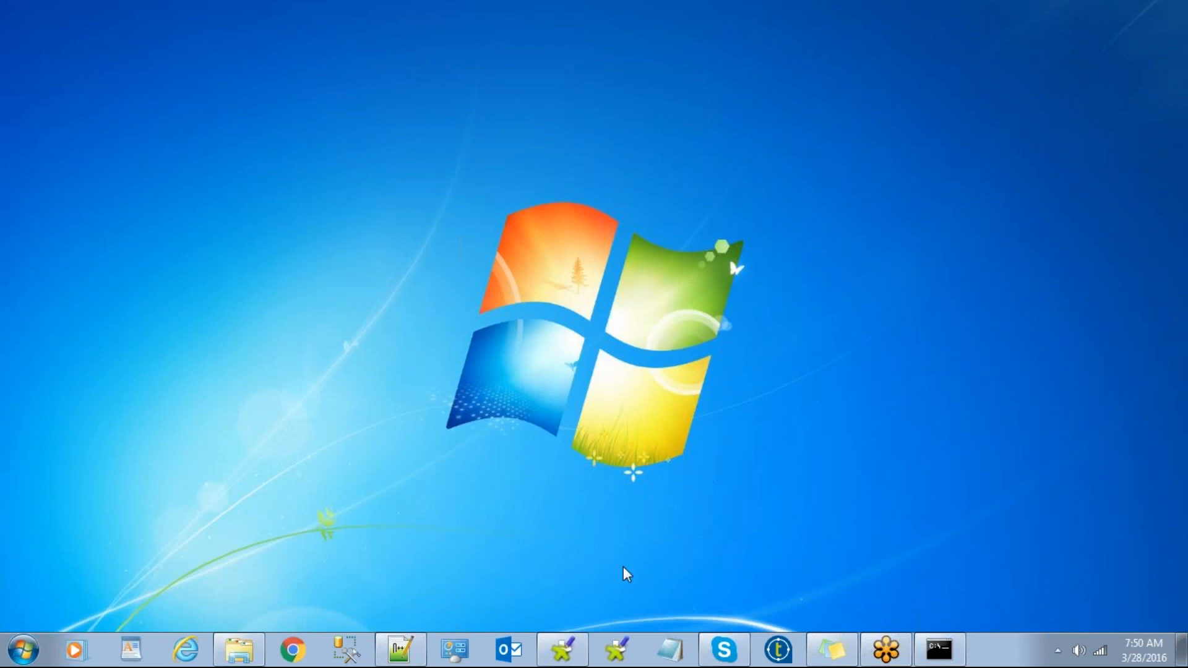
Switch to Talend Open Studio to show the j_table_file job with tOracleInput_1 and tFileOutputDelimited_1.
{"action": "left_click", "coordinate": [560, 655]}
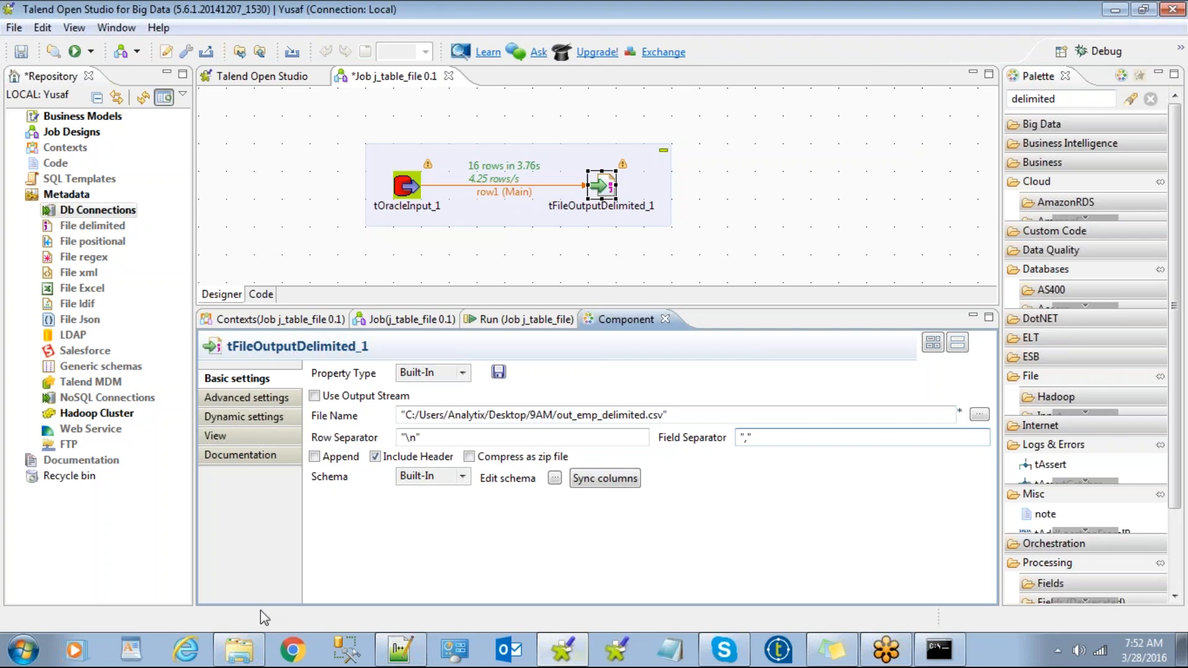
Search 'filter' and place a tFilterRow_1 component right of the output component.
{"action": "left_click", "coordinate": [501, 254]}
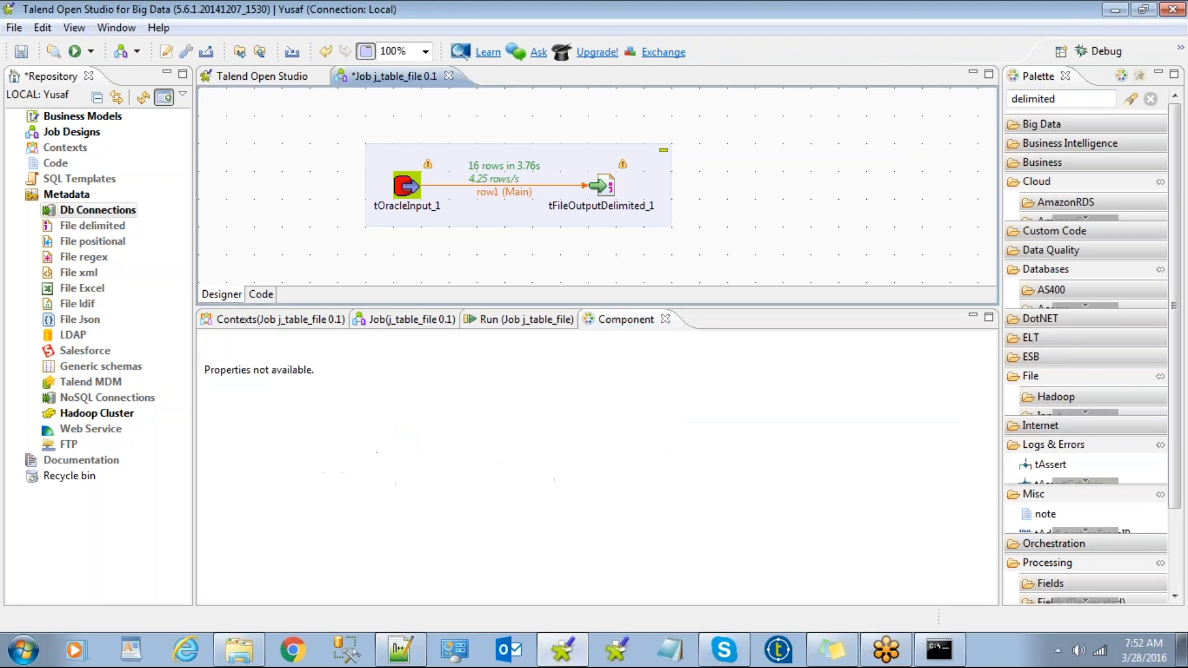
{"action": "type", "text": "filter"}
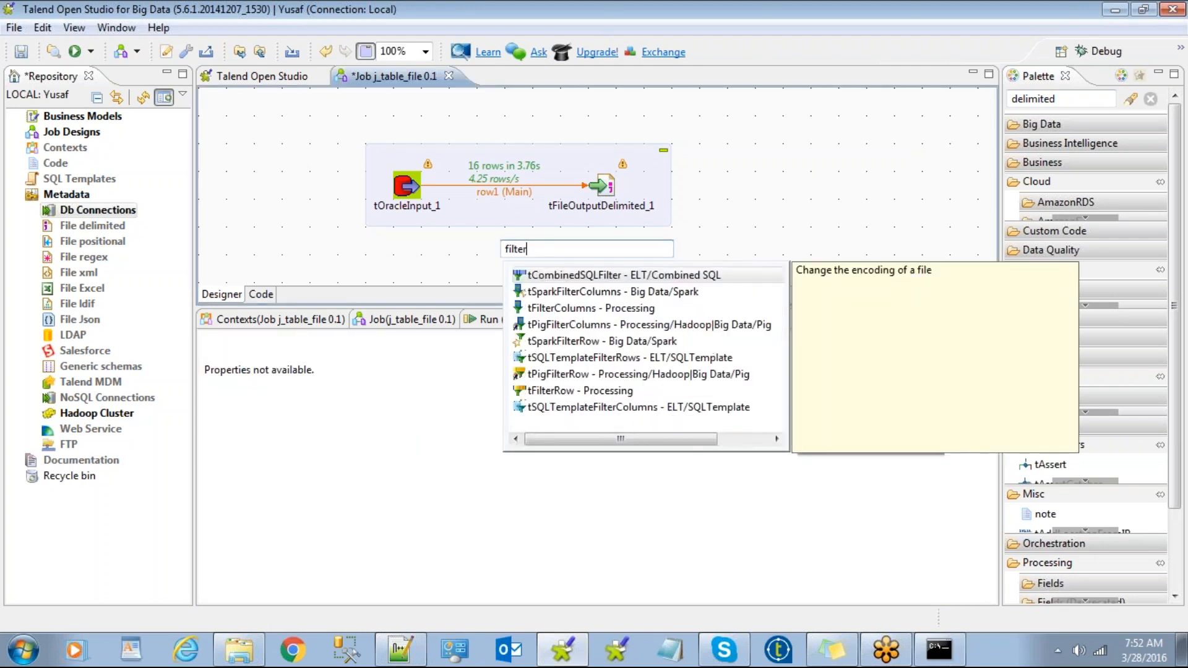
{"action": "left_click", "coordinate": [558, 392]}
{"action": "left_click_drag", "start_coordinate": [493, 215], "coordinate": [699, 155]}
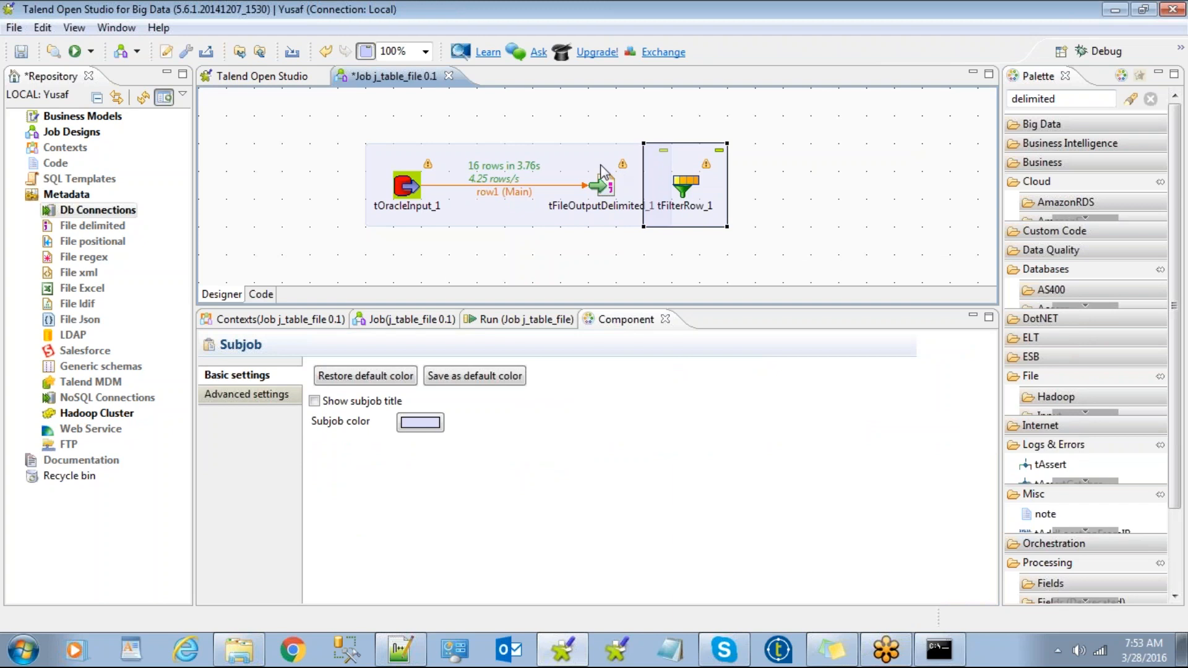
Shift the Oracle-to-file subjob left and reconnect row1 so it feeds tFilterRow_1.
{"action": "left_click", "coordinate": [485, 169]}
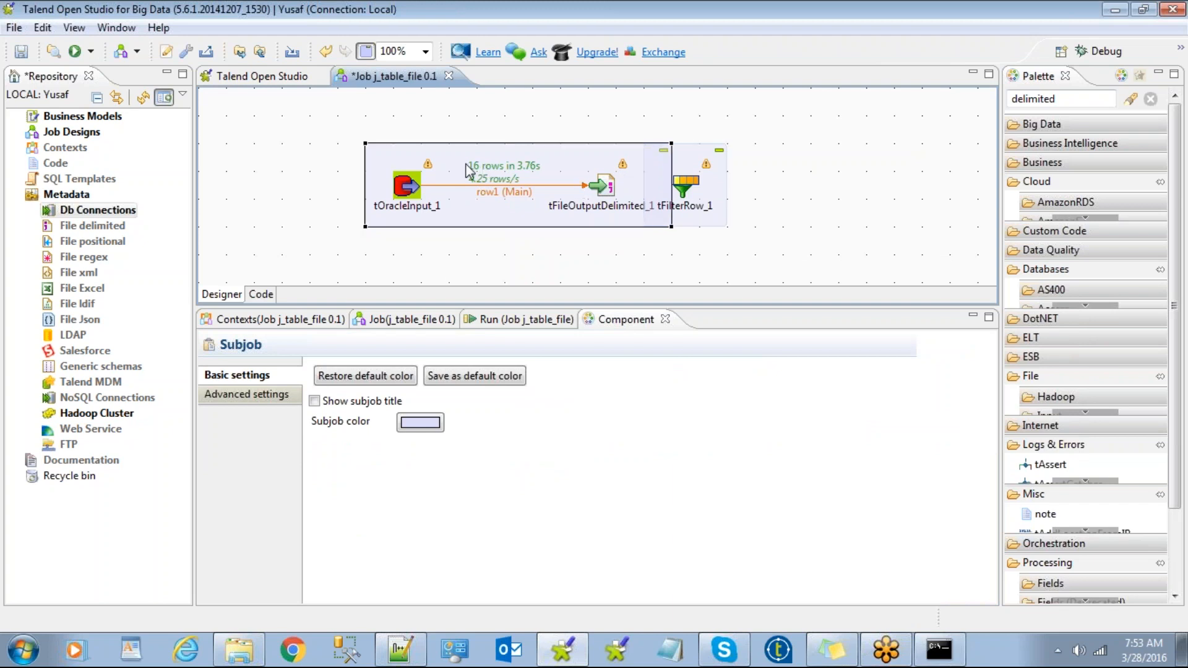
{"action": "left_click_drag", "start_coordinate": [452, 162], "coordinate": [369, 163]}
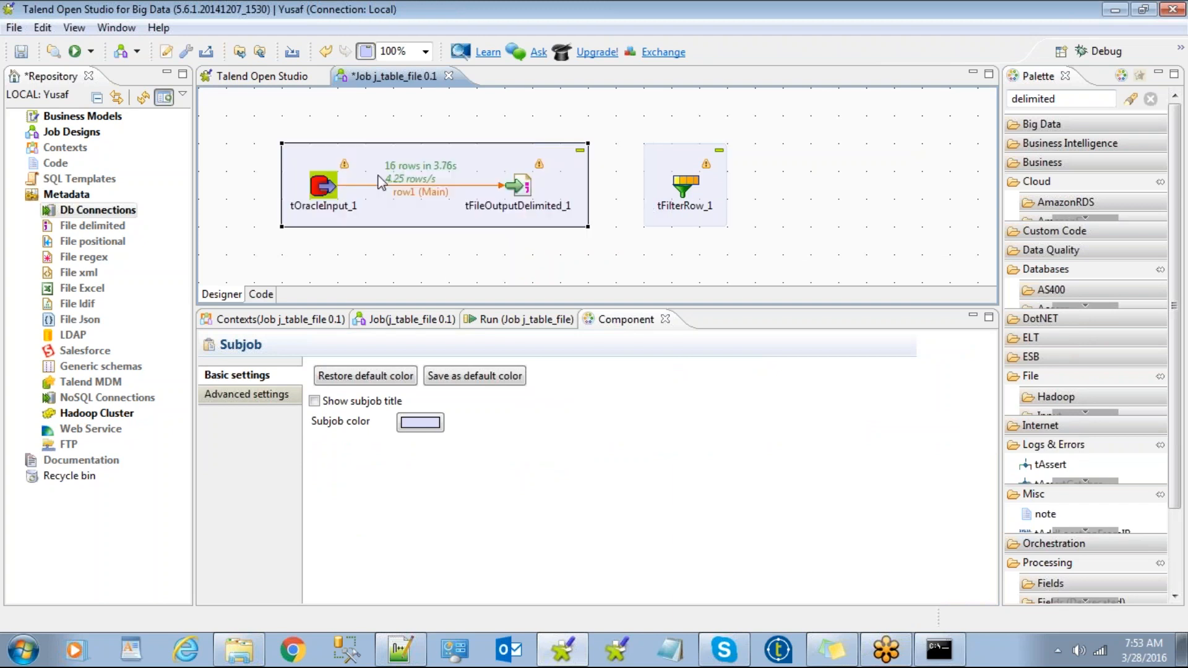
{"action": "left_click", "coordinate": [503, 187]}
{"action": "left_click_drag", "start_coordinate": [503, 187], "coordinate": [683, 180]}
Move tFileOutputDelimited_1 right and place tFilterRow_1 beside tOracleInput_1.
{"action": "left_click", "coordinate": [554, 187]}
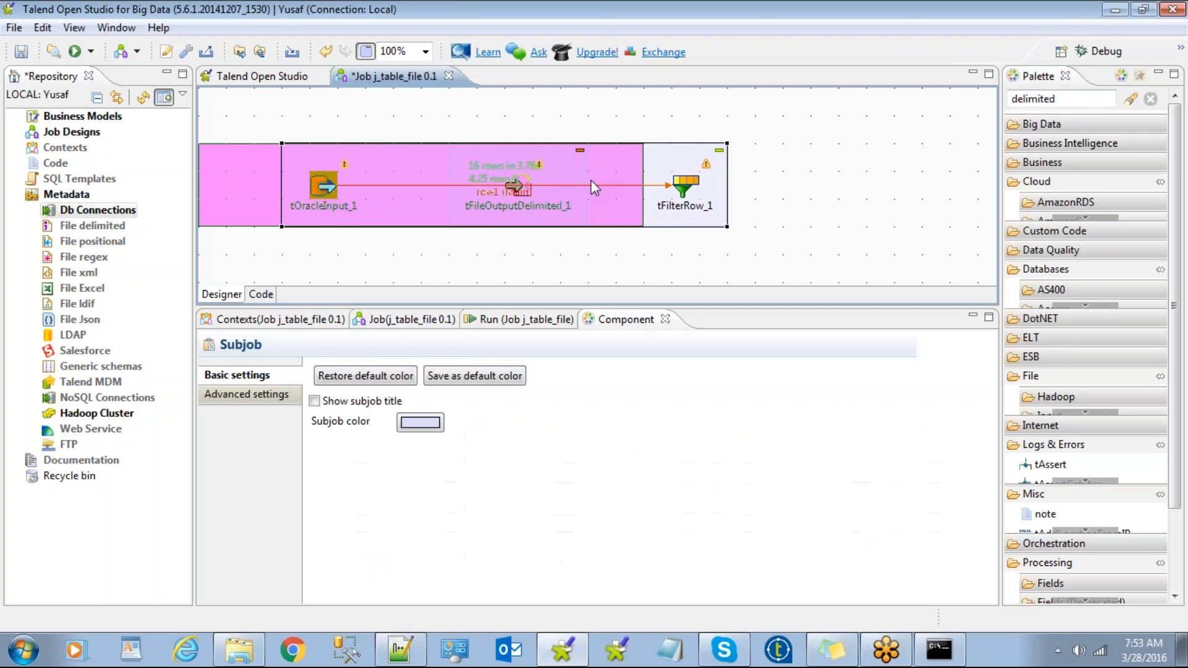
{"action": "left_click_drag", "start_coordinate": [559, 168], "coordinate": [838, 168]}
{"action": "left_click_drag", "start_coordinate": [684, 183], "coordinate": [489, 188]}
{"action": "left_click_drag", "start_coordinate": [753, 167], "coordinate": [643, 172]}
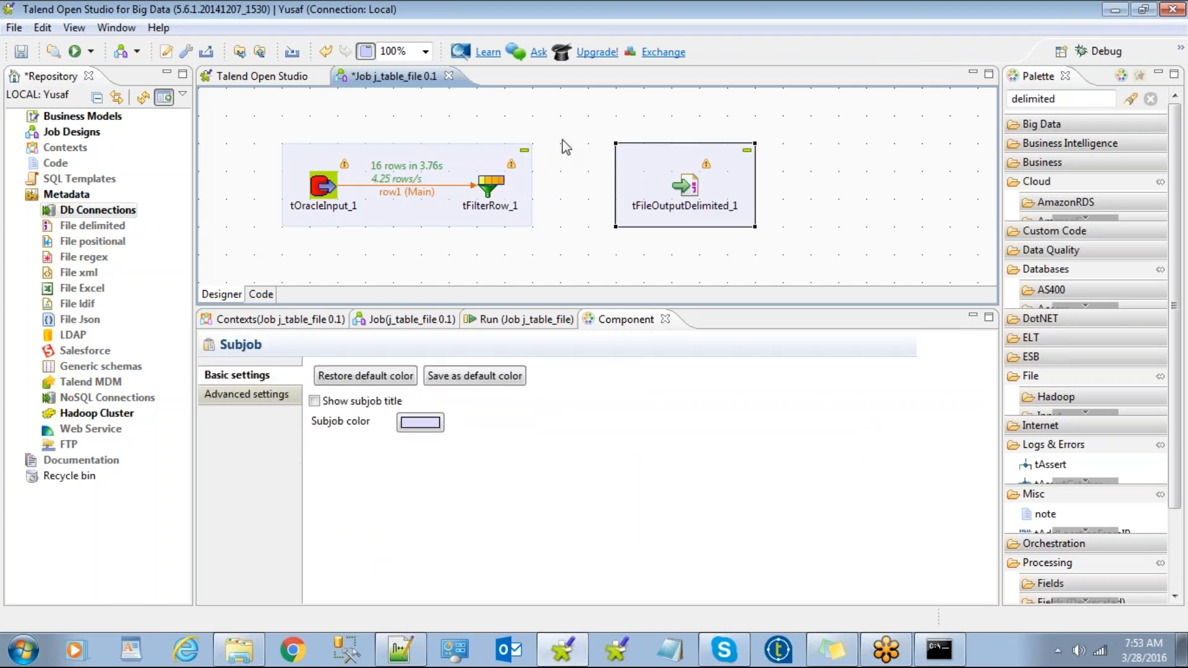
Review tFilterRow_1's context actions, then close a 'filterro' component search without adding anything.
{"action": "left_click", "coordinate": [494, 189]}
{"action": "right_click", "coordinate": [494, 189]}
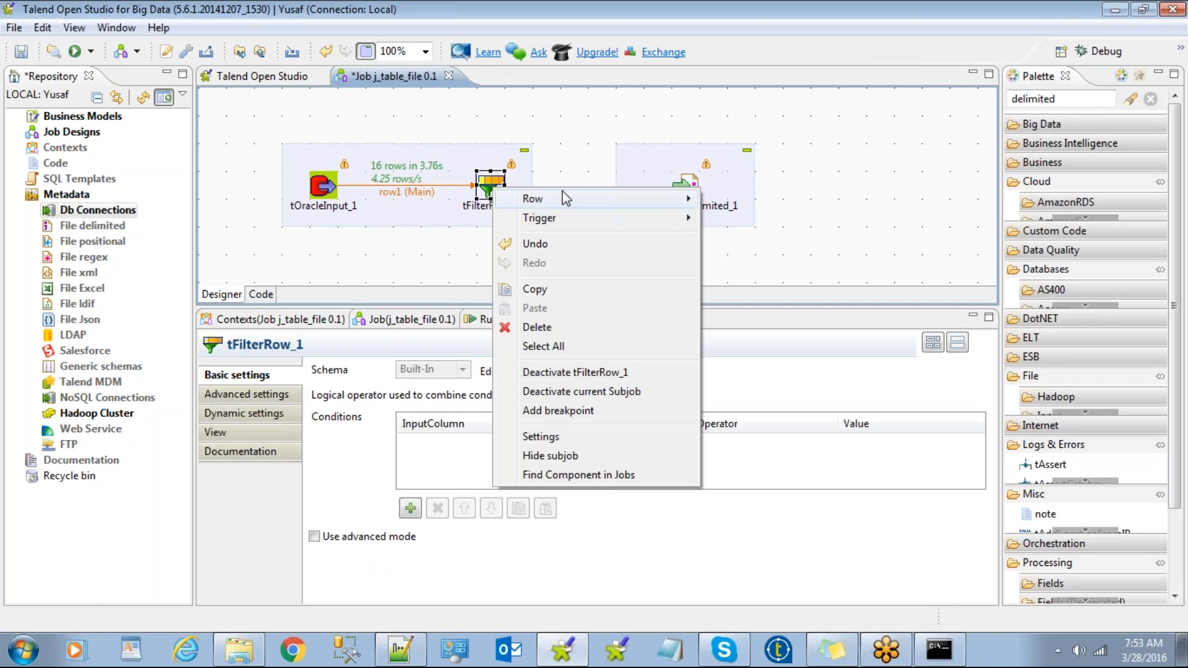
{"action": "mouse_move", "coordinate": [557, 199]}
{"action": "left_click", "coordinate": [496, 210]}
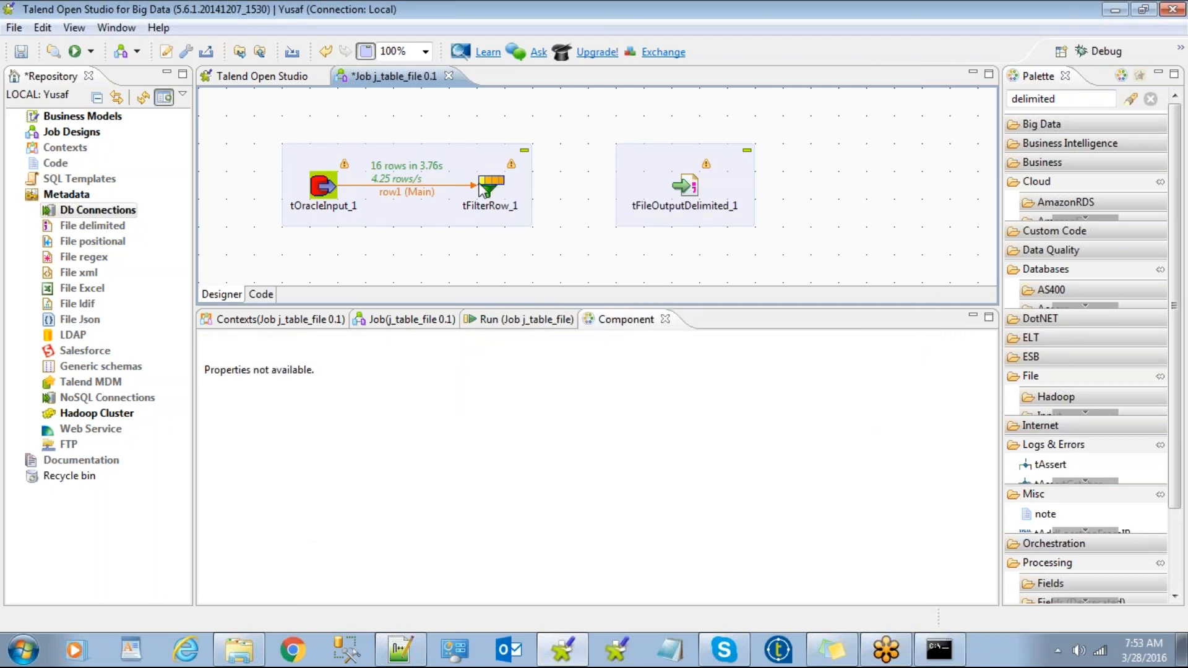
{"action": "type", "text": "filterro"}
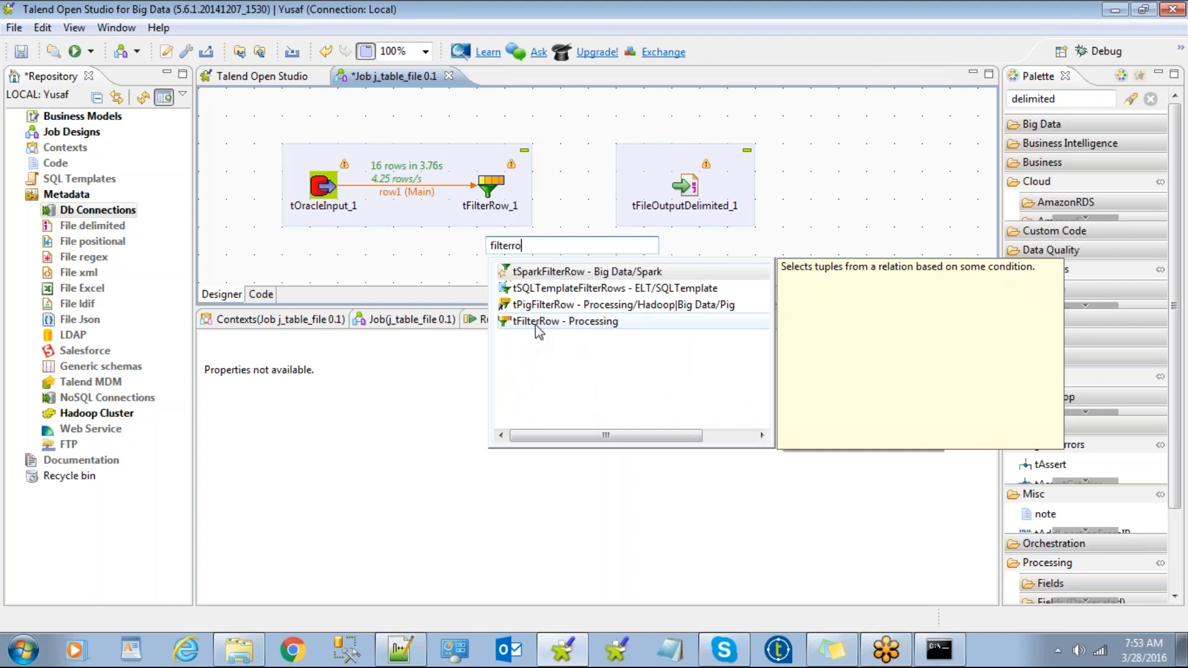
{"action": "left_click", "coordinate": [436, 283]}
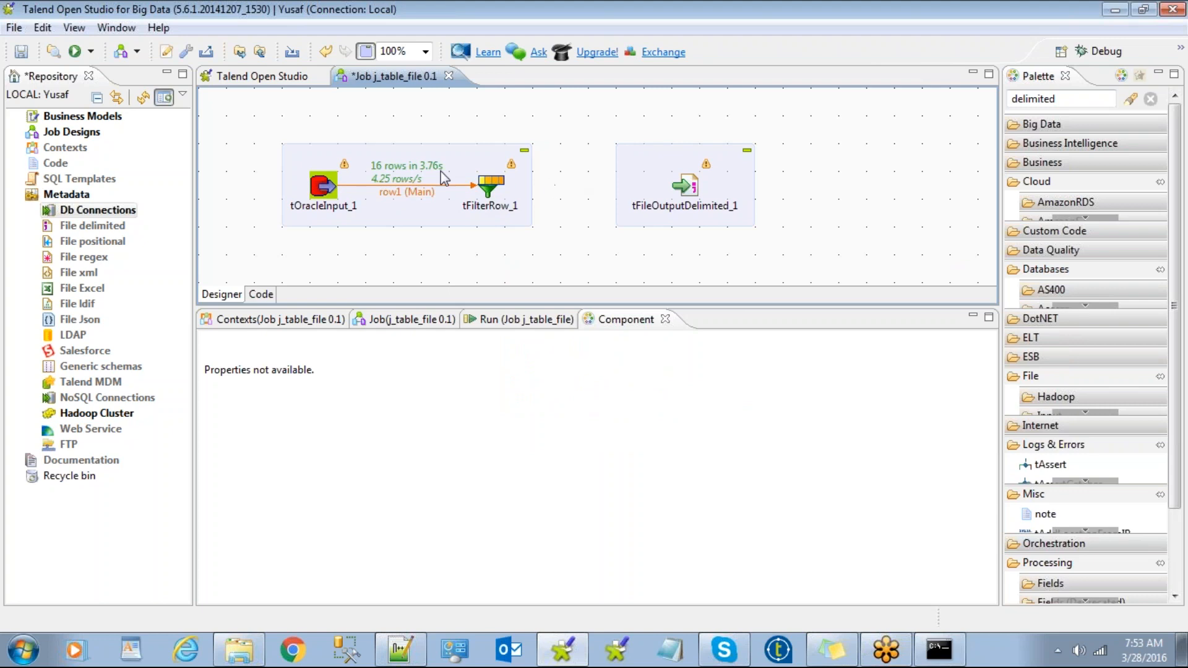
Draw a row2 (Filter) link from tFilterRow_1 to tFileOutputDelimited_1, then view tOracleInput_1's Basic settings.
{"action": "left_click", "coordinate": [487, 183]}
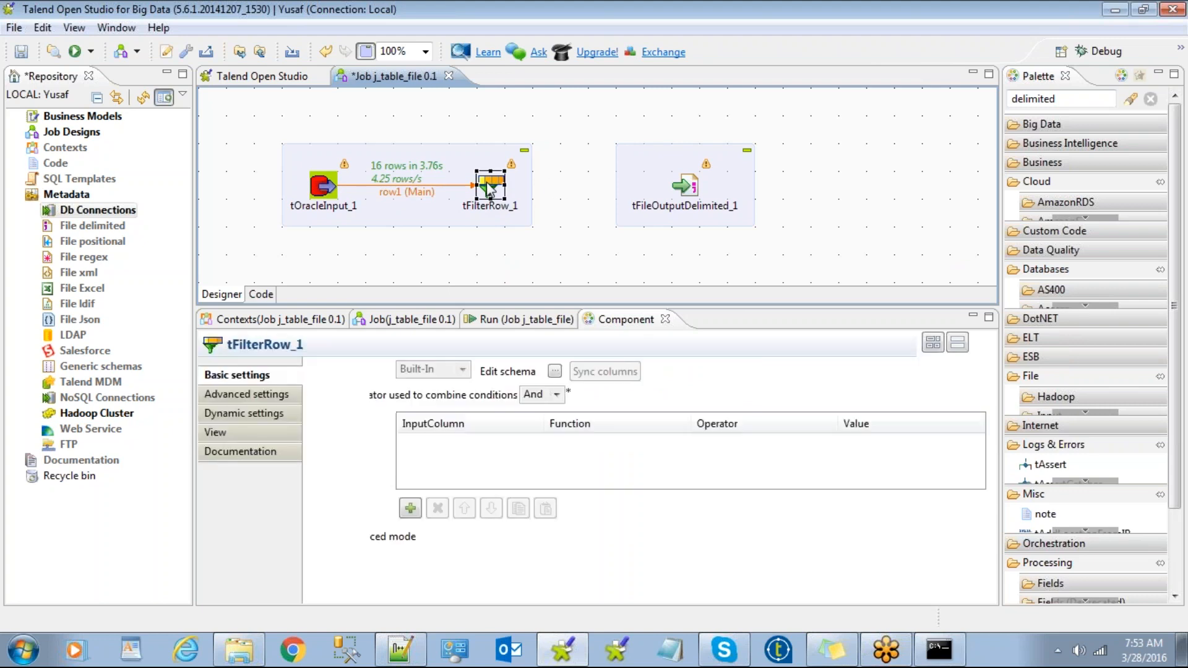
{"action": "right_click", "coordinate": [489, 188]}
{"action": "mouse_move", "coordinate": [574, 195]}
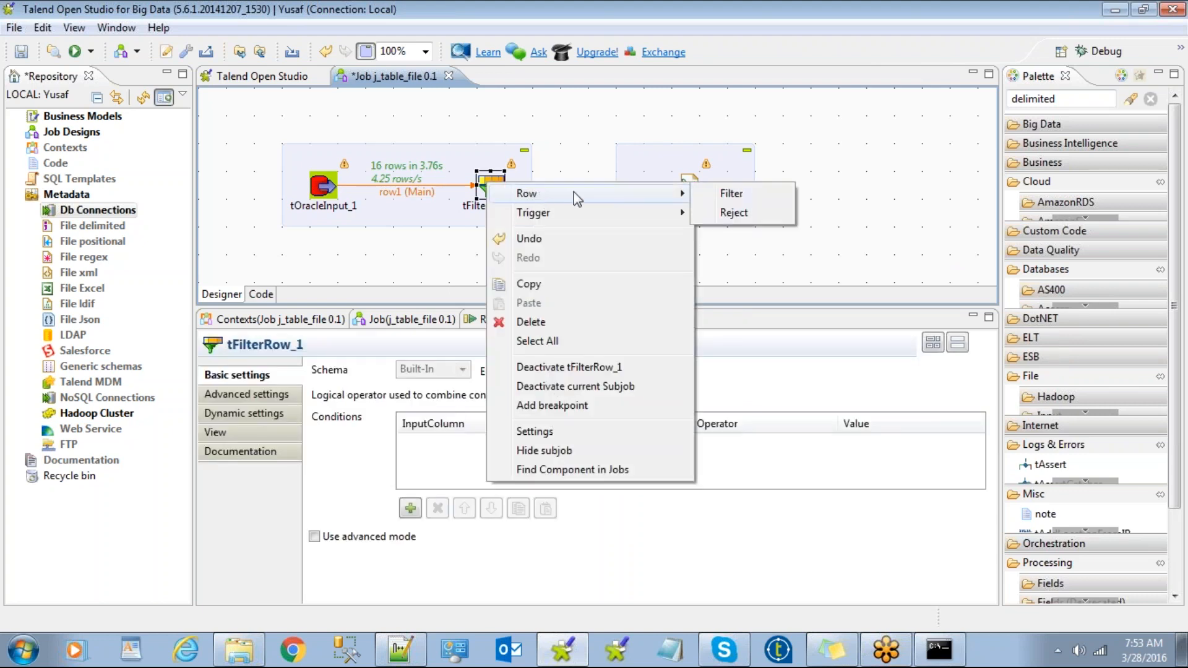
{"action": "left_click", "coordinate": [712, 197]}
{"action": "left_click", "coordinate": [685, 185]}
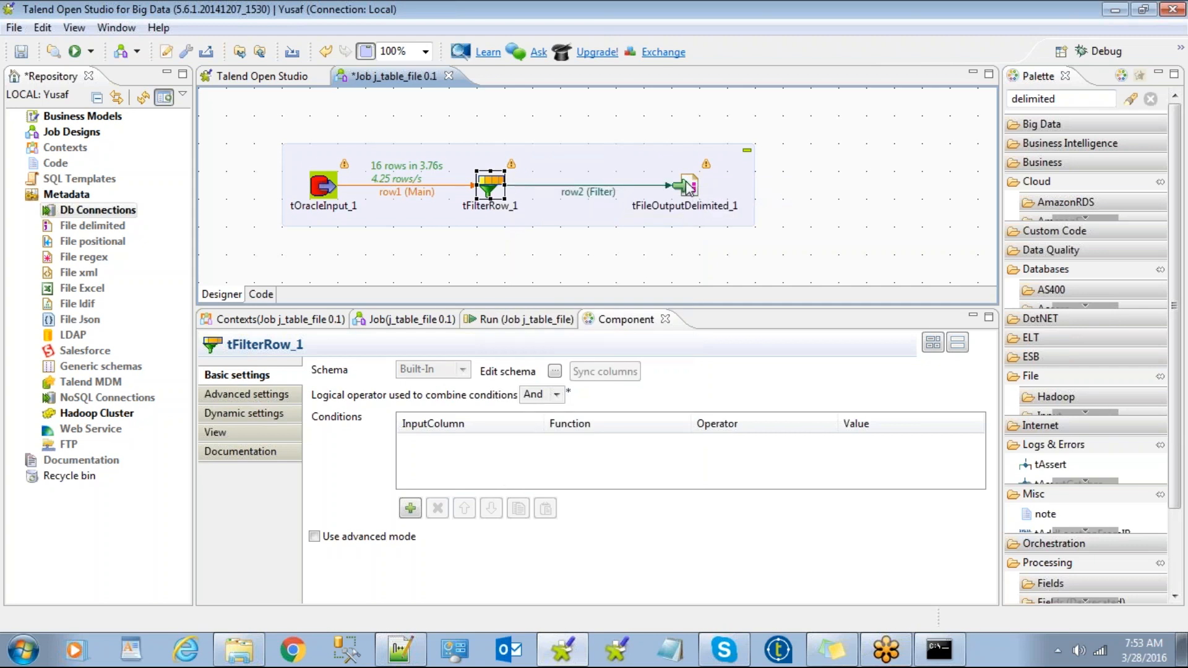
{"action": "left_click", "coordinate": [514, 253]}
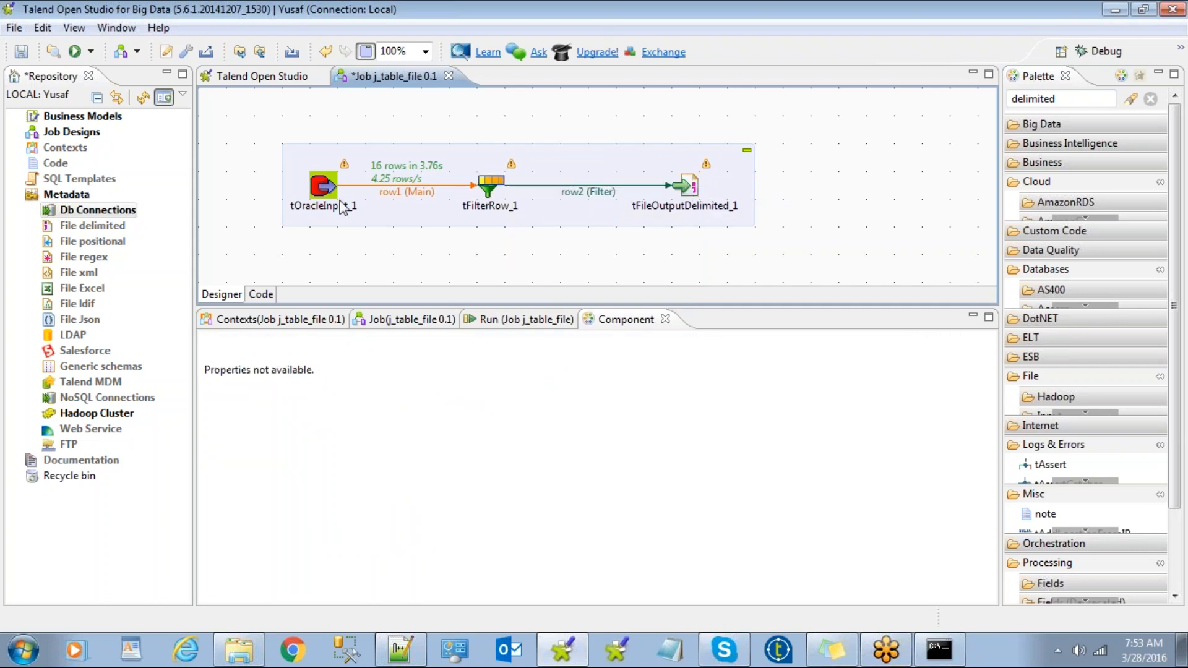
{"action": "left_click", "coordinate": [323, 185]}
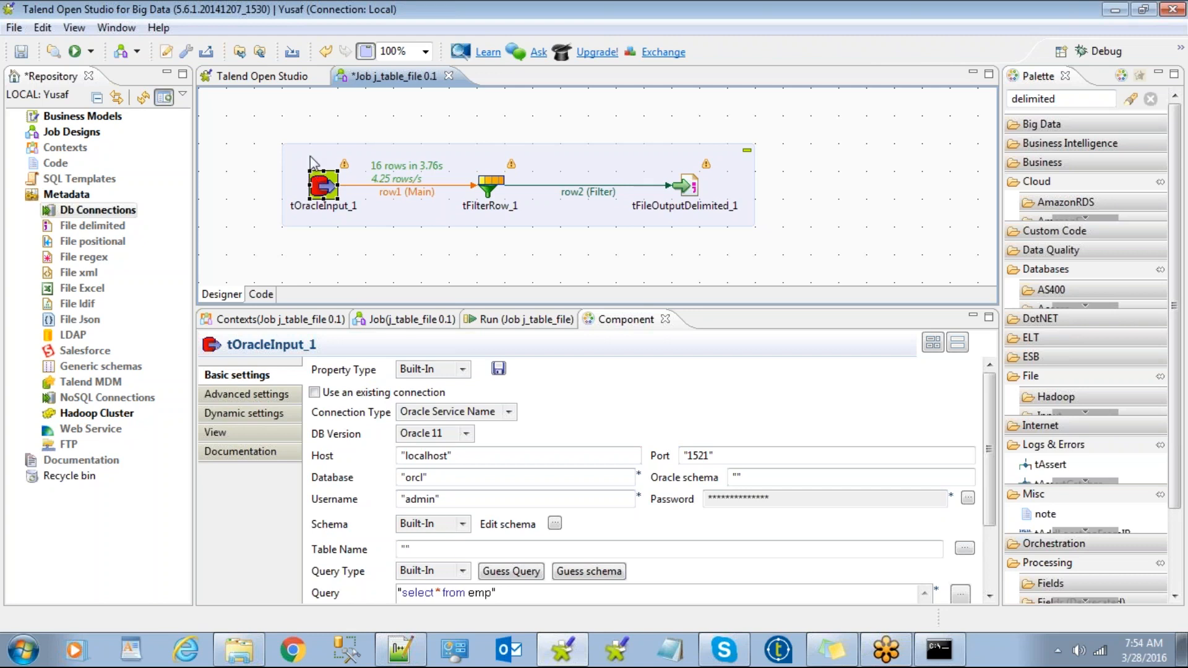
{"action": "left_click", "coordinate": [379, 251]}
{"action": "left_click", "coordinate": [323, 185]}
Add a tFilterRow_1 condition with DEPTNO Equals 10, then show the Run panel.
{"action": "left_click", "coordinate": [492, 184]}
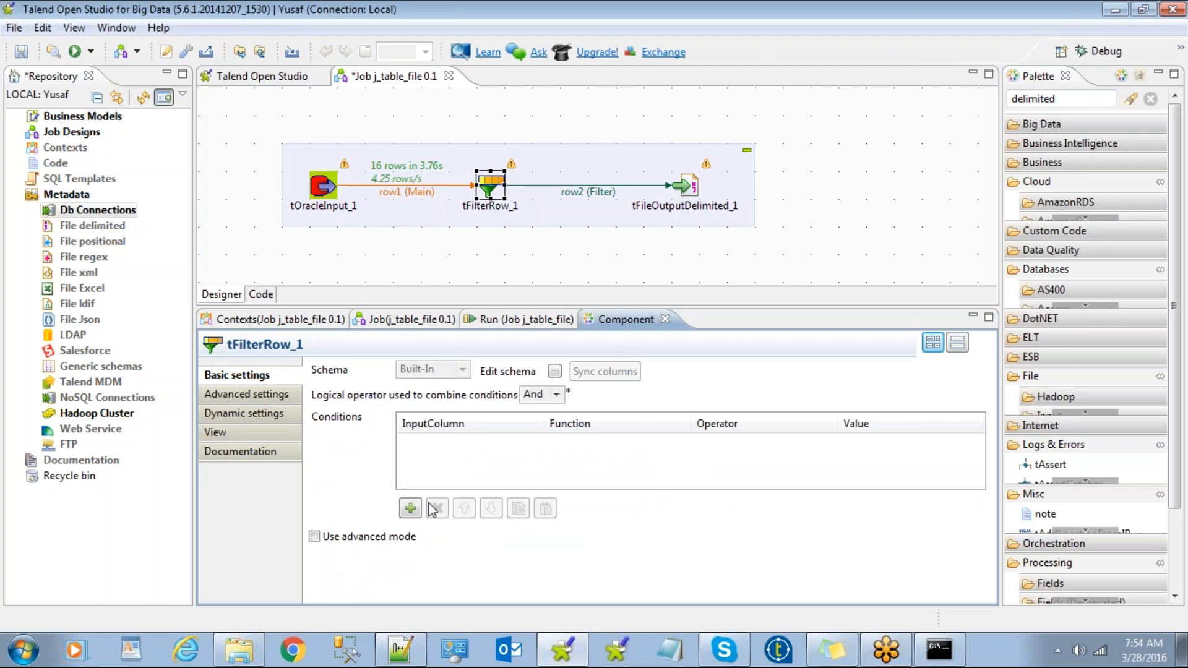
{"action": "left_click", "coordinate": [411, 508]}
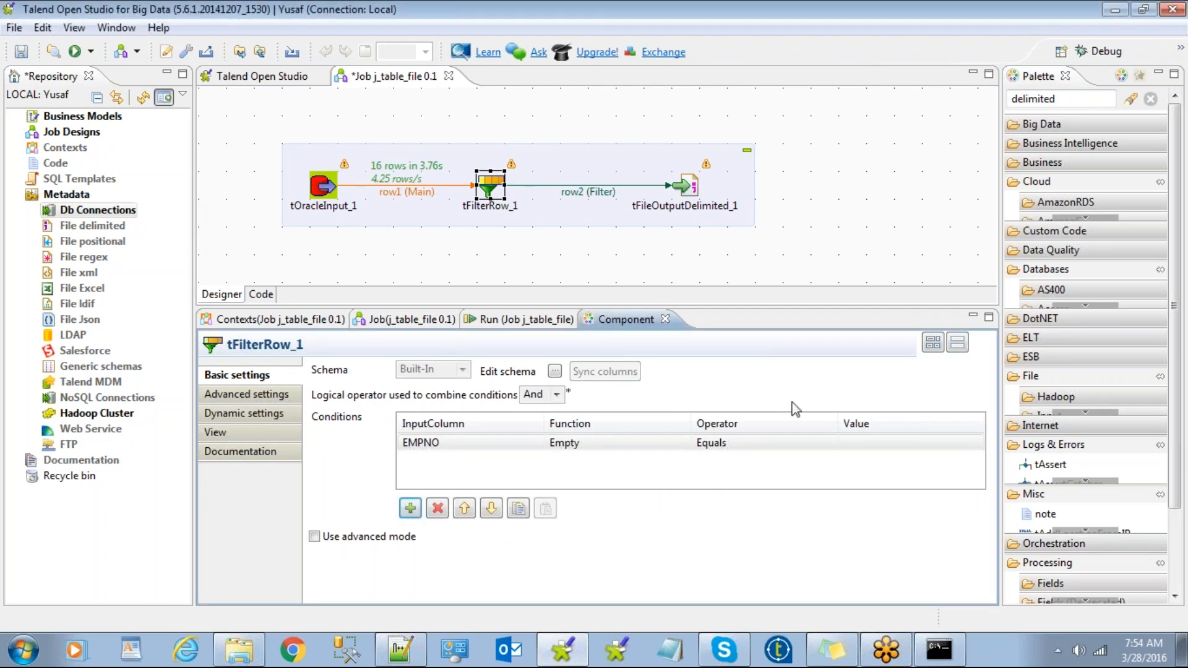
{"action": "left_click", "coordinate": [523, 443]}
{"action": "left_click", "coordinate": [538, 443]}
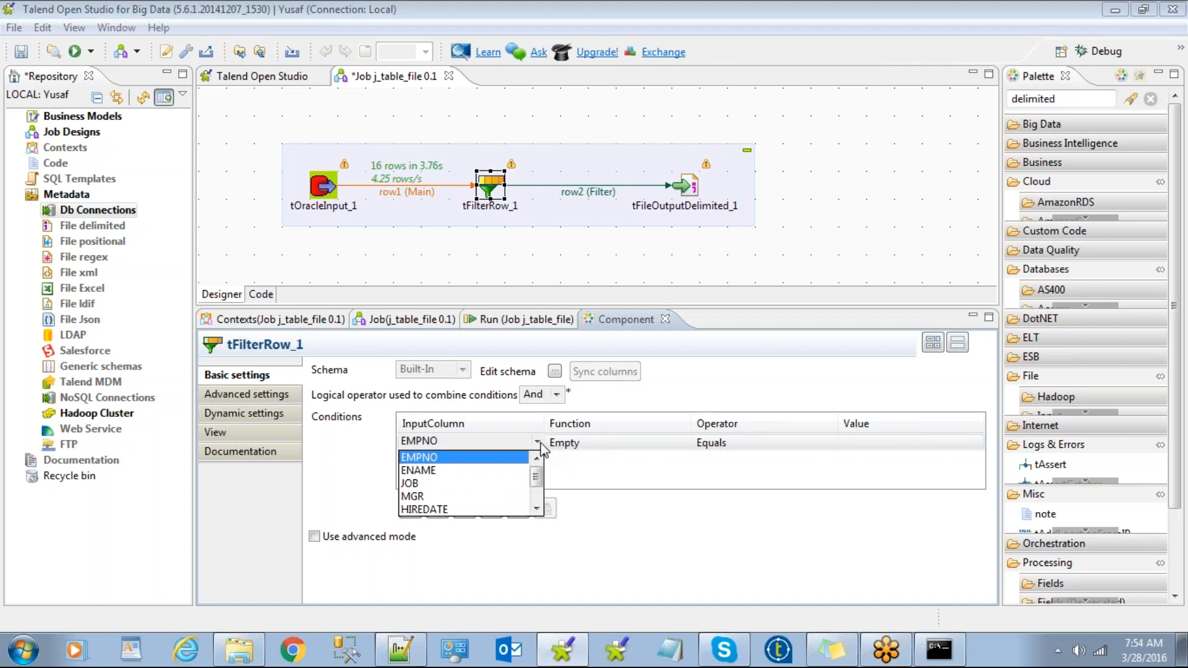
{"action": "scroll", "coordinate": [537, 476], "scroll_direction": "down", "scroll_amount": 1}
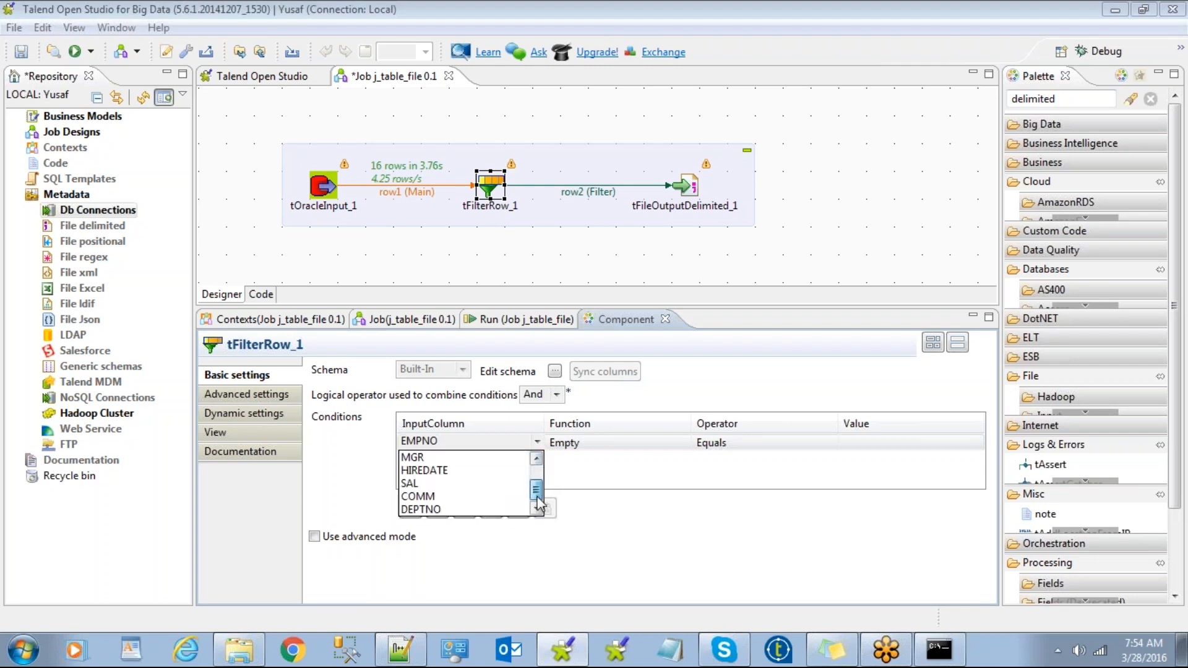
{"action": "left_click", "coordinate": [428, 510]}
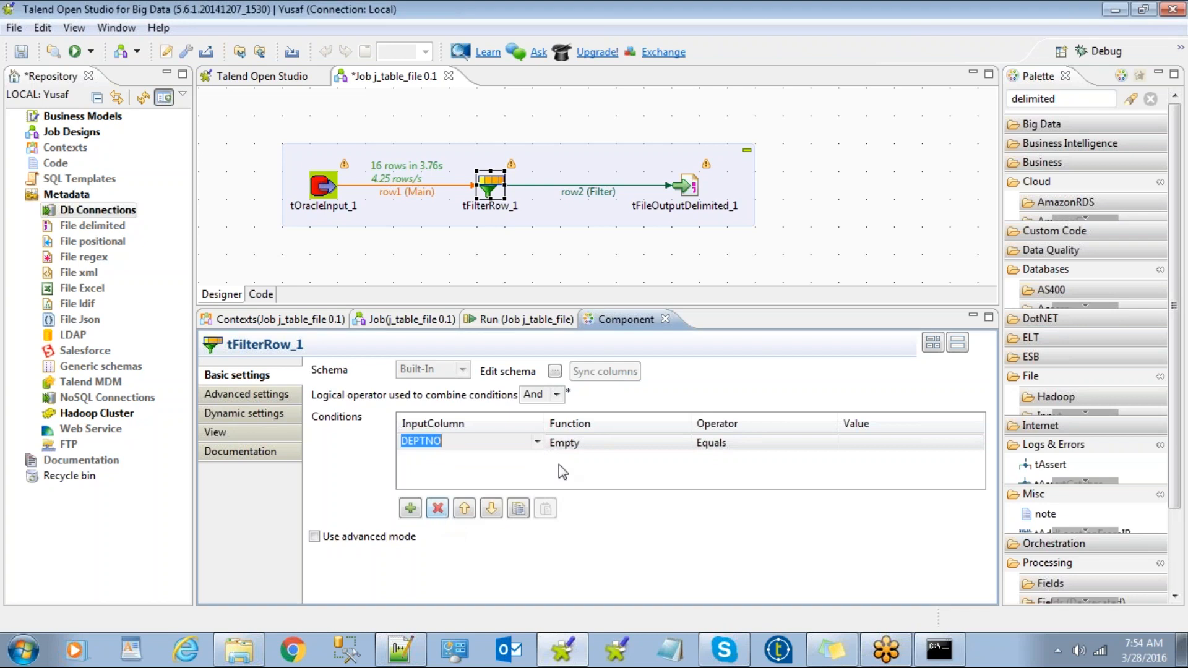
{"action": "left_click", "coordinate": [625, 446]}
{"action": "left_click", "coordinate": [780, 439]}
{"action": "left_click", "coordinate": [881, 436]}
{"action": "type", "text": "10"}
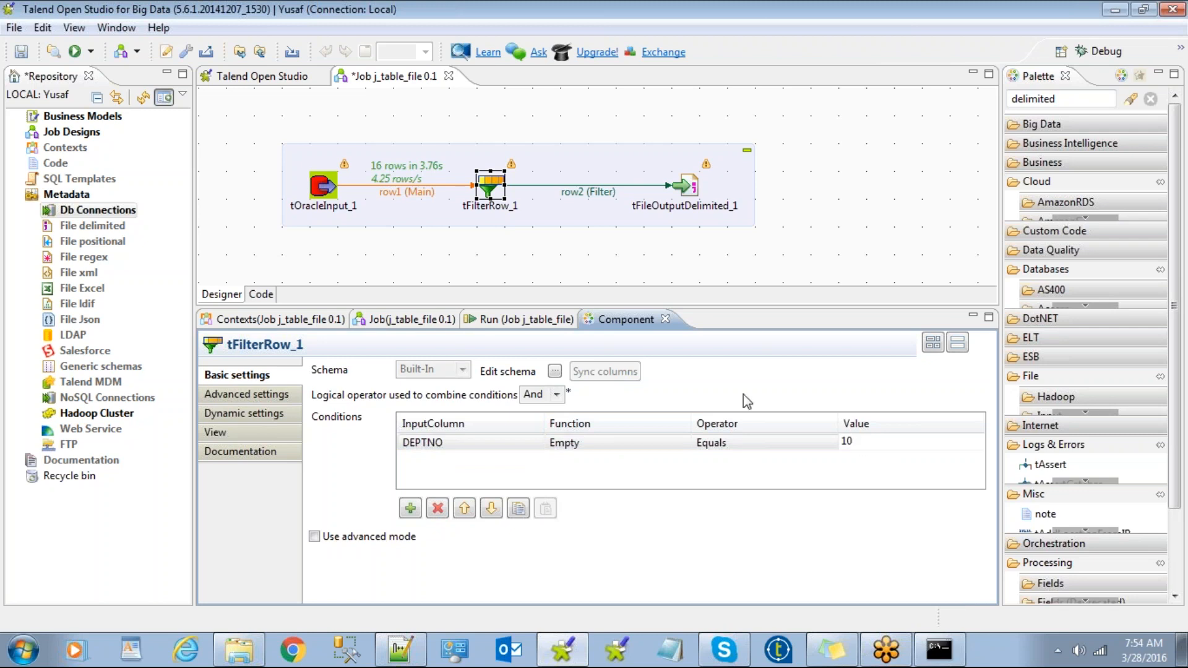
{"action": "left_click", "coordinate": [518, 321]}
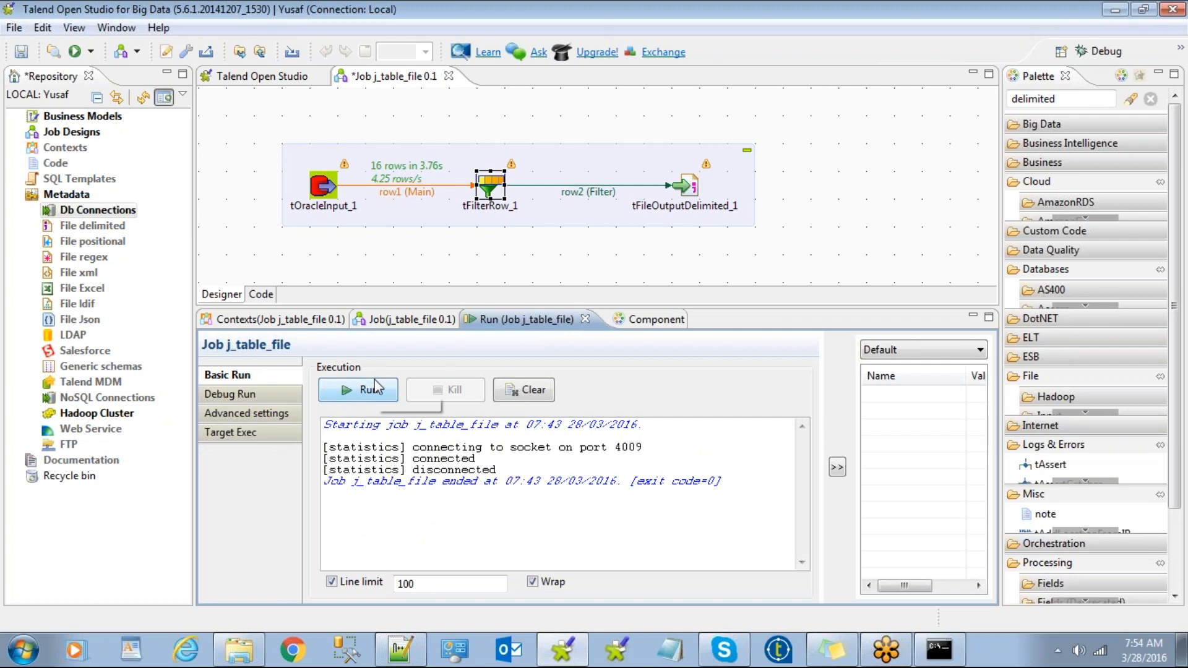
{"action": "left_click", "coordinate": [374, 385]}
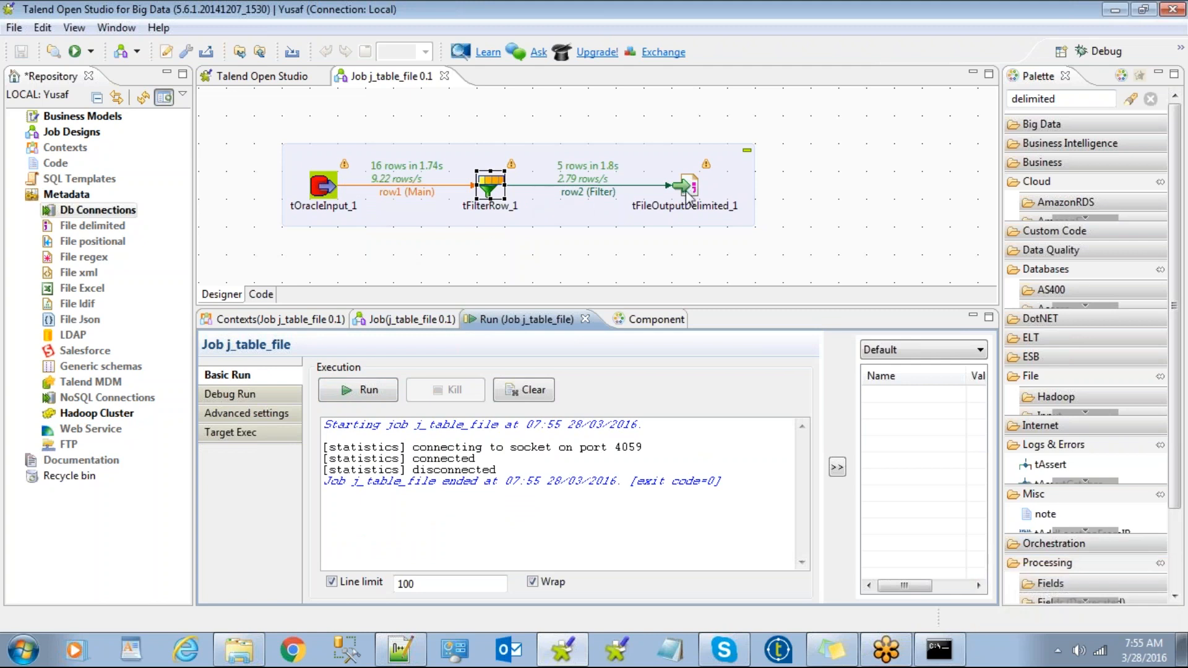
{"action": "left_click", "coordinate": [592, 260]}
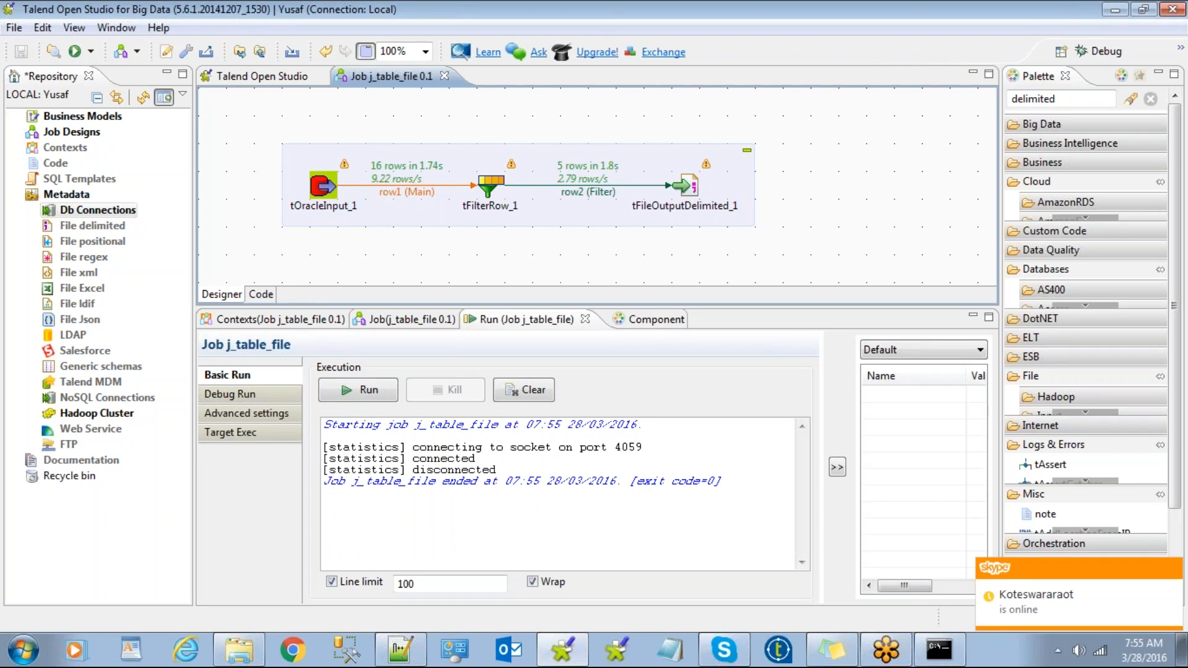
{"action": "left_click", "coordinate": [491, 184]}
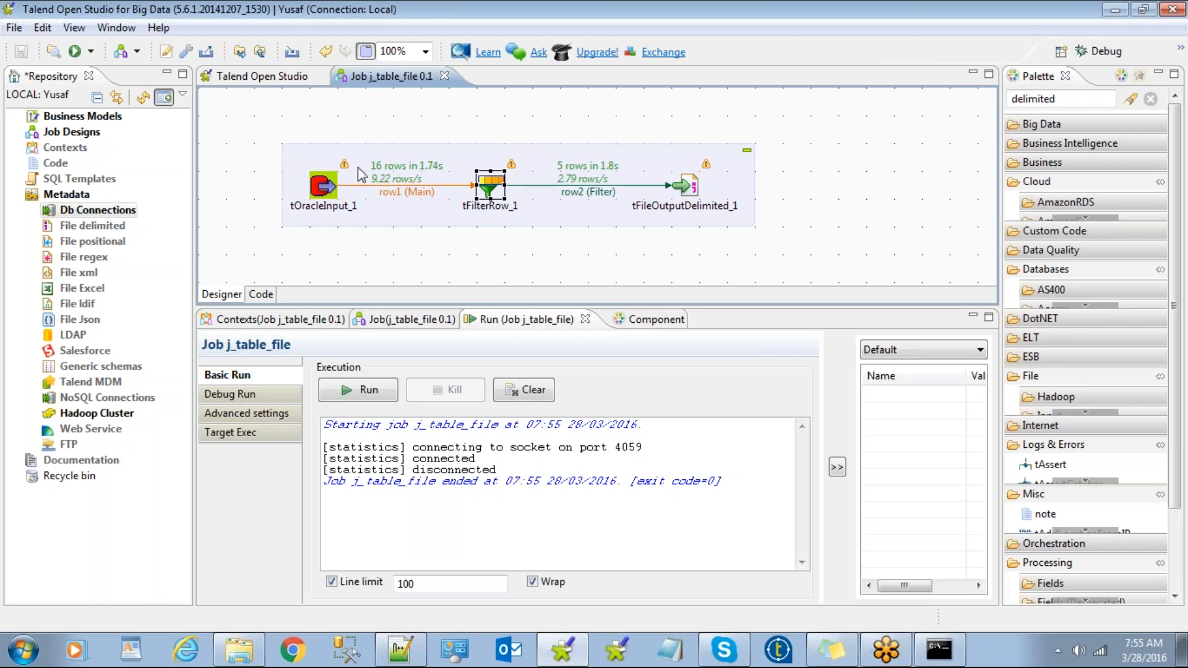
Add a tUniqRow component from a 'uniq' search and enlarge the job design area.
{"action": "left_click", "coordinate": [397, 258]}
{"action": "type", "text": "uni"}
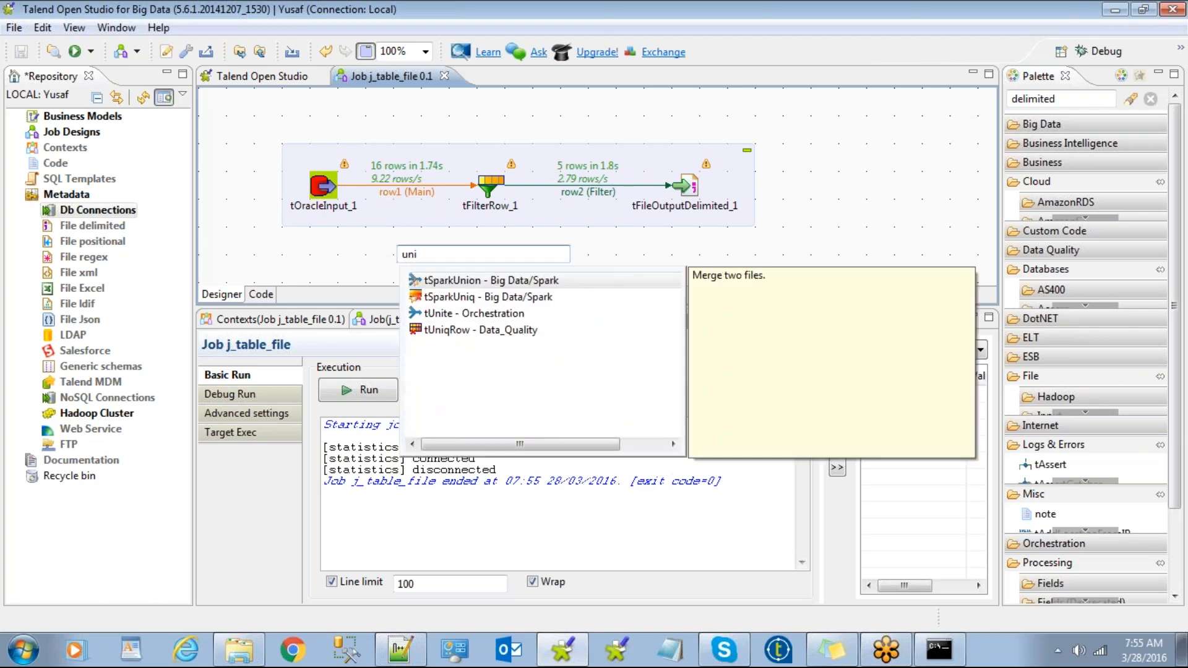
{"action": "type", "text": "qu"}
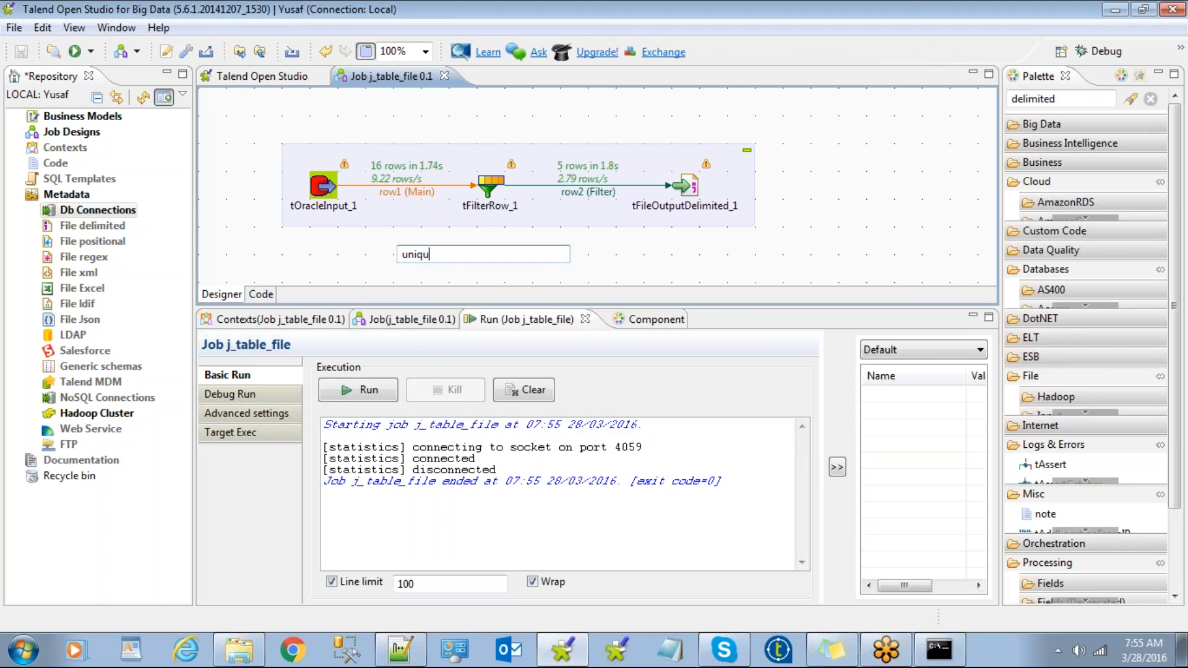
{"action": "key", "text": "BackSpace"}
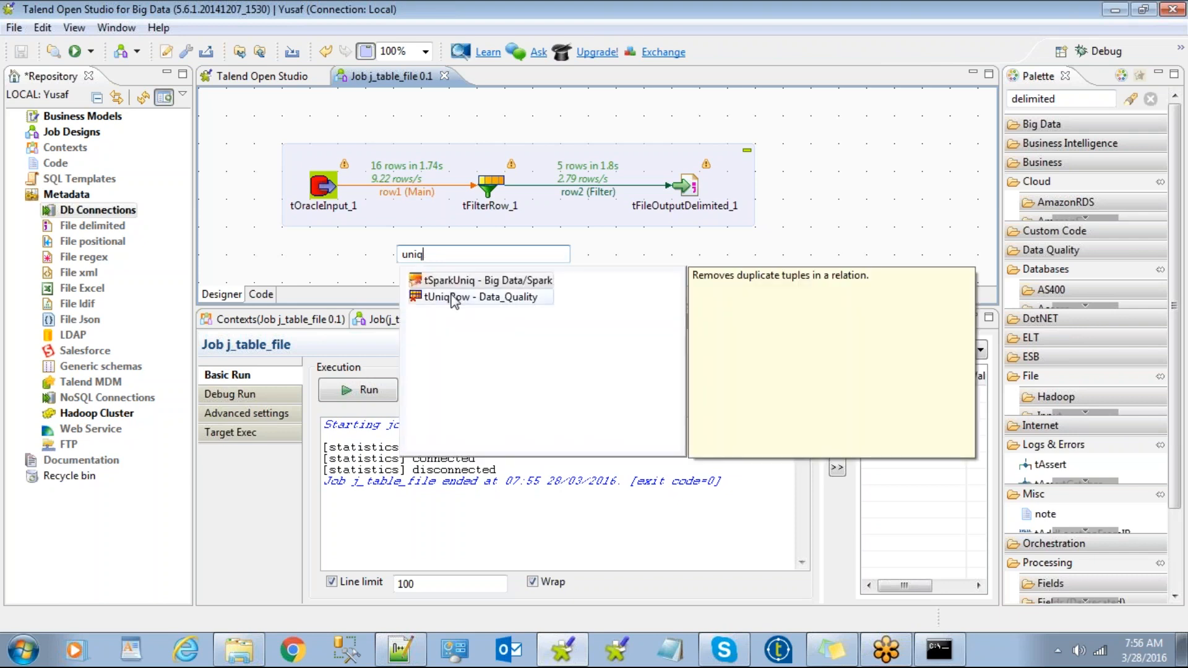
{"action": "double_click", "coordinate": [452, 297]}
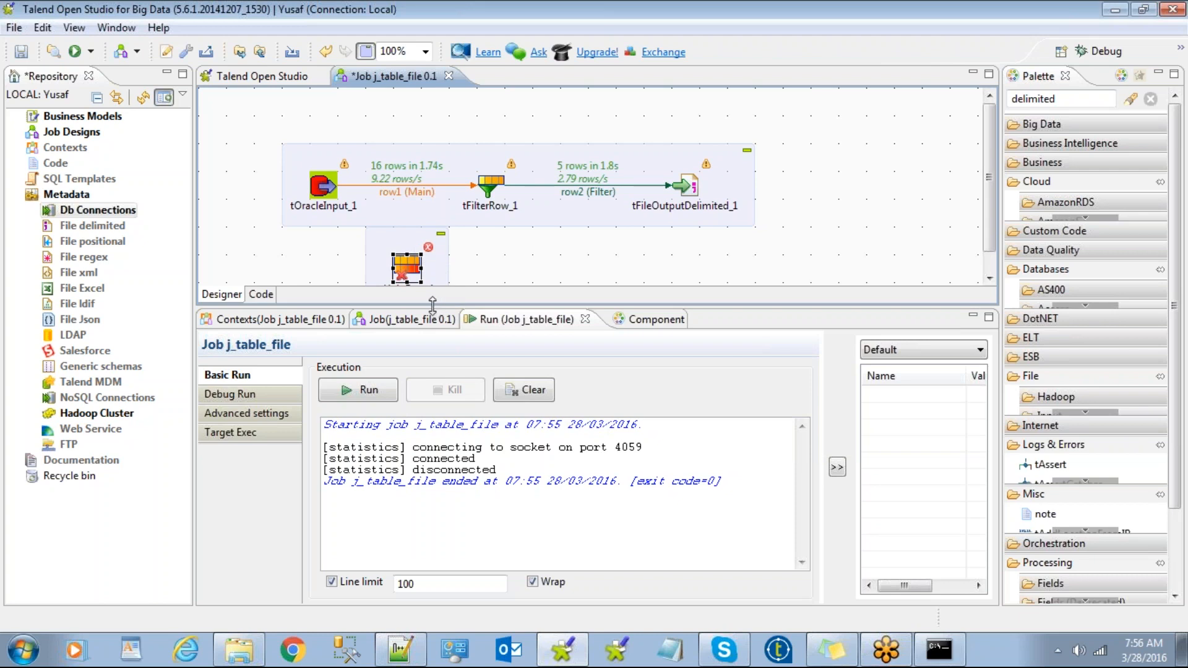
{"action": "left_click_drag", "start_coordinate": [432, 304], "coordinate": [432, 375]}
{"action": "left_click", "coordinate": [536, 194]}
Reroute row2 (Filter) into tUniqRow_1 and mark every column as a key attribute.
{"action": "left_click", "coordinate": [534, 188]}
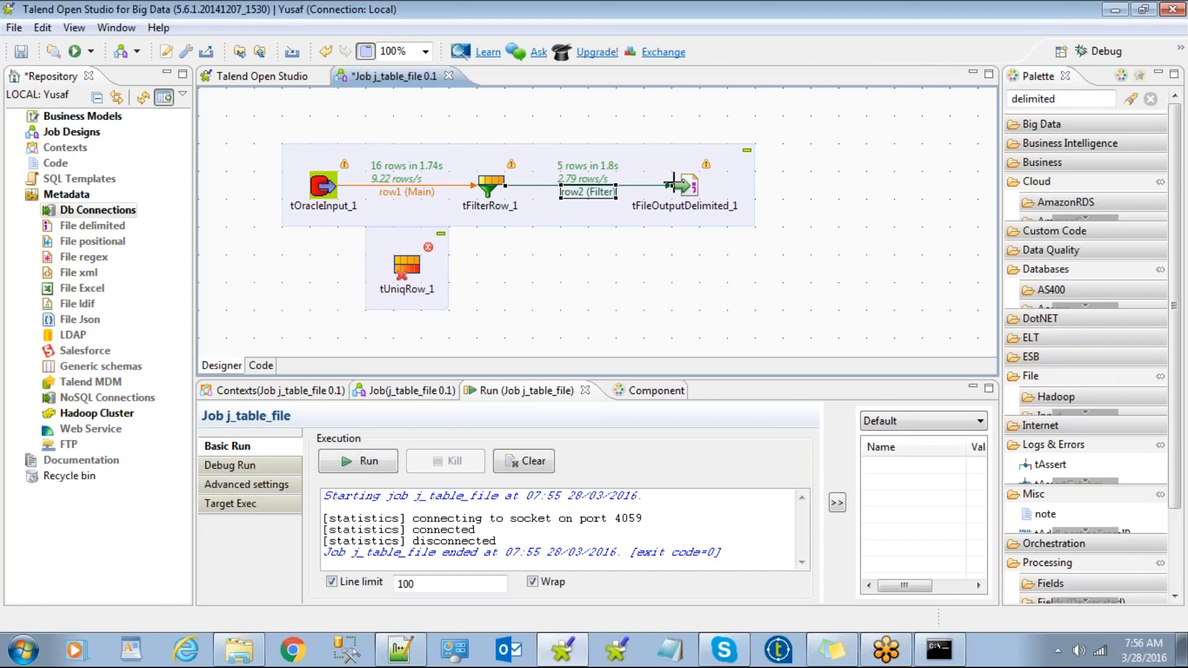
{"action": "mouse_move", "coordinate": [674, 184]}
{"action": "left_mouse_down"}
{"action": "mouse_move", "coordinate": [630, 259]}
{"action": "mouse_move", "coordinate": [428, 249]}
{"action": "mouse_move", "coordinate": [411, 265]}
{"action": "left_mouse_up"}
{"action": "left_click", "coordinate": [411, 264]}
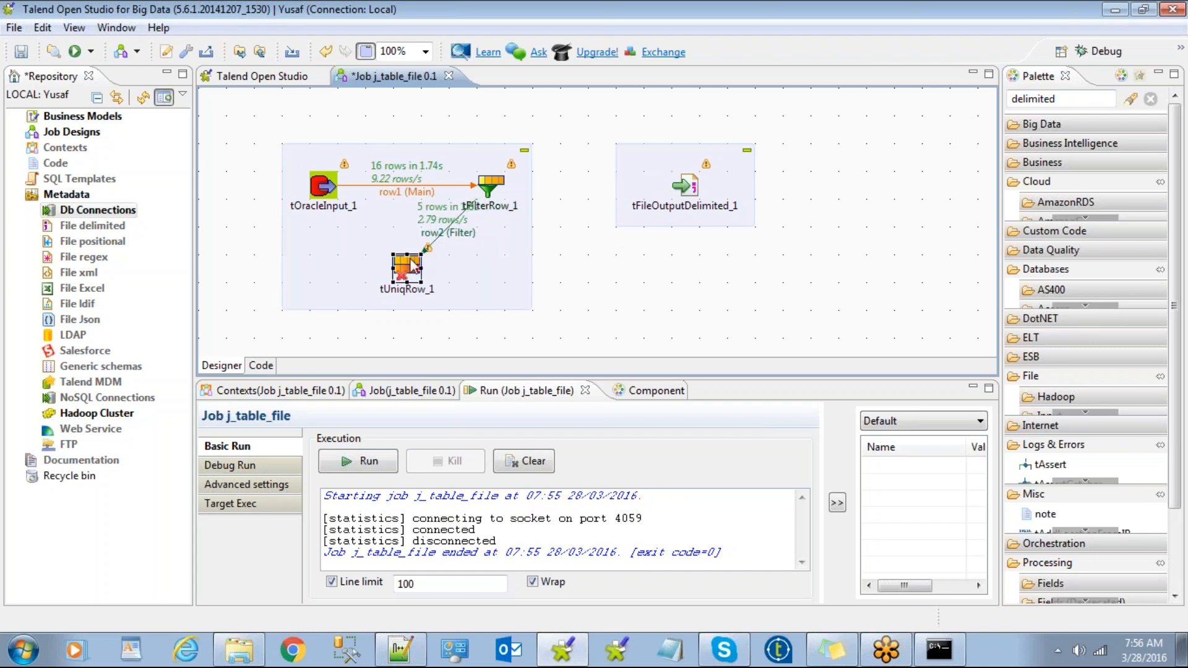
{"action": "double_click", "coordinate": [412, 265]}
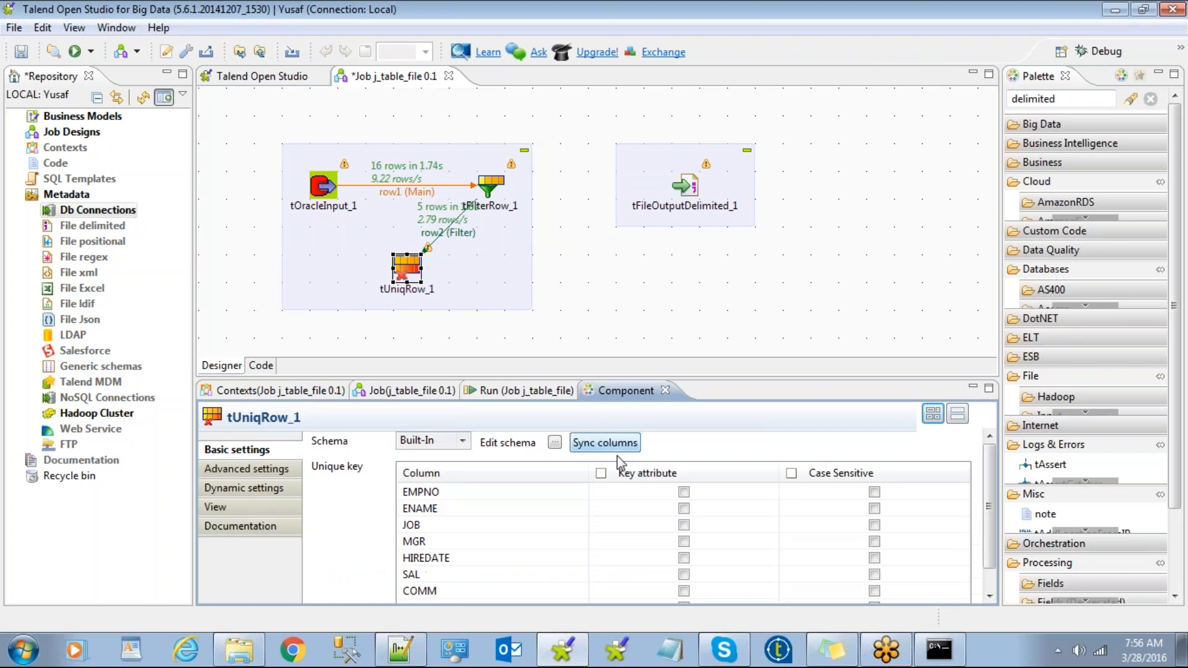
{"action": "left_click", "coordinate": [601, 475]}
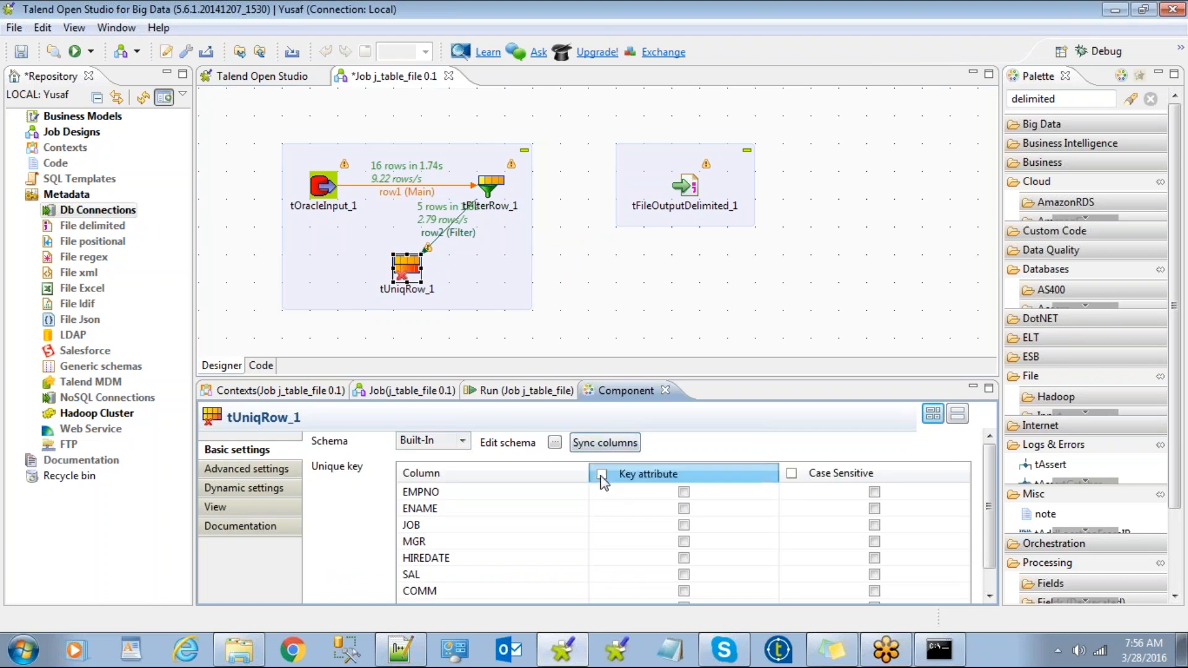
Link tUniqRow_1's Uniques output to tFileOutputDelimited_1 as row3 and rerun the job, writing 5 rows.
{"action": "left_click", "coordinate": [559, 307]}
{"action": "right_click", "coordinate": [412, 273]}
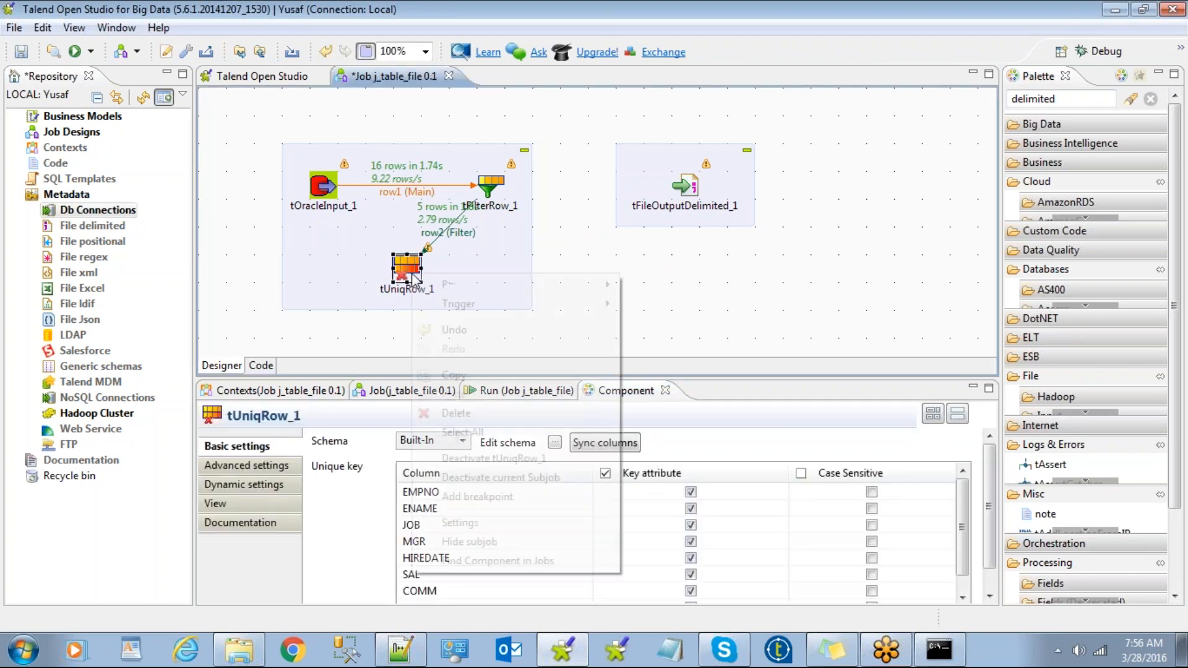
{"action": "mouse_move", "coordinate": [515, 283]}
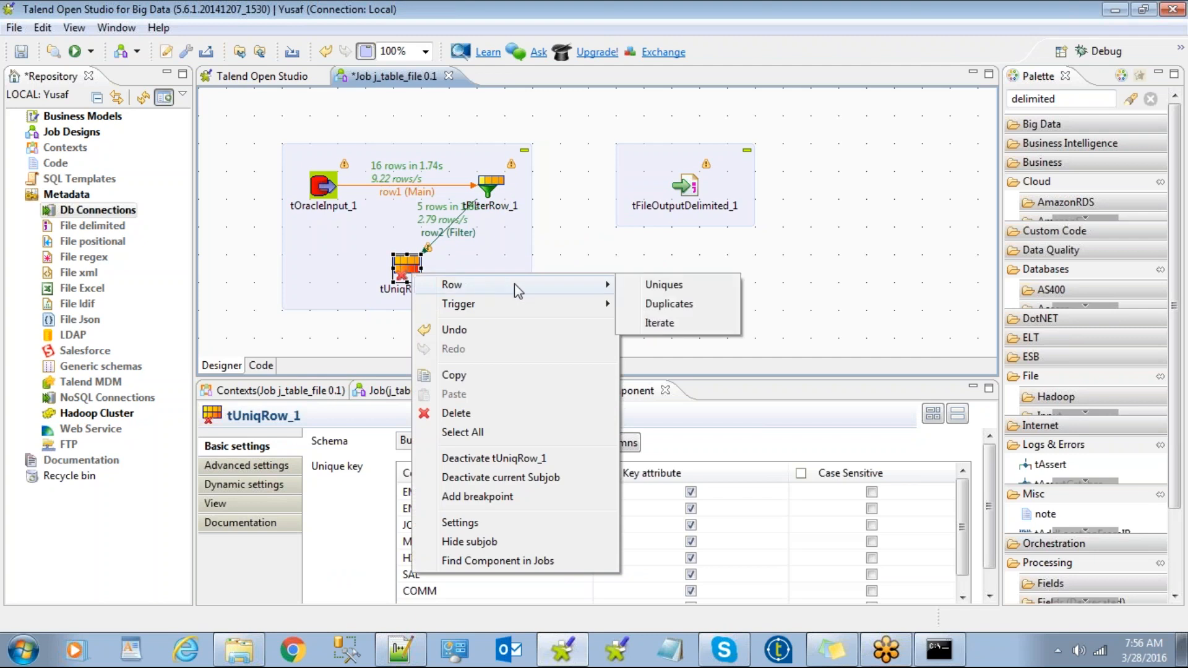
{"action": "left_click", "coordinate": [648, 286]}
{"action": "left_click", "coordinate": [684, 186]}
{"action": "left_click", "coordinate": [525, 390]}
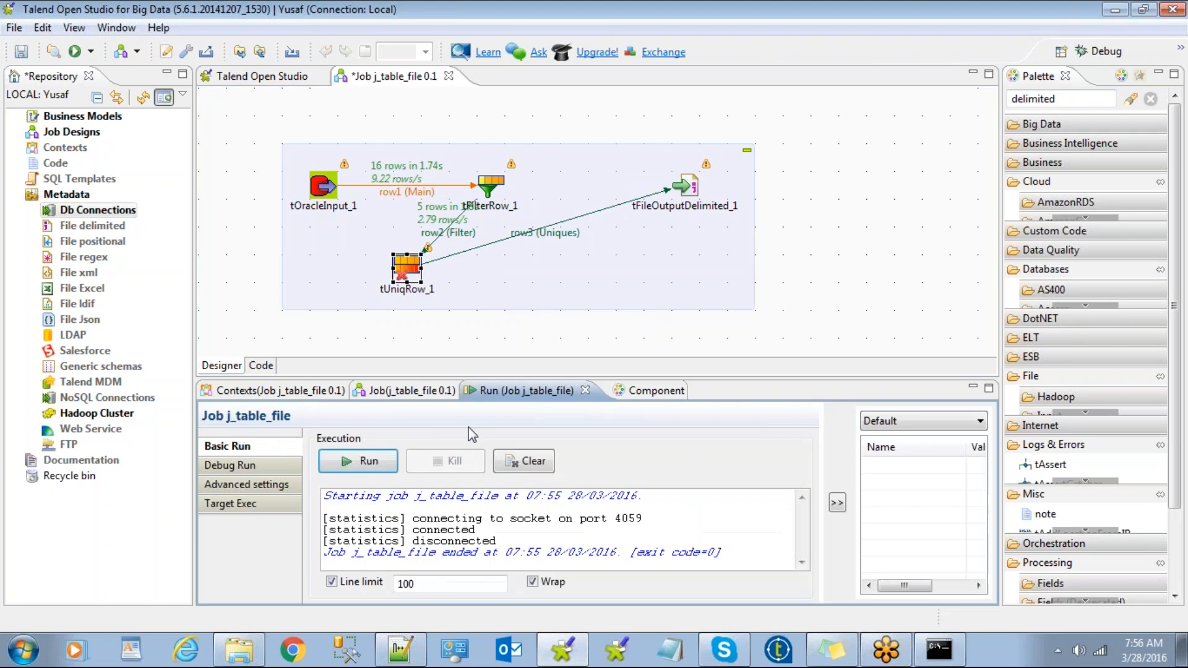
{"action": "left_click", "coordinate": [364, 463]}
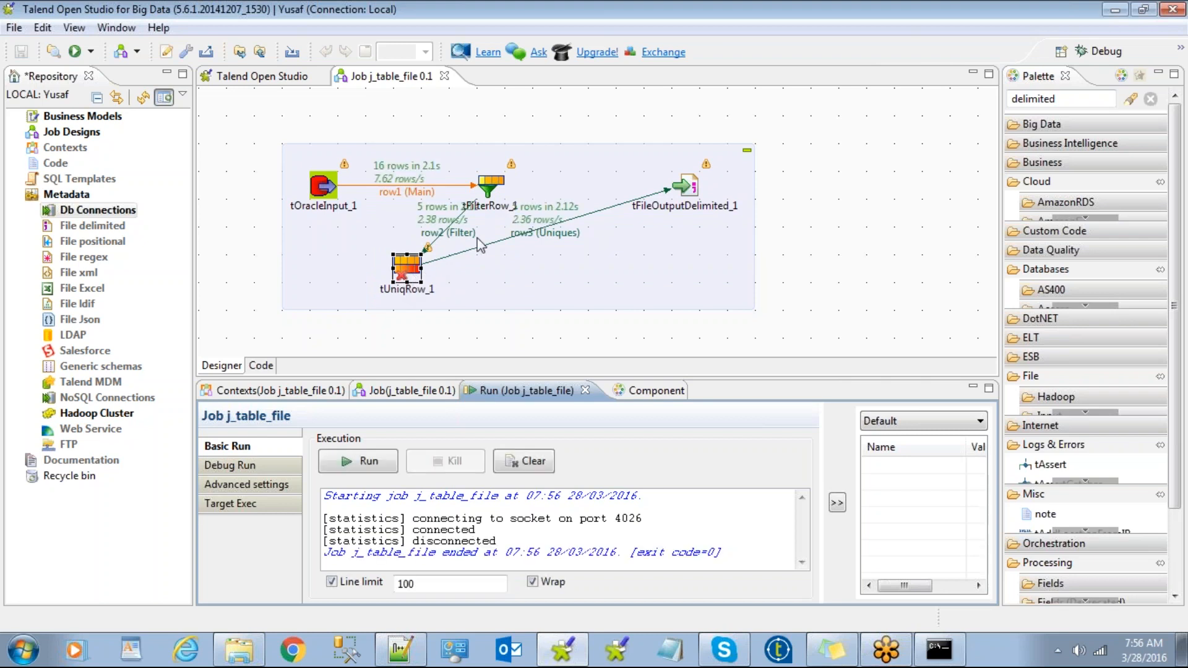
Delete tFilterRow_1 and tUniqRow_1 and move tFileOutputDelimited_1 back beside tOracleInput_1.
{"action": "left_click", "coordinate": [686, 185]}
{"action": "left_click_drag", "start_coordinate": [746, 232], "coordinate": [745, 233]}
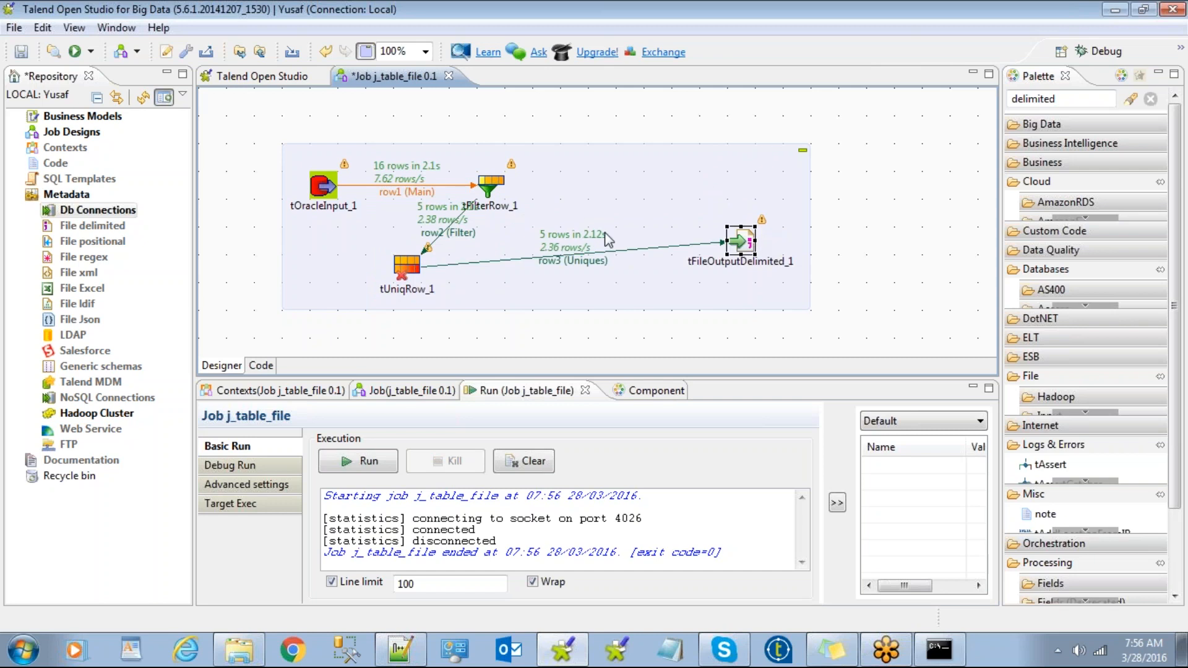
{"action": "left_click", "coordinate": [679, 135]}
{"action": "left_click", "coordinate": [495, 192]}
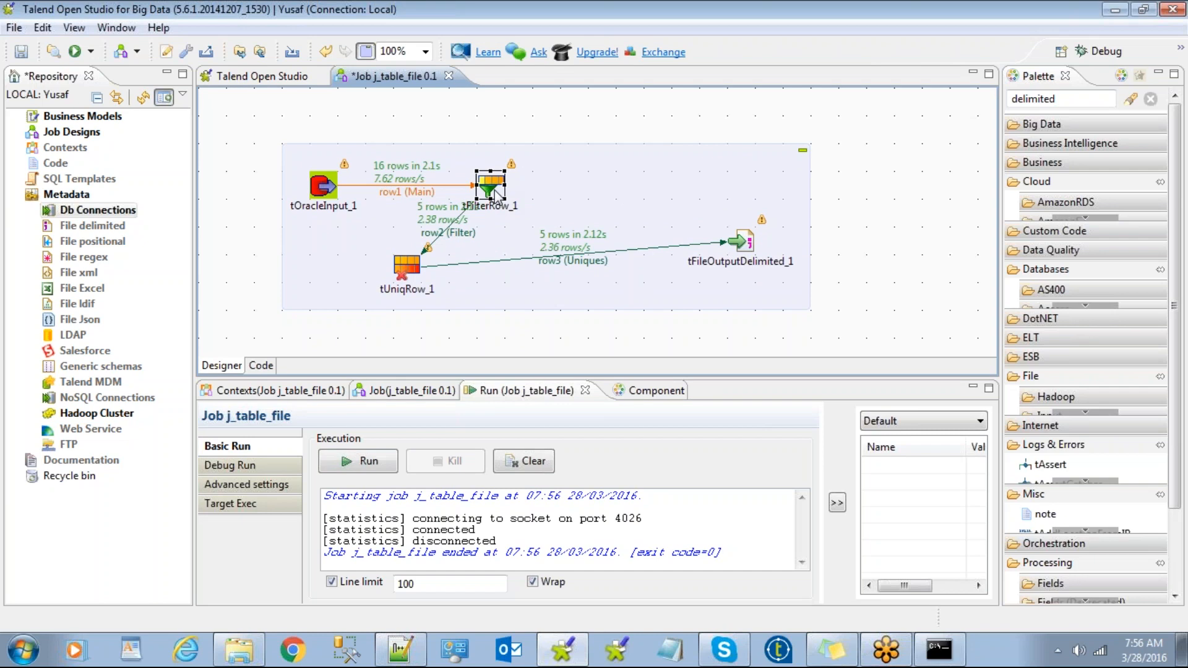
{"action": "key", "text": "Delete"}
{"action": "left_click", "coordinate": [398, 268]}
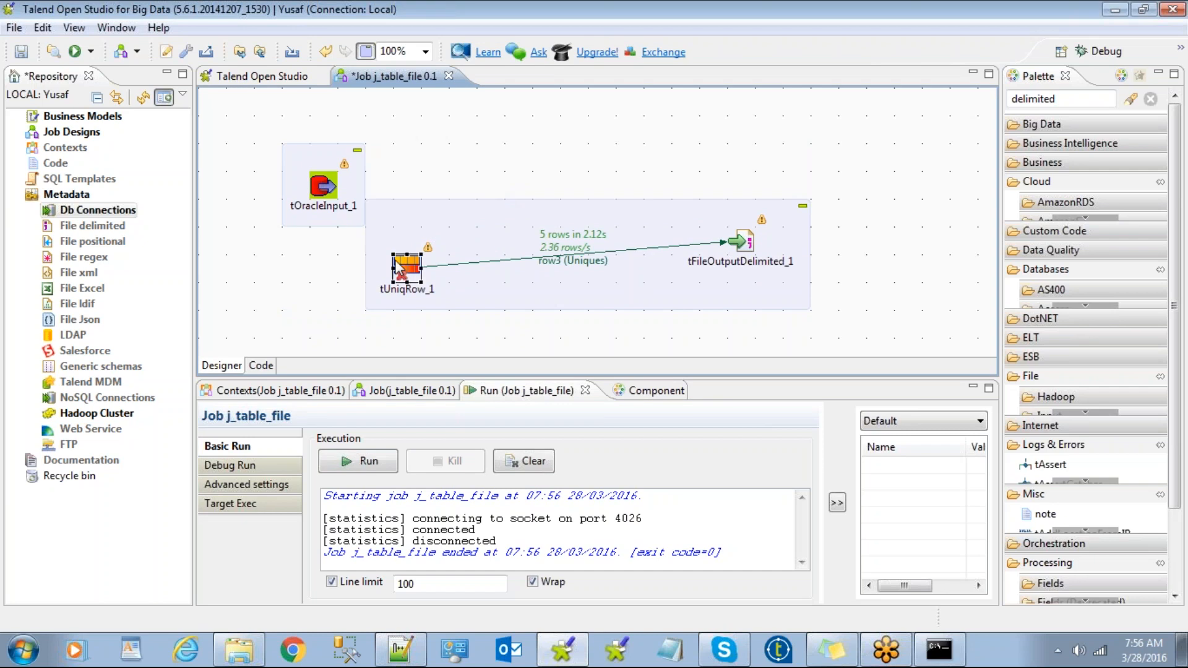
{"action": "key", "text": "Delete"}
{"action": "left_click_drag", "start_coordinate": [693, 226], "coordinate": [530, 165]}
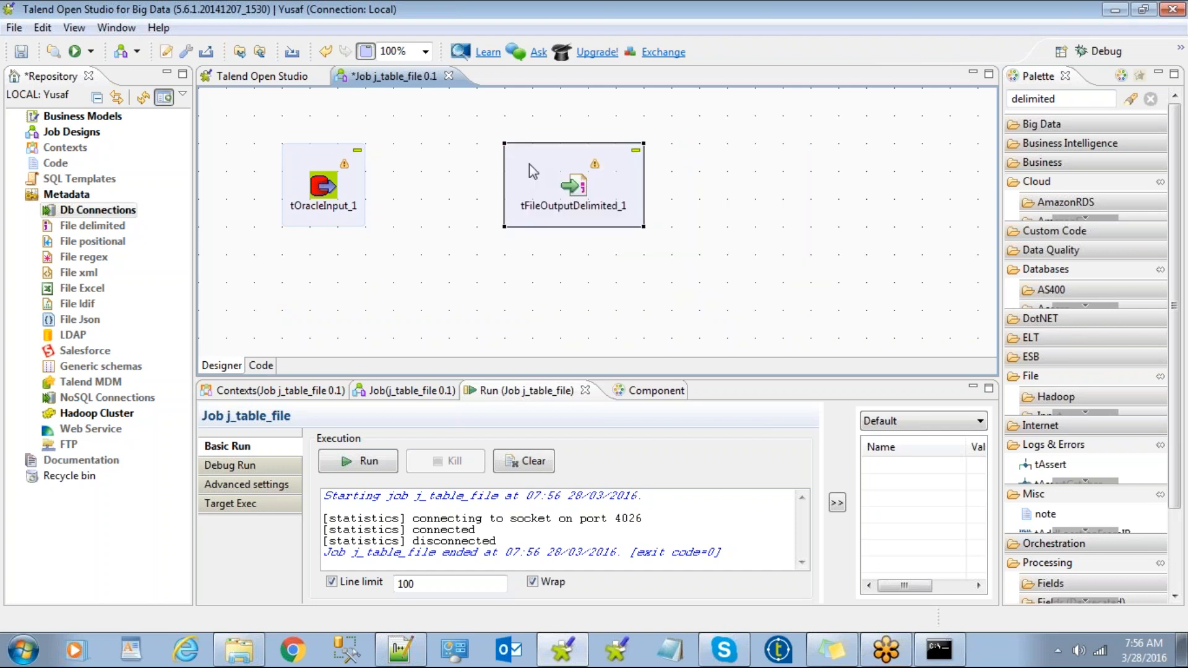
Reconnect tOracleInput_1 to tFileOutputDelimited_1 with a row1 (Main) link and move the subjob higher.
{"action": "left_click", "coordinate": [325, 183]}
{"action": "right_click", "coordinate": [325, 181]}
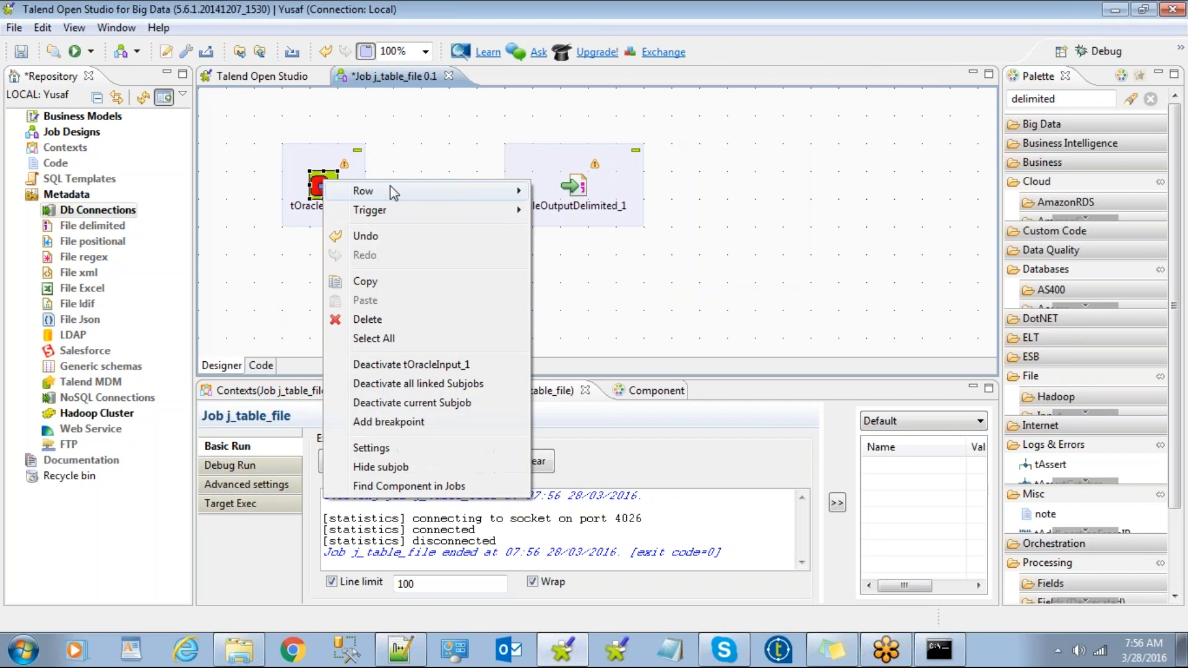
{"action": "mouse_move", "coordinate": [396, 186]}
{"action": "left_click", "coordinate": [550, 192]}
{"action": "left_click", "coordinate": [570, 187]}
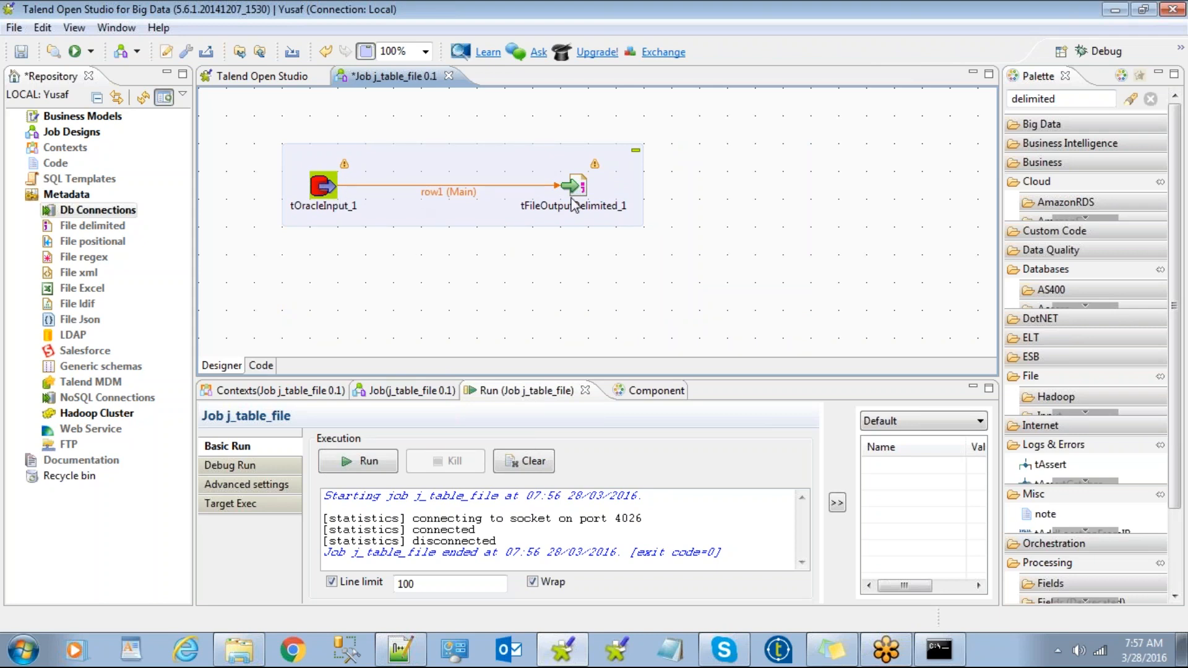
{"action": "left_click_drag", "start_coordinate": [463, 162], "coordinate": [461, 135]}
{"action": "left_click", "coordinate": [573, 158]}
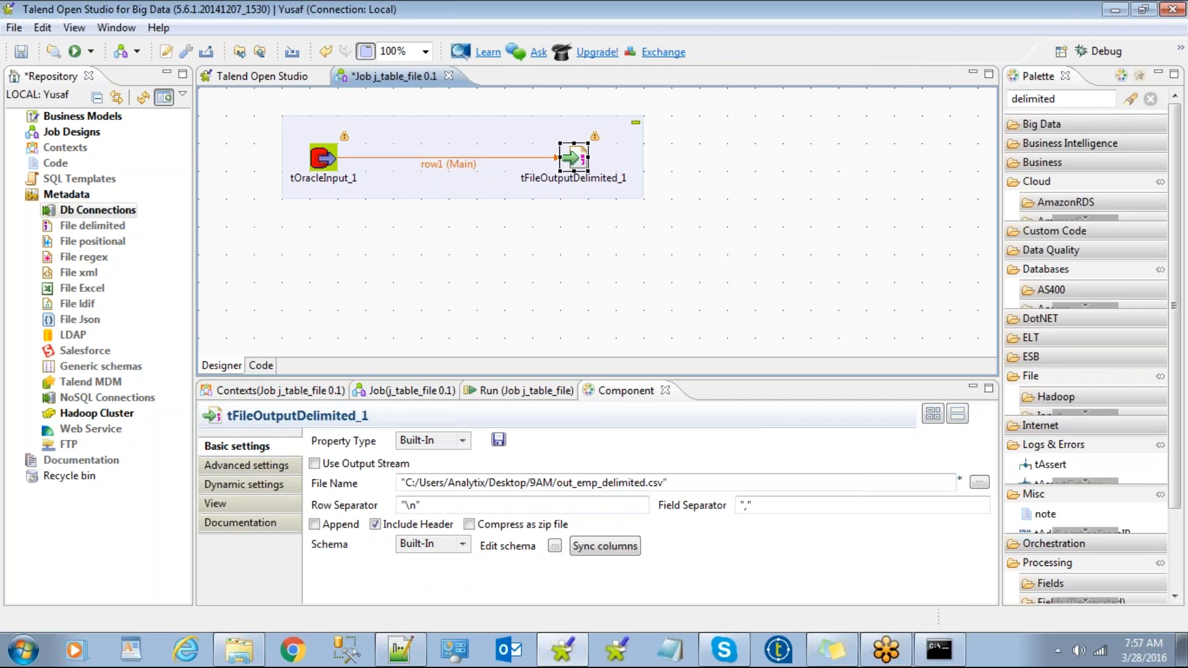
{"action": "left_click", "coordinate": [507, 396]}
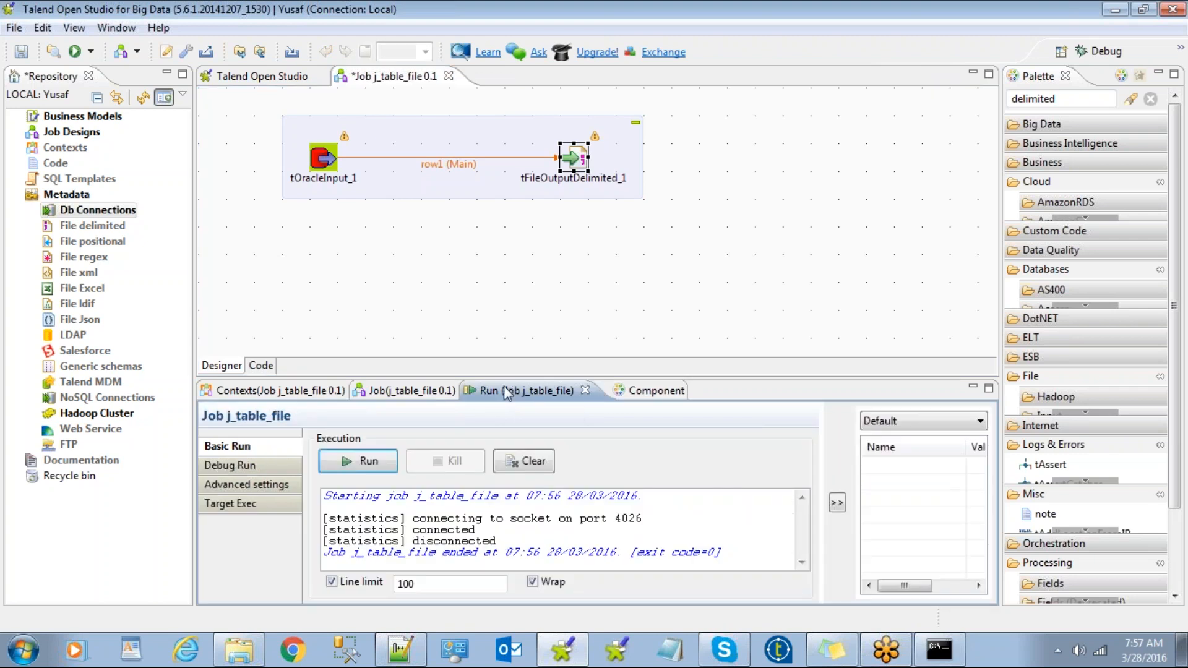
{"action": "left_click", "coordinate": [545, 307]}
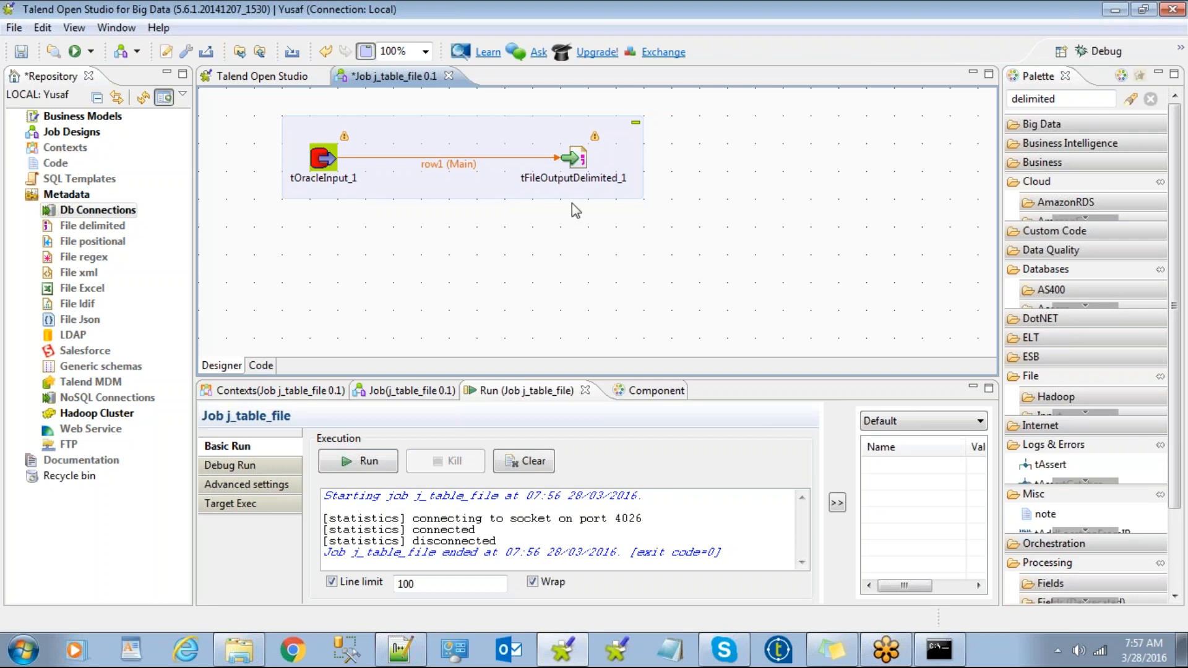
Search the palette for 'file' delimited components and expand the delimited output entries.
{"action": "type", "text": "fi"}
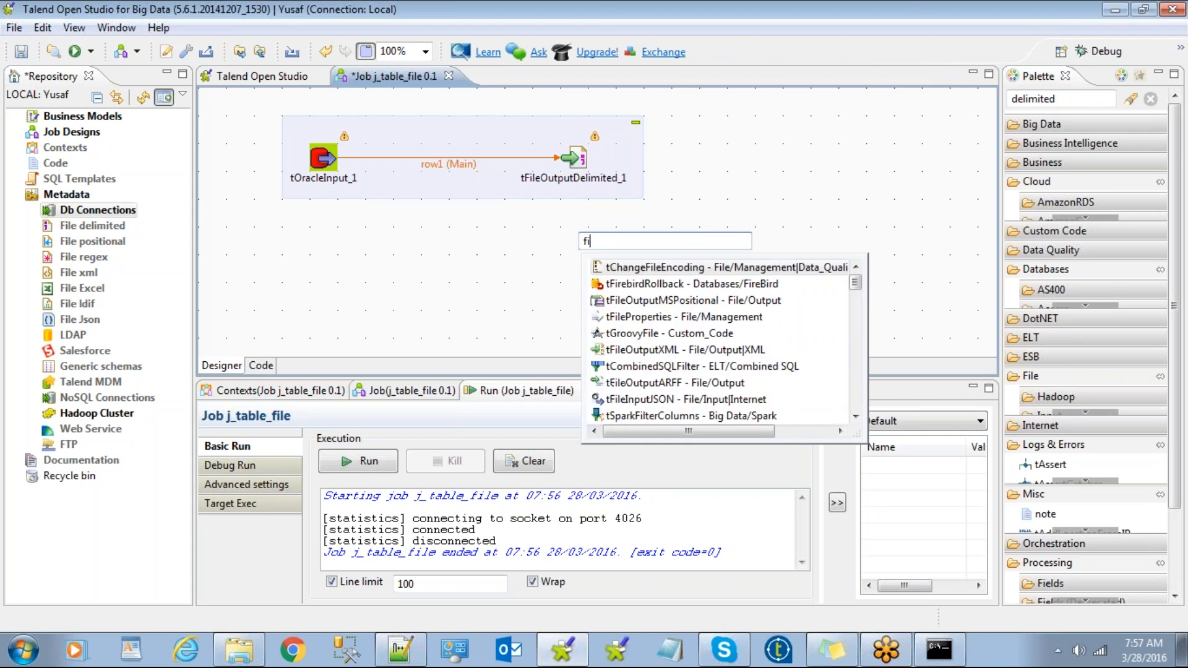
{"action": "type", "text": "led"}
{"action": "key", "text": "BackSpace"}
{"action": "key", "text": "BackSpace"}
{"action": "key", "text": "BackSpace"}
{"action": "key", "text": "BackSpace"}
{"action": "key", "text": "BackSpace"}
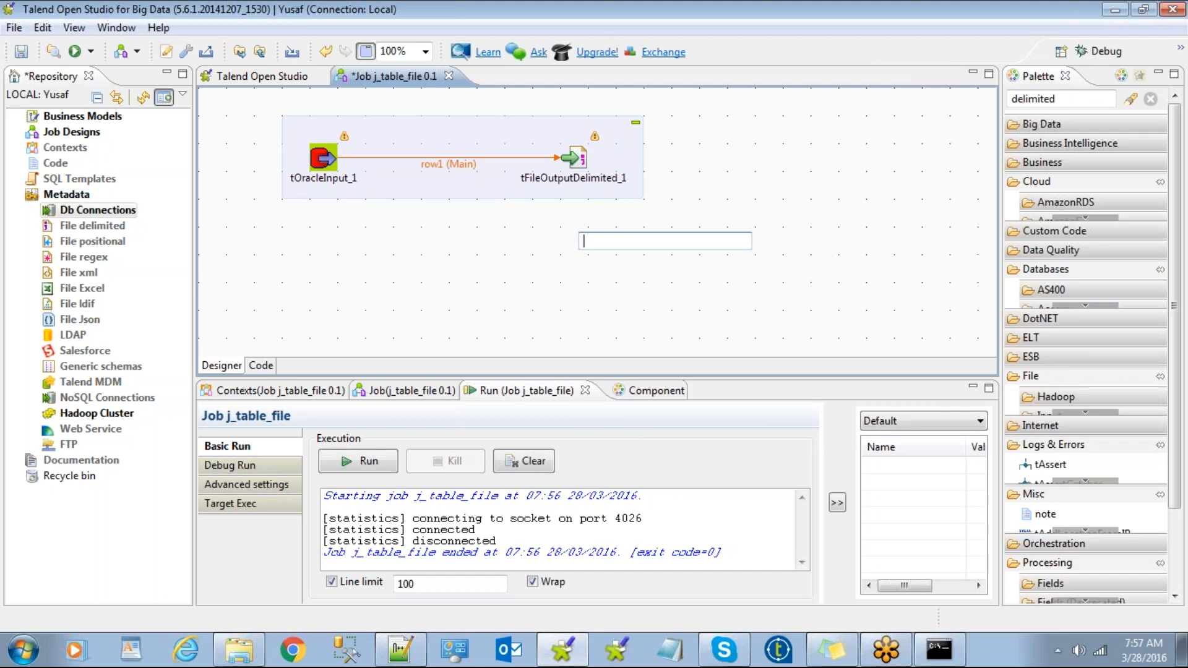
{"action": "left_click", "coordinate": [492, 275]}
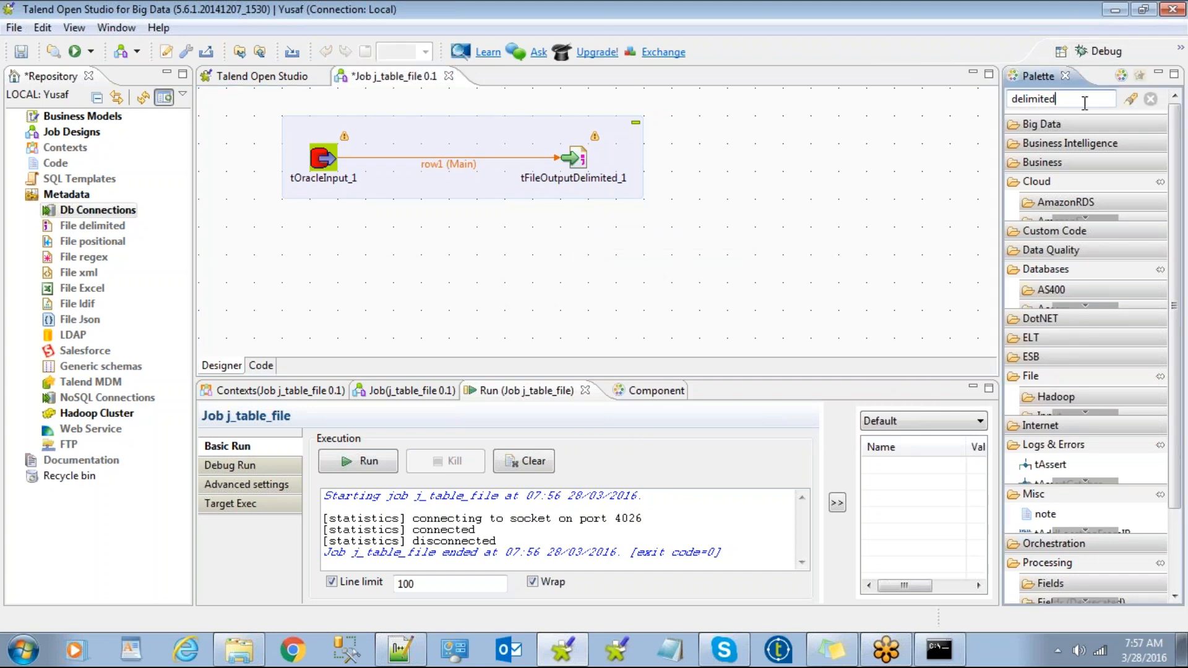
{"action": "key", "text": "Return"}
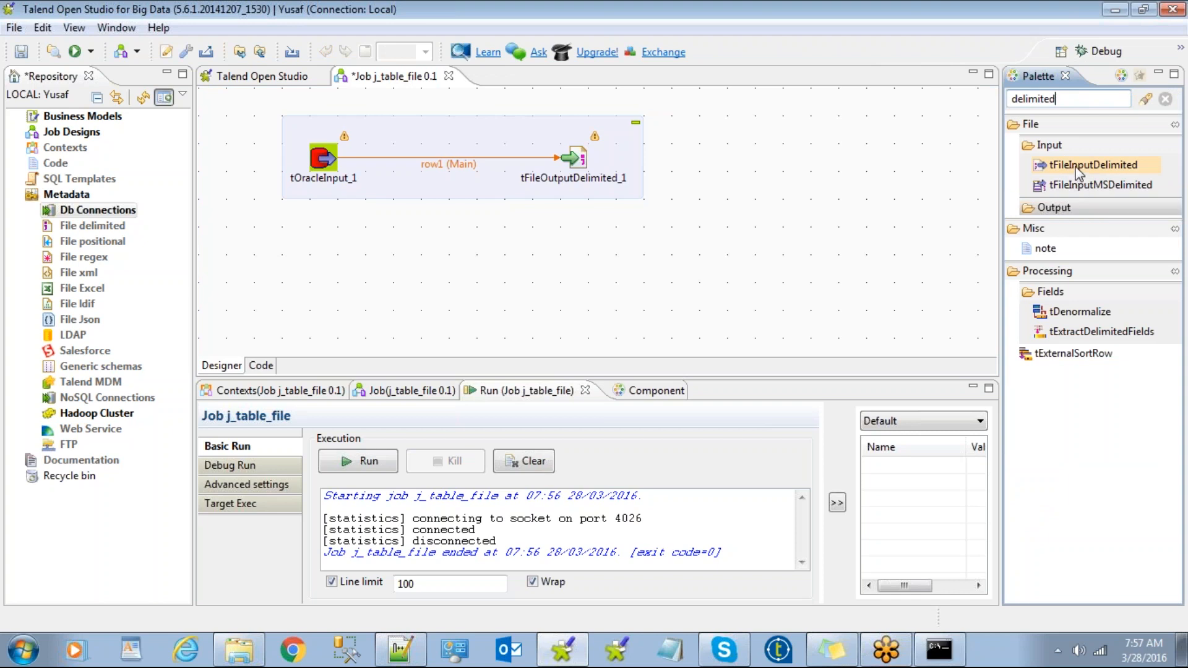
{"action": "left_click", "coordinate": [1070, 211]}
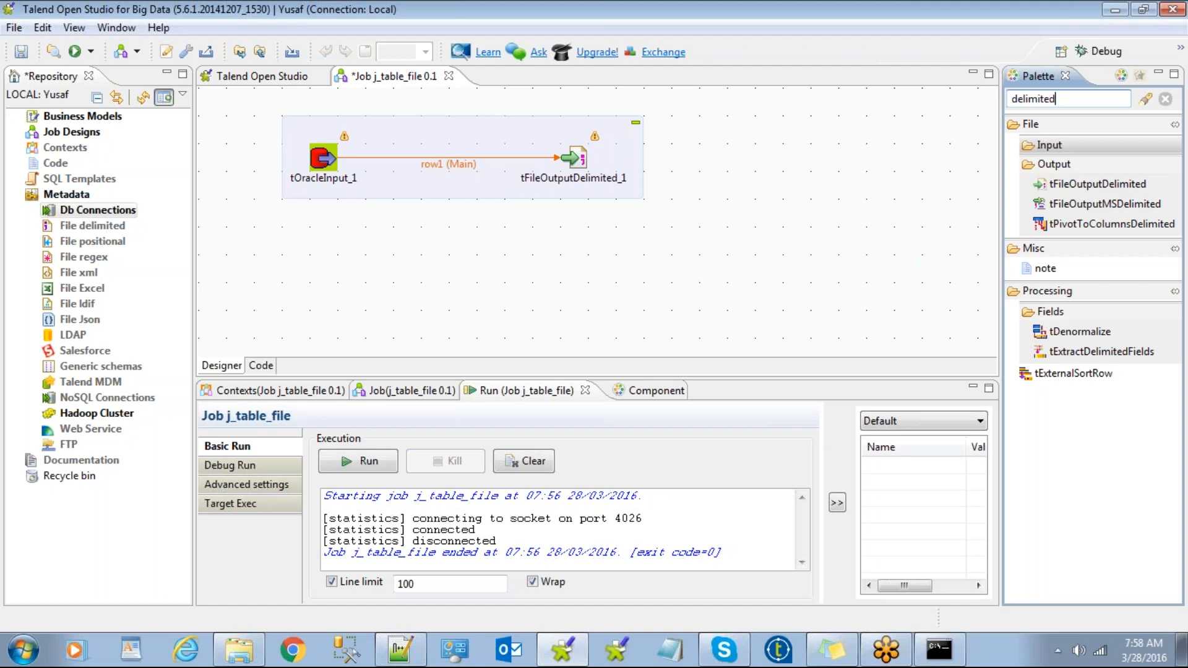
Switch to the 9AM folder window and open talendcomponentslist.xlsx in Excel.
{"action": "left_click", "coordinate": [260, 647]}
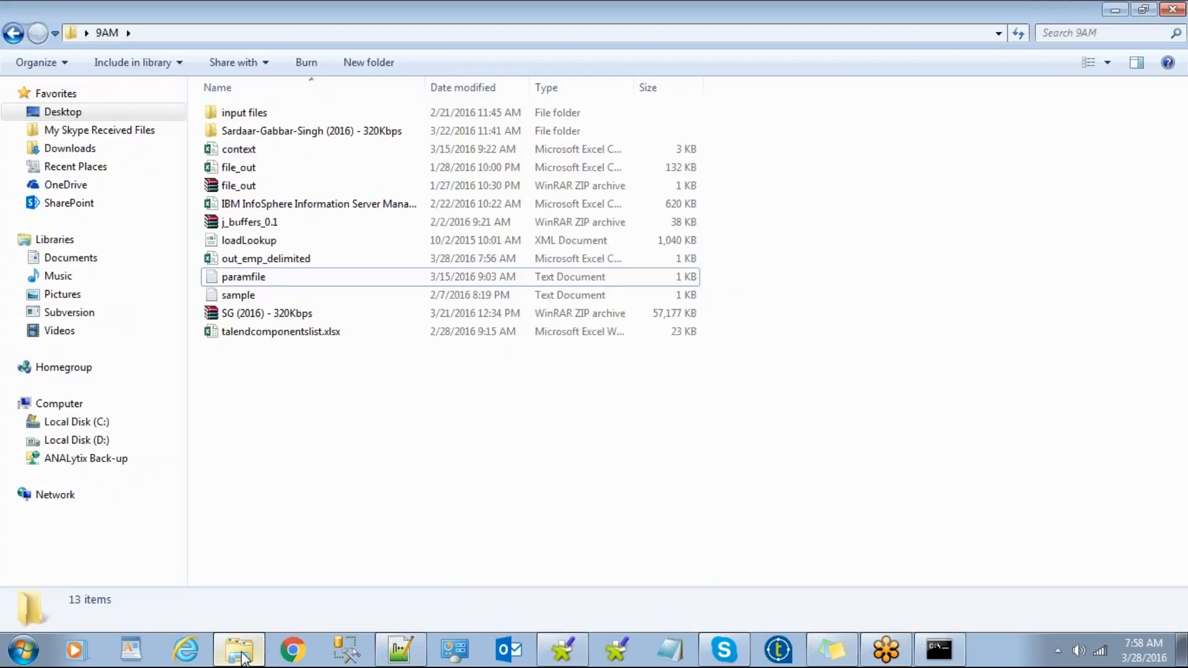
{"action": "left_click", "coordinate": [279, 334]}
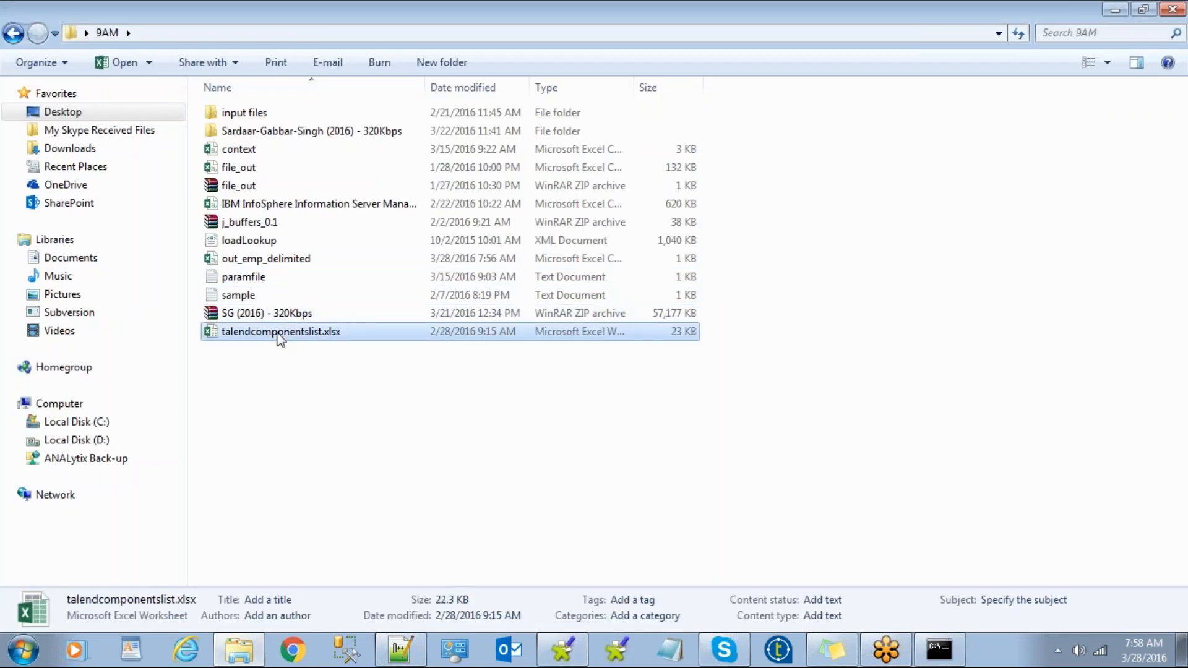
{"action": "right_click", "coordinate": [276, 332]}
{"action": "left_click", "coordinate": [230, 355]}
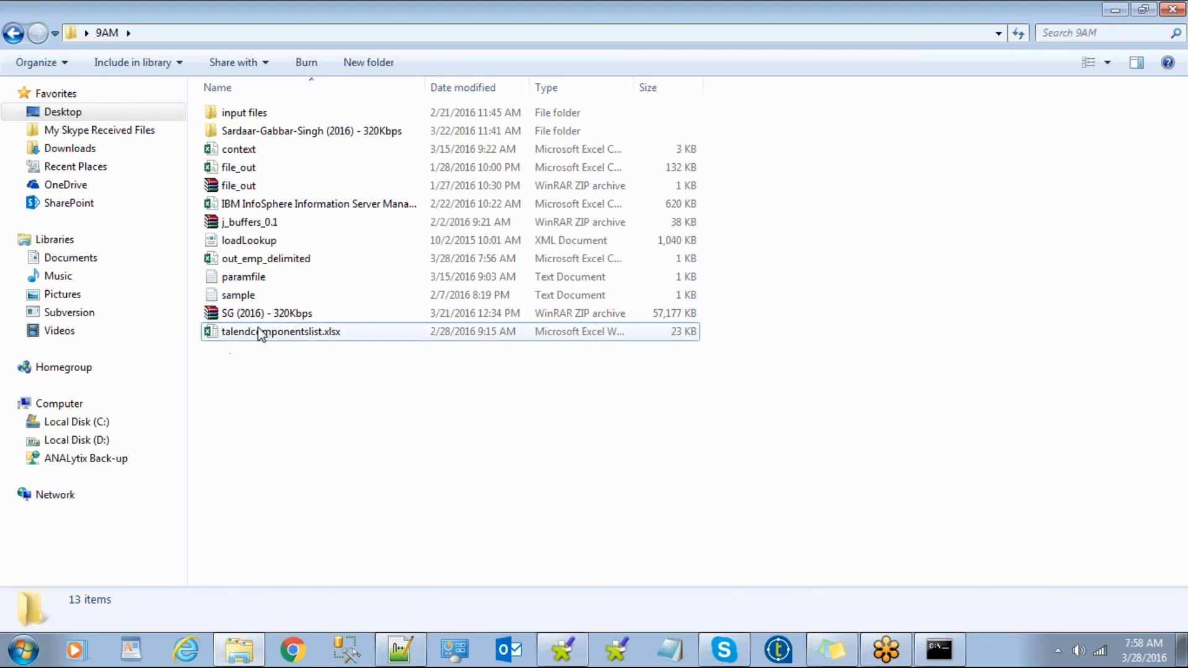
{"action": "left_click", "coordinate": [257, 330]}
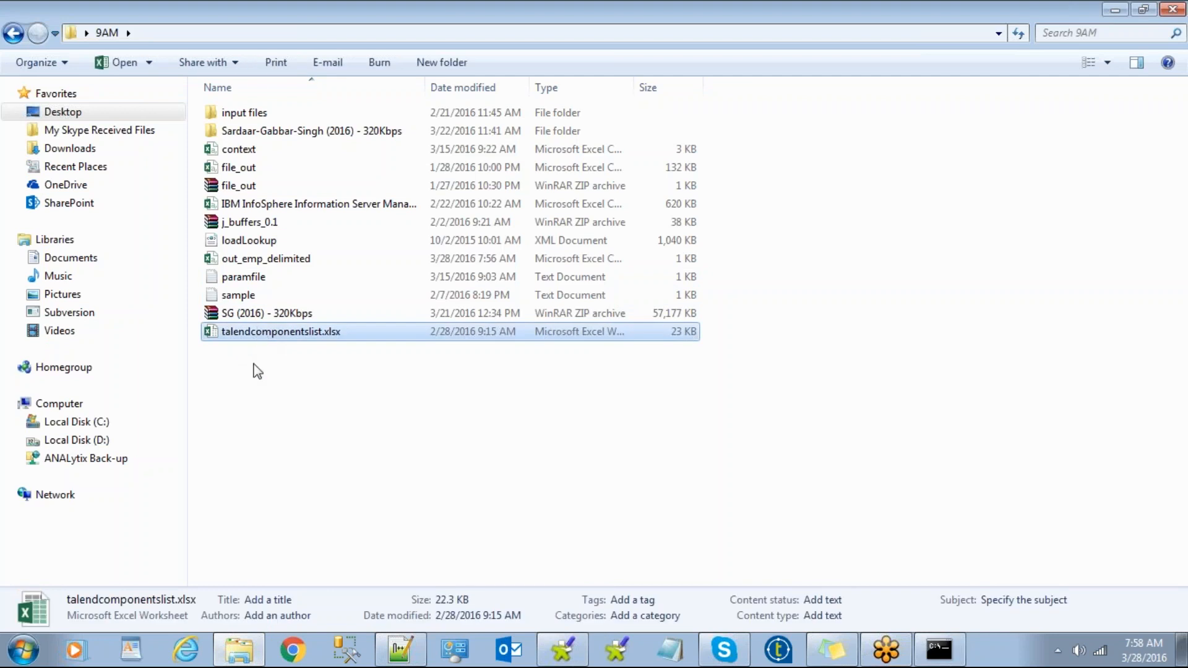
{"action": "left_click", "coordinate": [255, 375]}
{"action": "left_click", "coordinate": [262, 335]}
{"action": "double_click", "coordinate": [261, 335]}
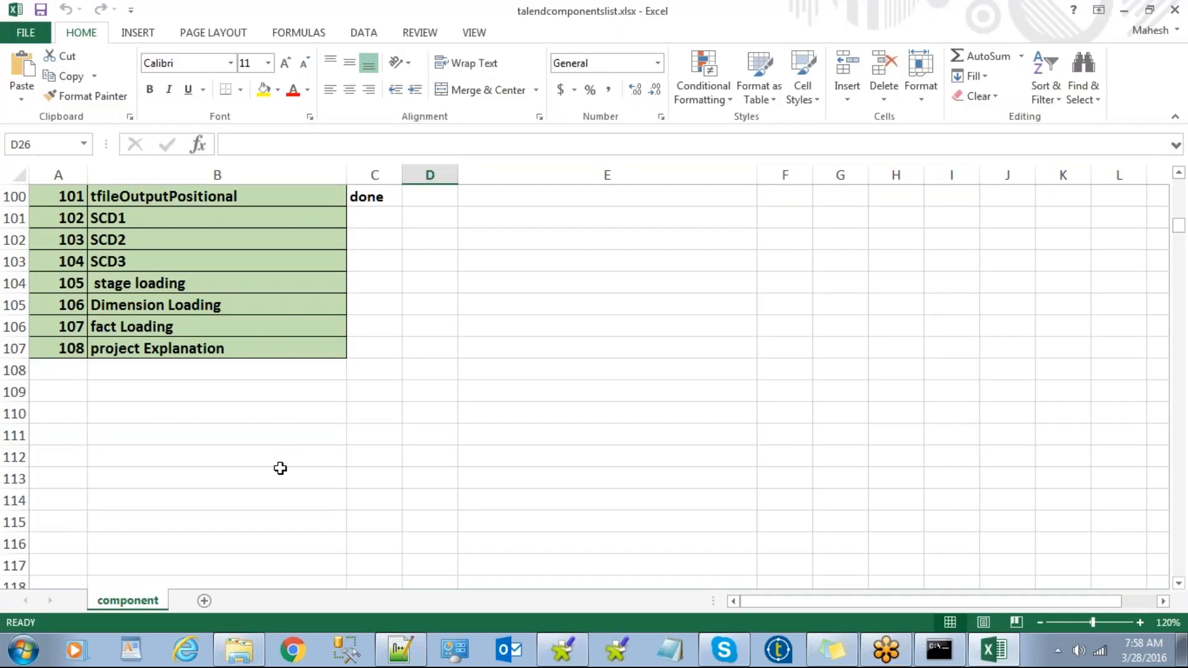
{"action": "left_click", "coordinate": [244, 516]}
{"action": "key", "text": "Up"}
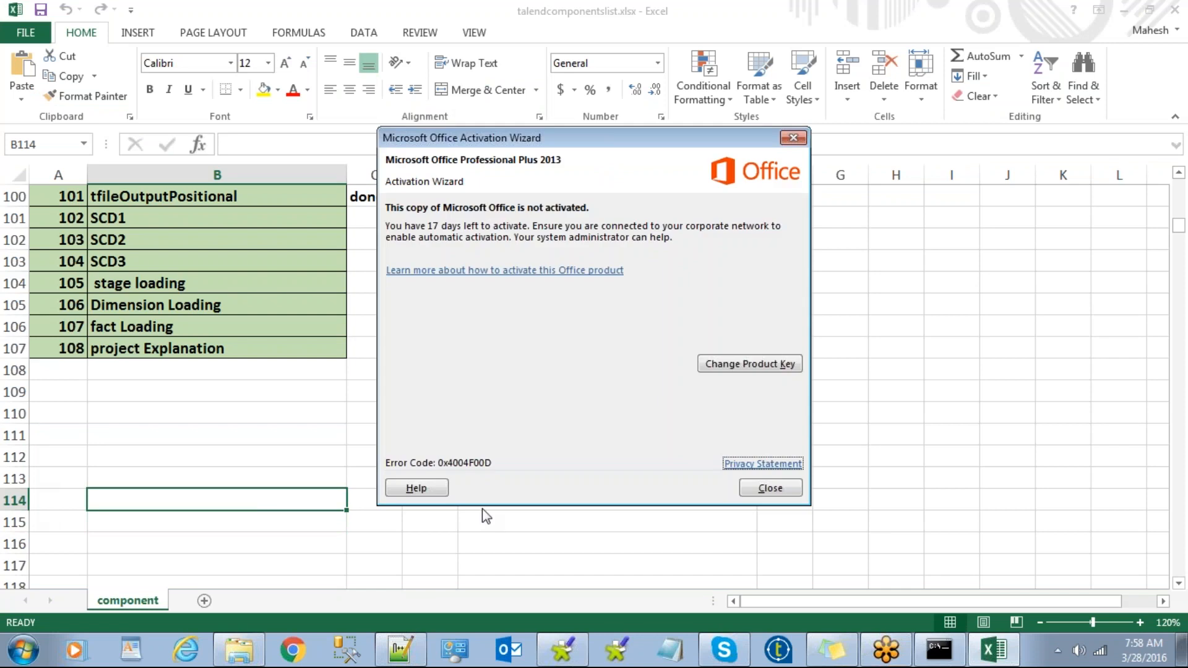
{"action": "left_click", "coordinate": [768, 489]}
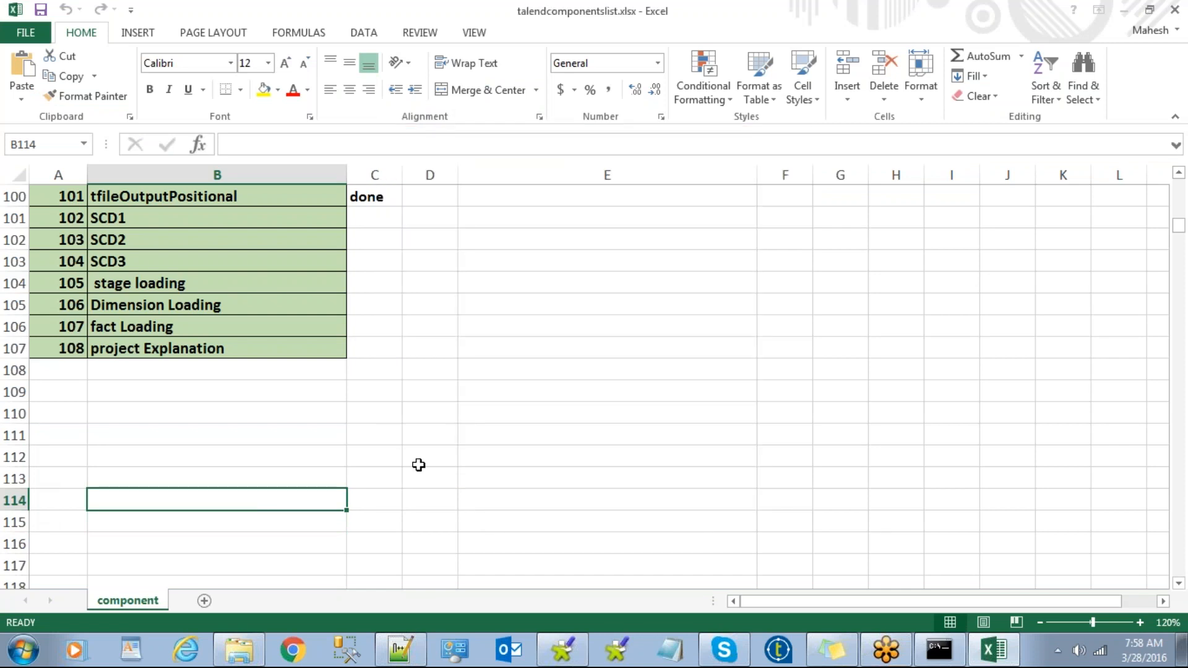
{"action": "left_click", "coordinate": [417, 464]}
{"action": "key", "text": "Up"}
{"action": "key", "text": "Up"}
{"action": "key", "text": "Up"}
{"action": "key", "text": "Up"}
{"action": "key", "text": "Up"}
{"action": "key", "text": "Up"}
{"action": "key", "text": "Up"}
{"action": "key", "text": "Up"}
{"action": "key", "text": "Up"}
{"action": "key", "text": "Up"}
{"action": "key", "text": "Up"}
{"action": "key", "text": "Up"}
{"action": "key", "text": "Up"}
{"action": "key", "text": "Up"}
{"action": "key", "text": "Up"}
{"action": "key", "text": "Up"}
{"action": "key", "text": "Up"}
{"action": "key", "text": "Up"}
{"action": "key", "text": "Up"}
{"action": "key", "text": "Up"}
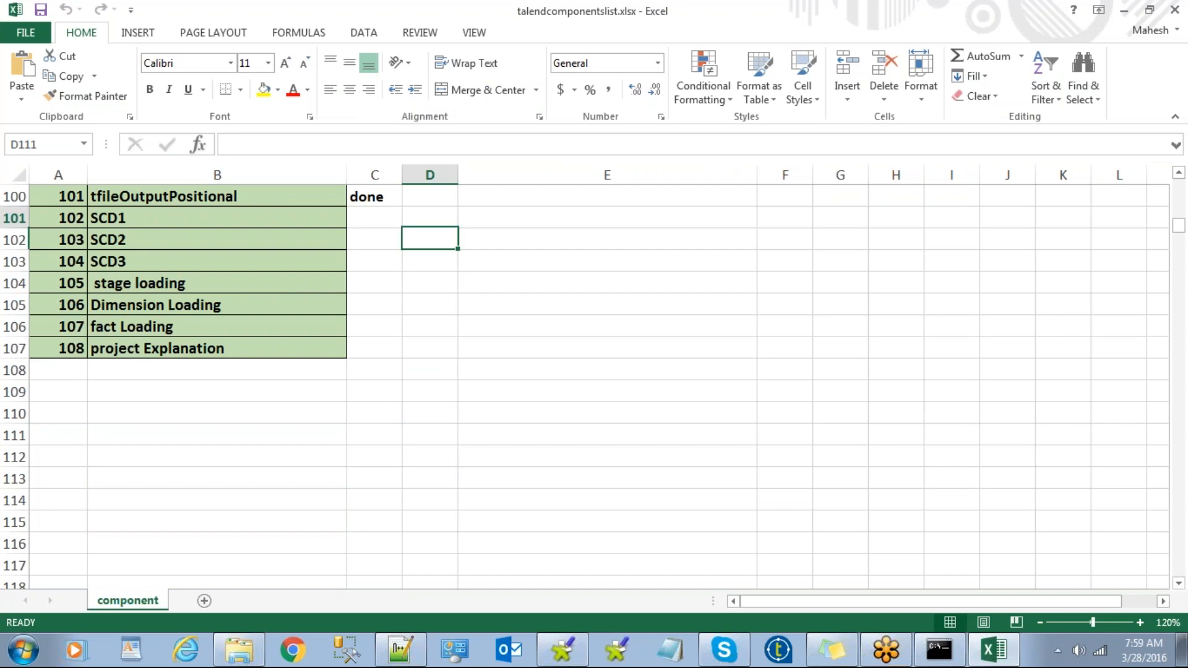
{"action": "key", "text": "Up"}
{"action": "key", "text": "Up"}
{"action": "key", "text": "Up"}
{"action": "key", "text": "Up"}
{"action": "key", "text": "Up"}
{"action": "key", "text": "Up"}
{"action": "key", "text": "Up"}
{"action": "key", "text": "Up"}
{"action": "key", "text": "Up"}
{"action": "key", "text": "Up"}
{"action": "key", "text": "Up"}
{"action": "key", "text": "Up"}
{"action": "key", "text": "Up"}
{"action": "key", "text": "Up"}
{"action": "key", "text": "Up"}
{"action": "key", "text": "Up"}
{"action": "key", "text": "Up"}
{"action": "key", "text": "Up"}
{"action": "key", "text": "Up"}
{"action": "key", "text": "Up"}
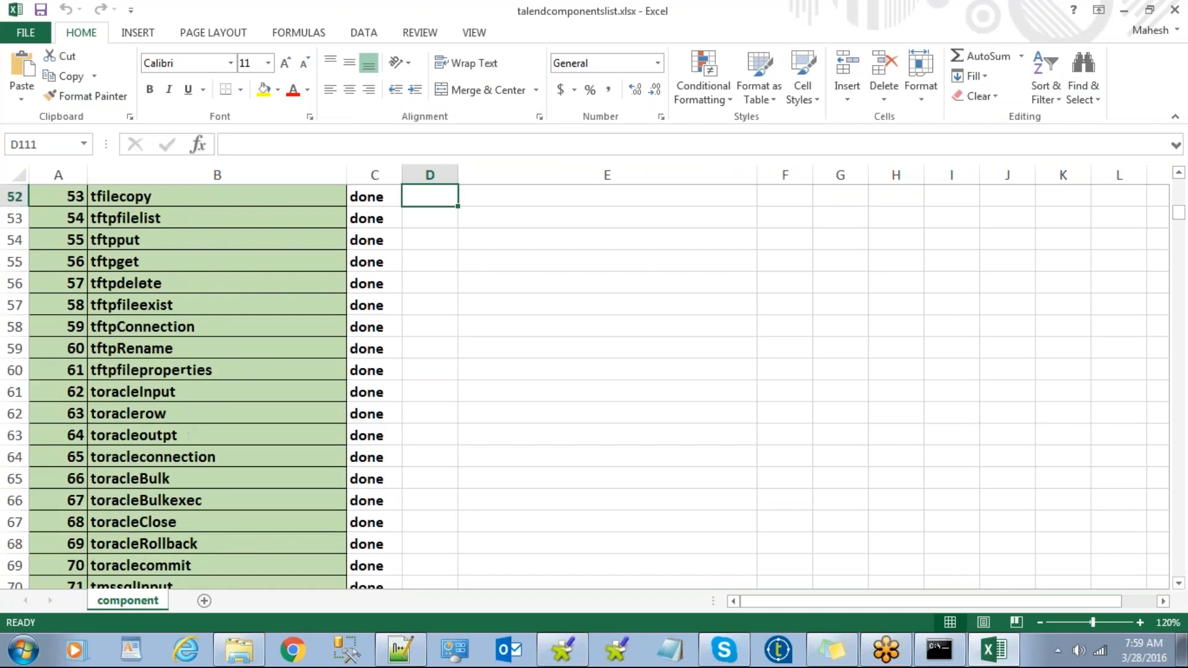
{"action": "key", "text": "Up"}
{"action": "key", "text": "Up"}
{"action": "key", "text": "Up"}
{"action": "key", "text": "Up"}
{"action": "key", "text": "Up"}
{"action": "key", "text": "Up"}
{"action": "key", "text": "Up"}
{"action": "key", "text": "Up"}
{"action": "key", "text": "Up"}
{"action": "key", "text": "Up"}
{"action": "key", "text": "Up"}
{"action": "key", "text": "Up"}
{"action": "key", "text": "Up"}
{"action": "key", "text": "Up"}
{"action": "key", "text": "Up"}
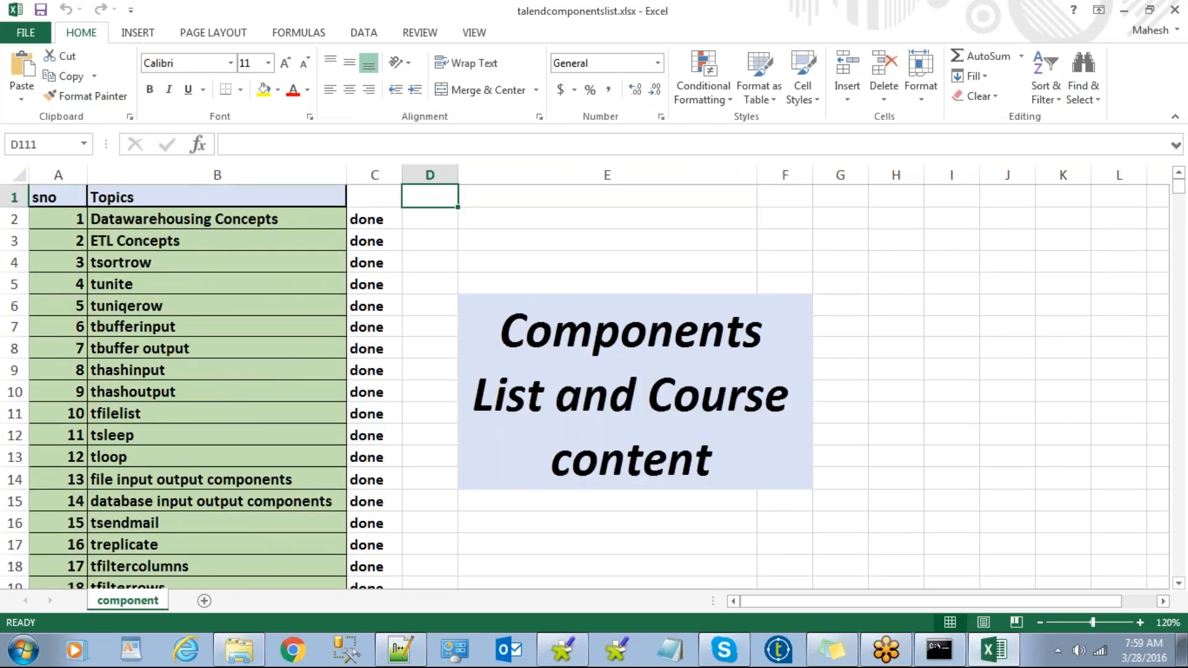
{"action": "left_click", "coordinate": [154, 262]}
{"action": "left_click", "coordinate": [175, 280]}
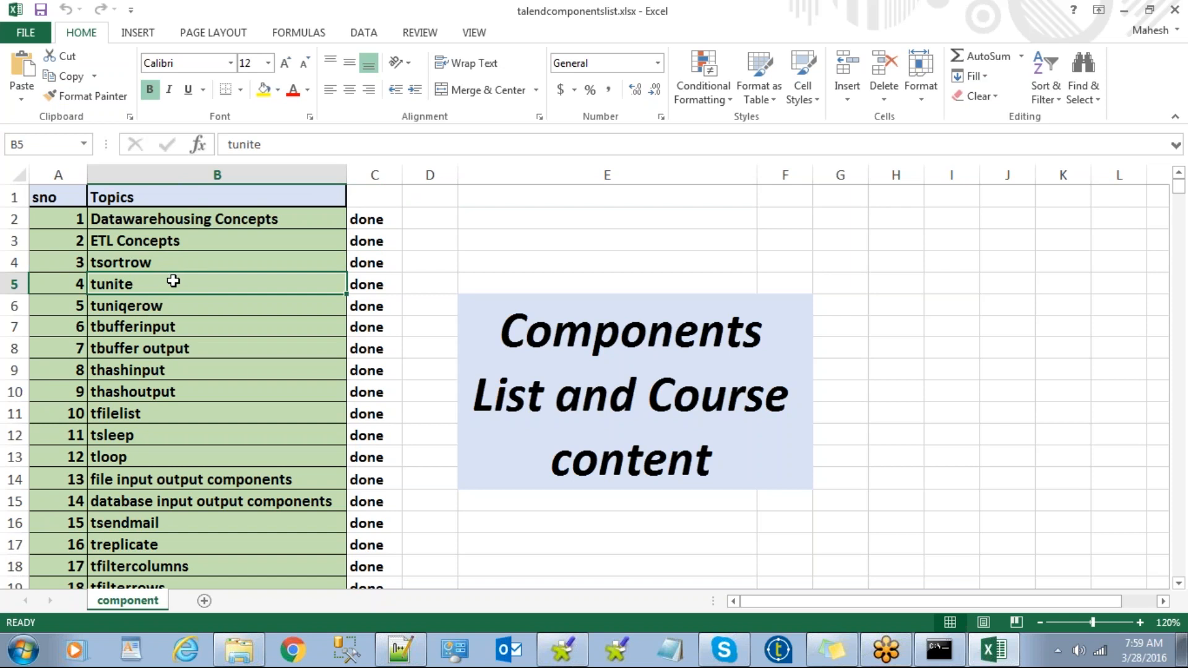
{"action": "key", "text": "Down"}
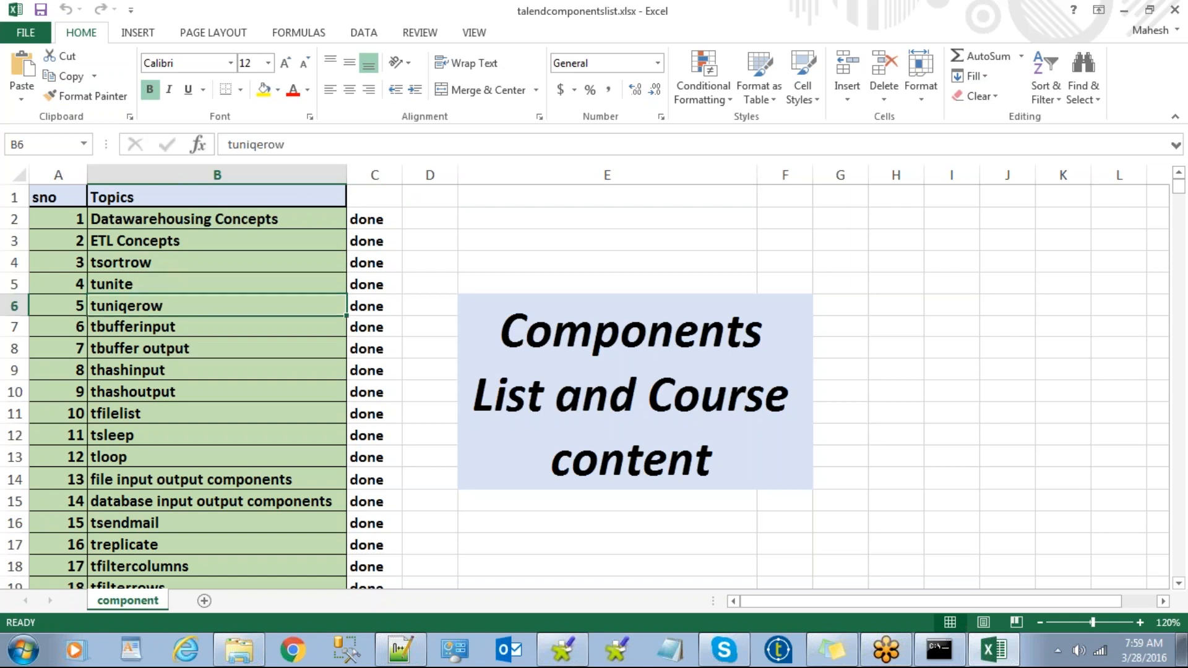
{"action": "left_click", "coordinate": [176, 323]}
{"action": "left_click_drag", "start_coordinate": [177, 337], "coordinate": [169, 396]}
{"action": "left_click", "coordinate": [153, 435]}
{"action": "left_click", "coordinate": [150, 453]}
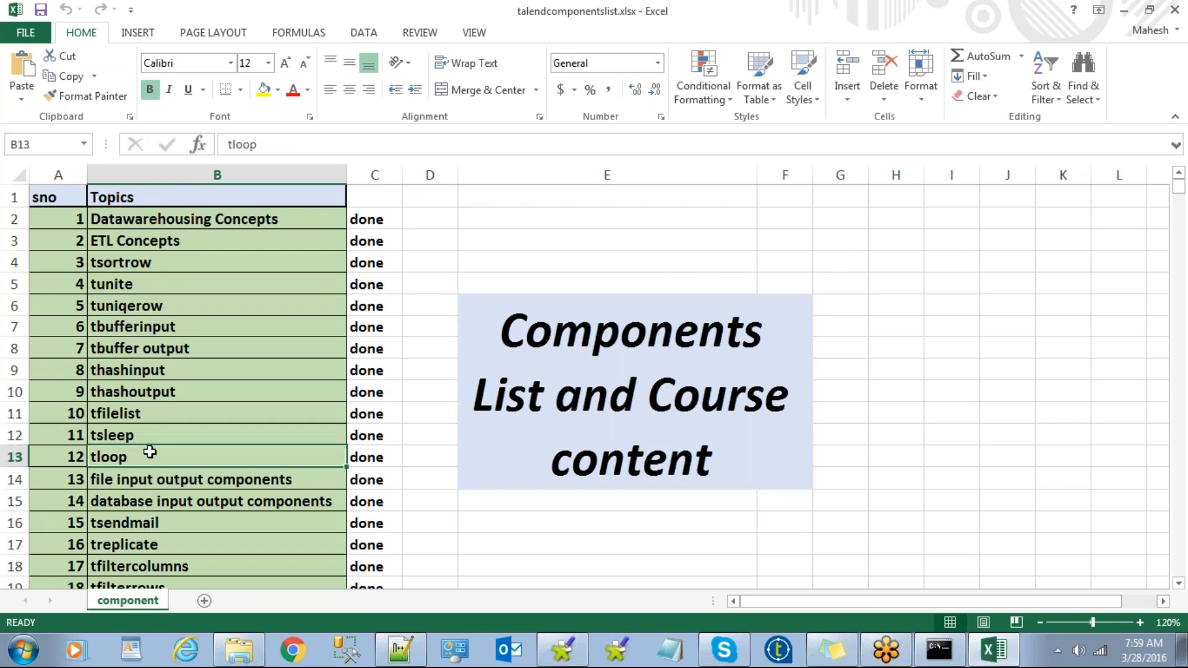
{"action": "left_click", "coordinate": [166, 483]}
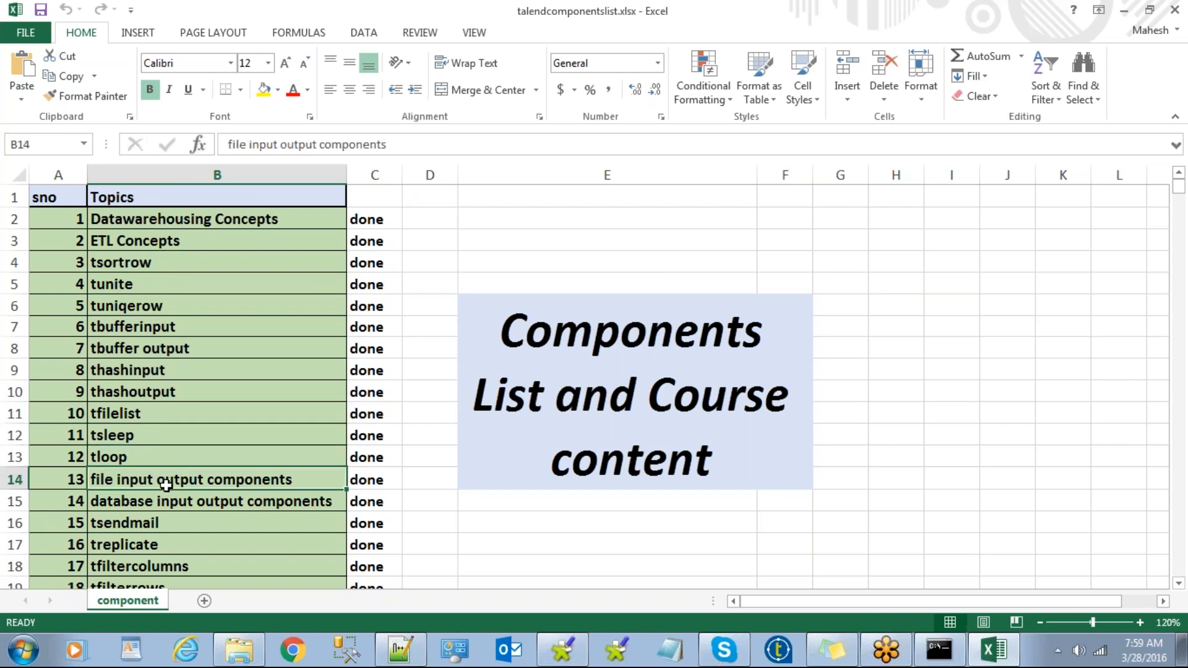
{"action": "key", "text": "Down"}
{"action": "key", "text": "Down"}
{"action": "key", "text": "Down"}
{"action": "key", "text": "Down"}
{"action": "key", "text": "Down"}
{"action": "key", "text": "Down"}
{"action": "key", "text": "Down"}
{"action": "key", "text": "Down"}
{"action": "key", "text": "Down"}
{"action": "key", "text": "Down"}
{"action": "key", "text": "Down"}
{"action": "key", "text": "Down"}
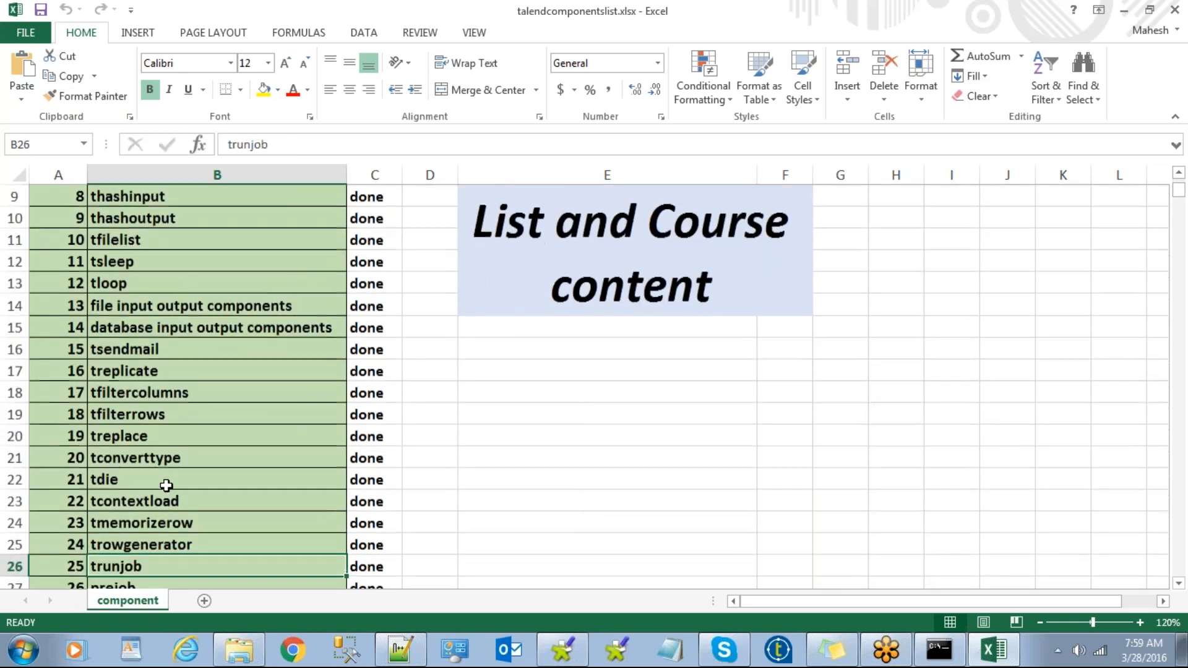
{"action": "key", "text": "Down"}
{"action": "key", "text": "Down"}
{"action": "key", "text": "Down"}
{"action": "key", "text": "Down"}
{"action": "key", "text": "Down"}
{"action": "key", "text": "Down"}
{"action": "key", "text": "Down"}
{"action": "key", "text": "Down"}
{"action": "key", "text": "Down"}
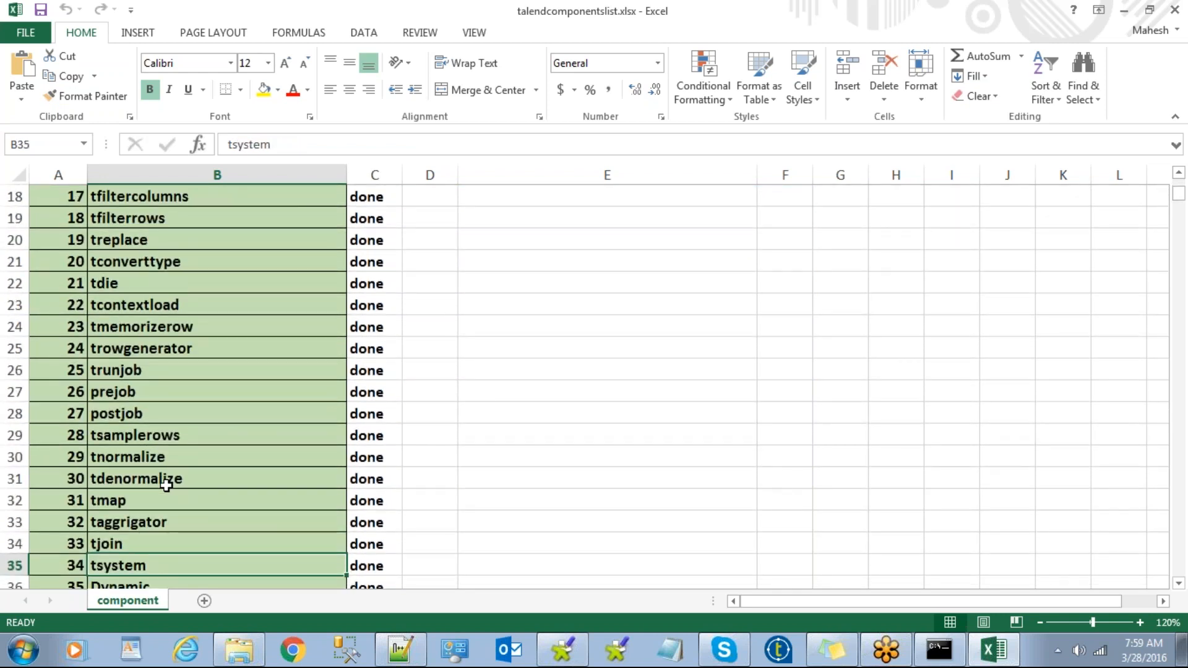
{"action": "key", "text": "Down"}
{"action": "key", "text": "Down"}
{"action": "key", "text": "Down"}
{"action": "key", "text": "Down"}
{"action": "key", "text": "Down"}
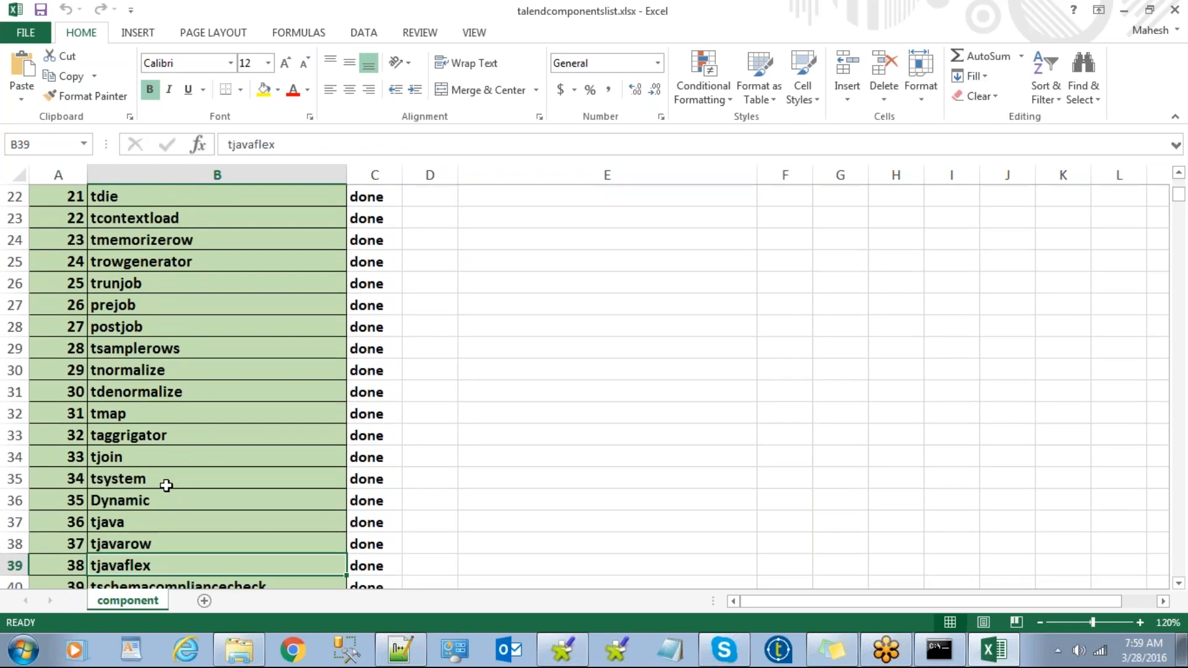
{"action": "key", "text": "Down"}
{"action": "key", "text": "Down"}
{"action": "key", "text": "Down"}
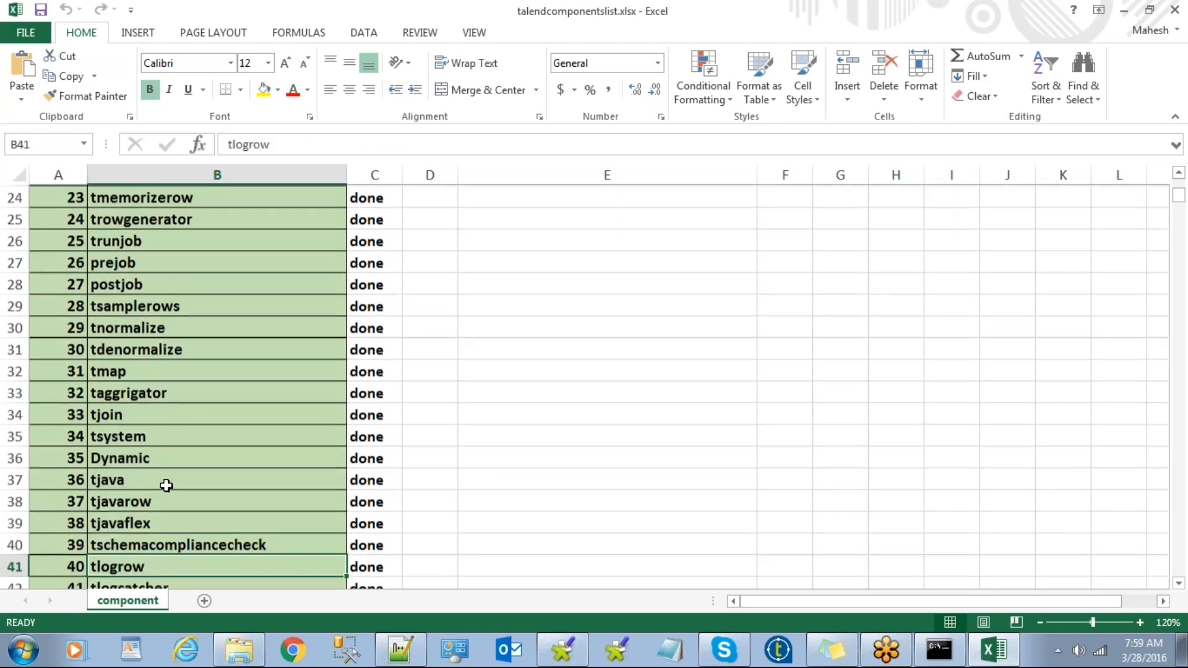
{"action": "key", "text": "Down"}
{"action": "key", "text": "Down"}
{"action": "key", "text": "Down"}
{"action": "key", "text": "Down"}
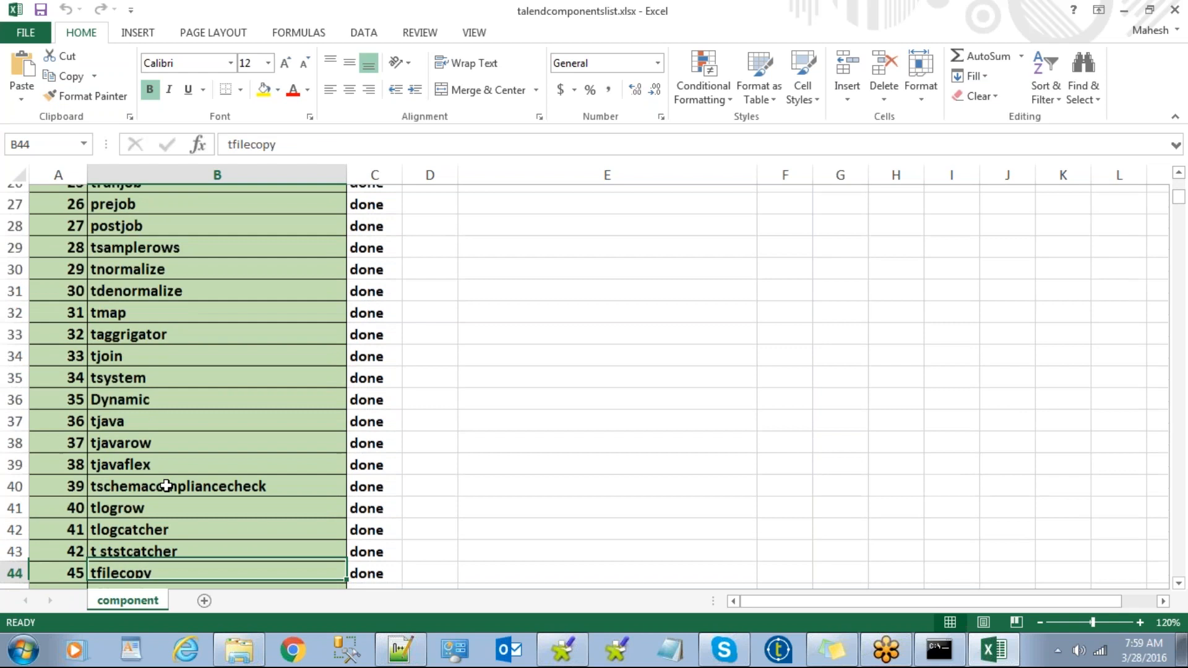
{"action": "key", "text": "Down"}
{"action": "key", "text": "Down"}
{"action": "key", "text": "Down"}
{"action": "key", "text": "Down"}
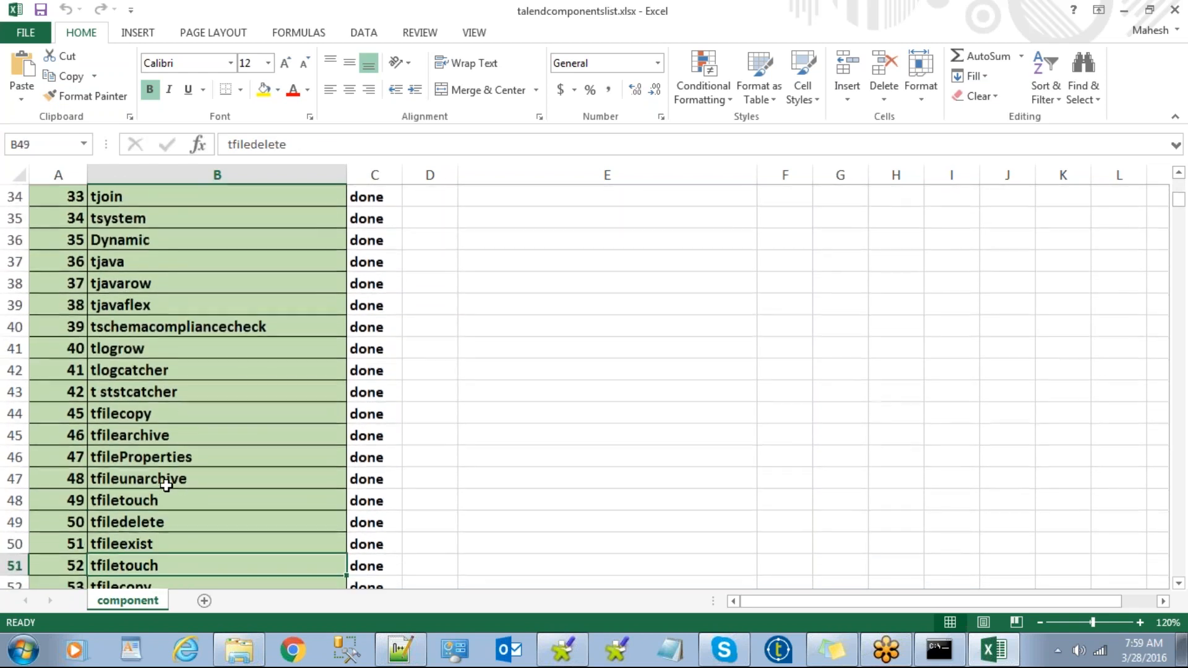
{"action": "key", "text": "Down"}
{"action": "key", "text": "Down"}
{"action": "key", "text": "Down"}
{"action": "key", "text": "Down"}
{"action": "key", "text": "Down"}
{"action": "key", "text": "Down"}
{"action": "key", "text": "Down"}
{"action": "key", "text": "Down"}
{"action": "key", "text": "Down"}
{"action": "key", "text": "Down"}
{"action": "key", "text": "Down"}
{"action": "key", "text": "Down"}
{"action": "key", "text": "Down"}
{"action": "key", "text": "Down"}
{"action": "key", "text": "Down"}
{"action": "key", "text": "Down"}
{"action": "key", "text": "Down"}
{"action": "key", "text": "Down"}
{"action": "key", "text": "Down"}
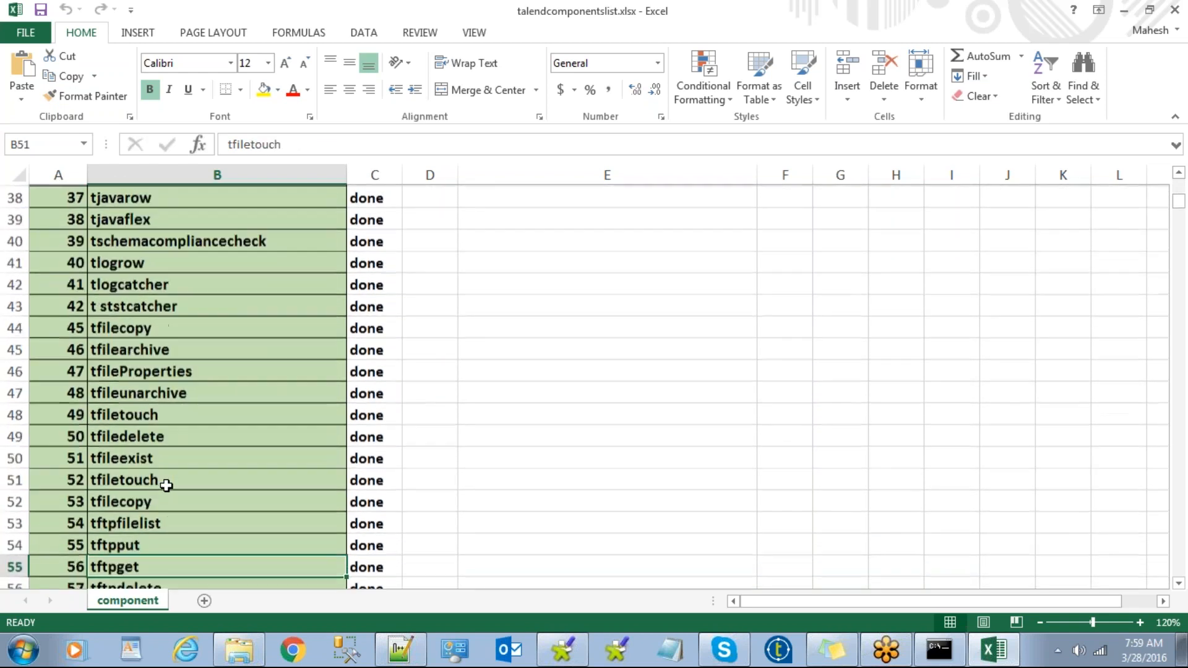
{"action": "key", "text": "Down"}
{"action": "key", "text": "Down"}
{"action": "key", "text": "Down"}
{"action": "key", "text": "Down"}
{"action": "key", "text": "Down"}
{"action": "key", "text": "Down"}
{"action": "key", "text": "Down"}
{"action": "key", "text": "Down"}
{"action": "key", "text": "Down"}
{"action": "key", "text": "Down"}
{"action": "key", "text": "Down"}
{"action": "key", "text": "Down"}
{"action": "key", "text": "Down"}
{"action": "key", "text": "Down"}
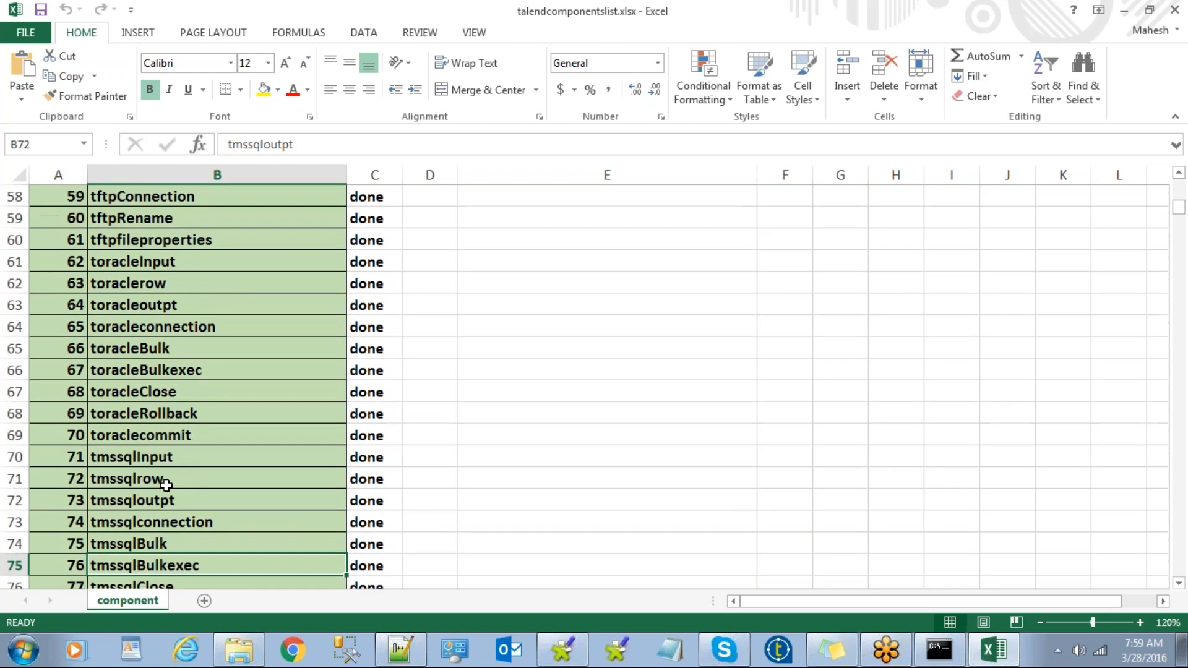
{"action": "key", "text": "Down"}
{"action": "key", "text": "Down"}
{"action": "key", "text": "Down"}
{"action": "key", "text": "Down"}
{"action": "key", "text": "Down"}
{"action": "key", "text": "Down"}
{"action": "key", "text": "Down"}
{"action": "key", "text": "Down"}
{"action": "key", "text": "Down"}
{"action": "key", "text": "Down"}
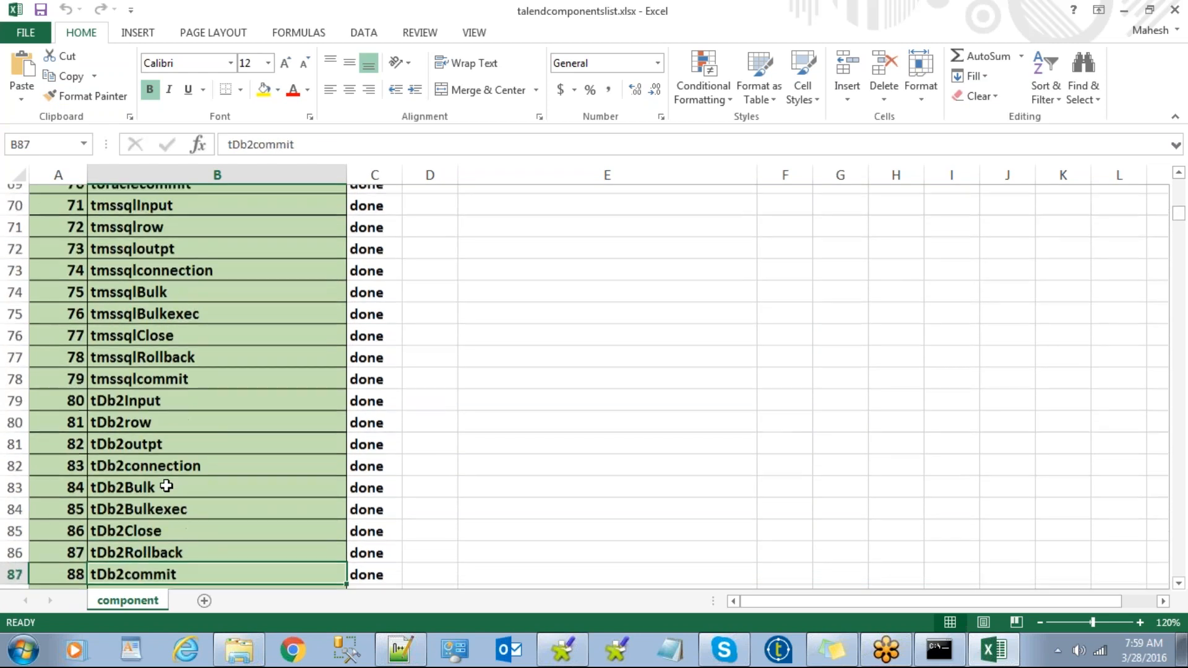
{"action": "key", "text": "Down"}
{"action": "key", "text": "Down"}
{"action": "key", "text": "Down"}
{"action": "key", "text": "Down"}
{"action": "key", "text": "Down"}
{"action": "key", "text": "Down"}
{"action": "key", "text": "Down"}
{"action": "key", "text": "Down"}
{"action": "key", "text": "Down"}
{"action": "key", "text": "Down"}
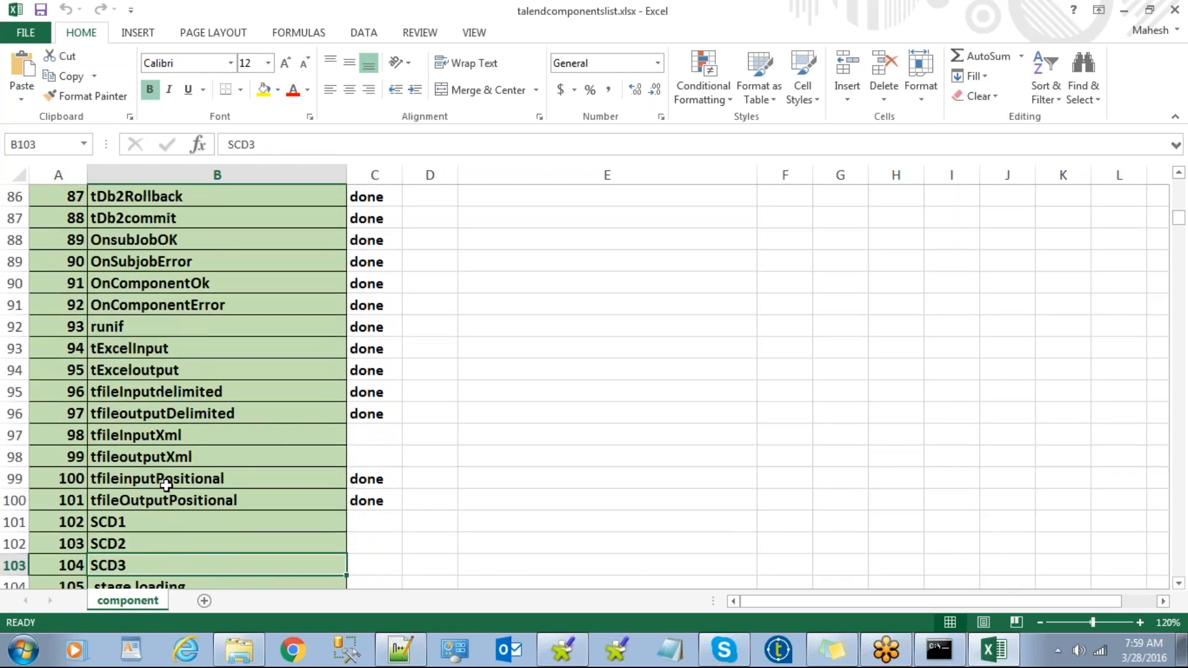
Close the Excel workbook, switch to Chrome and load Gmail from the bookmarks bar.
{"action": "left_click", "coordinate": [1175, 10]}
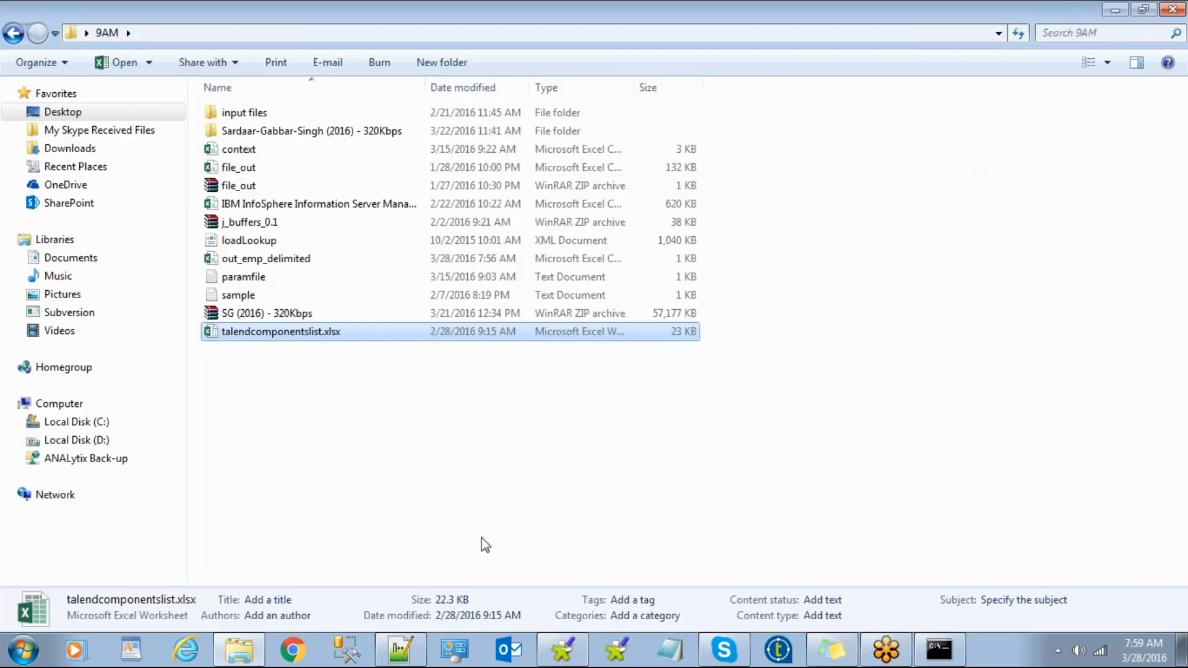
{"action": "left_click", "coordinate": [483, 543]}
{"action": "left_click", "coordinate": [297, 650]}
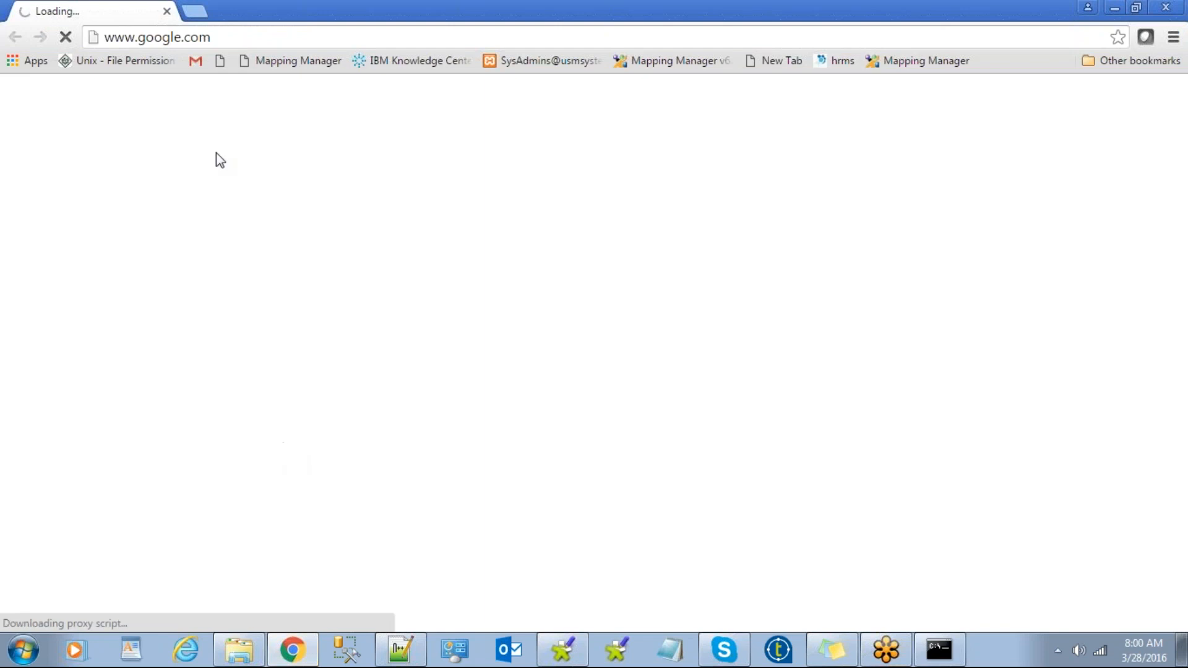
{"action": "left_click", "coordinate": [197, 62]}
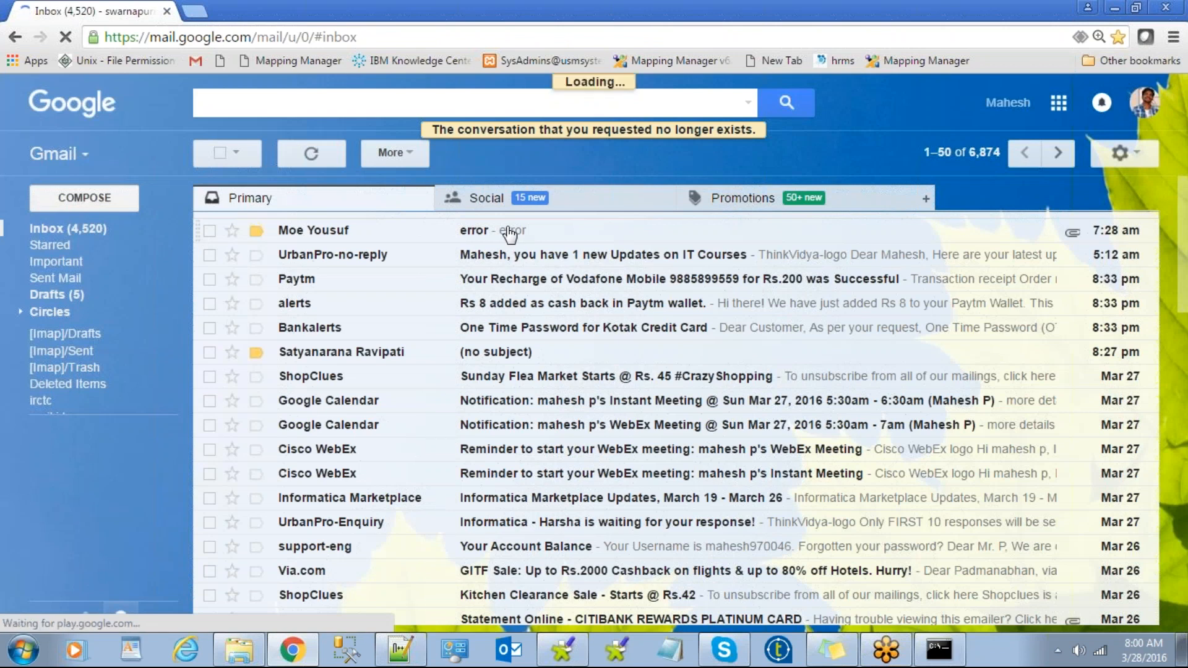
Open the 'error' email with its JVM exit code 2 screenshot and start an inline reply.
{"action": "left_click", "coordinate": [517, 236]}
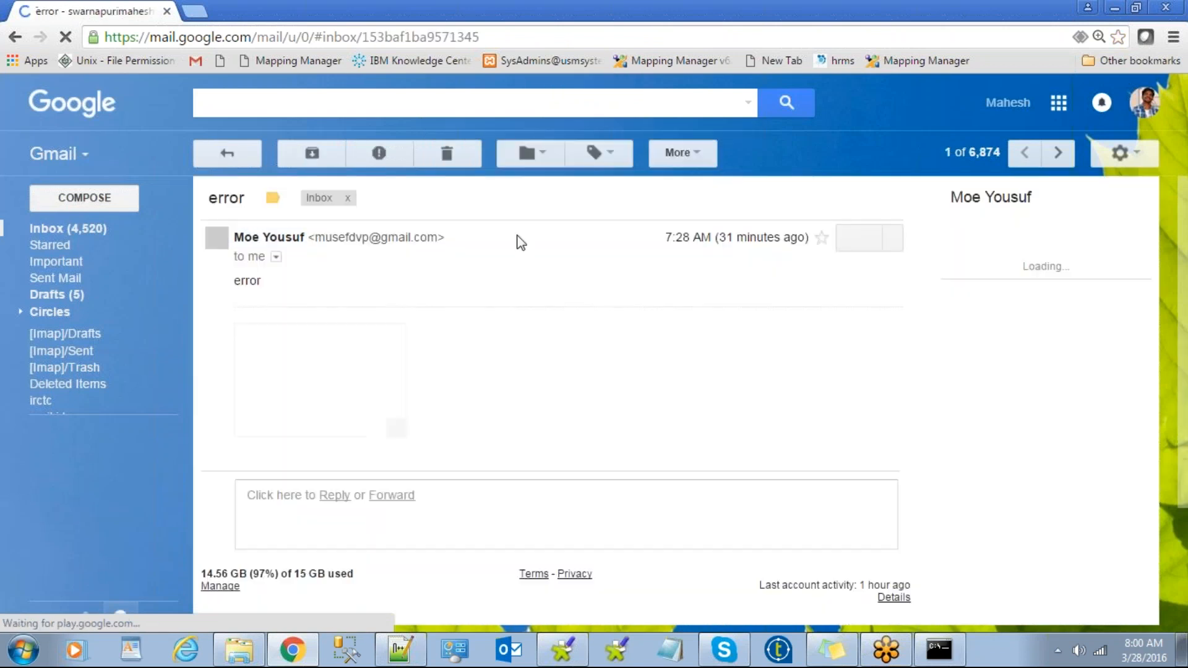
{"action": "left_click", "coordinate": [859, 240]}
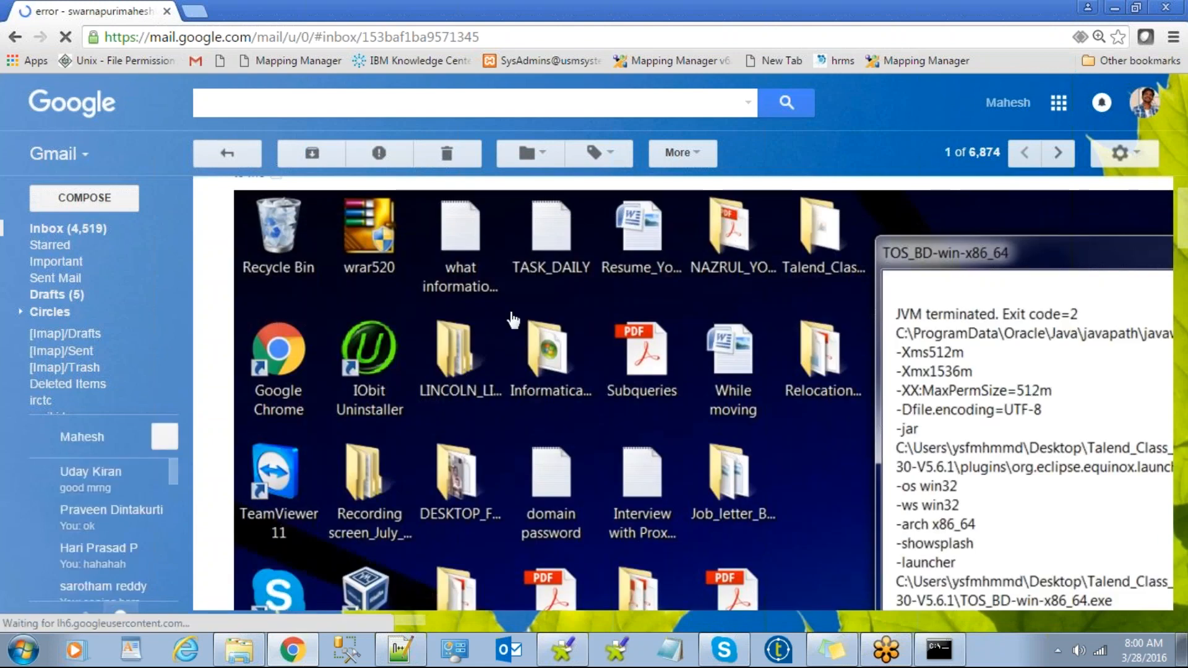
{"action": "left_click", "coordinate": [27, 37]}
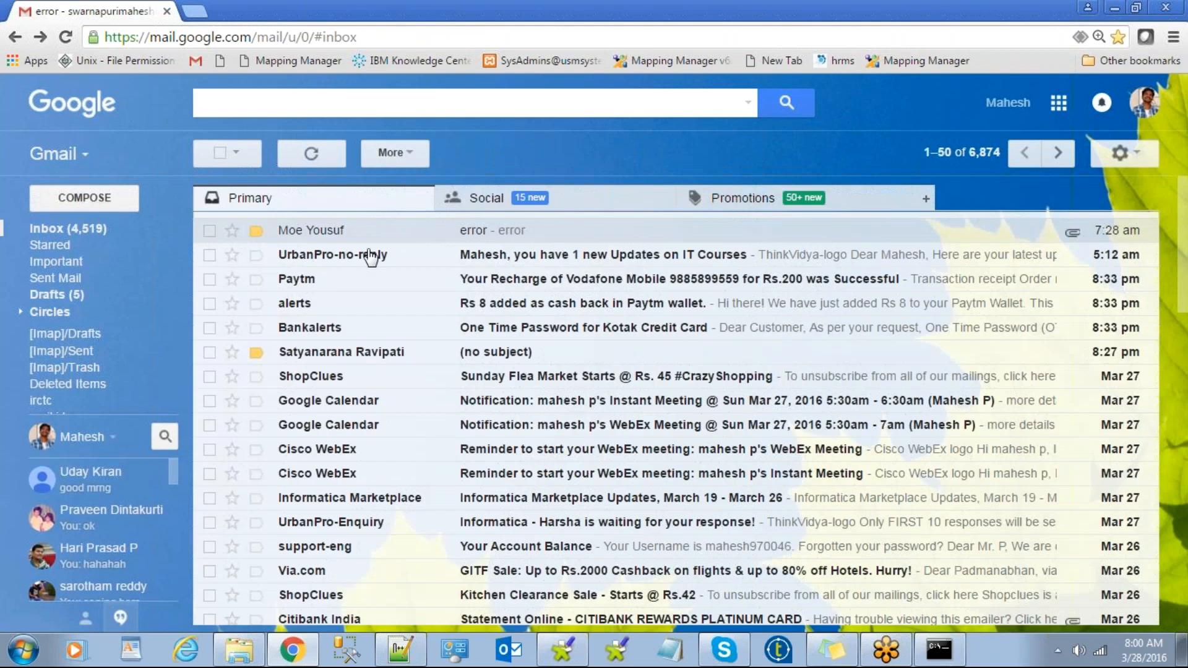
{"action": "left_click", "coordinate": [486, 235]}
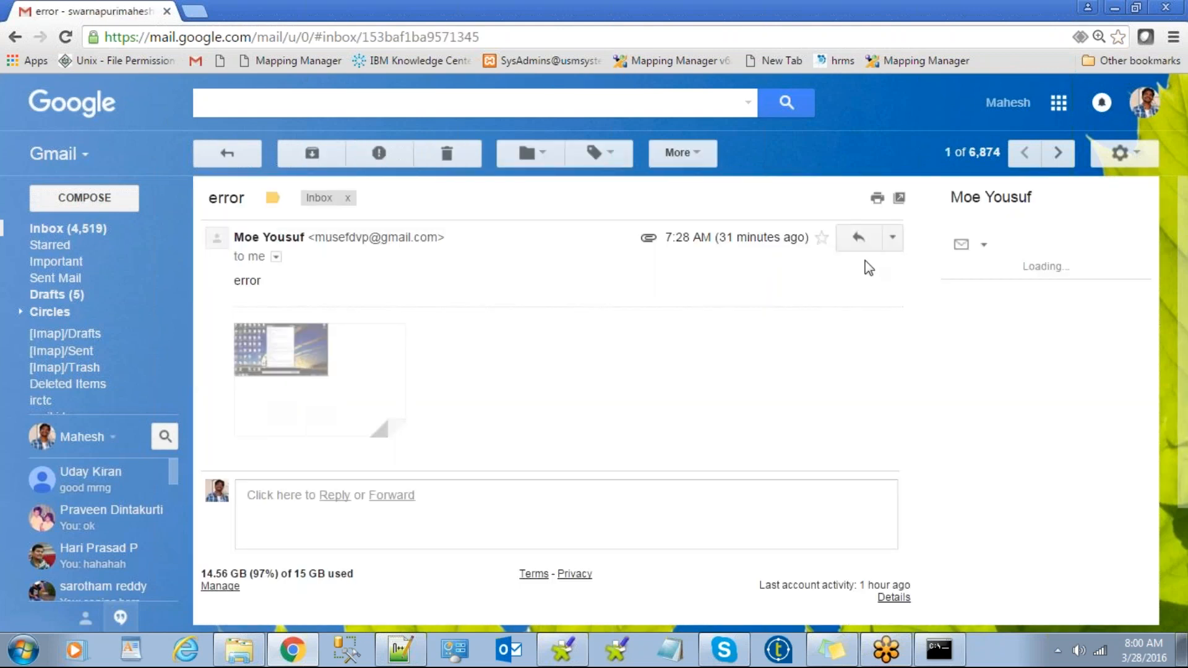
{"action": "left_click", "coordinate": [859, 237]}
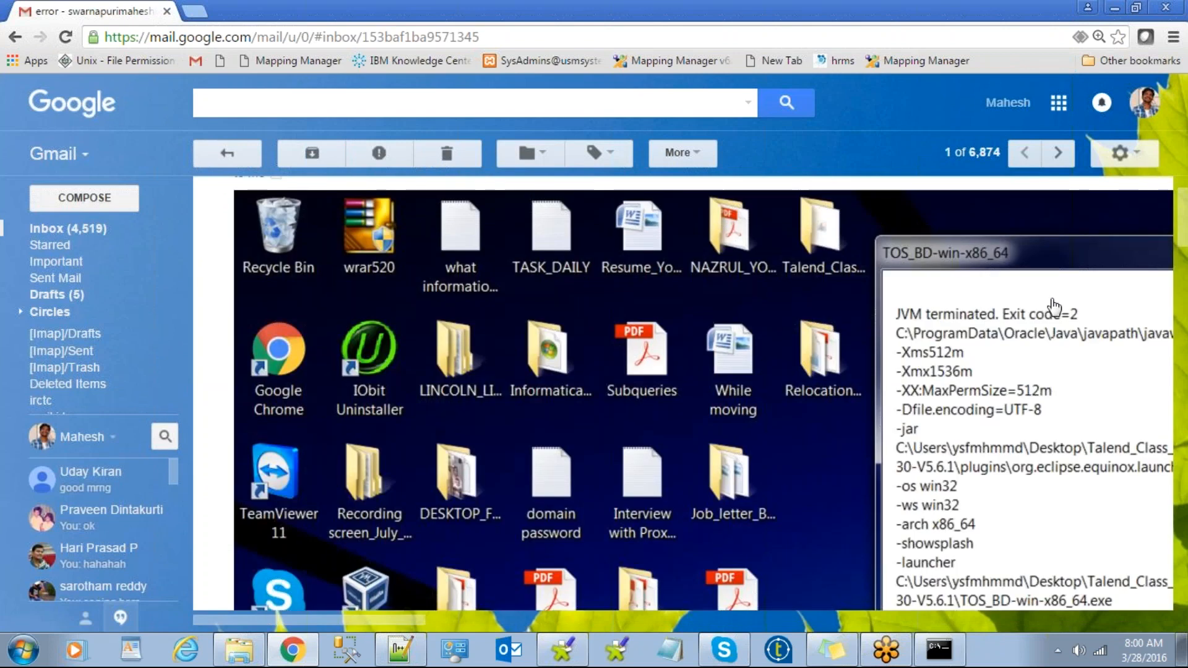
{"action": "left_click_drag", "start_coordinate": [1183, 228], "coordinate": [1182, 509]}
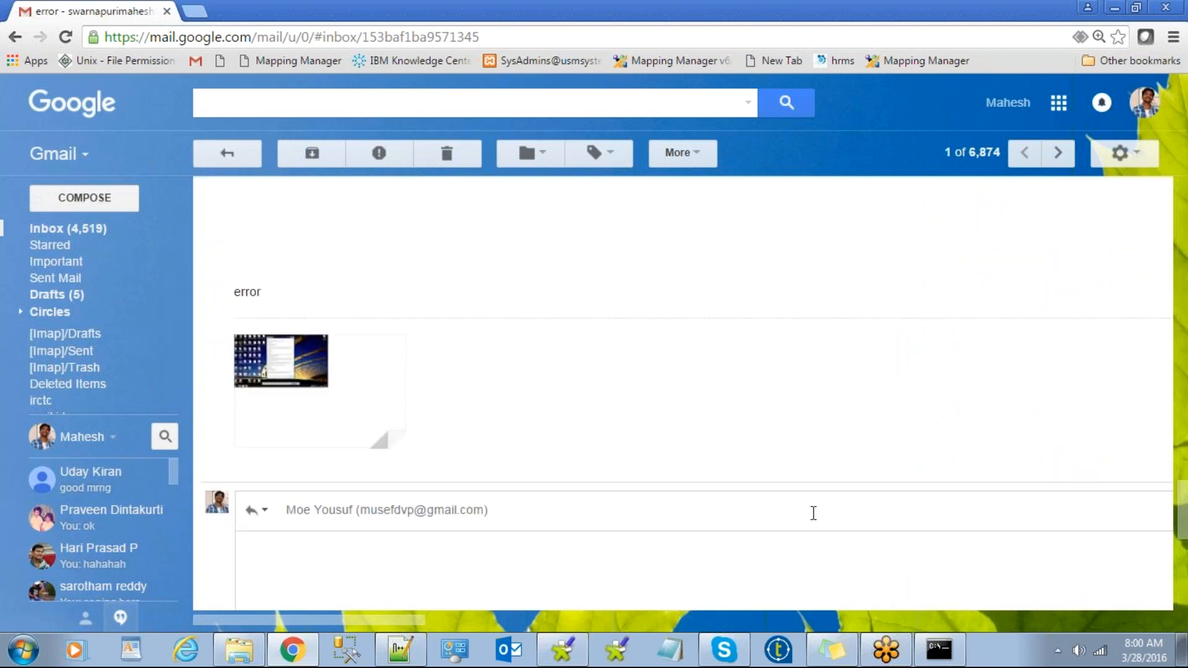
{"action": "left_click_drag", "start_coordinate": [1182, 519], "coordinate": [1183, 594]}
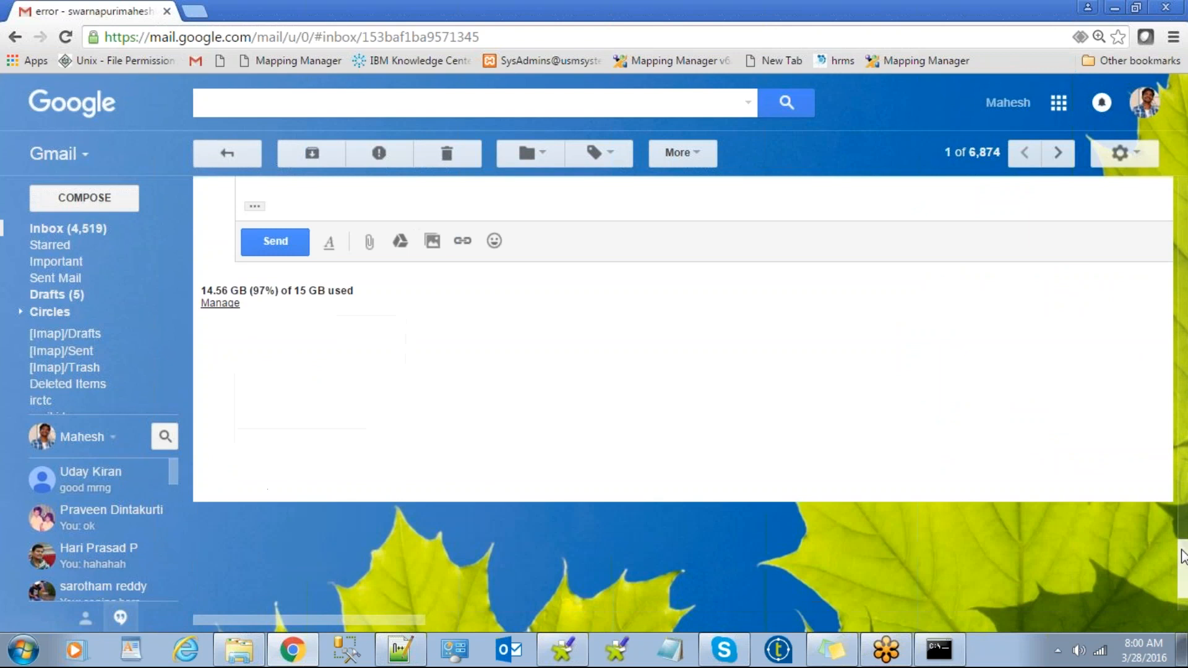
Attach talendcomponentslist.xlsx from Desktop\9AM to the 'error' reply and send it.
{"action": "left_click", "coordinate": [370, 242]}
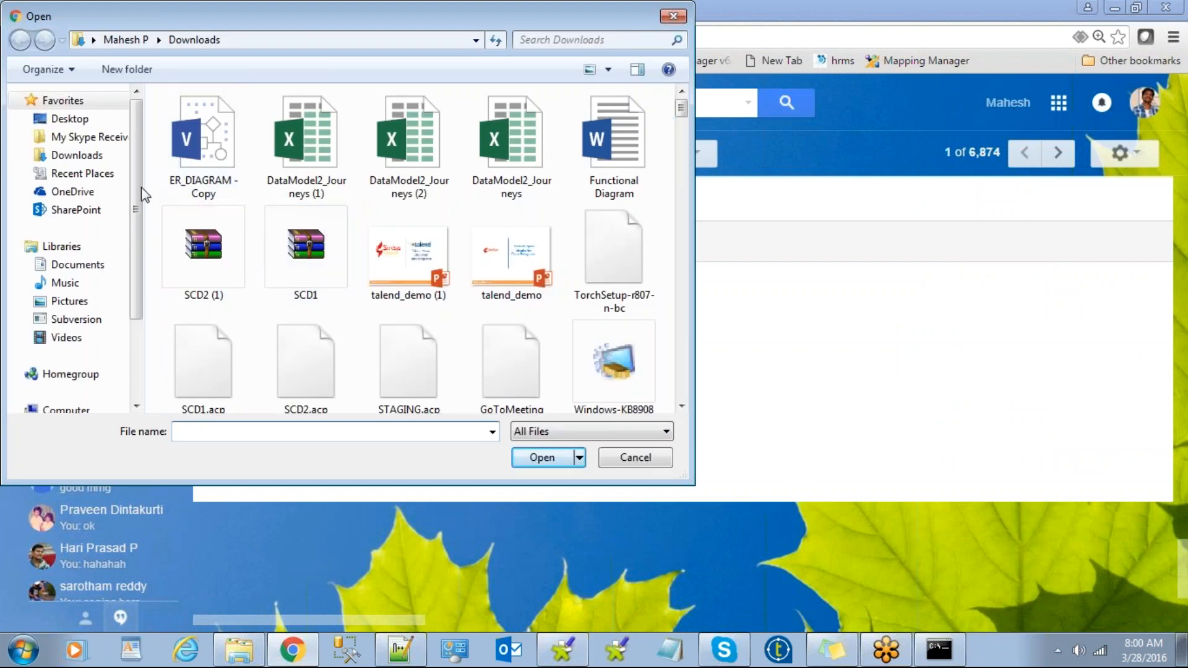
{"action": "scroll", "coordinate": [137, 182], "scroll_direction": "down", "scroll_amount": 1}
{"action": "scroll", "coordinate": [137, 210], "scroll_direction": "up", "scroll_amount": 1}
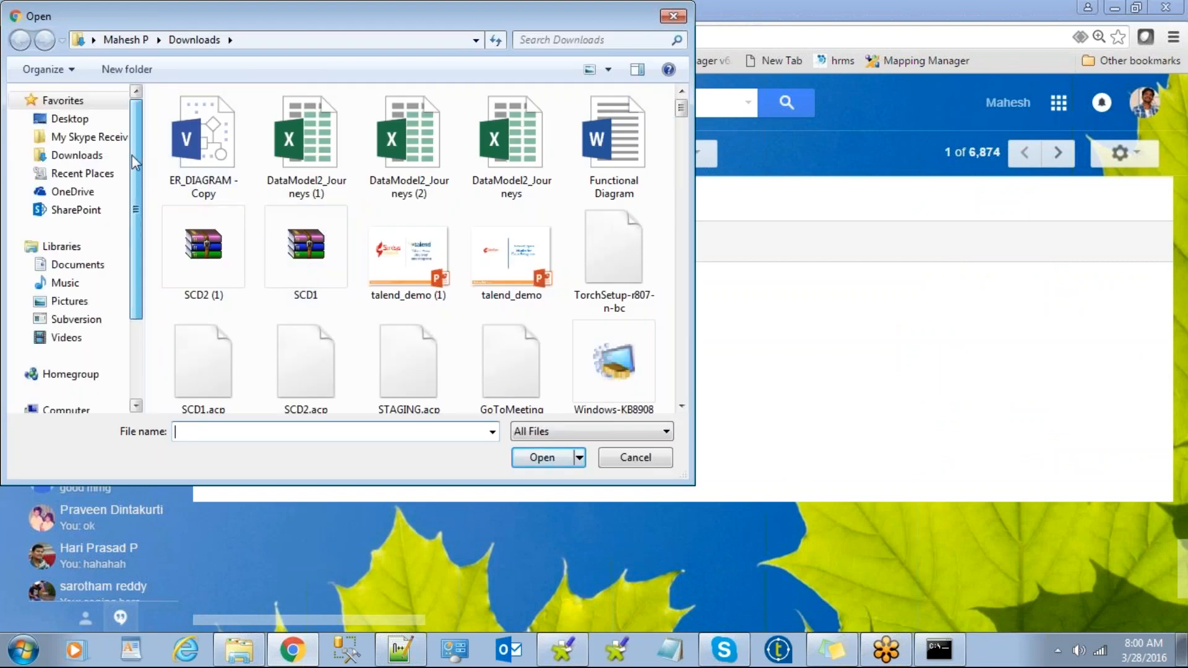
{"action": "left_click", "coordinate": [86, 118]}
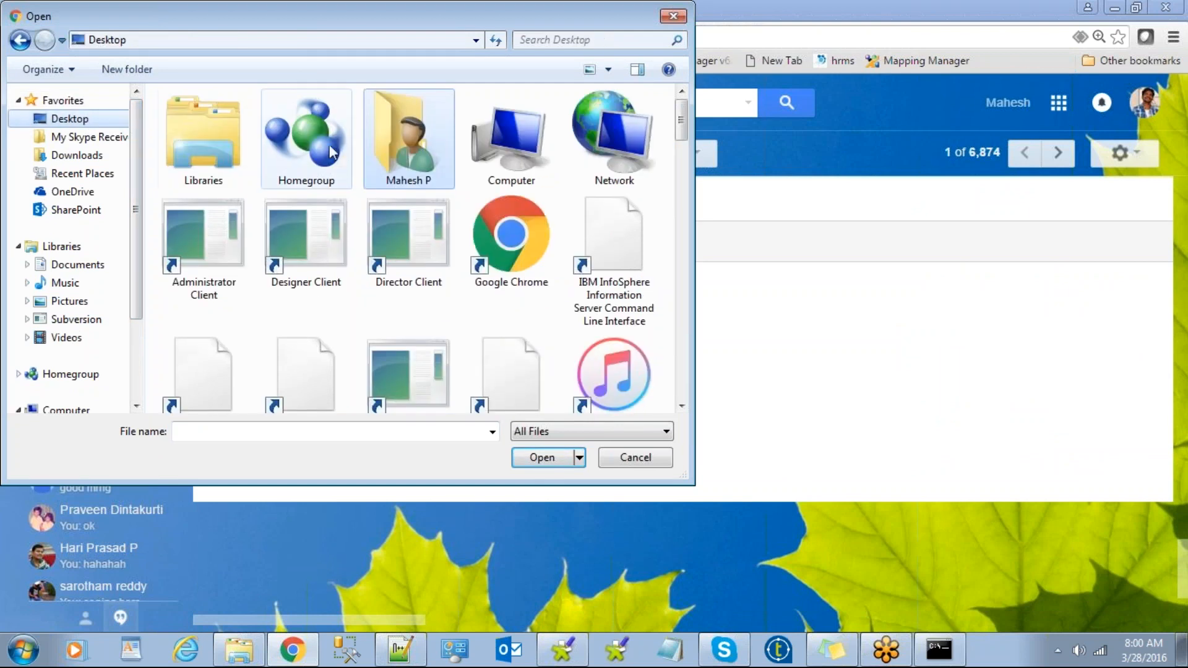
{"action": "left_click_drag", "start_coordinate": [681, 121], "coordinate": [684, 167]}
{"action": "left_click", "coordinate": [505, 241]}
{"action": "double_click", "coordinate": [504, 240]}
{"action": "double_click", "coordinate": [279, 381]}
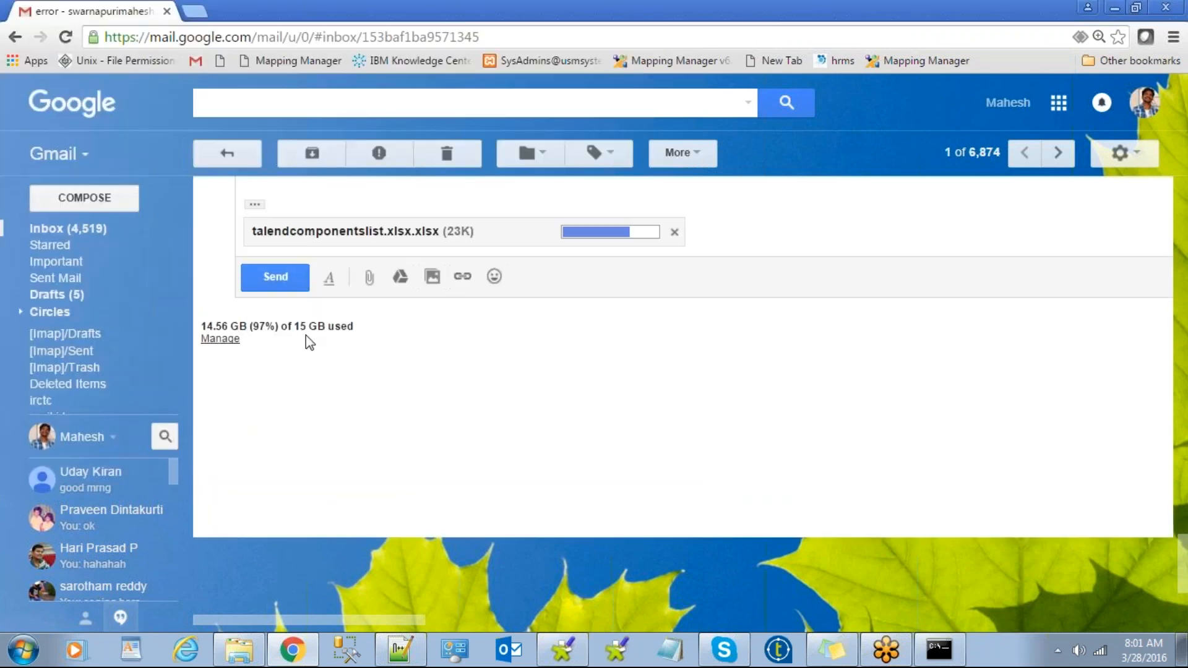
{"action": "left_click", "coordinate": [274, 277]}
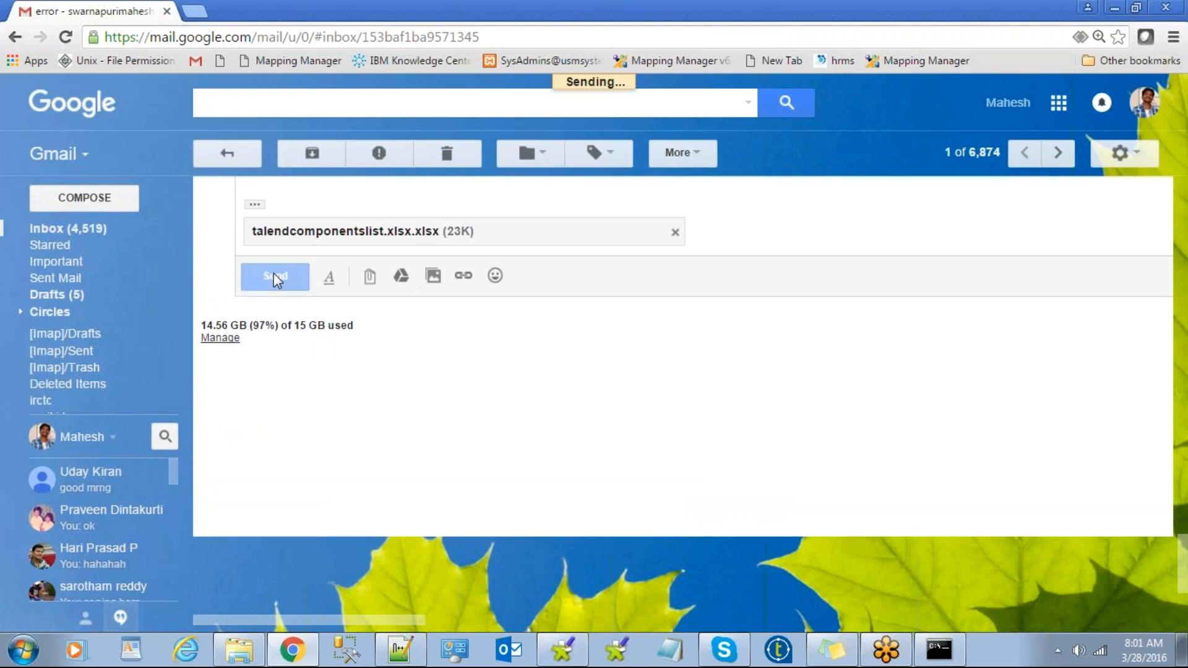
Go back to the Gmail inbox, scroll through the messages, then close the Chrome window.
{"action": "left_click", "coordinate": [101, 232]}
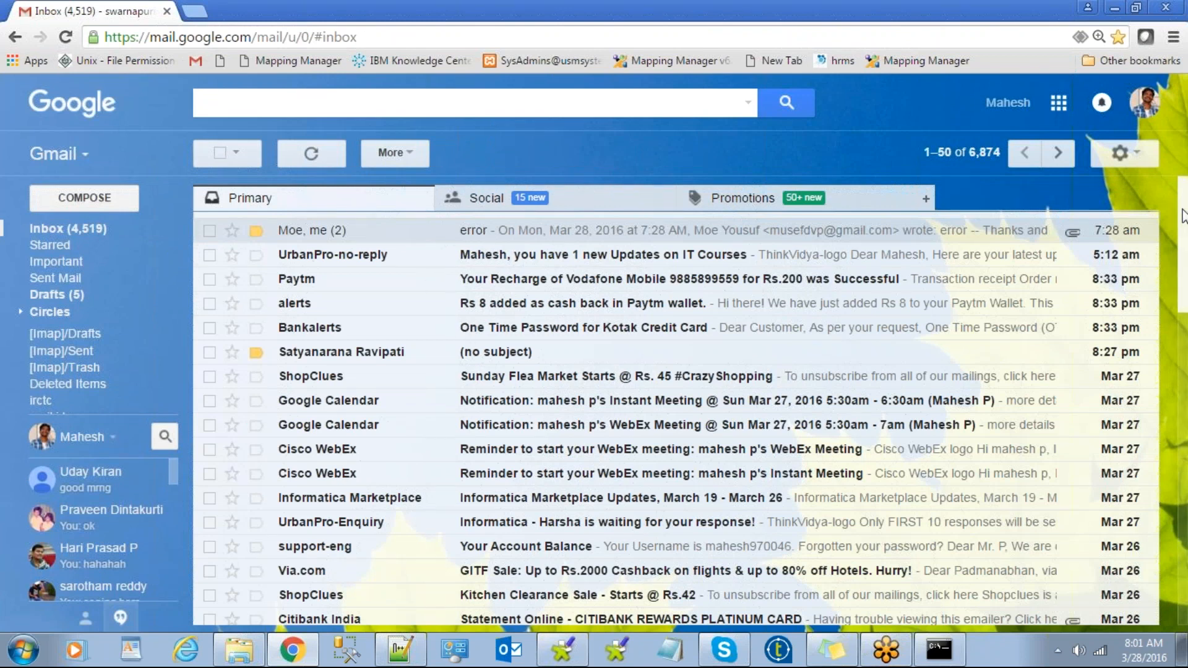
{"action": "scroll", "coordinate": [1185, 224], "scroll_direction": "down", "scroll_amount": 1}
{"action": "scroll", "coordinate": [1185, 232], "scroll_direction": "down", "scroll_amount": 2}
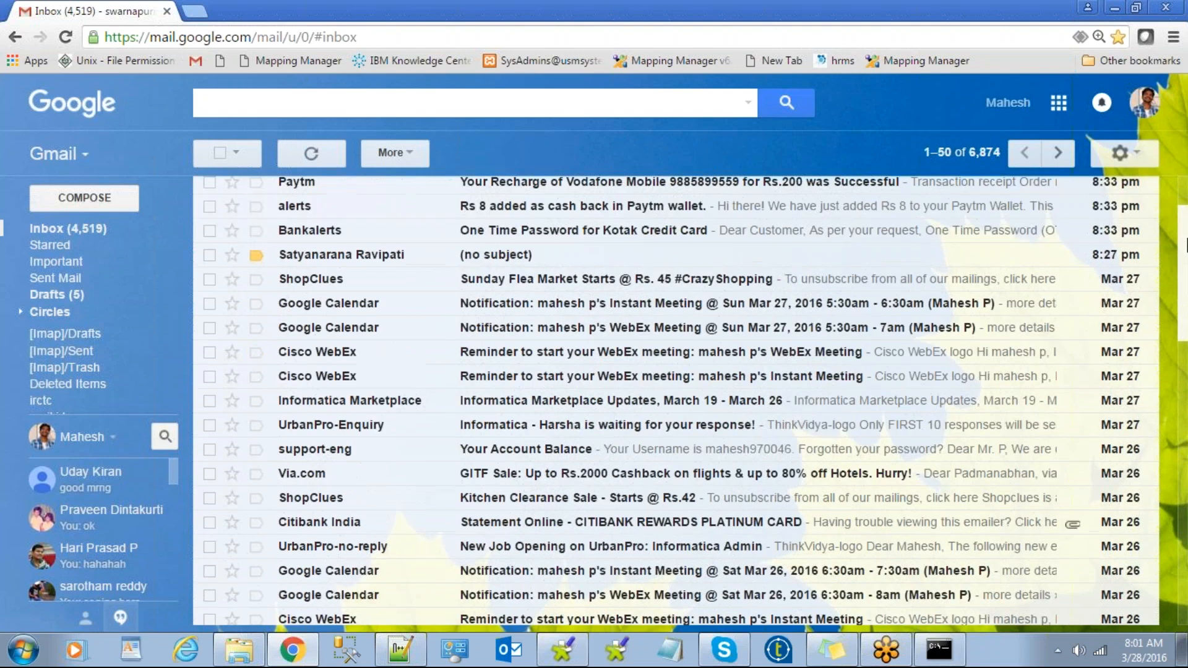
{"action": "left_click_drag", "start_coordinate": [1185, 244], "coordinate": [1182, 163]}
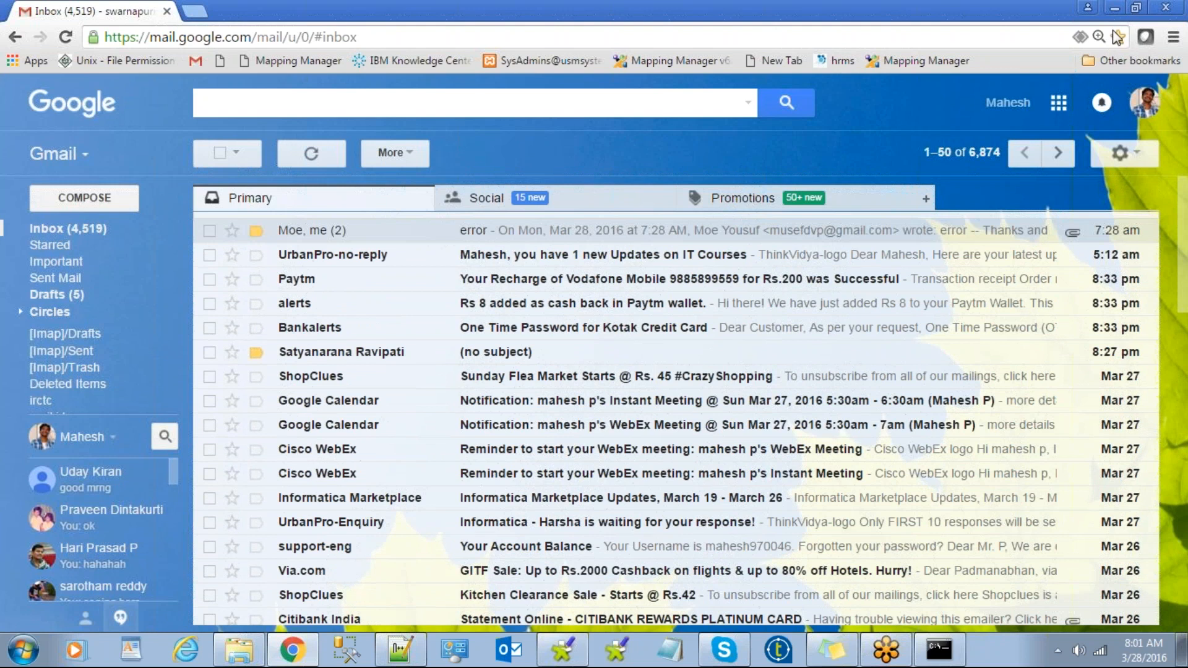
{"action": "left_click", "coordinate": [1116, 12]}
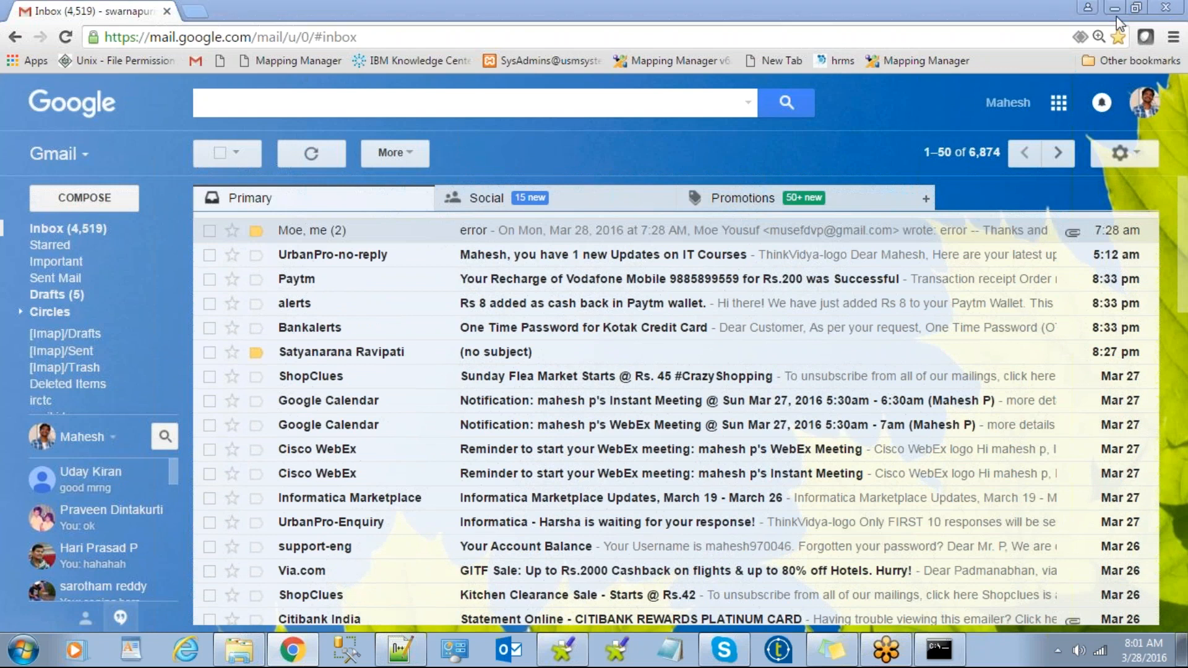
{"action": "left_click", "coordinate": [1167, 8]}
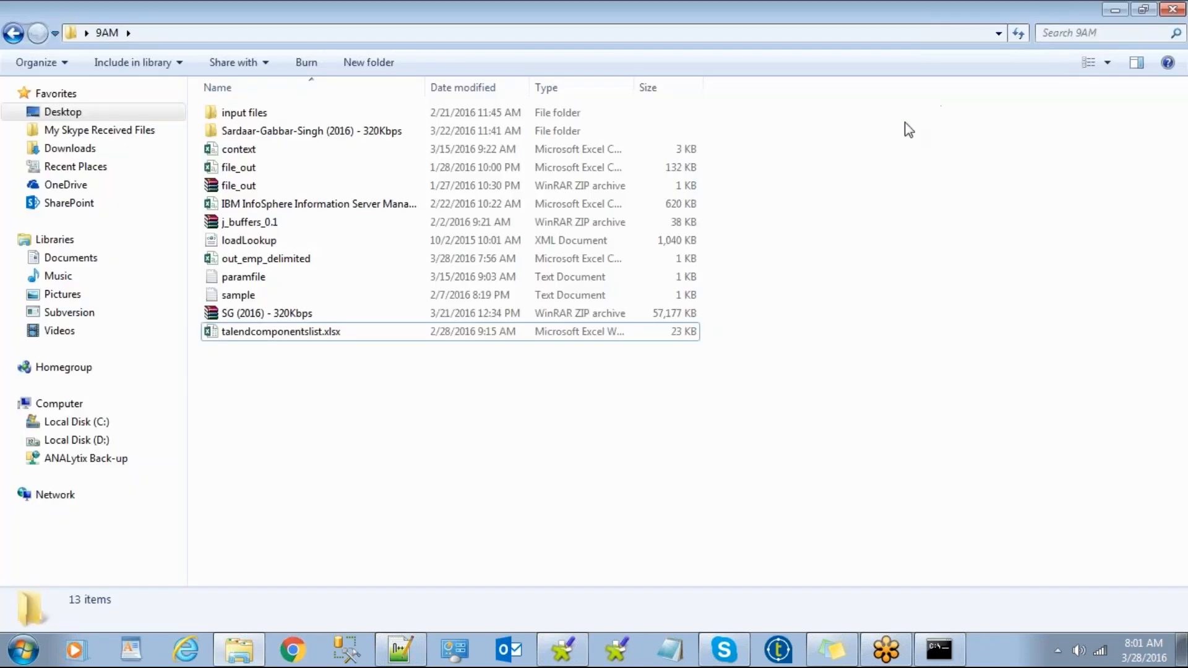
Close the 9AM Explorer window, bring up the j_table_file job, and minimize Talend.
{"action": "left_click", "coordinate": [1169, 10]}
{"action": "left_click", "coordinate": [800, 218]}
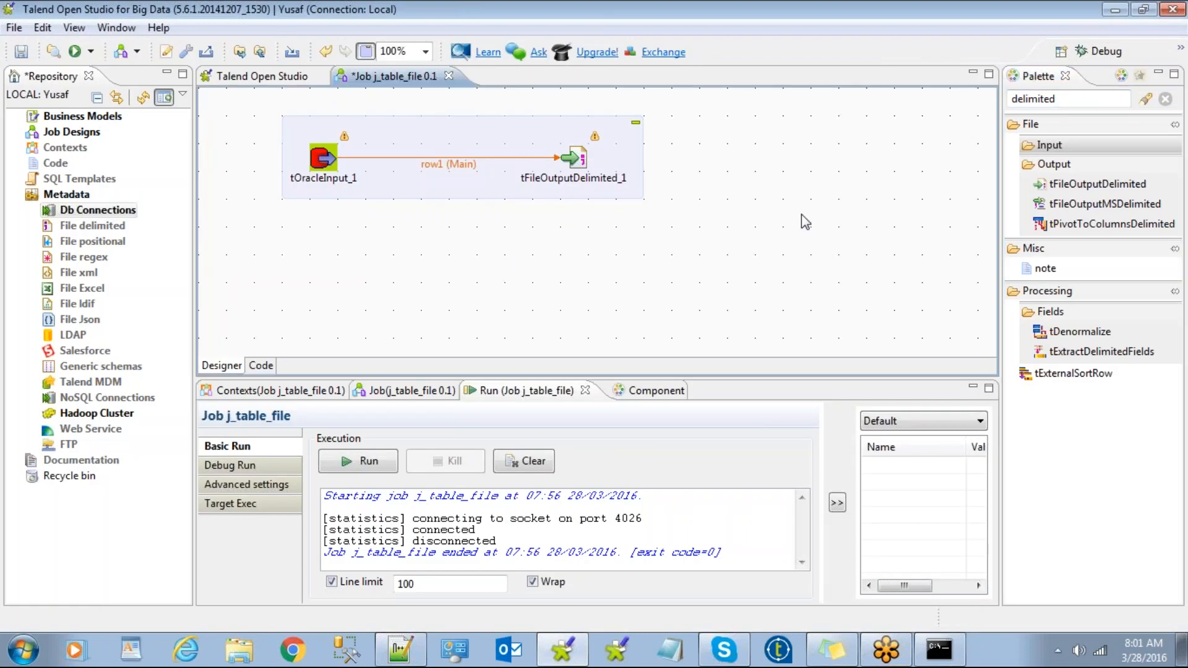
{"action": "left_click", "coordinate": [1052, 6]}
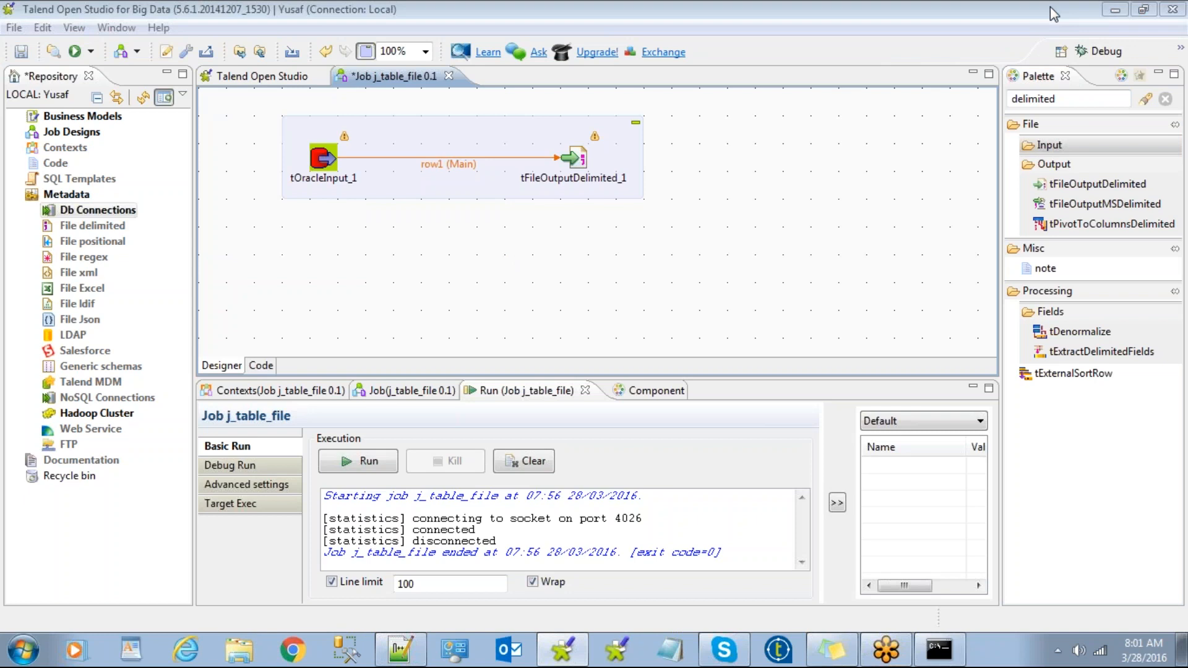
{"action": "left_click", "coordinate": [1116, 10]}
{"action": "right_click", "coordinate": [659, 144]}
{"action": "left_click", "coordinate": [702, 194]}
{"action": "right_click", "coordinate": [647, 121]}
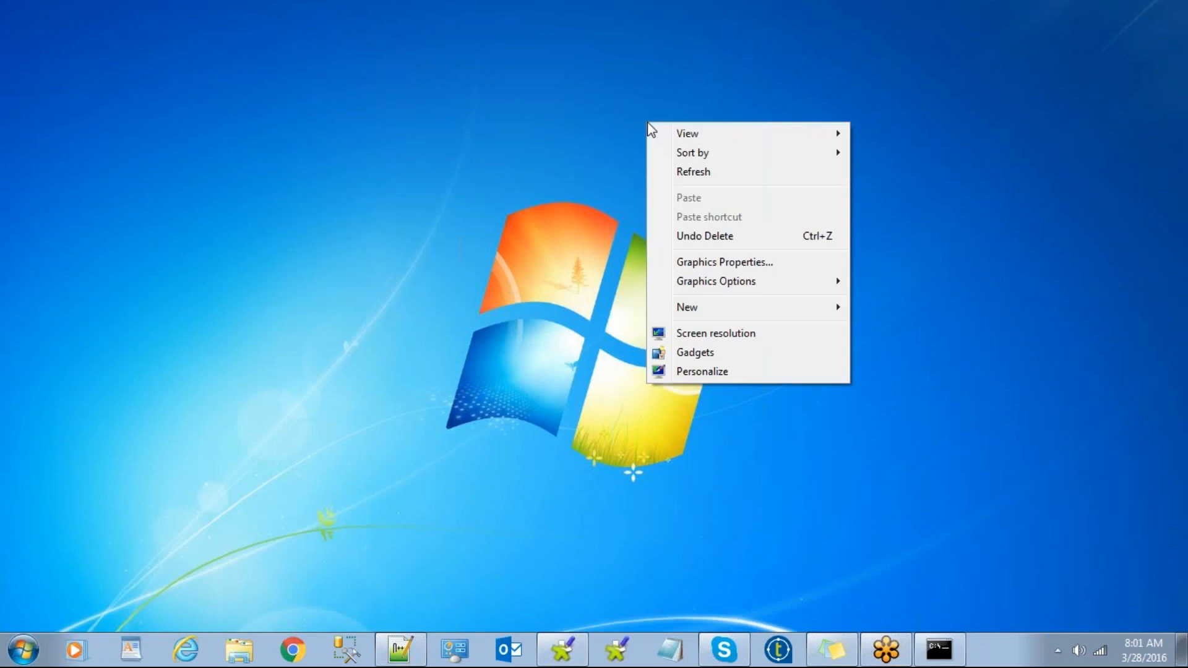
{"action": "left_click", "coordinate": [696, 172]}
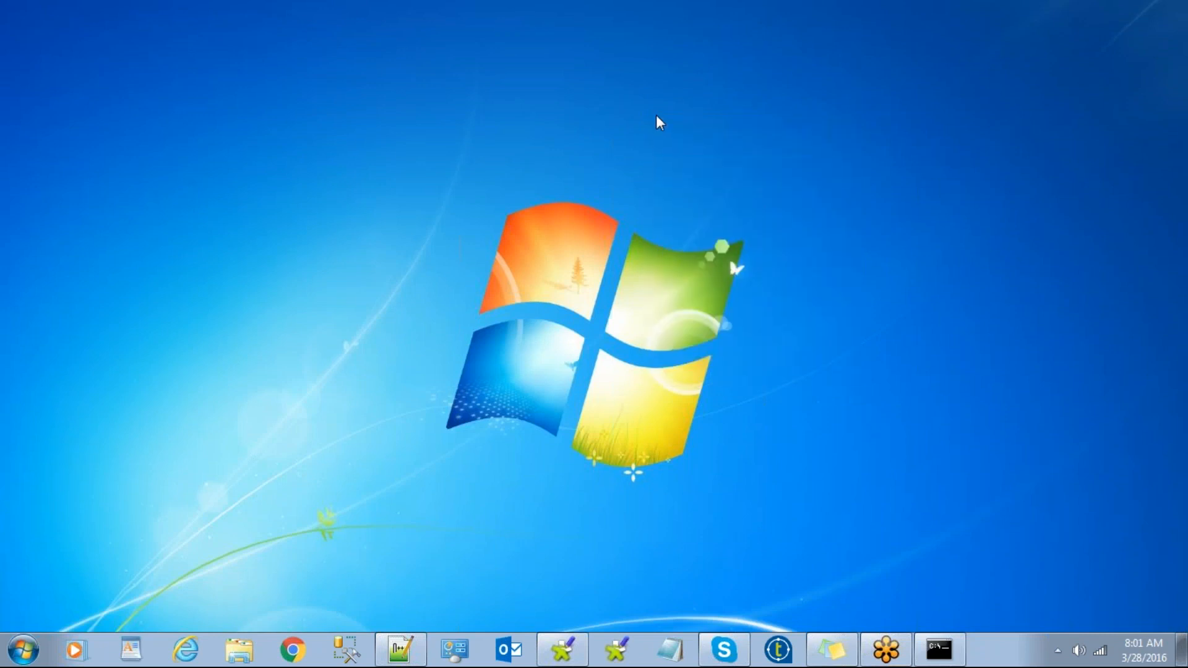
{"action": "right_click", "coordinate": [657, 120]}
{"action": "left_click", "coordinate": [705, 178]}
{"action": "right_click", "coordinate": [656, 125]}
{"action": "left_click", "coordinate": [695, 174]}
{"action": "right_click", "coordinate": [659, 133]}
{"action": "left_click", "coordinate": [704, 182]}
{"action": "right_click", "coordinate": [671, 125]}
{"action": "left_click", "coordinate": [686, 177]}
{"action": "right_click", "coordinate": [677, 131]}
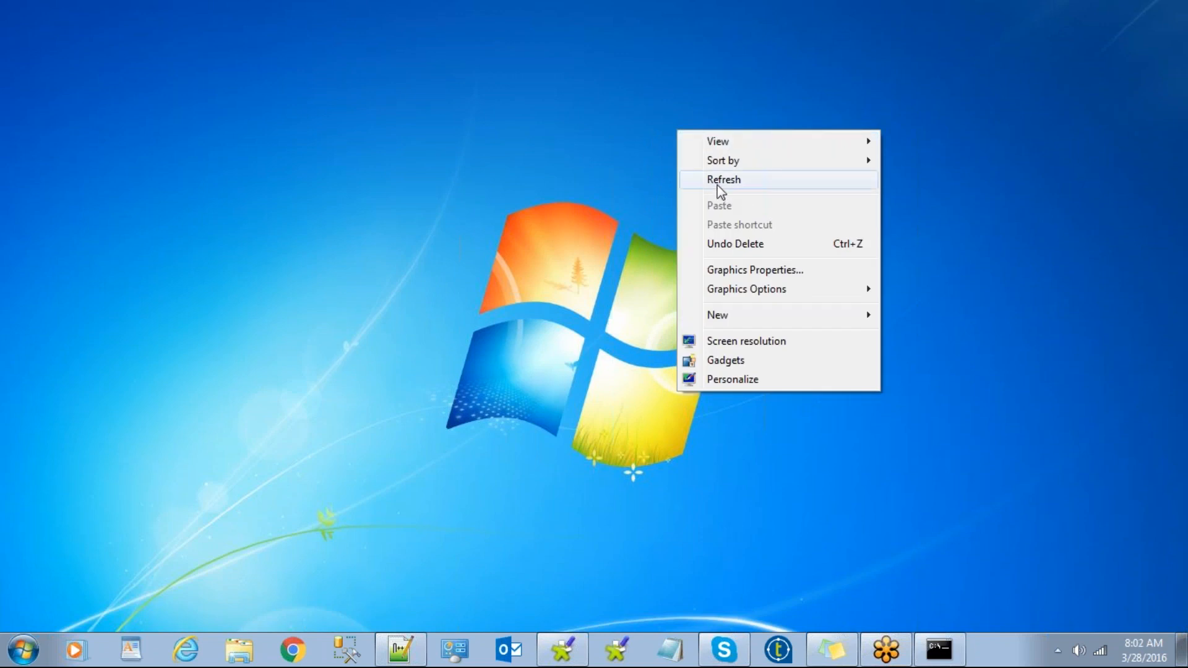
{"action": "left_click", "coordinate": [717, 183]}
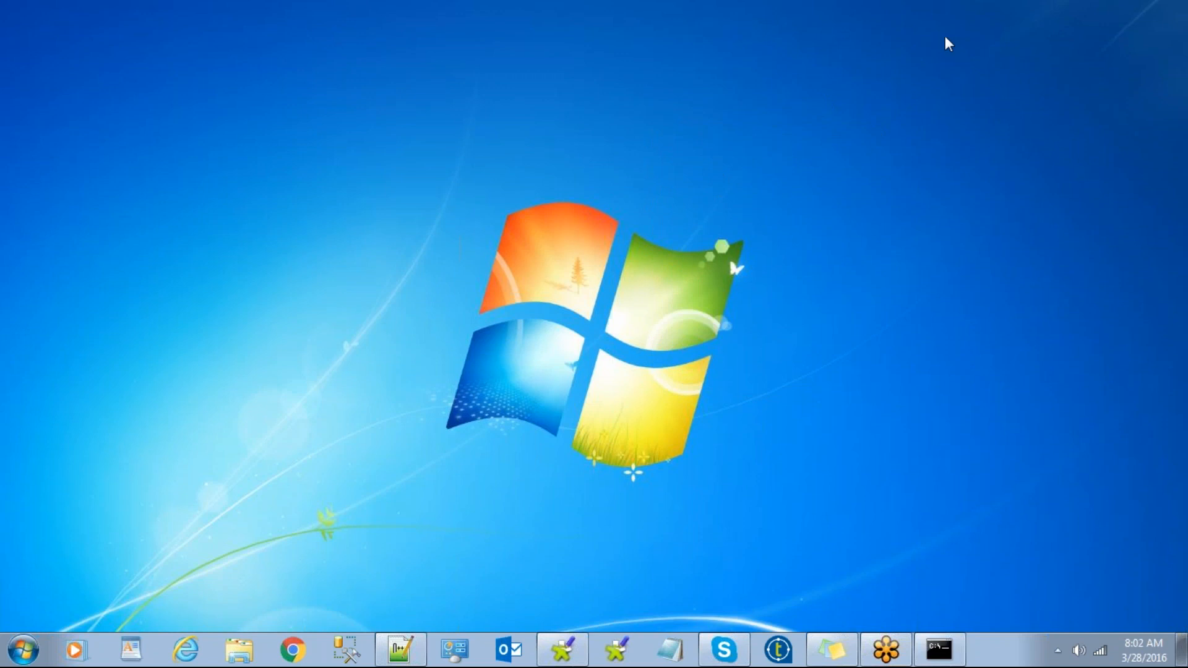